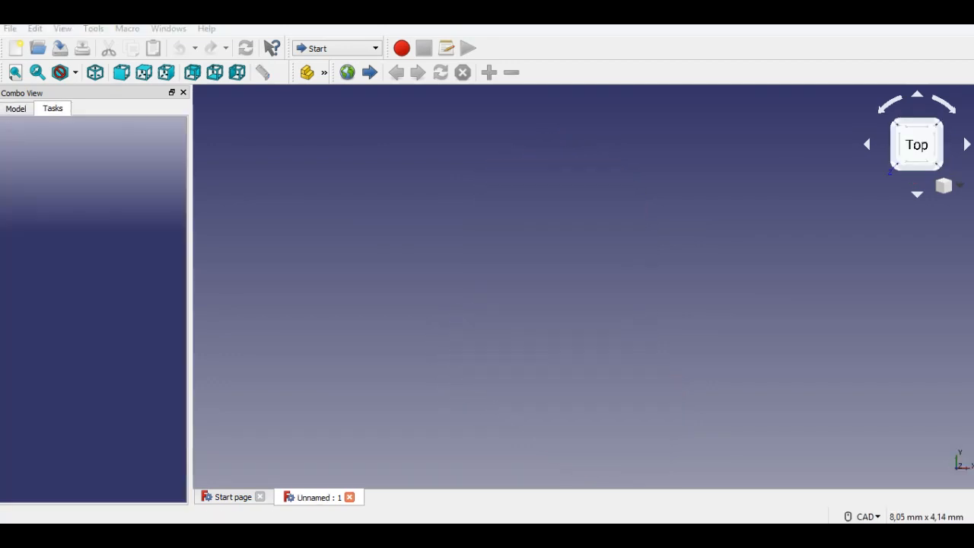
# Step: Switch to the Part Design workbench and start a new sketch on the XY plane
pyautogui.click(337, 48)
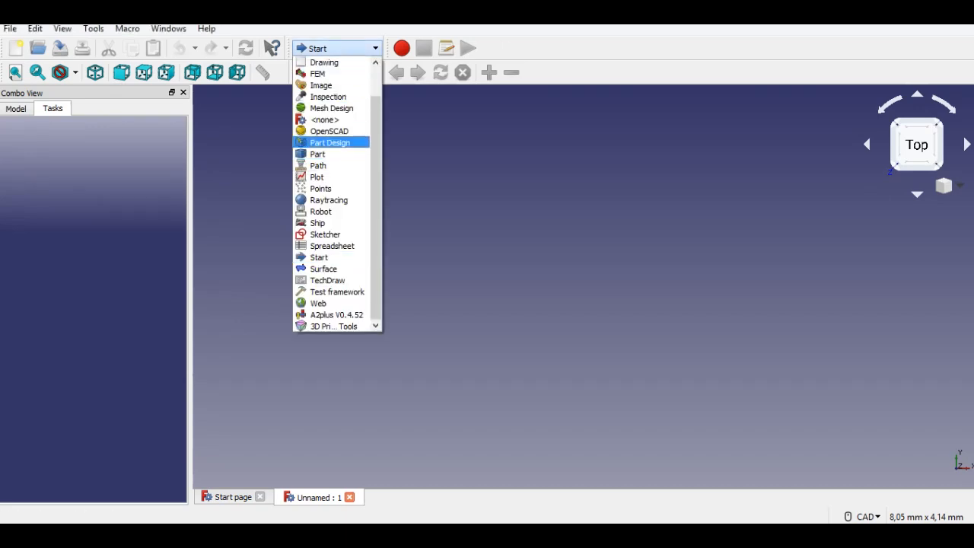
pyautogui.click(330, 143)
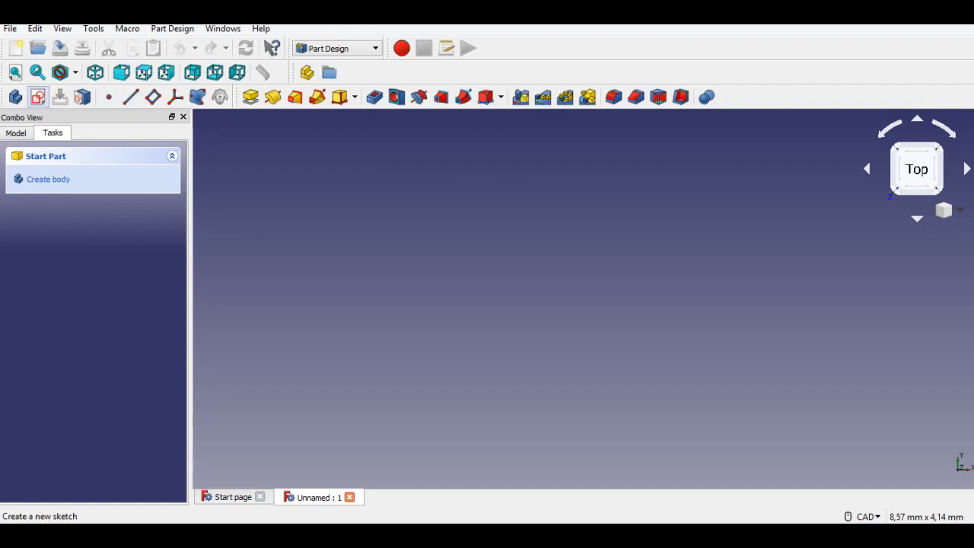
pyautogui.click(38, 96)
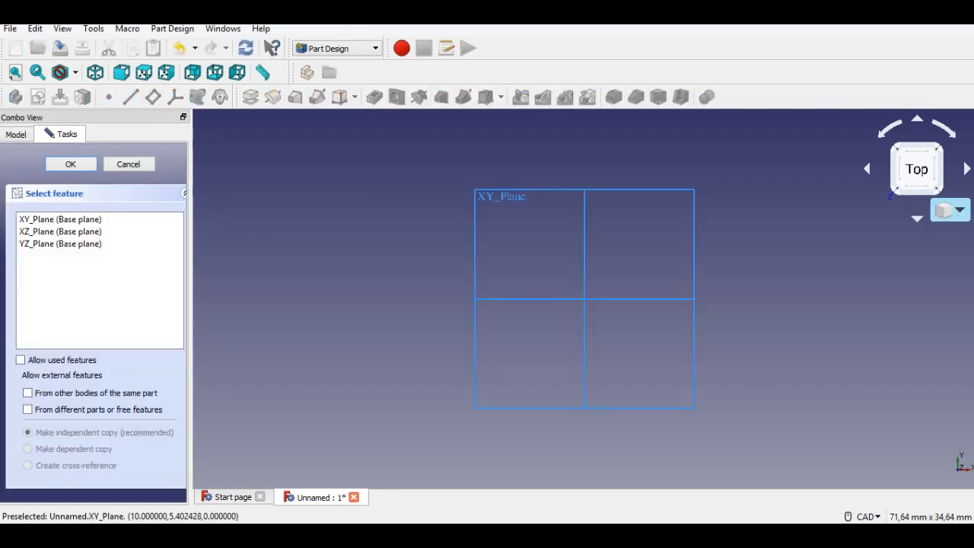
pyautogui.click(951, 209)
pyautogui.click(928, 237)
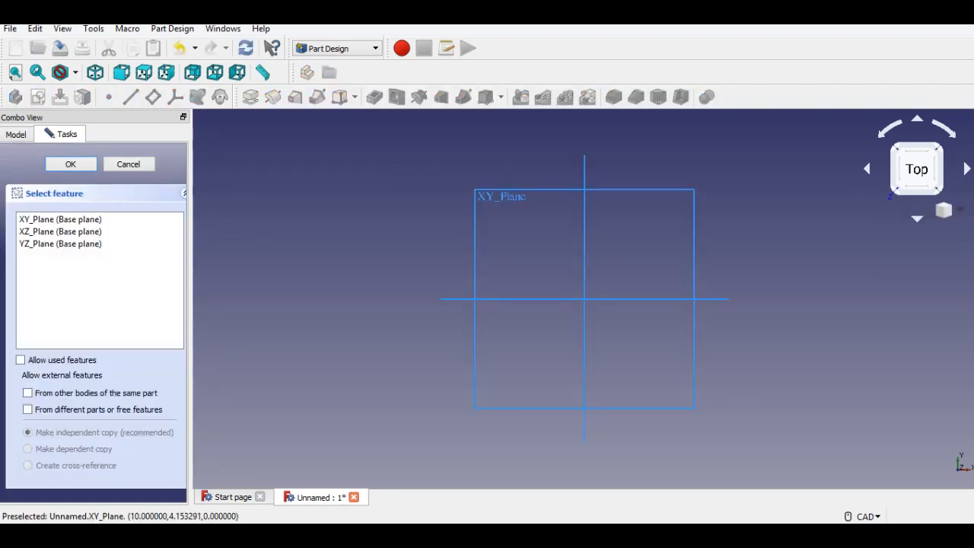
pyautogui.click(951, 209)
pyautogui.click(925, 255)
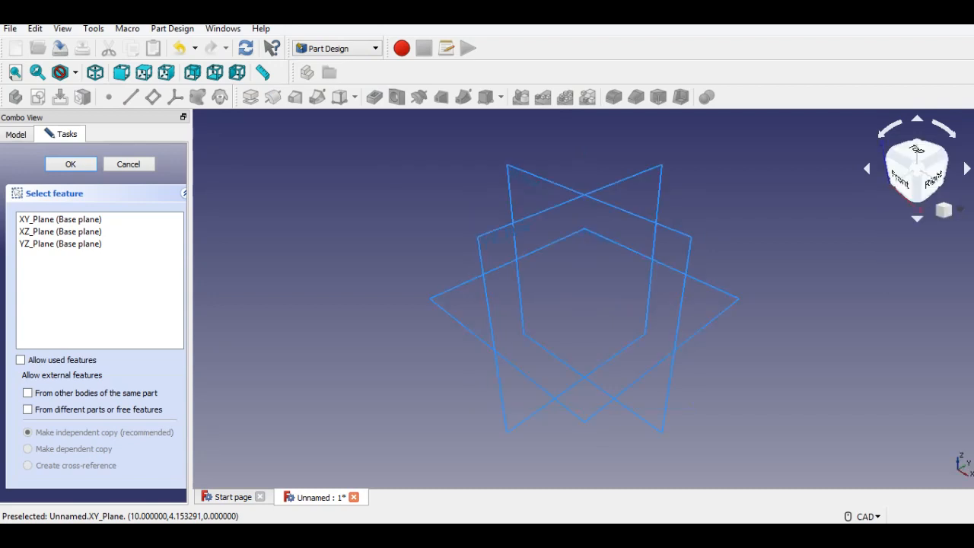
pyautogui.click(451, 290)
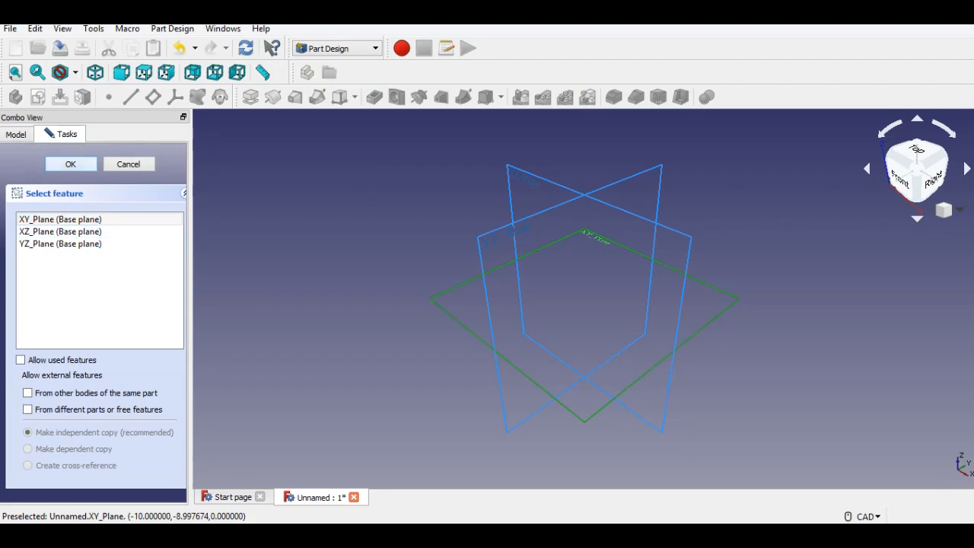
pyautogui.press('Return')
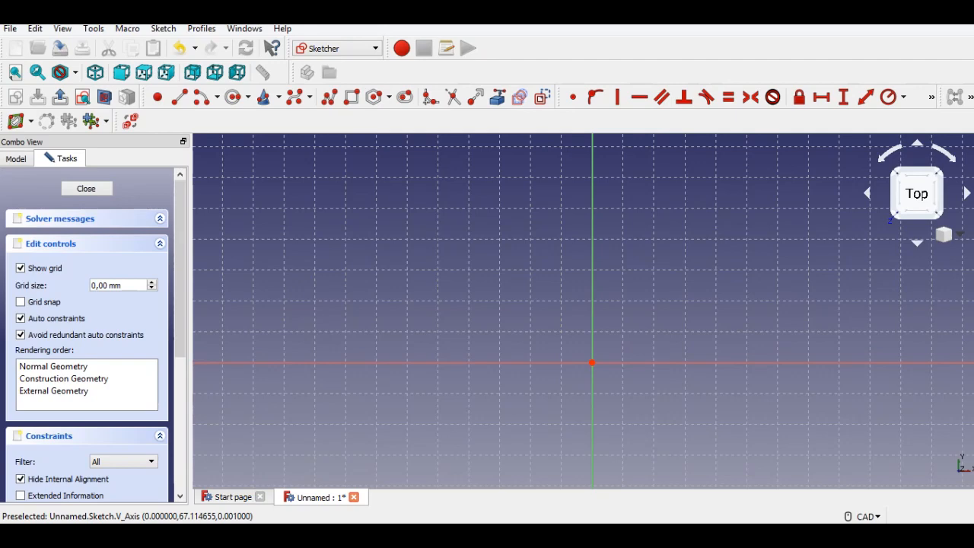
# Step: Draw a rectangle enclosing the origin, with its sides parallel to the sketch axes
pyautogui.click(351, 97)
pyautogui.moveTo(411, 284); pyautogui.dragTo(370, 220, button='middle')
pyautogui.click(352, 208)
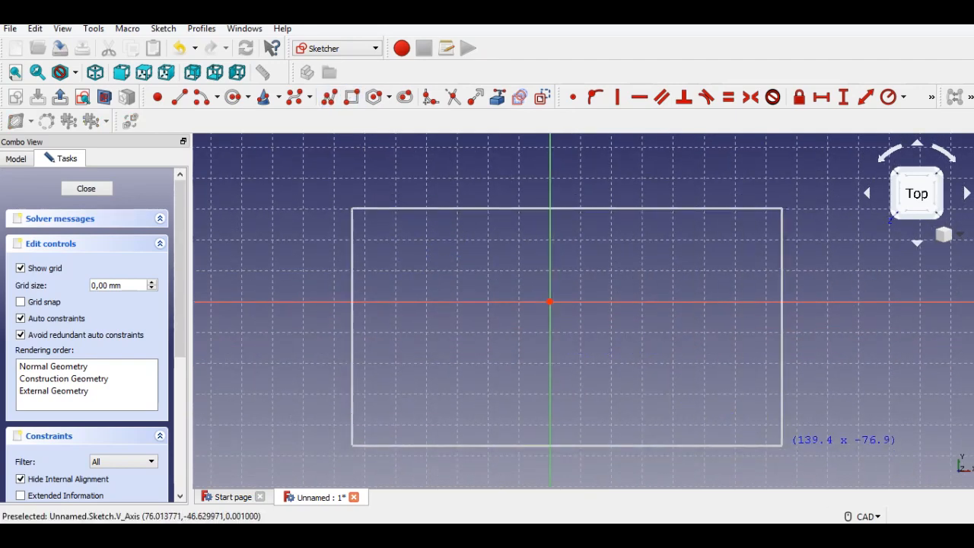
pyautogui.click(691, 390)
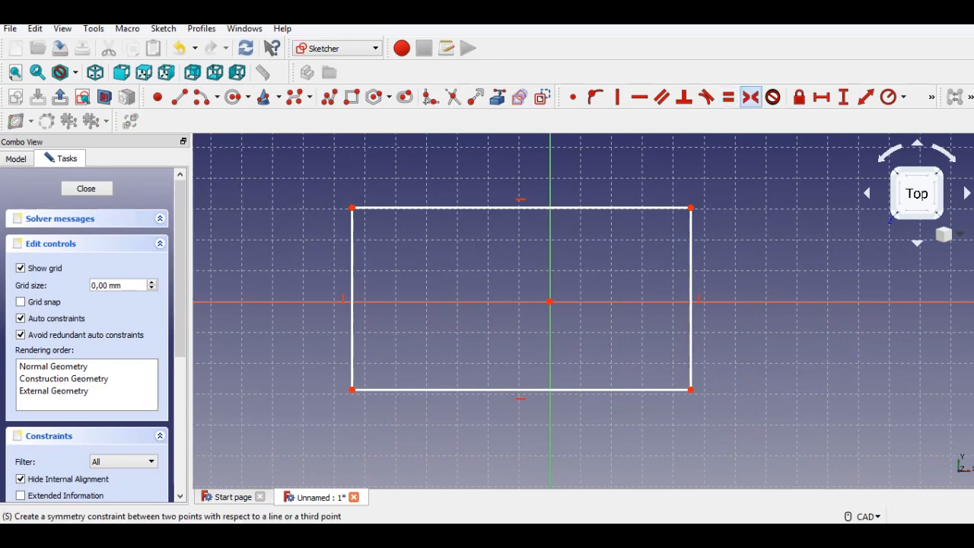
# Step: Constrain the rectangle's upper-left and lower-right corners to be symmetric about the origin
pyautogui.click(352, 207)
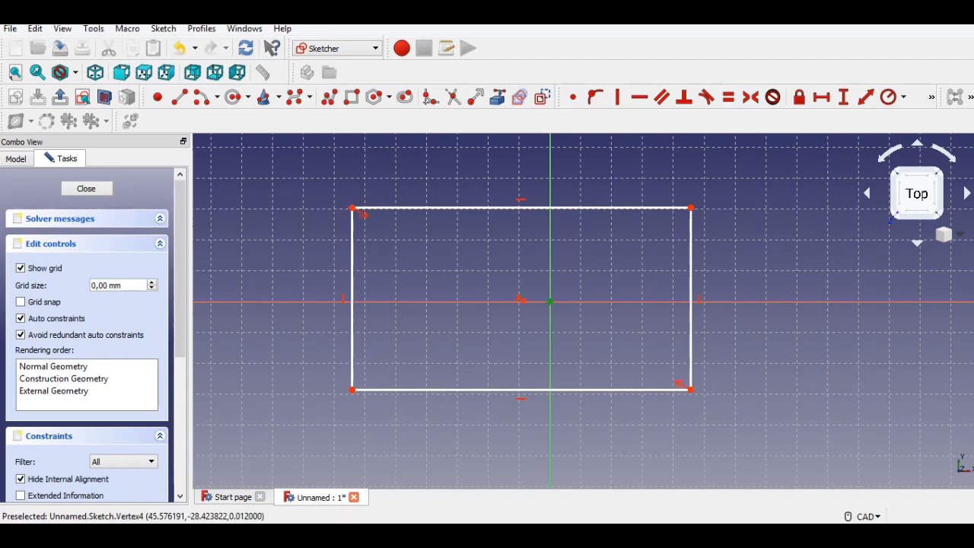
pyautogui.click(690, 390)
pyautogui.press('s')
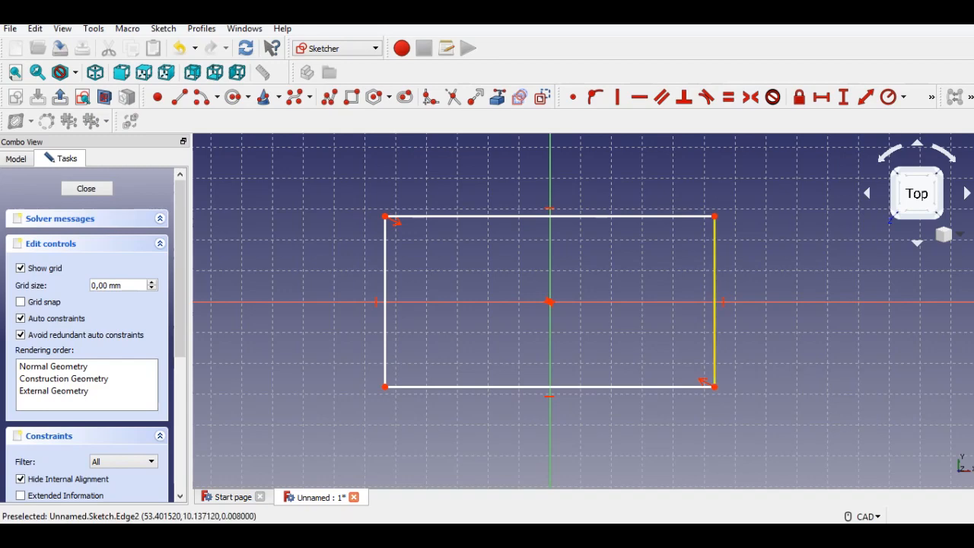
# Step: Dimension the rectangle to 66 mm high and 120 mm wide
pyautogui.click(714, 271)
pyautogui.write('66')
pyautogui.press('Return')
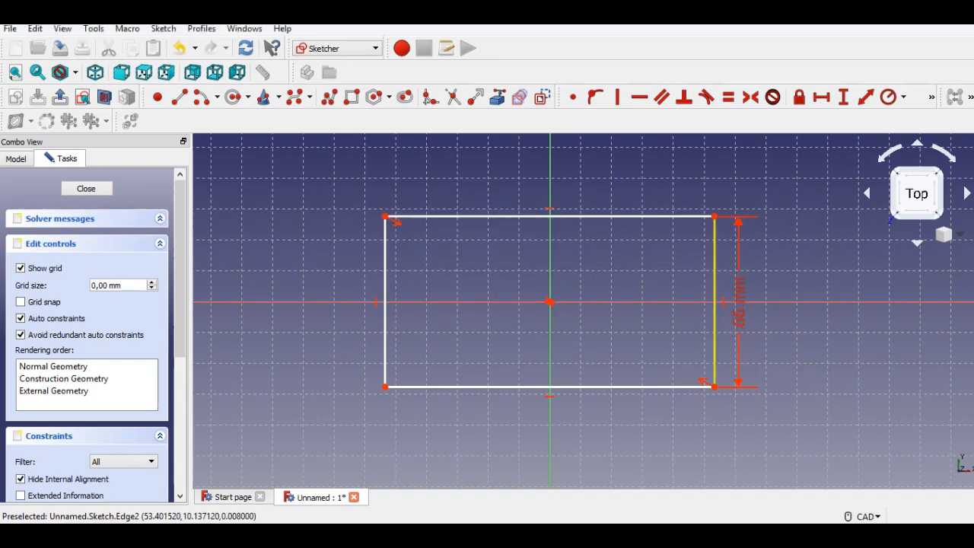
pyautogui.click(702, 401)
pyautogui.write('1')
pyautogui.press('Return')
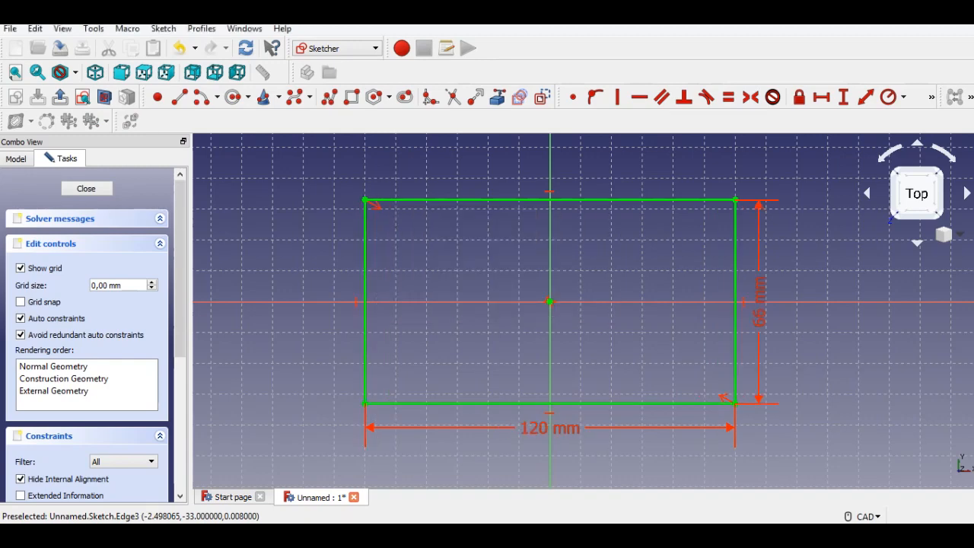
# Step: Draw a circle inside the rectangle, centred about 19 mm from its left edge and about 16 mm below its top edge
pyautogui.moveTo(534, 405)
pyautogui.mouseDown(button='middle')
pyautogui.moveTo(531, 370)
pyautogui.moveTo(540, 369)
pyautogui.mouseUp(button='middle')
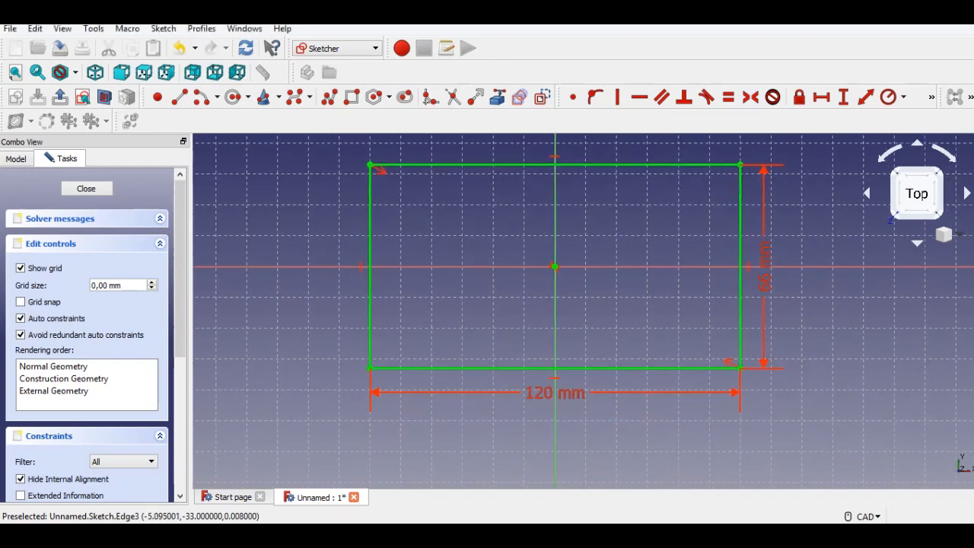
pyautogui.click(233, 97)
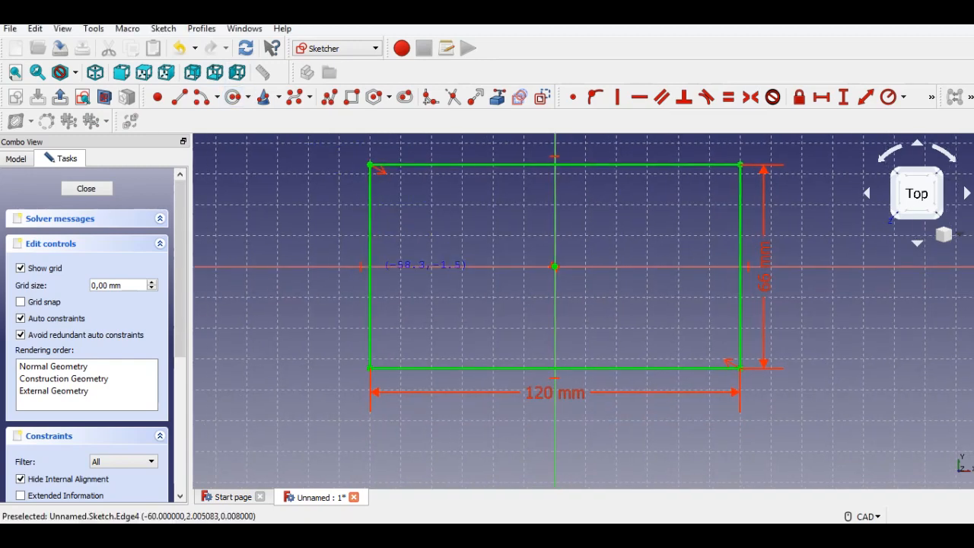
pyautogui.click(428, 214)
pyautogui.click(449, 211)
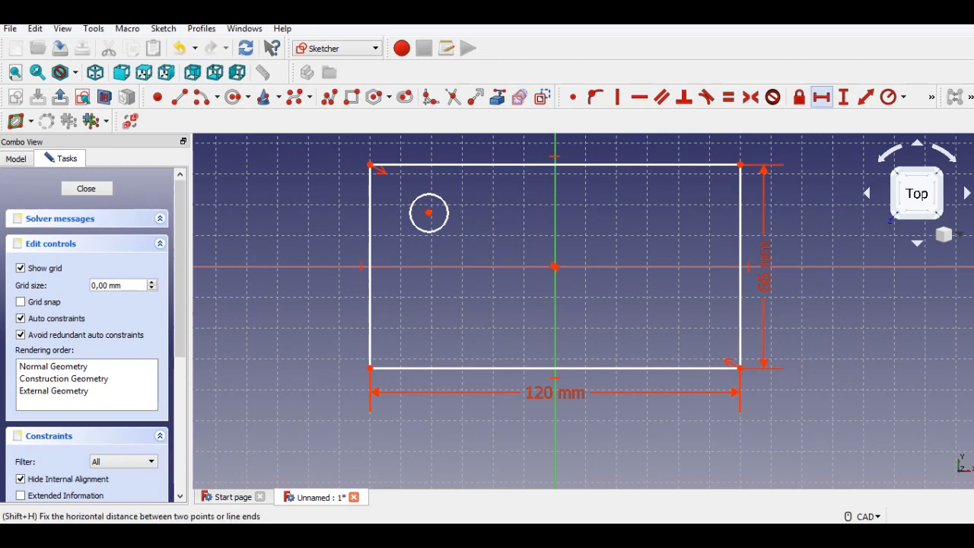
# Step: Constrain the horizontal distance between the circle's centre and the rectangle's upper-left corner to 10 mm
pyautogui.click(822, 96)
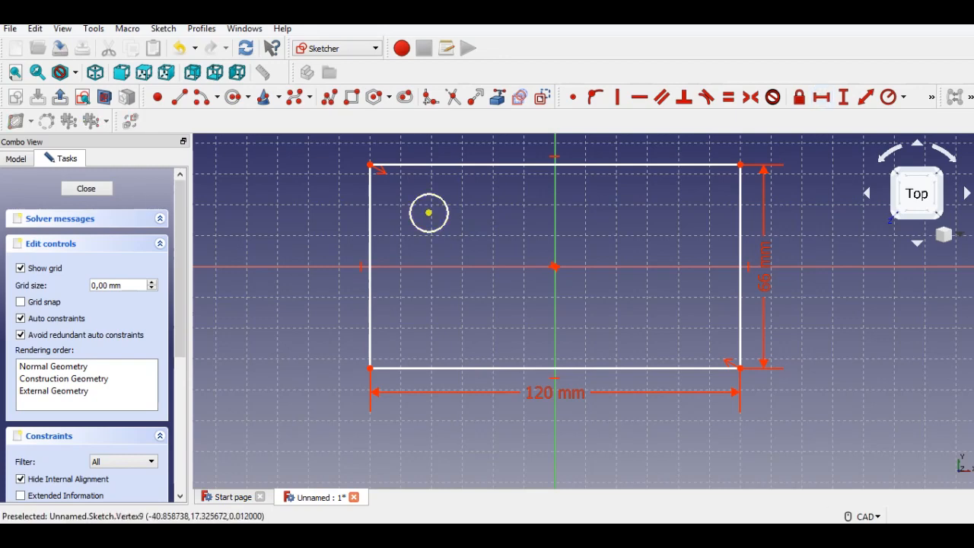
pyautogui.click(428, 214)
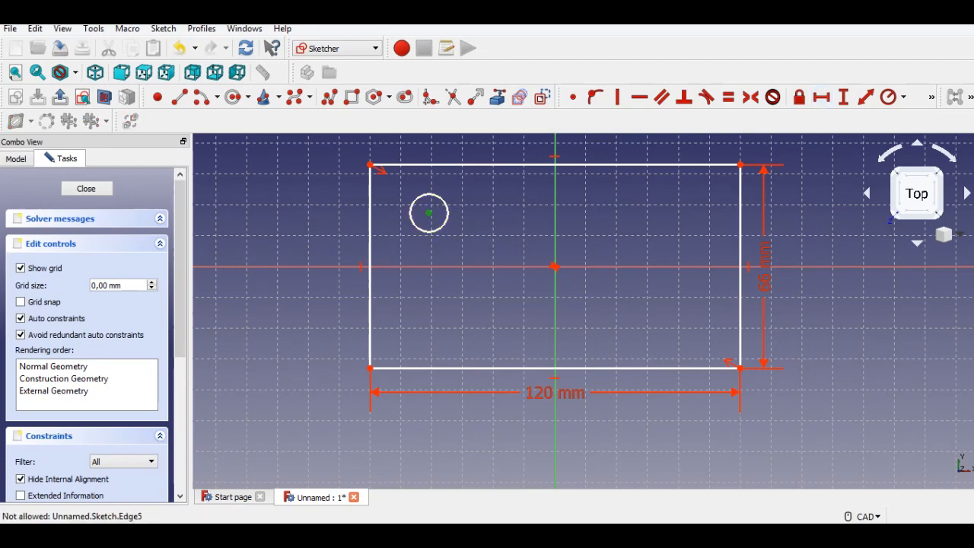
pyautogui.click(370, 164)
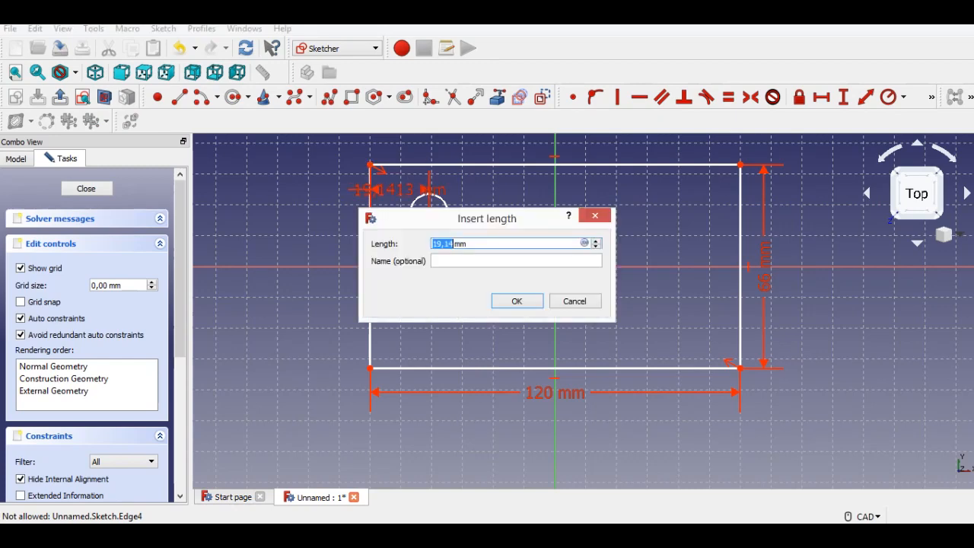
pyautogui.moveTo(470, 244); pyautogui.dragTo(430, 244)
pyautogui.write('10')
pyautogui.press('Return')
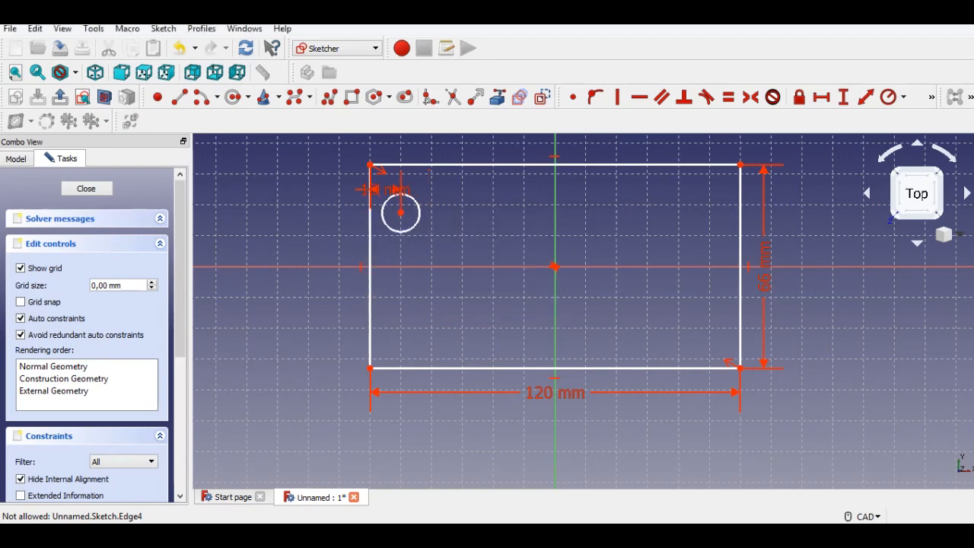
# Step: Constrain the vertical distance between the circle's centre and the rectangle's upper-left corner to 13 mm
pyautogui.click(844, 97)
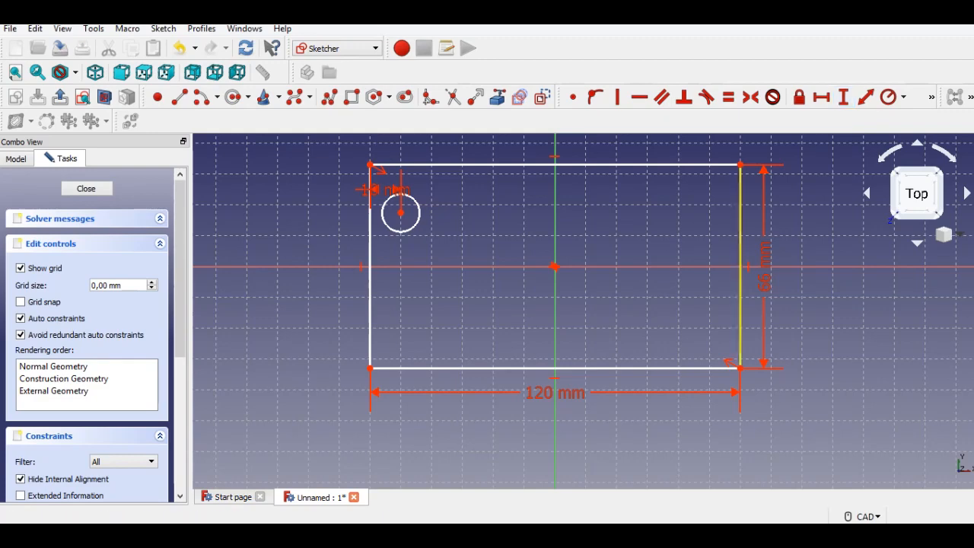
pyautogui.click(401, 213)
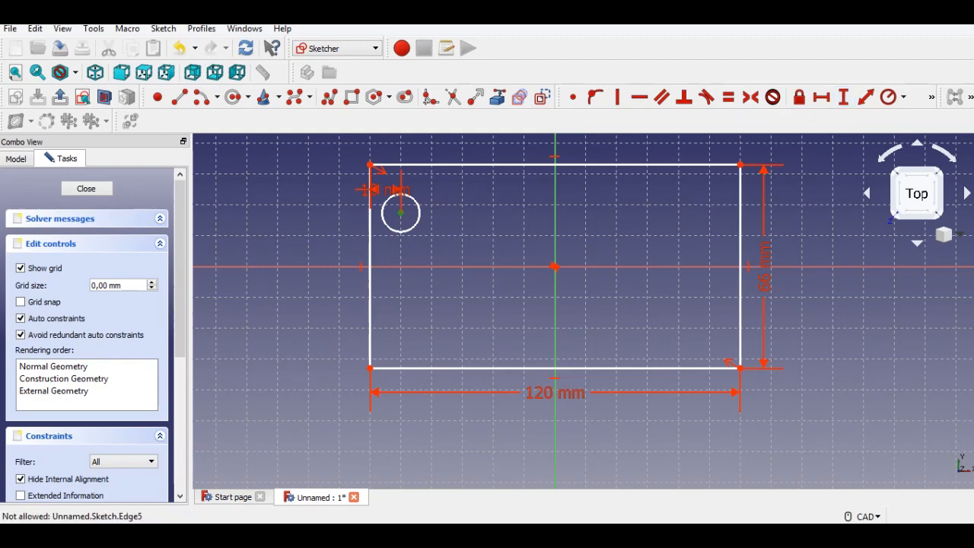
pyautogui.click(371, 165)
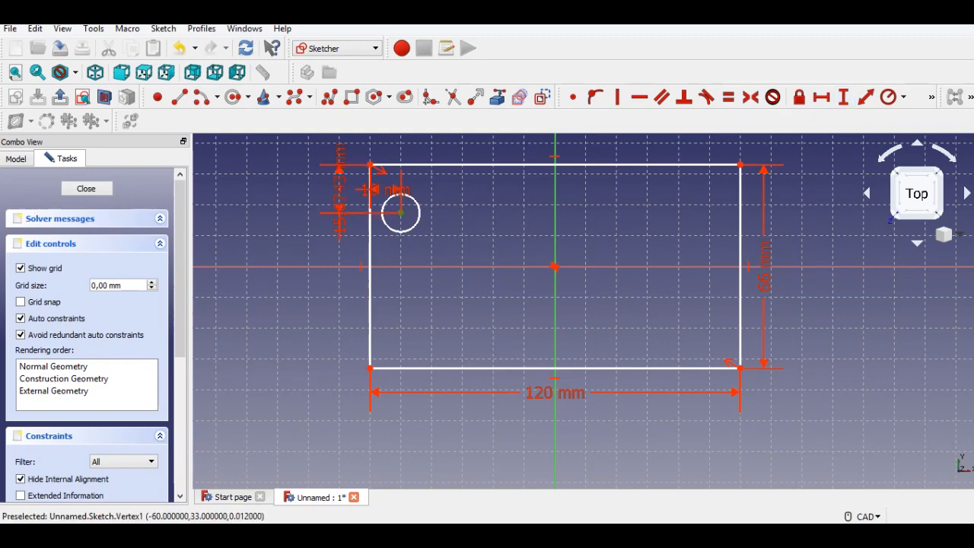
pyautogui.write('13')
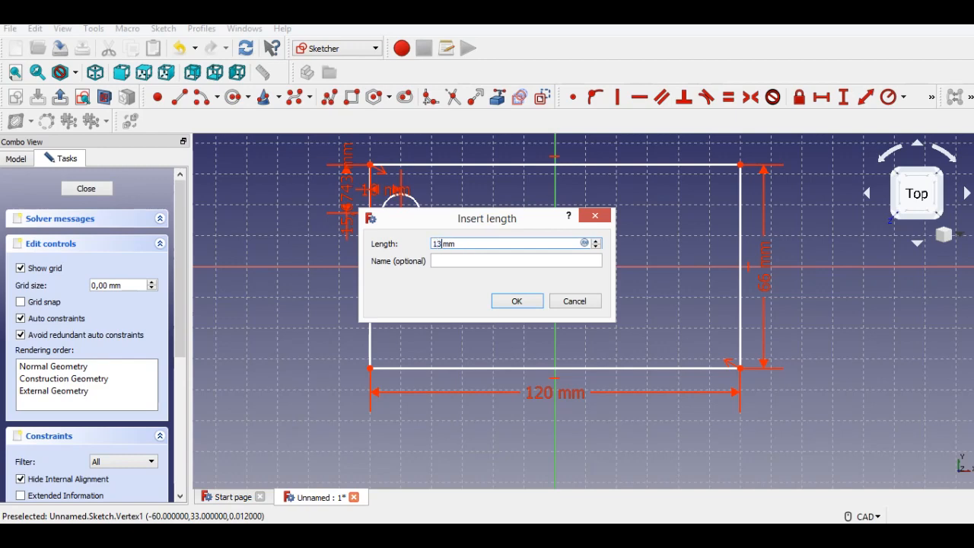
pyautogui.write('3')
pyautogui.press('Return')
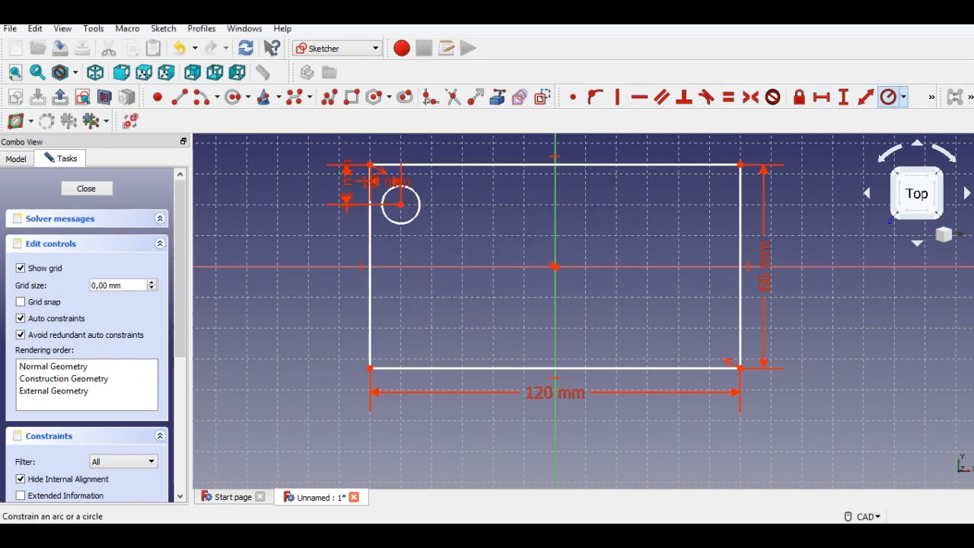
# Step: Constrain the circle's diameter to 10,5 mm
pyautogui.click(903, 96)
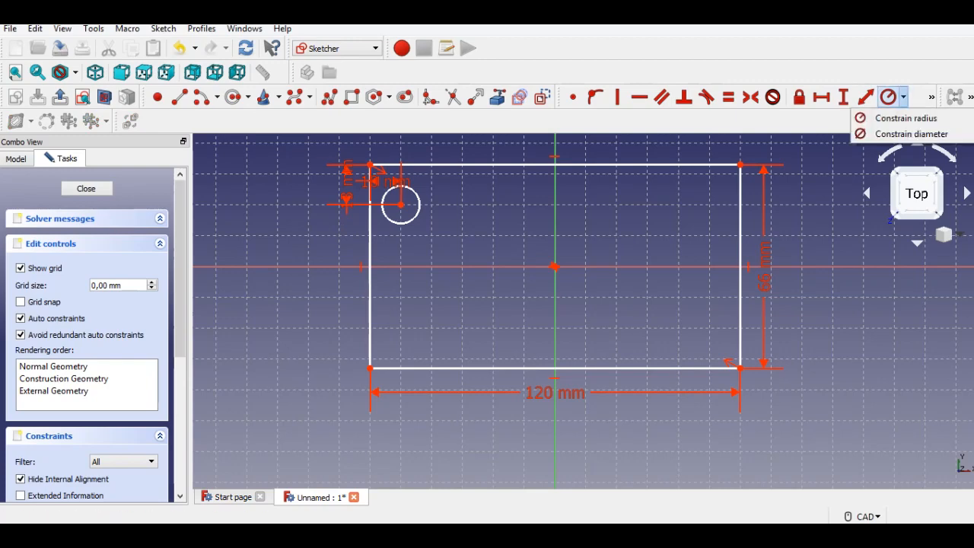
pyautogui.click(906, 134)
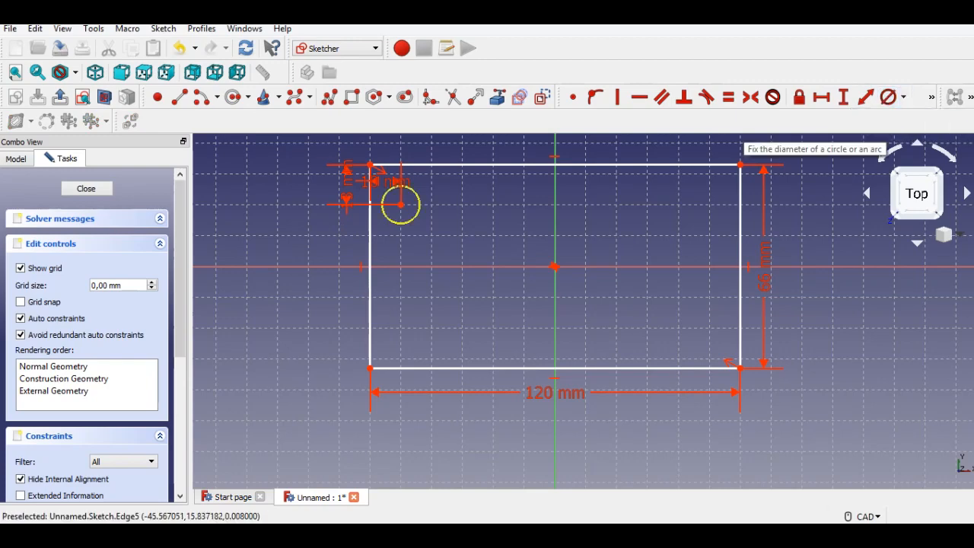
pyautogui.click(414, 218)
pyautogui.write('1')
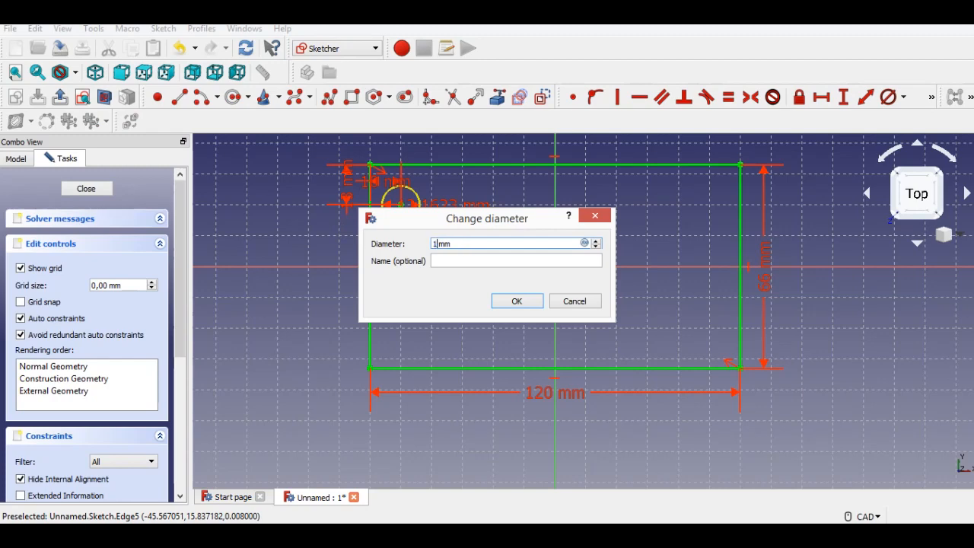
pyautogui.write('0,5')
pyautogui.press('Return')
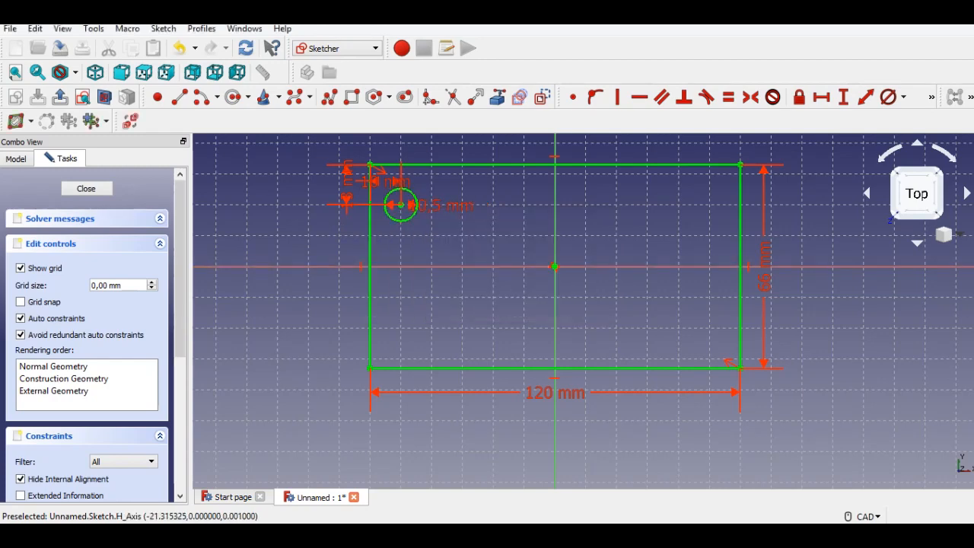
# Step: Mirror the circle across the sketch's horizontal axis using the Symmetry tool
pyautogui.click(410, 218)
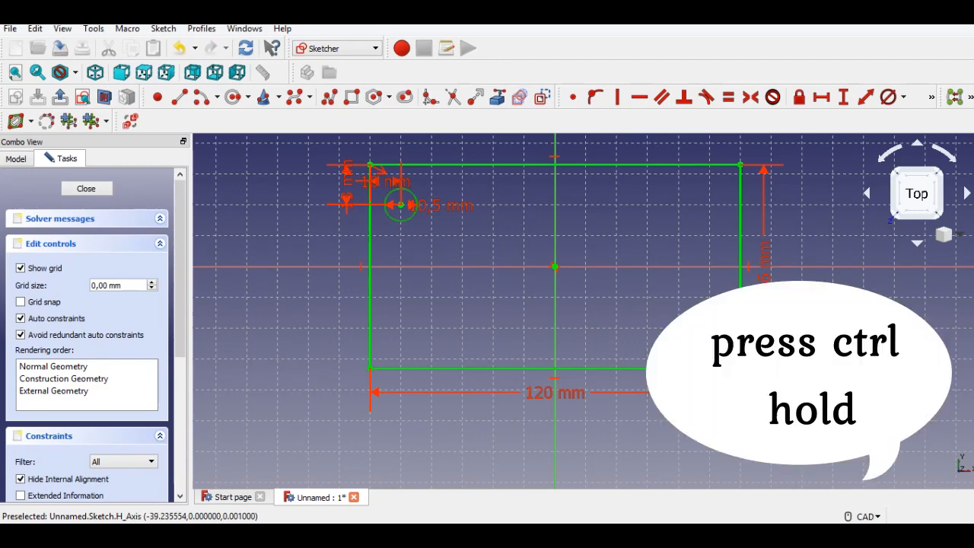
pyautogui.keyDown('ctrl'); pyautogui.click(487, 266); pyautogui.keyUp('ctrl')
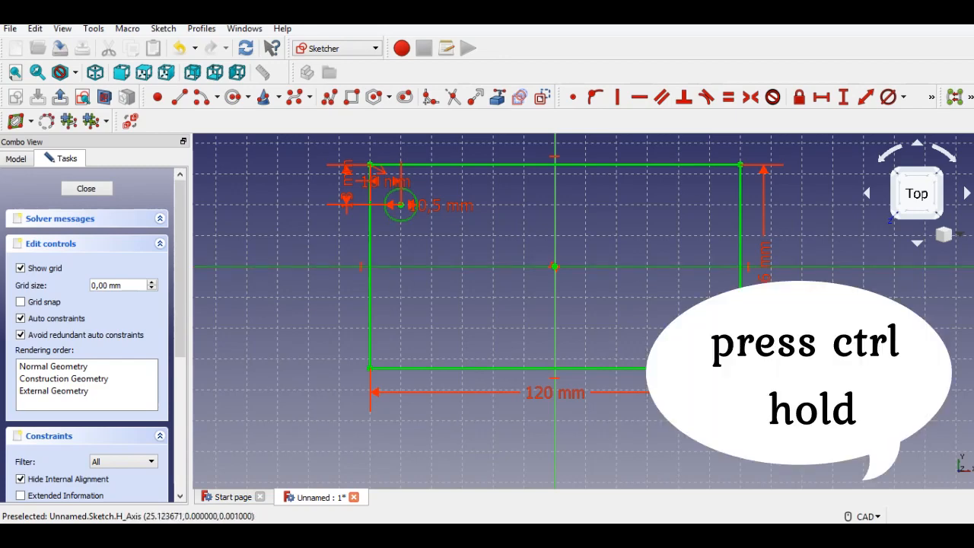
pyautogui.click(971, 97)
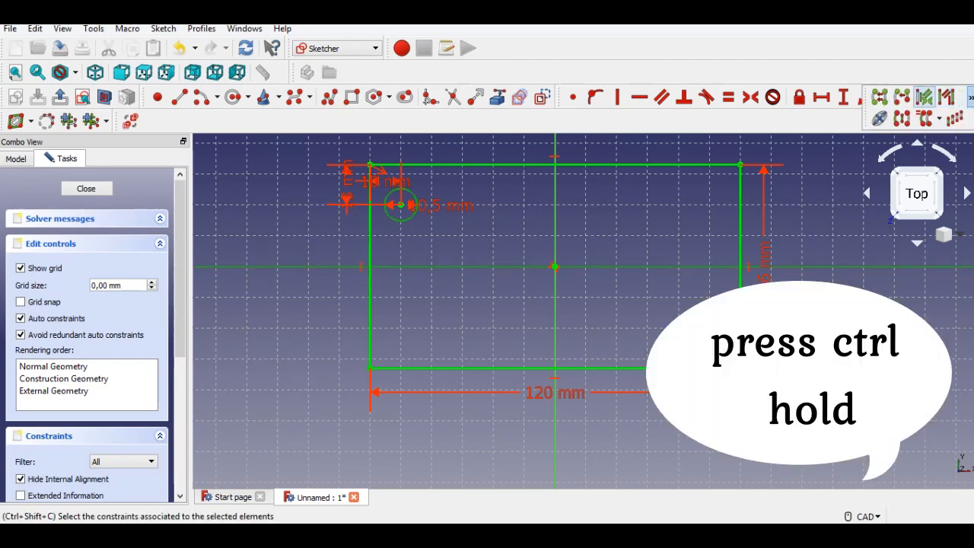
pyautogui.click(902, 119)
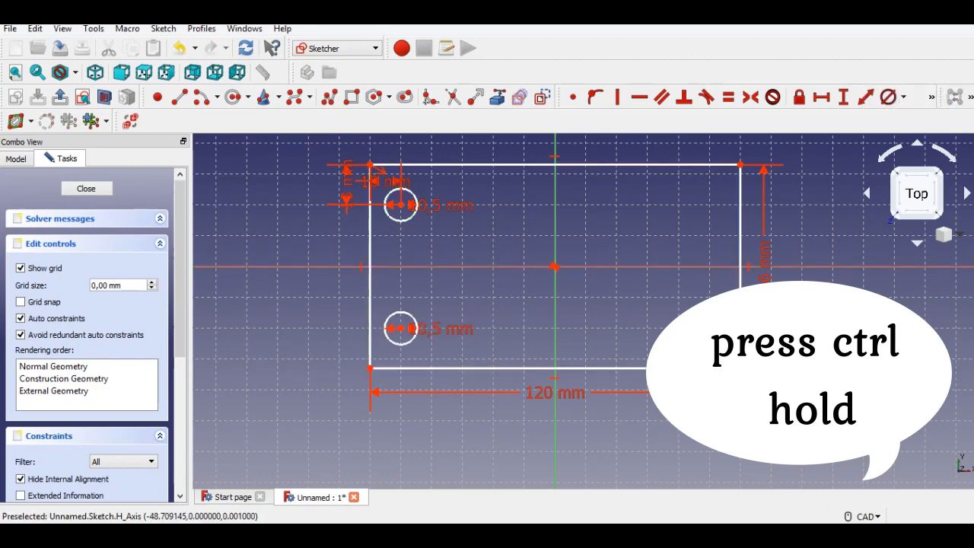
# Step: Mirror both existing hole circles across the sketch's vertical axis using the Symmetry tool
pyautogui.keyDown('ctrl'); pyautogui.click(406, 220); pyautogui.keyUp('ctrl')
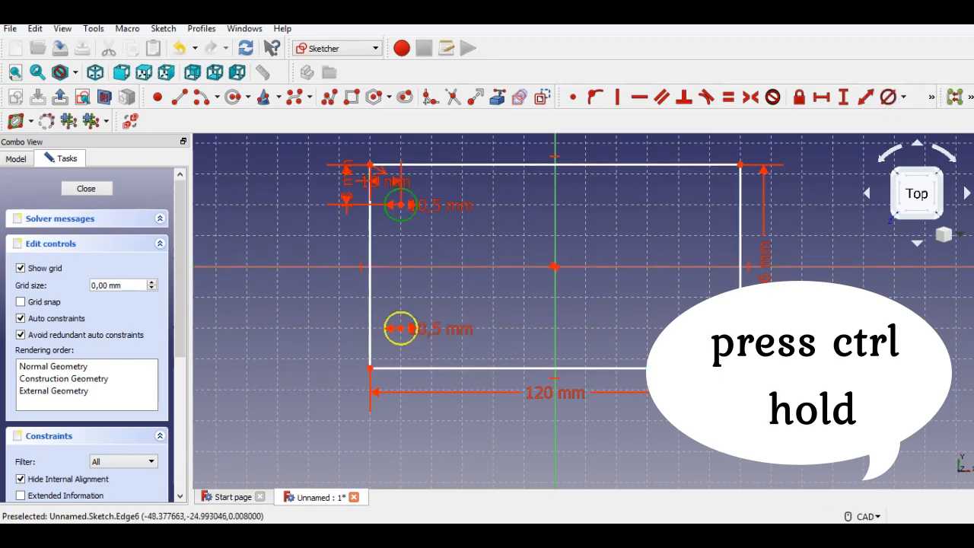
pyautogui.keyDown('ctrl'); pyautogui.click(408, 343); pyautogui.keyUp('ctrl')
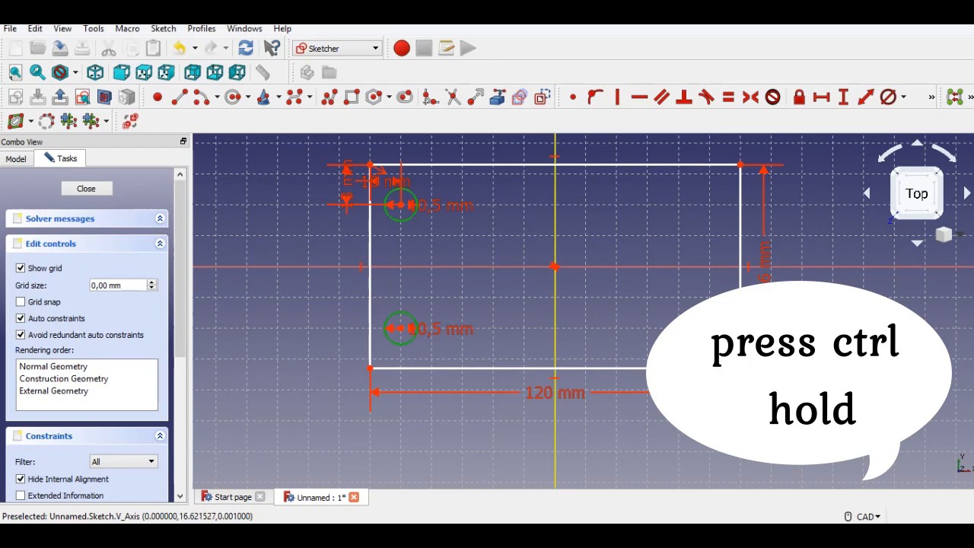
pyautogui.keyDown('ctrl'); pyautogui.click(555, 216); pyautogui.keyUp('ctrl')
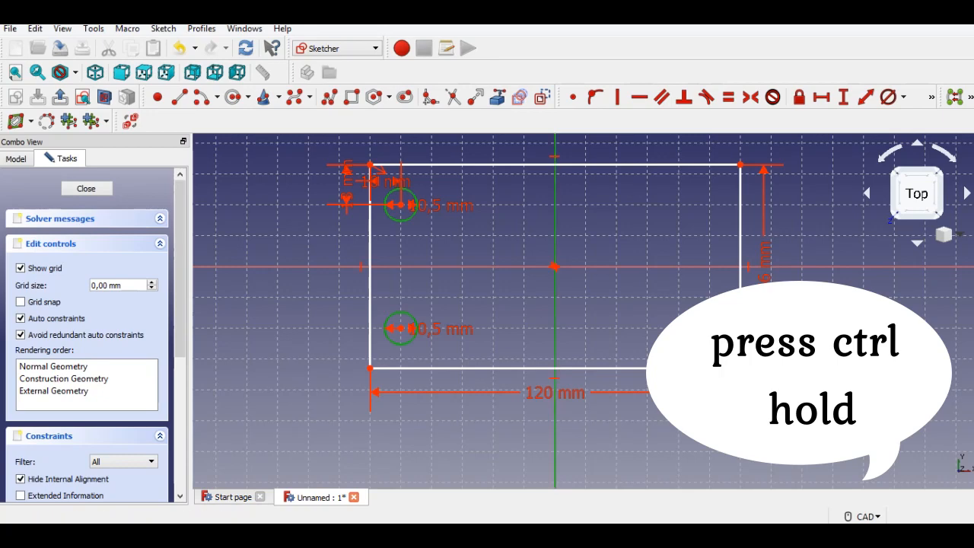
pyautogui.click(971, 96)
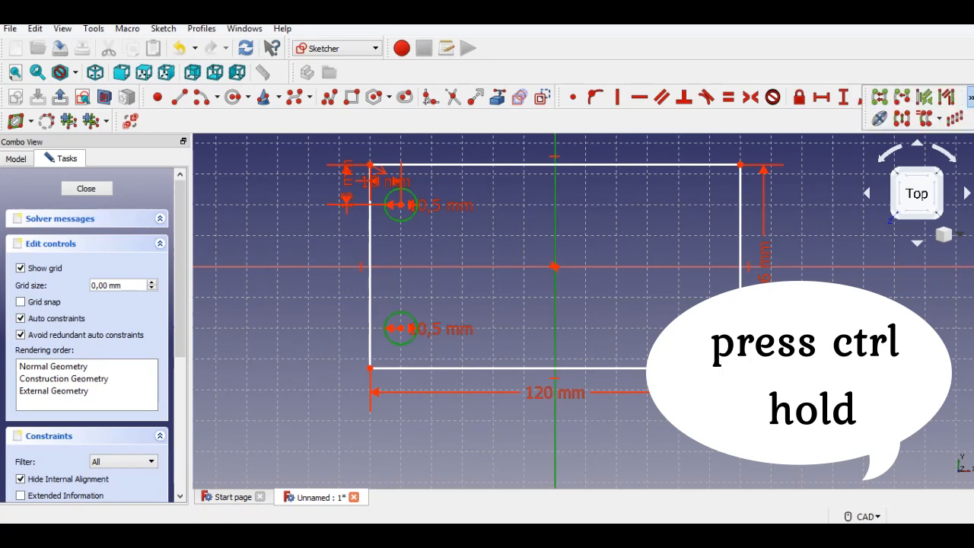
pyautogui.click(924, 97)
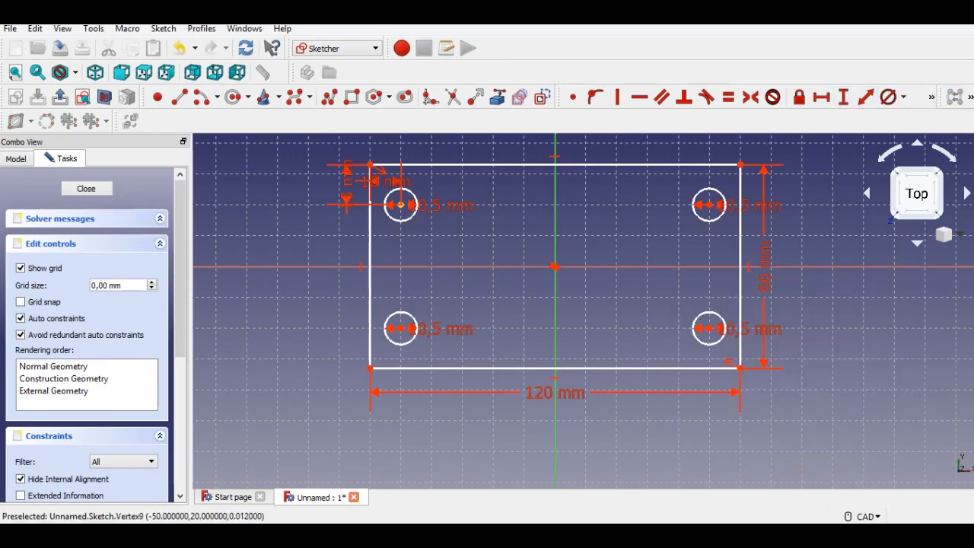
# Step: Constrain the left hole centres to 40 mm apart vertically and the lower hole centres to 100 mm apart horizontally
pyautogui.click(401, 329)
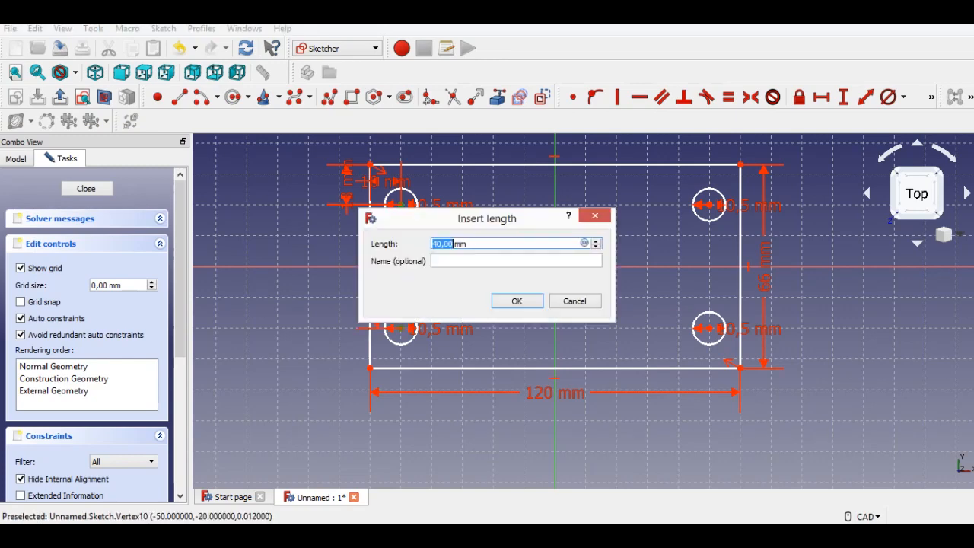
pyautogui.press('Return')
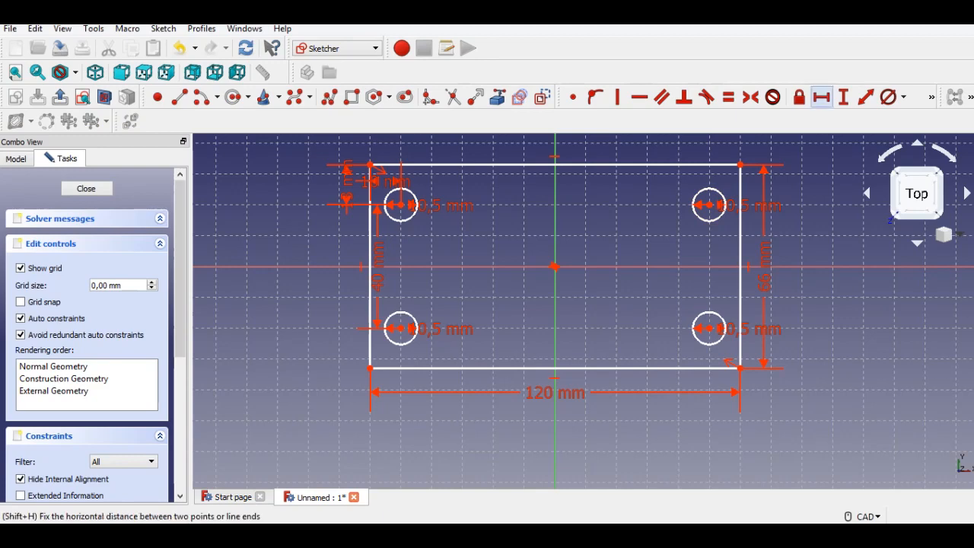
pyautogui.click(401, 329)
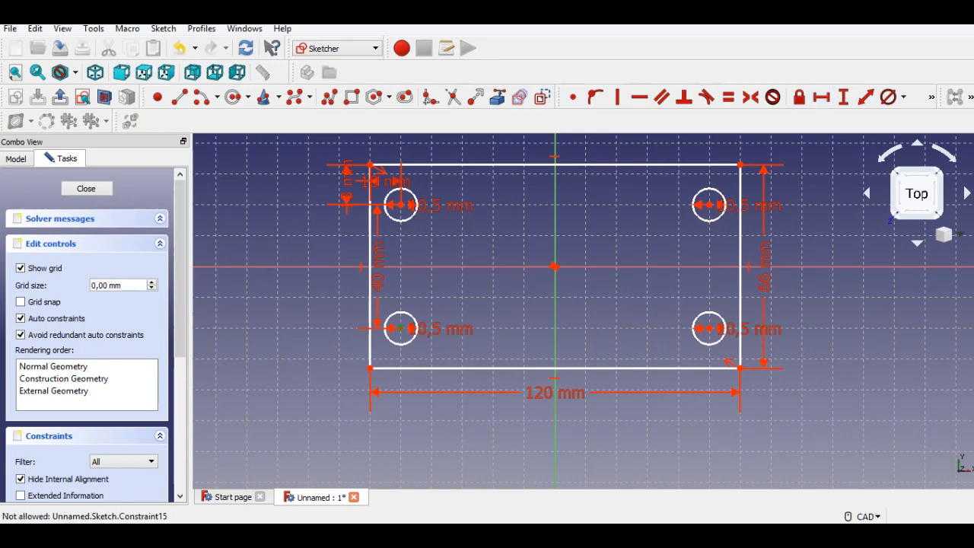
pyautogui.click(709, 329)
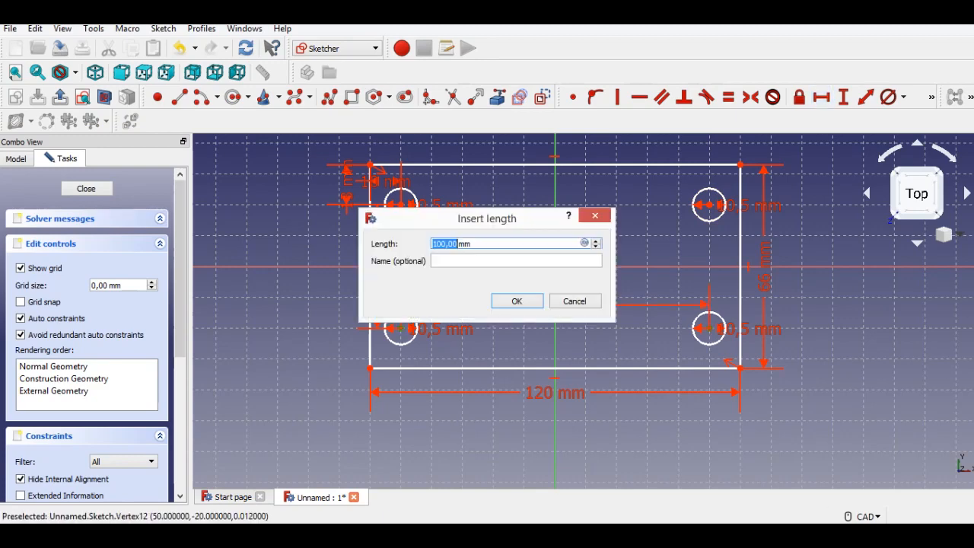
pyautogui.press('Return')
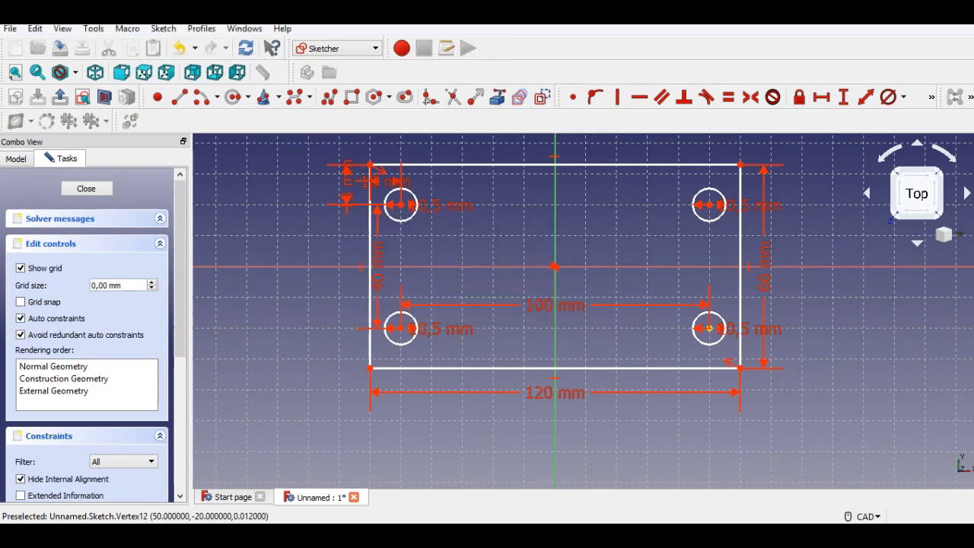
# Step: Close the plate sketch and pad it to a length of 20 mm
pyautogui.scroll(-2, 506, 296)
pyautogui.moveTo(506, 297); pyautogui.dragTo(499, 307, button='middle')
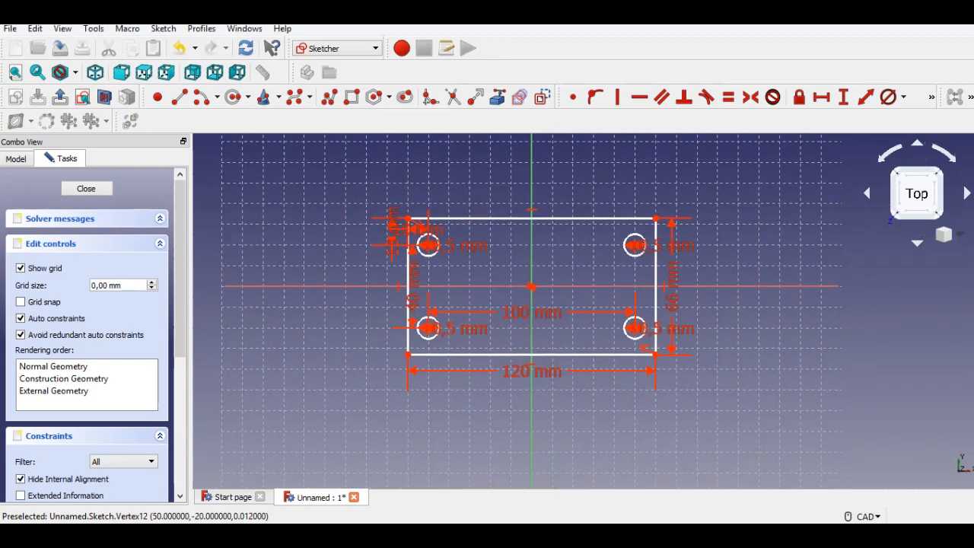
pyautogui.scroll(2, 502, 309)
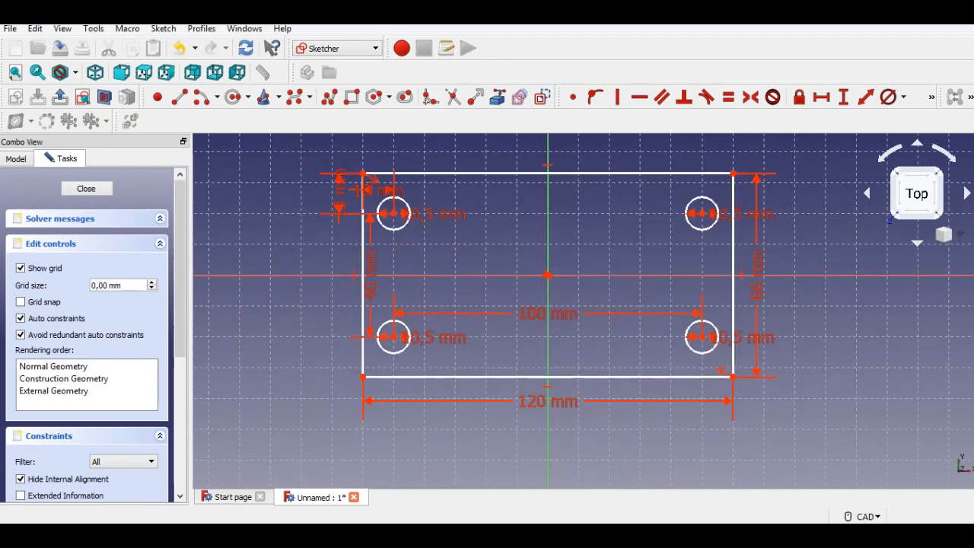
pyautogui.click(86, 188)
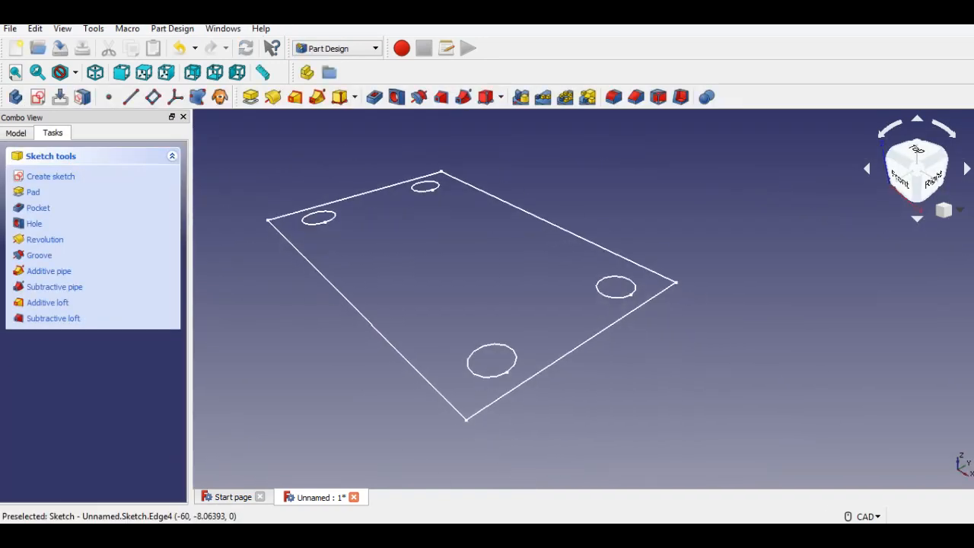
pyautogui.click(251, 97)
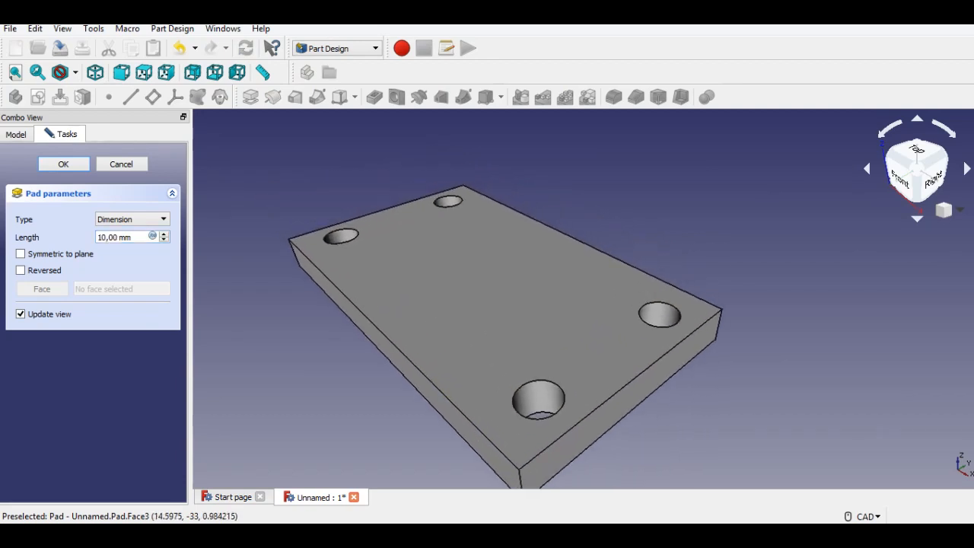
pyautogui.moveTo(132, 237); pyautogui.dragTo(96, 237)
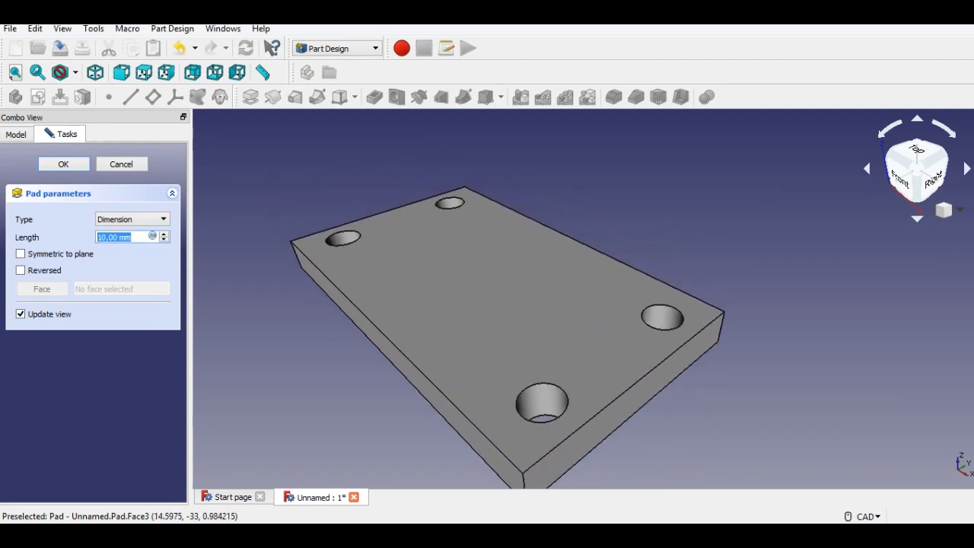
pyautogui.write('20')
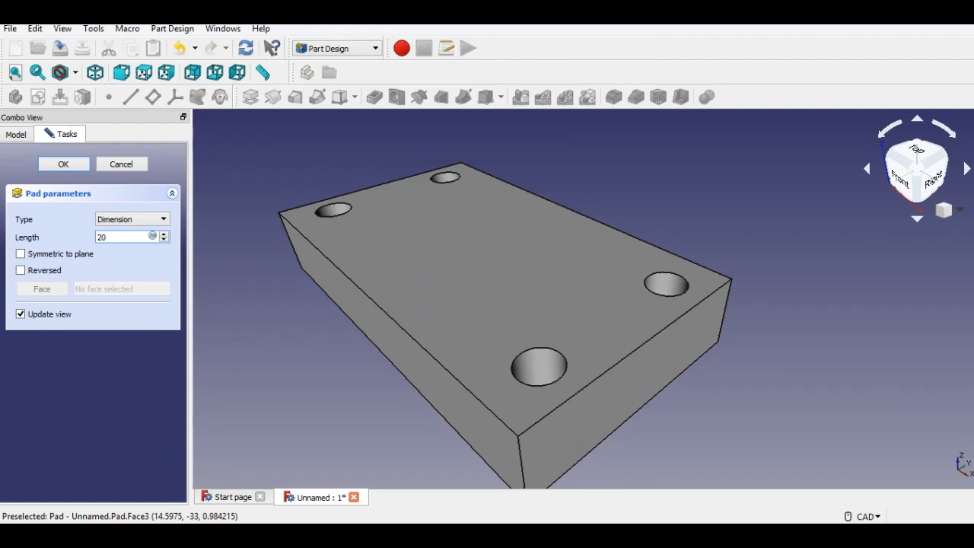
pyautogui.press('Return')
# Step: Show the padded plate in the isometric view with orthographic projection
pyautogui.click(946, 210)
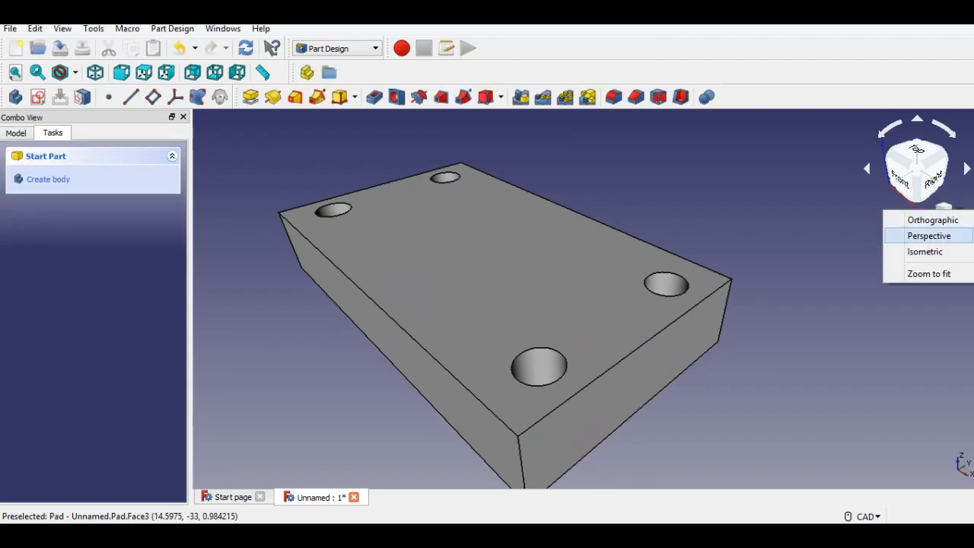
pyautogui.click(925, 251)
pyautogui.click(945, 210)
pyautogui.click(933, 220)
pyautogui.moveTo(444, 362); pyautogui.dragTo(532, 387, button='middle')
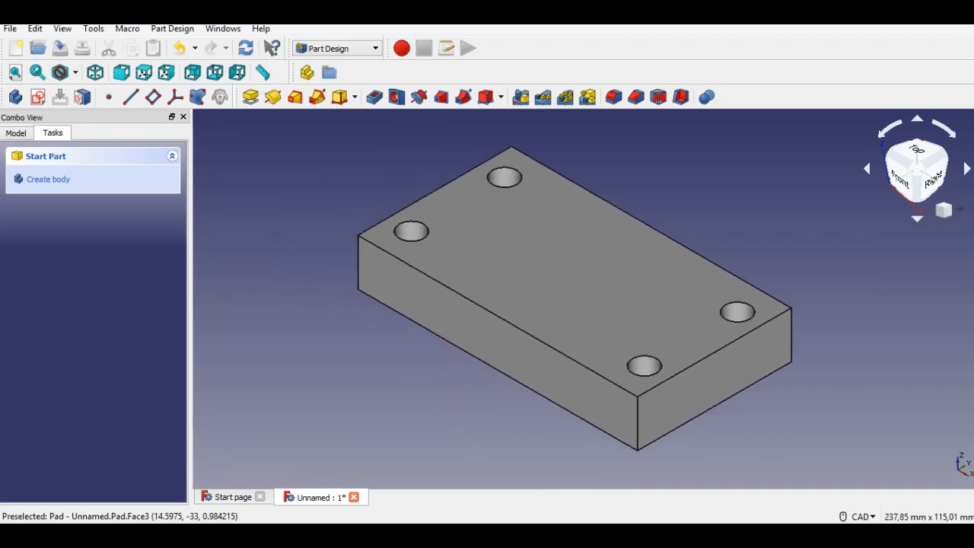
pyautogui.scroll(-4, 611, 307)
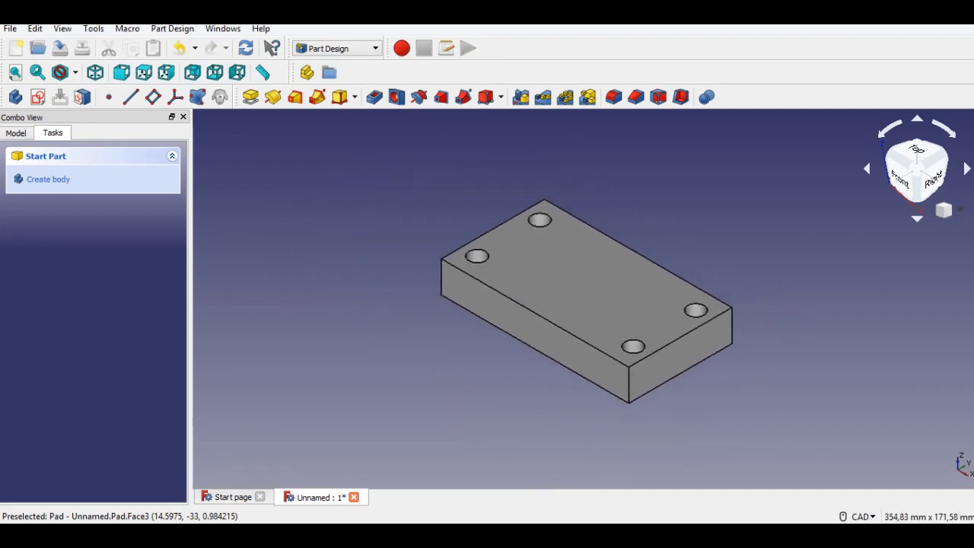
# Step: Create a sketch on the plate's long front face and draw two concentric circles on the vertical axis, about 89 mm above the origin
pyautogui.click(518, 331)
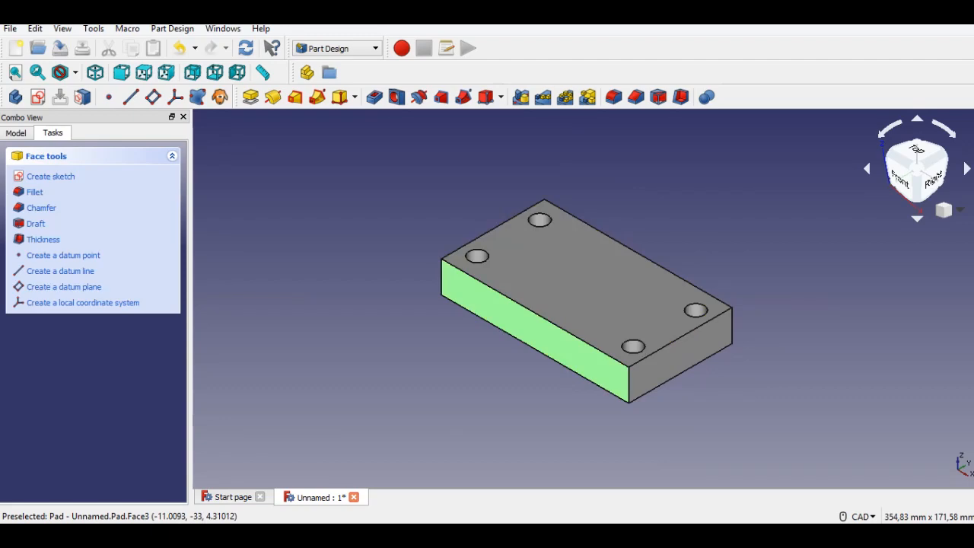
pyautogui.click(38, 96)
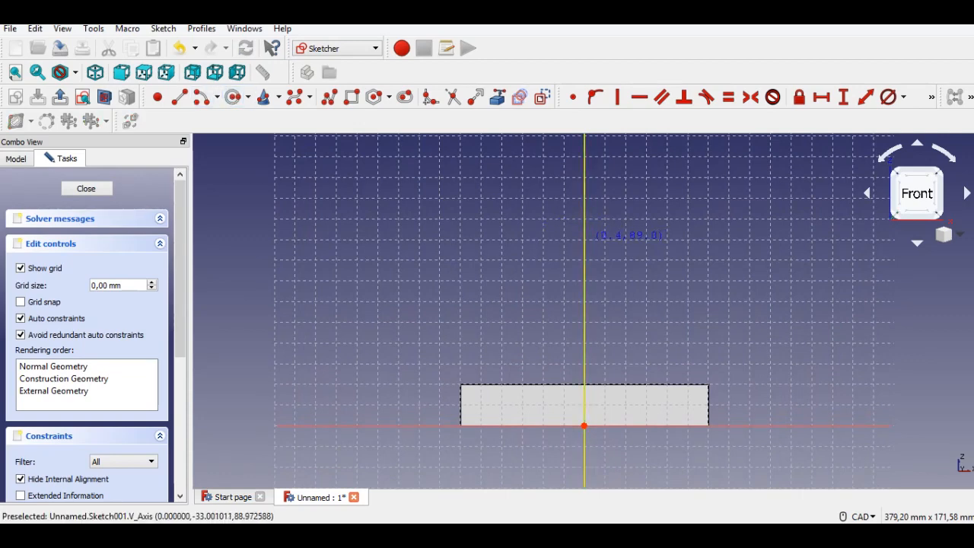
pyautogui.click(584, 241)
pyautogui.click(603, 283)
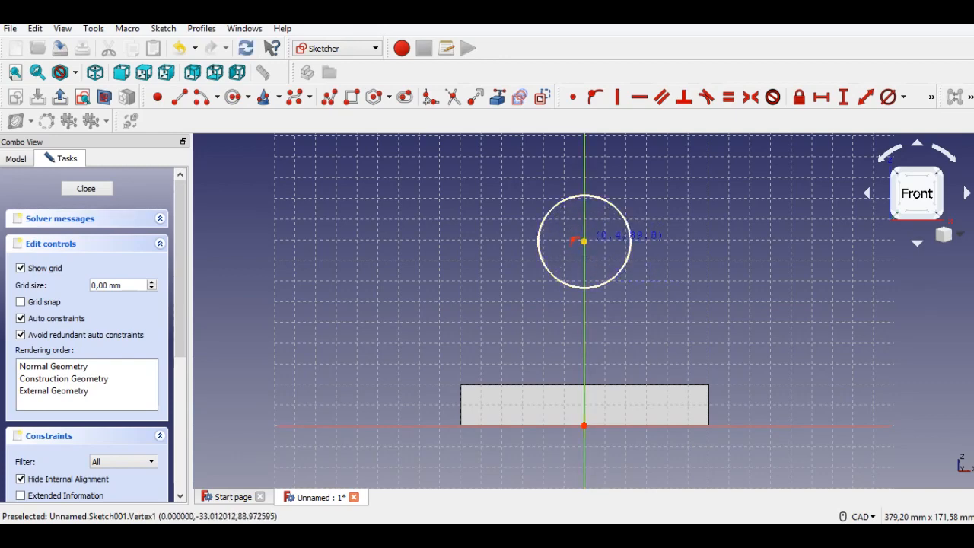
pyautogui.click(584, 241)
pyautogui.click(598, 255)
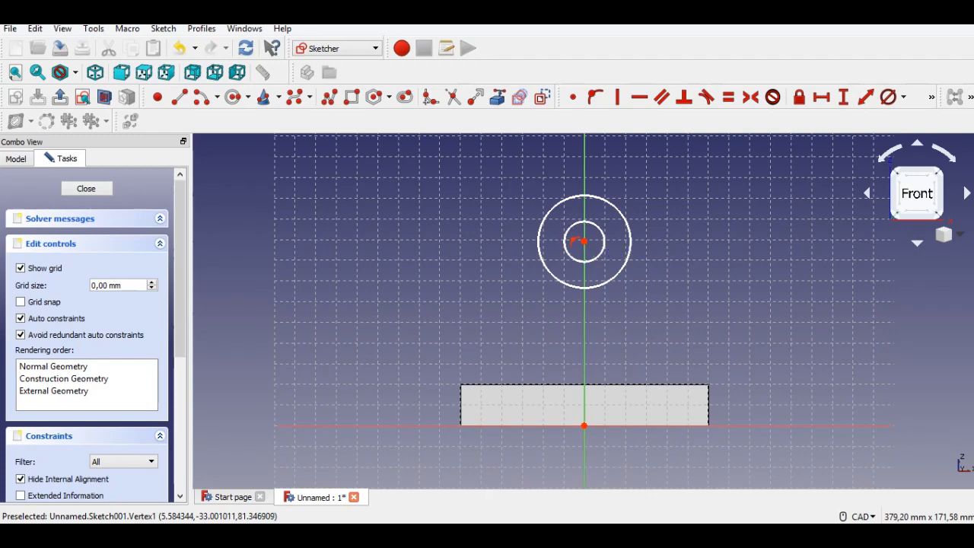
pyautogui.press('Escape')
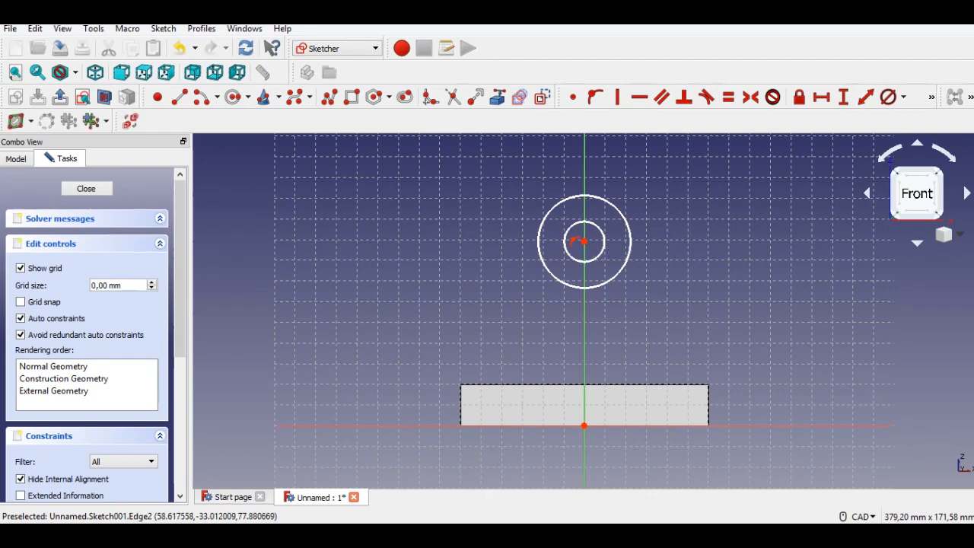
# Step: Constrain the inner circle's radius to 10 mm and the outer circle's radius to 30 mm
pyautogui.click(904, 96)
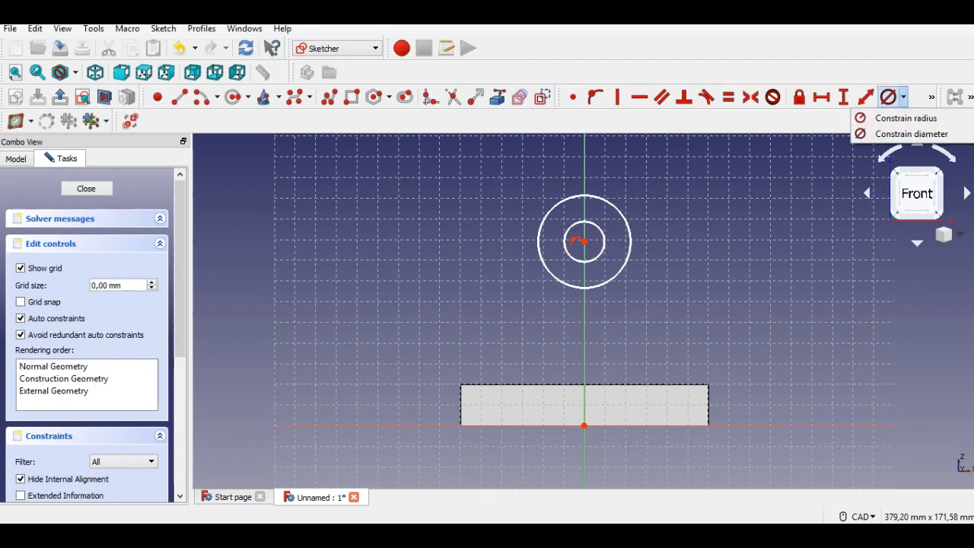
pyautogui.click(902, 118)
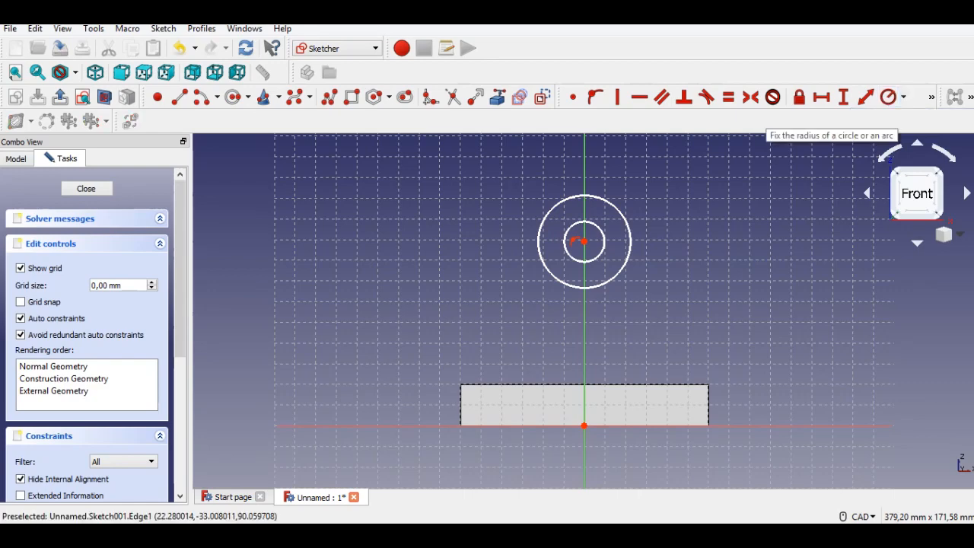
pyautogui.click(565, 241)
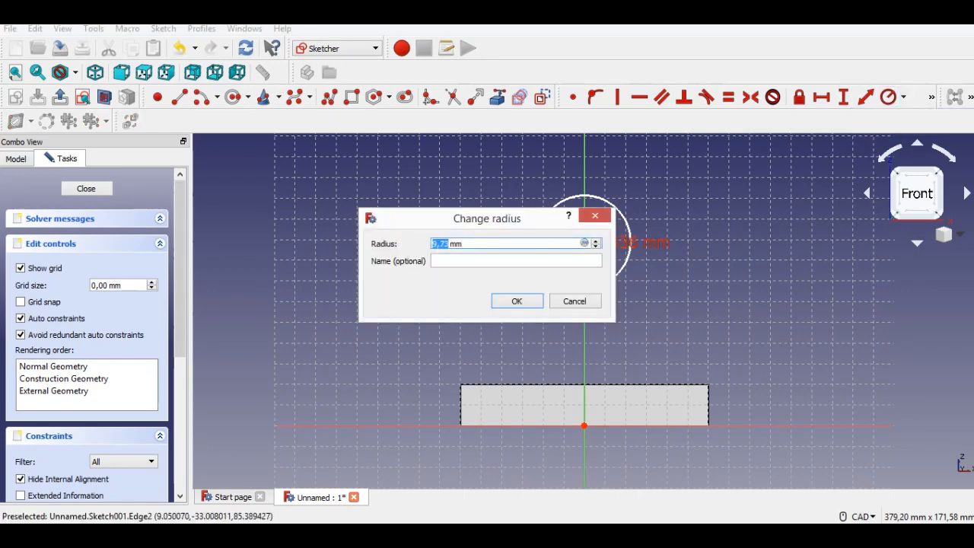
pyautogui.write('10')
pyautogui.press('Return')
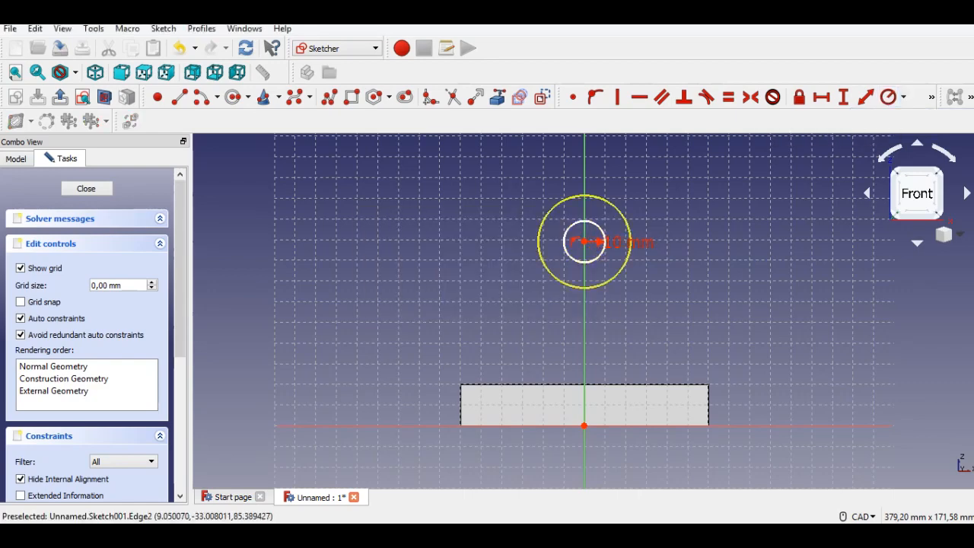
pyautogui.click(624, 265)
pyautogui.write('30')
pyautogui.press('Return')
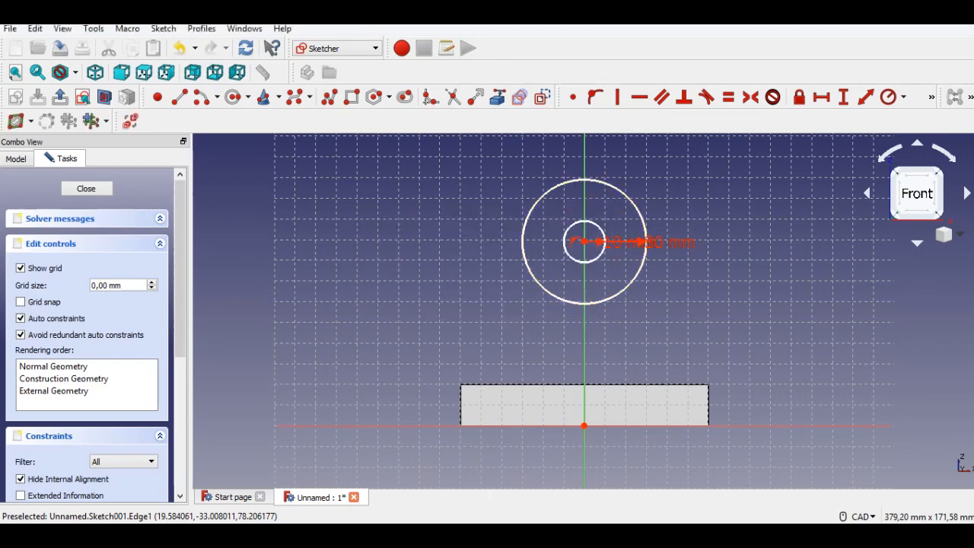
# Step: Draw two vertical lines, each about 64 mm long, from the outer circle's left and right sides down to just above the plate
pyautogui.moveTo(624, 265); pyautogui.dragTo(606, 255, button='middle')
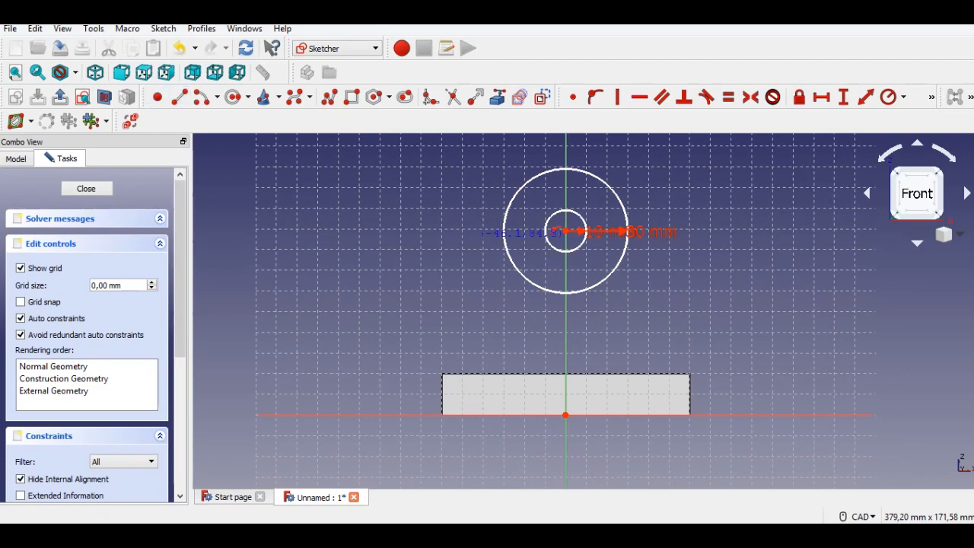
pyautogui.click(505, 228)
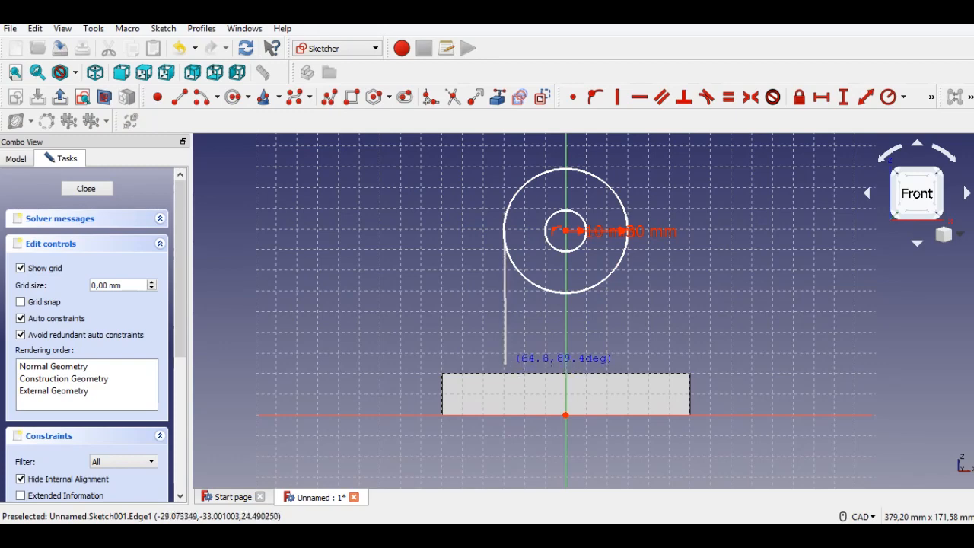
pyautogui.click(504, 231)
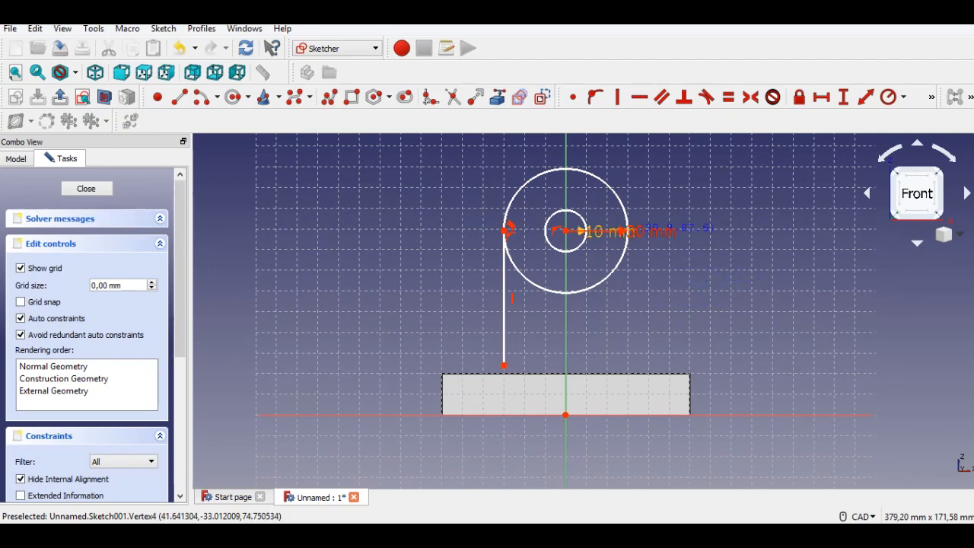
pyautogui.click(629, 230)
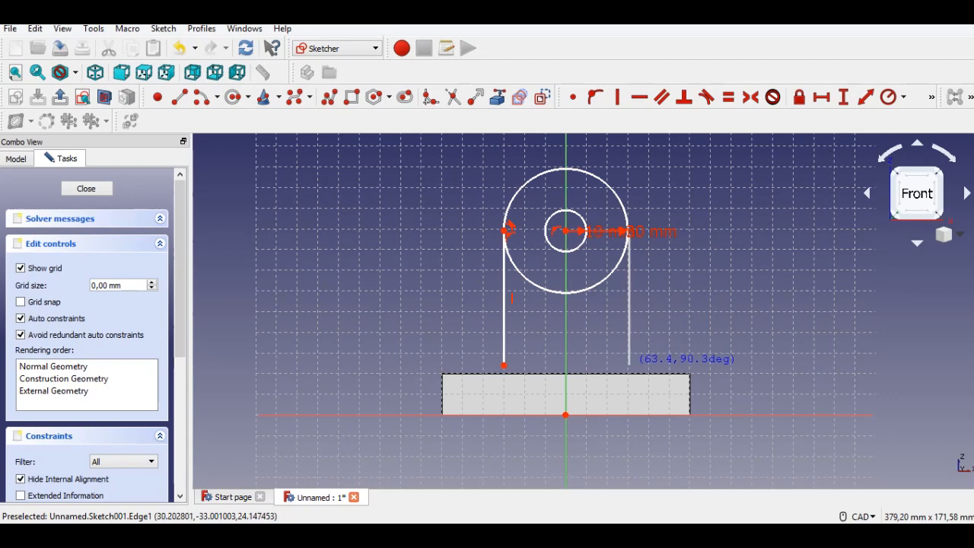
pyautogui.click(629, 365)
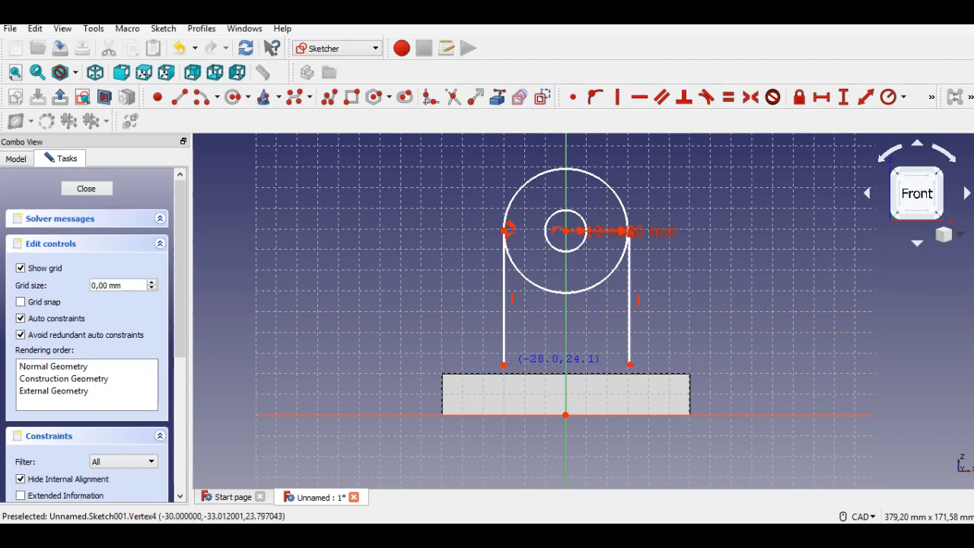
# Step: Join the lower ends of the two vertical lines with a horizontal line and move both radius labels diagonally outward from the circles
pyautogui.click(504, 365)
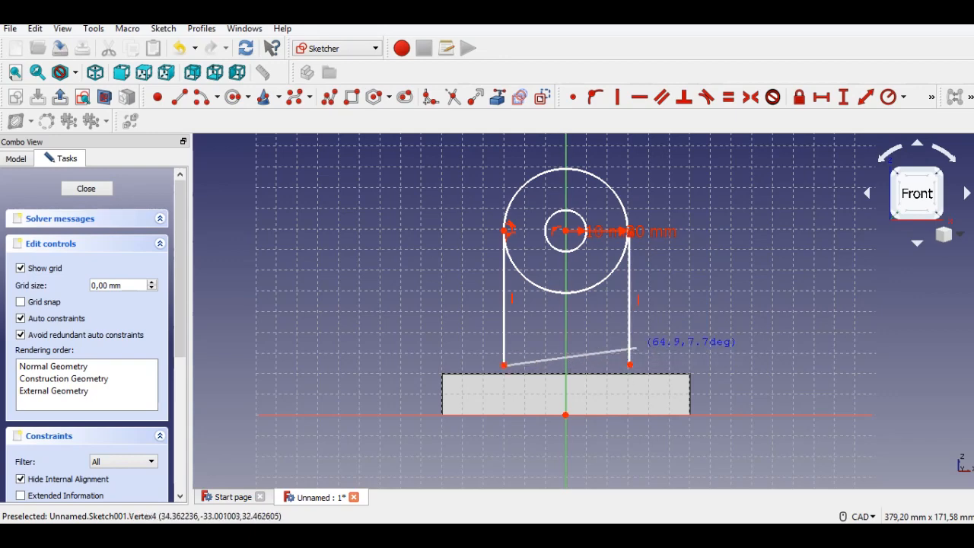
pyautogui.click(631, 364)
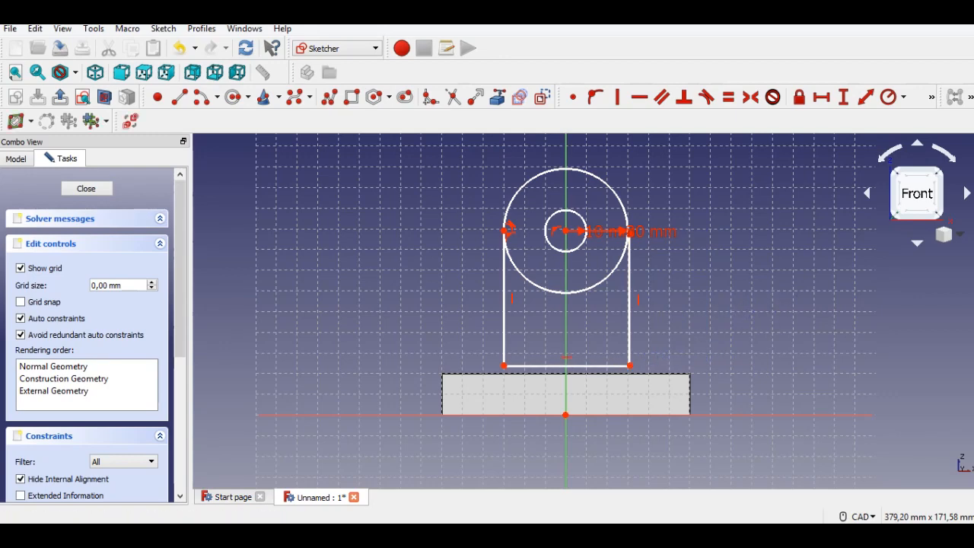
pyautogui.scroll(2, 690, 239)
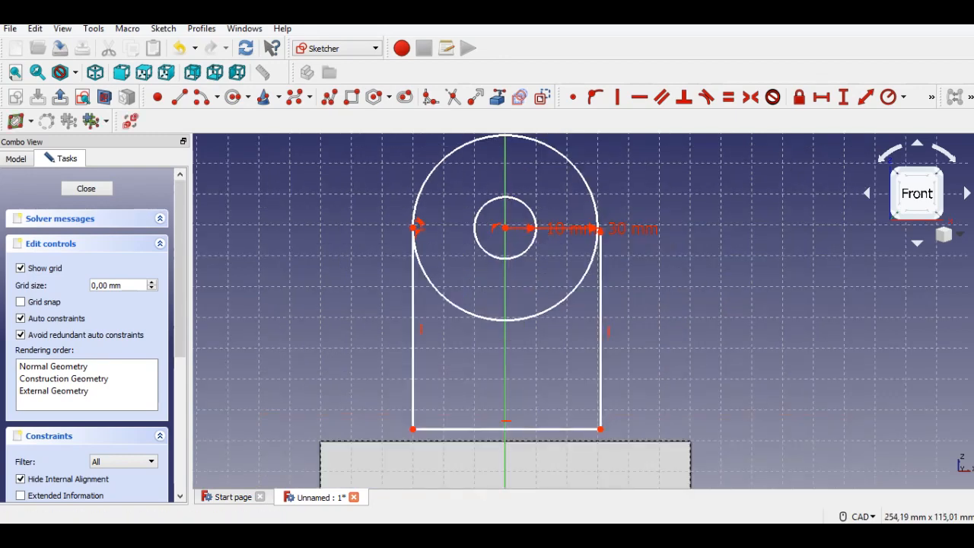
pyautogui.moveTo(568, 228); pyautogui.dragTo(611, 152)
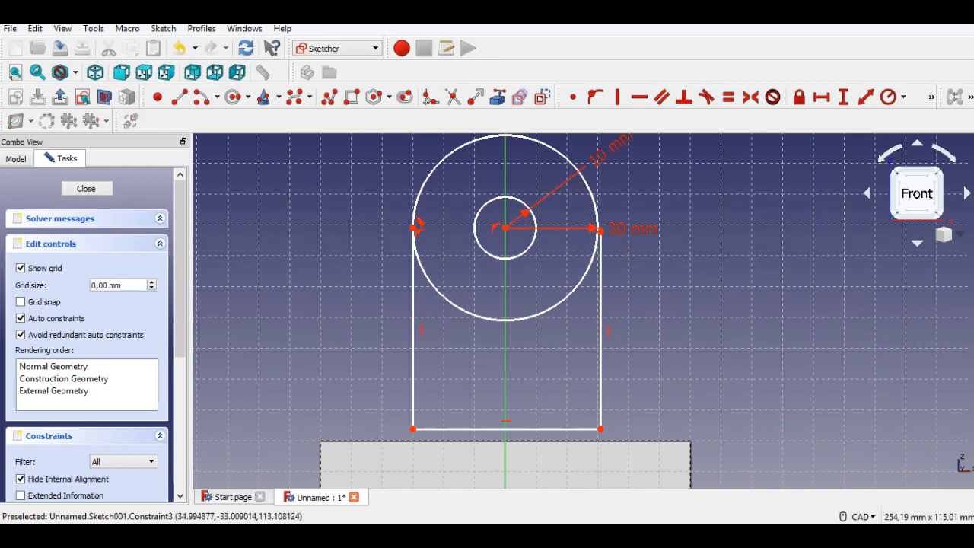
pyautogui.moveTo(633, 229); pyautogui.dragTo(674, 166)
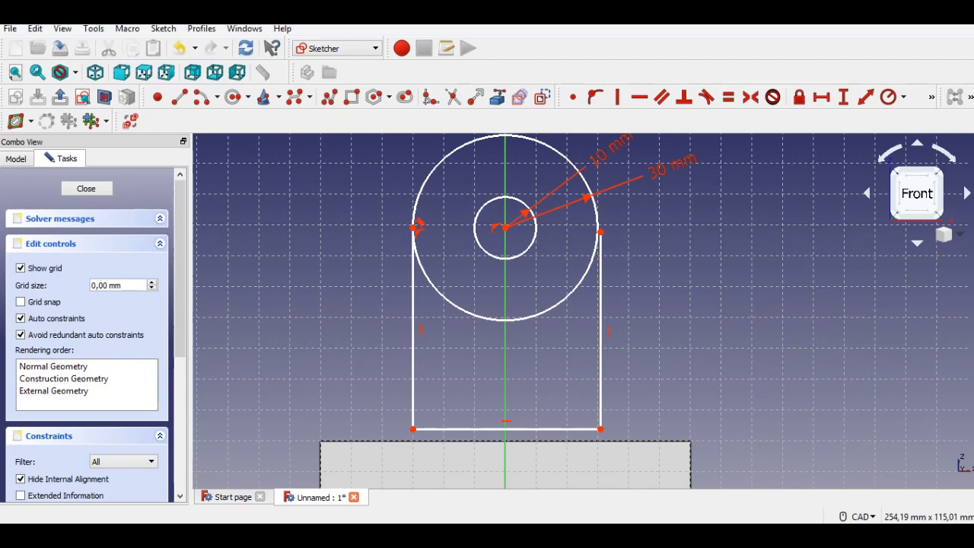
# Step: Constrain the upper endpoint of the right vertical line tangent to the outer circle
pyautogui.click(600, 233)
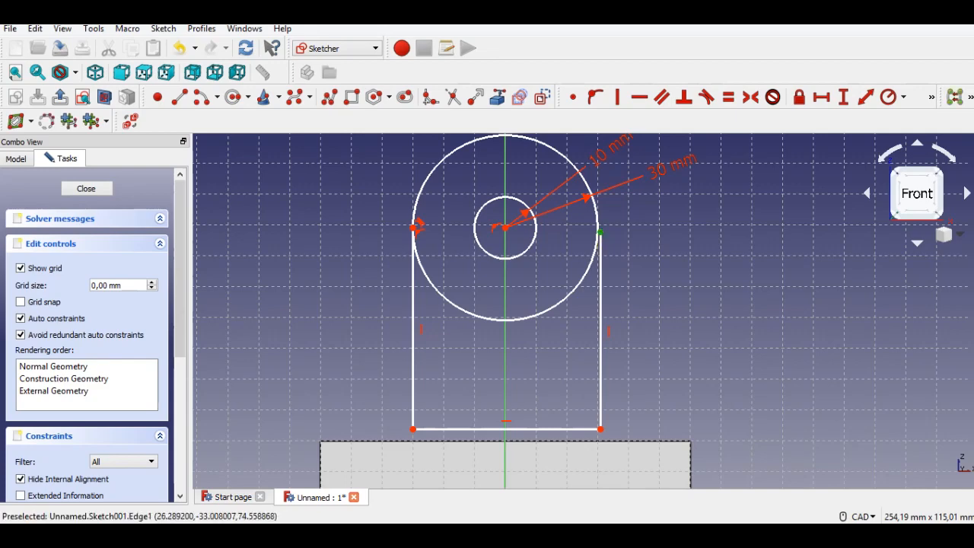
pyautogui.click(598, 226)
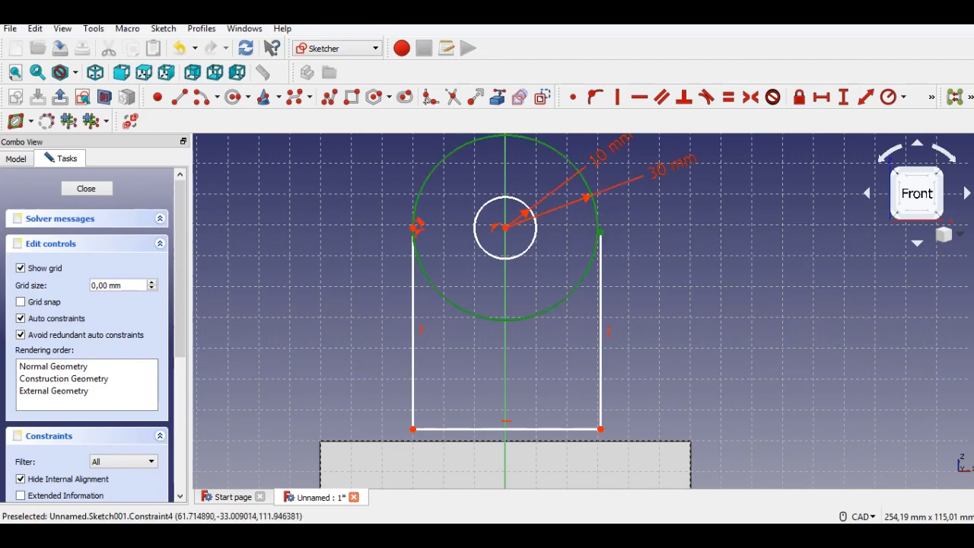
pyautogui.click(707, 97)
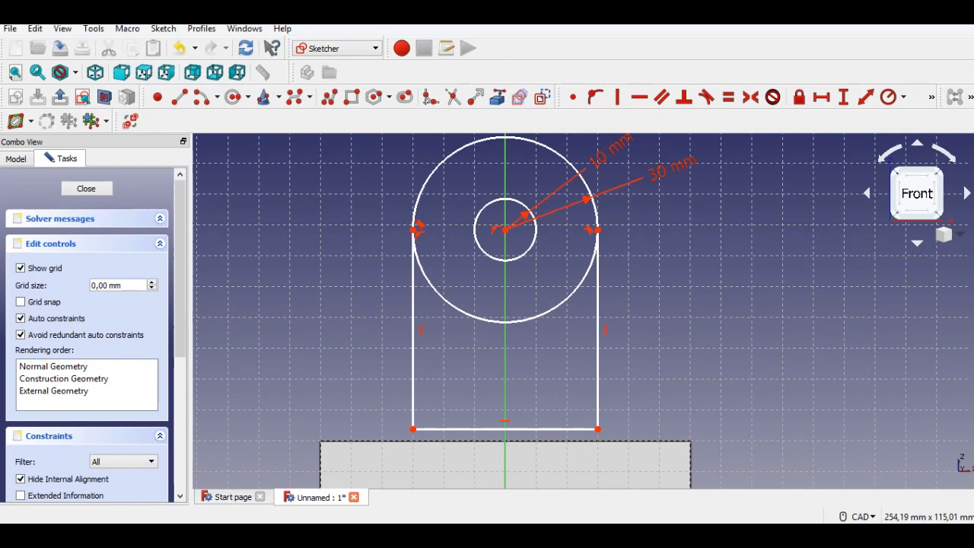
# Step: Fix the circles' centre at a vertical distance of 100 mm from the origin and place that dimension to the left of the profile
pyautogui.scroll(-2, 548, 241)
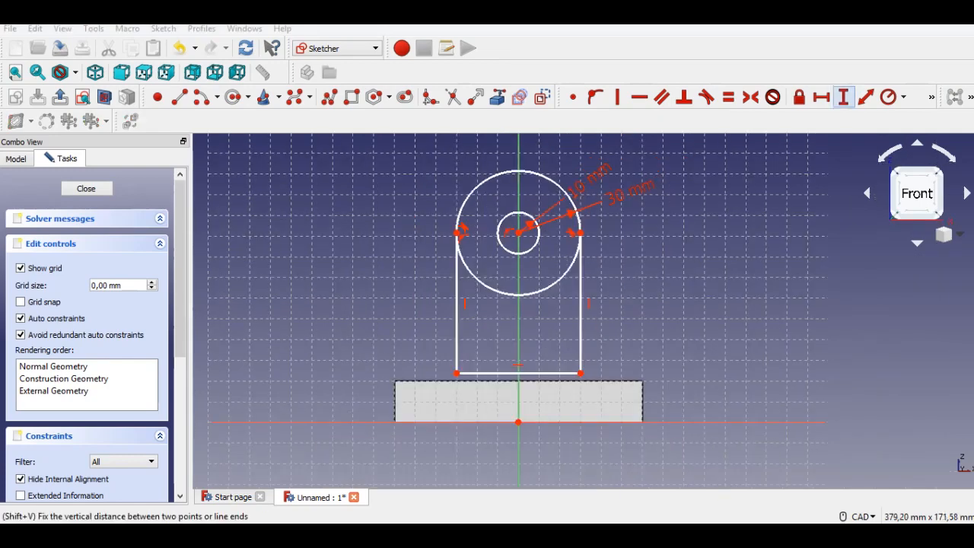
pyautogui.click(843, 97)
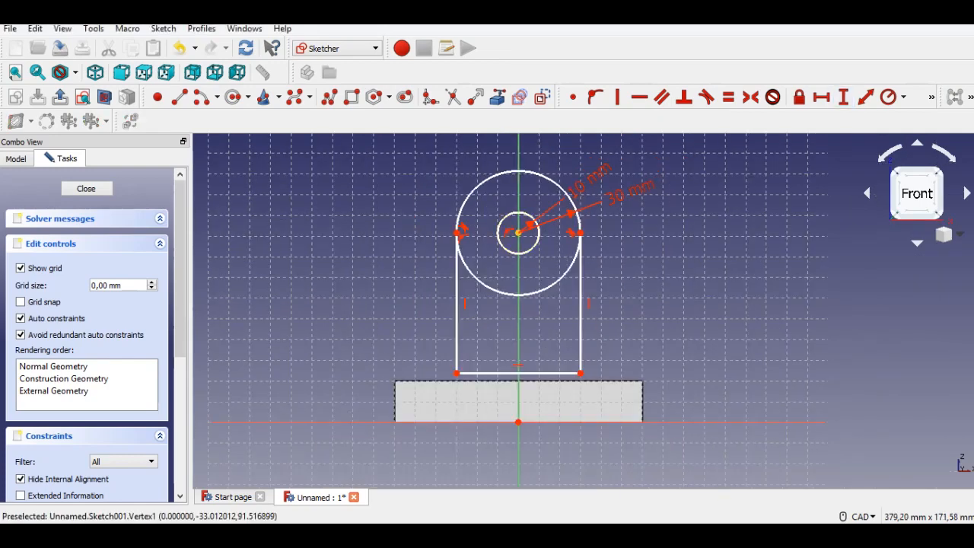
pyautogui.click(518, 423)
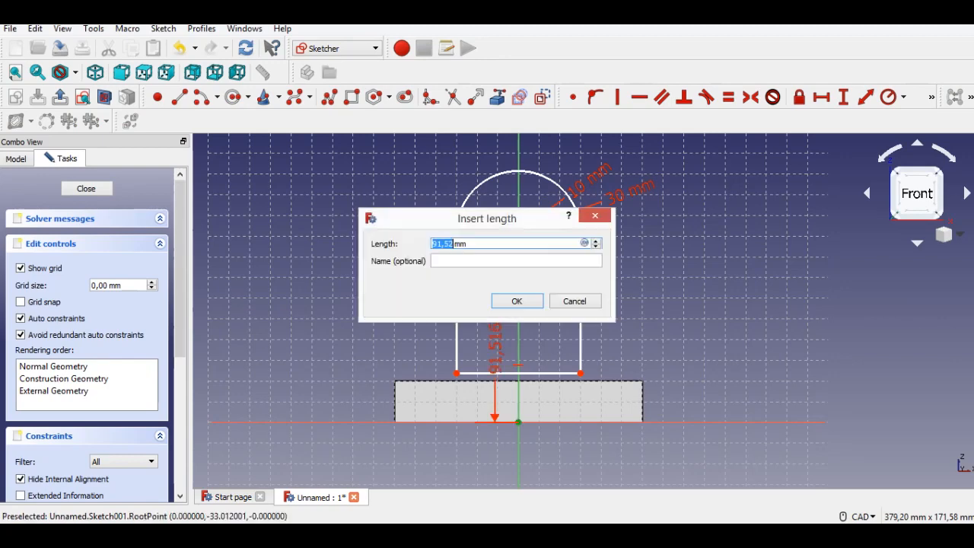
pyautogui.write('100')
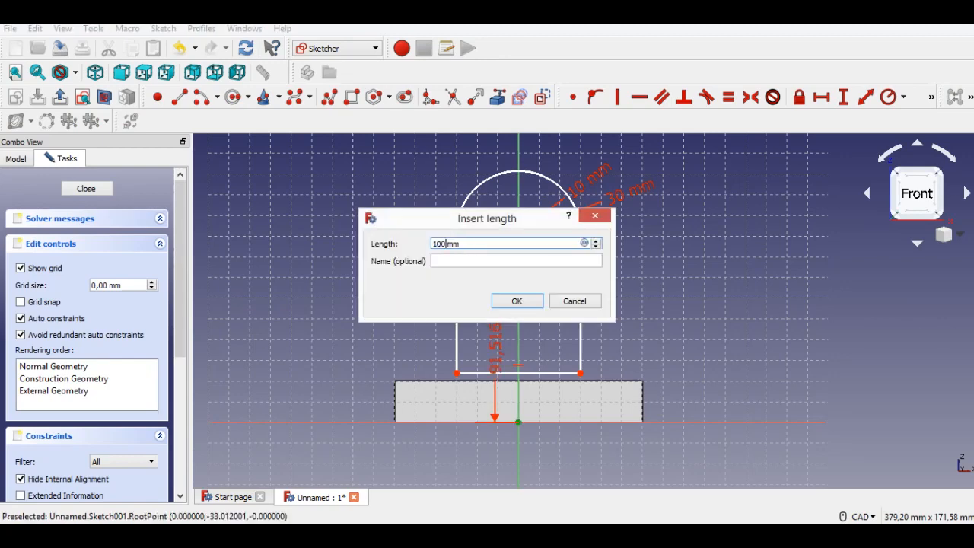
pyautogui.press('Return')
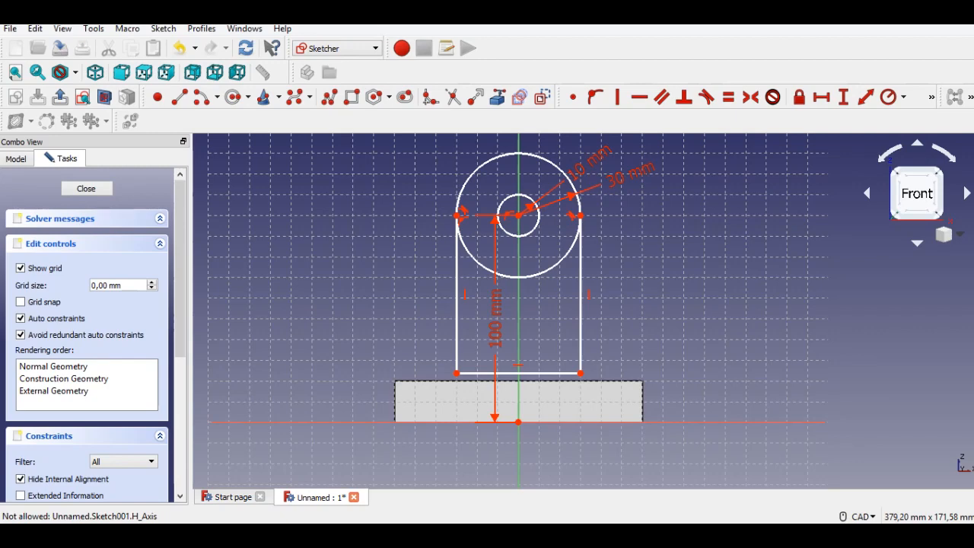
pyautogui.moveTo(495, 316); pyautogui.dragTo(332, 316)
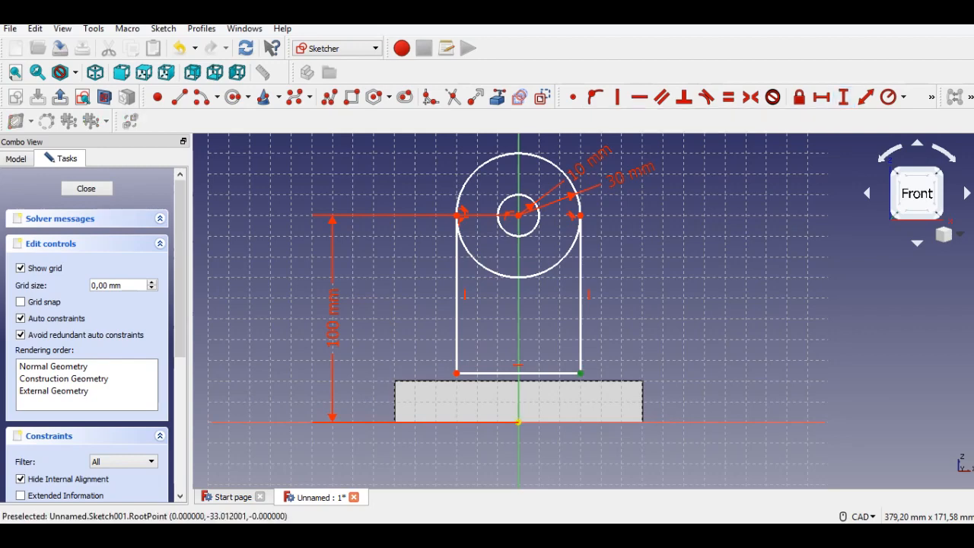
# Step: Constrain the profile's bottom line 20 mm above the origin and trim away the lower arc of the outer circle
pyautogui.click(518, 422)
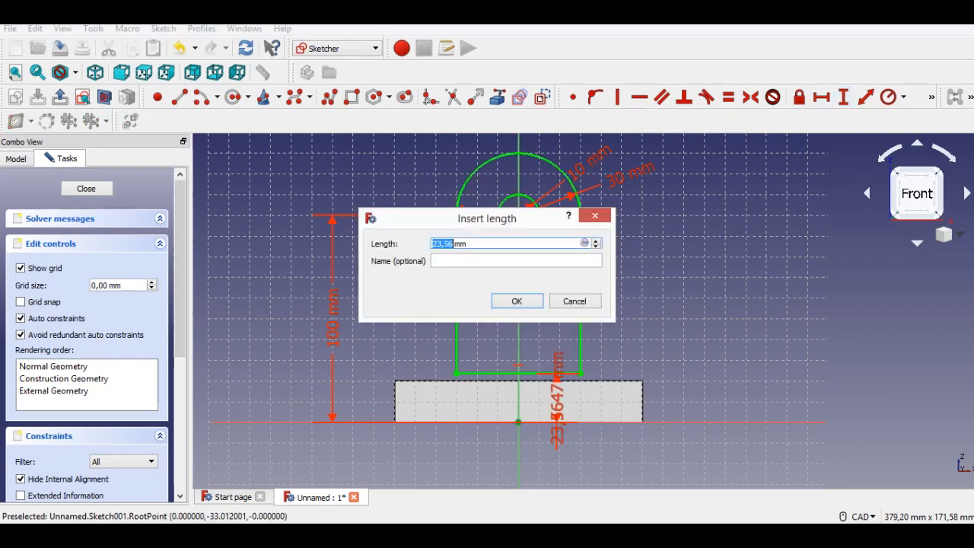
pyautogui.write('20')
pyautogui.press('Return')
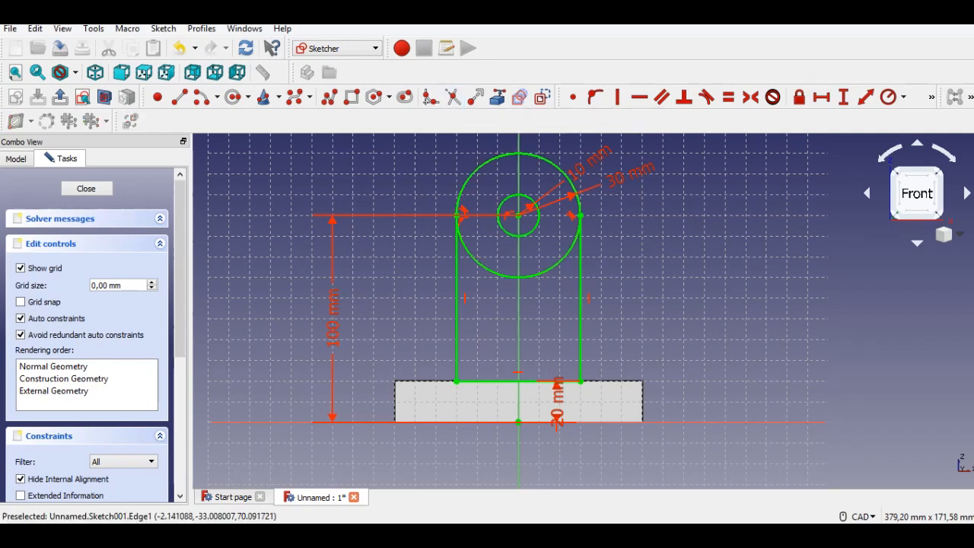
pyautogui.click(514, 278)
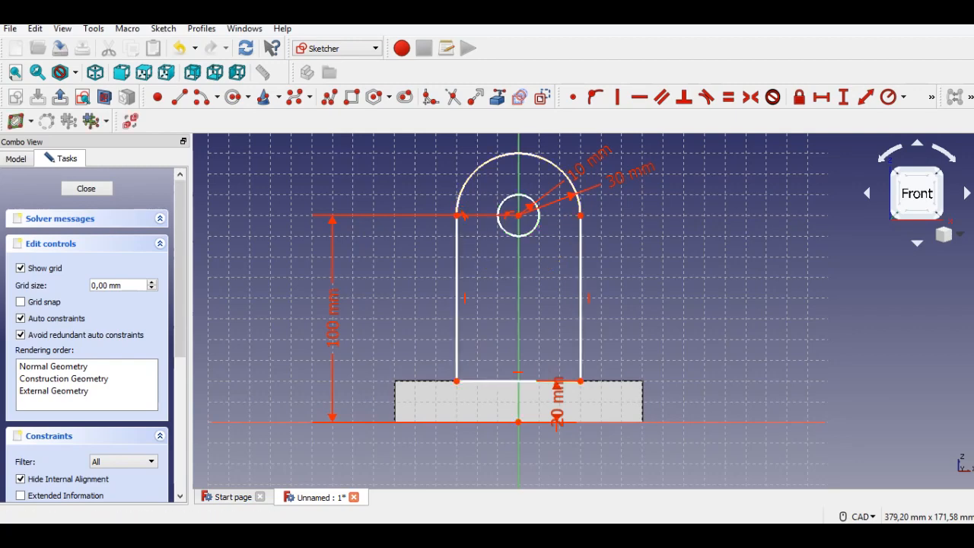
# Step: Set the bottom line's vertical distance from the origin to 19 mm and leave the sketch
pyautogui.doubleClick(562, 397)
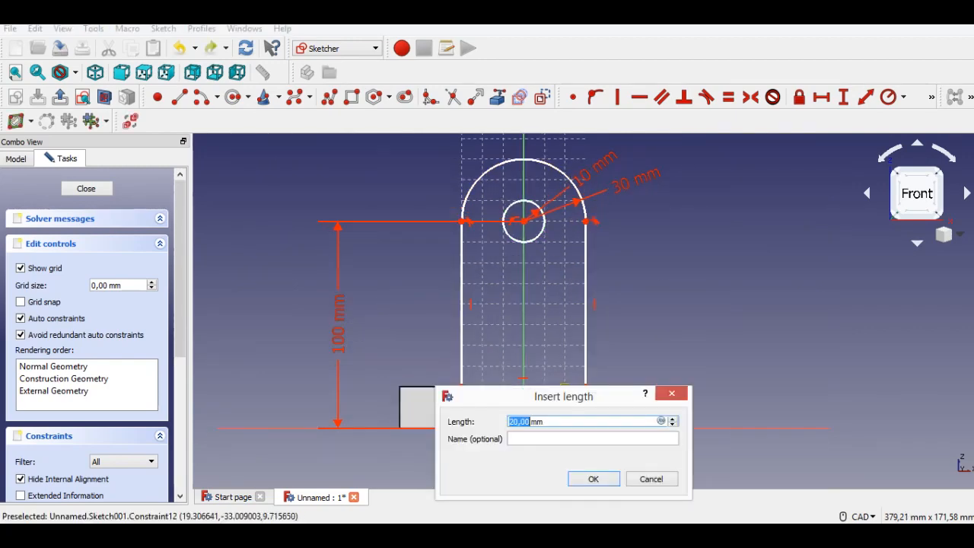
pyautogui.write('10')
pyautogui.press('Return')
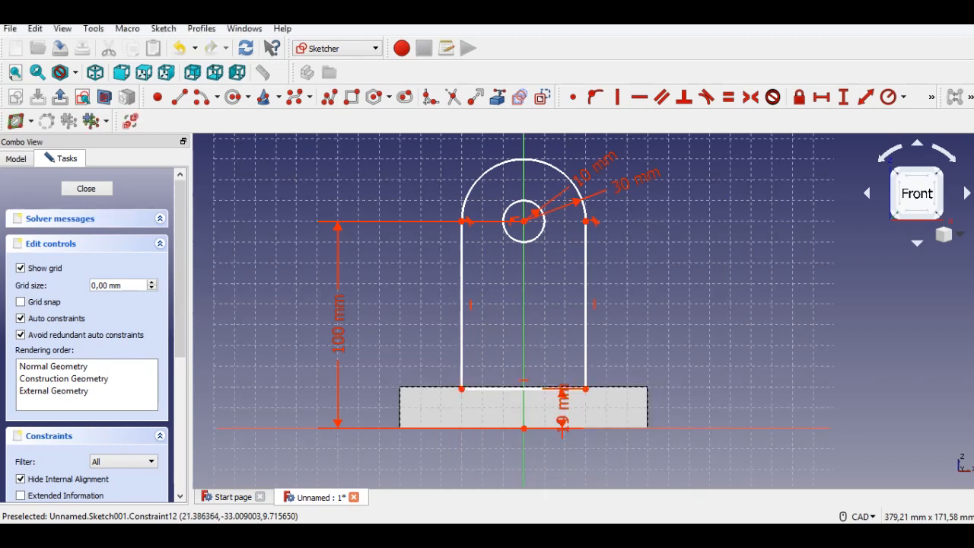
pyautogui.doubleClick(562, 408)
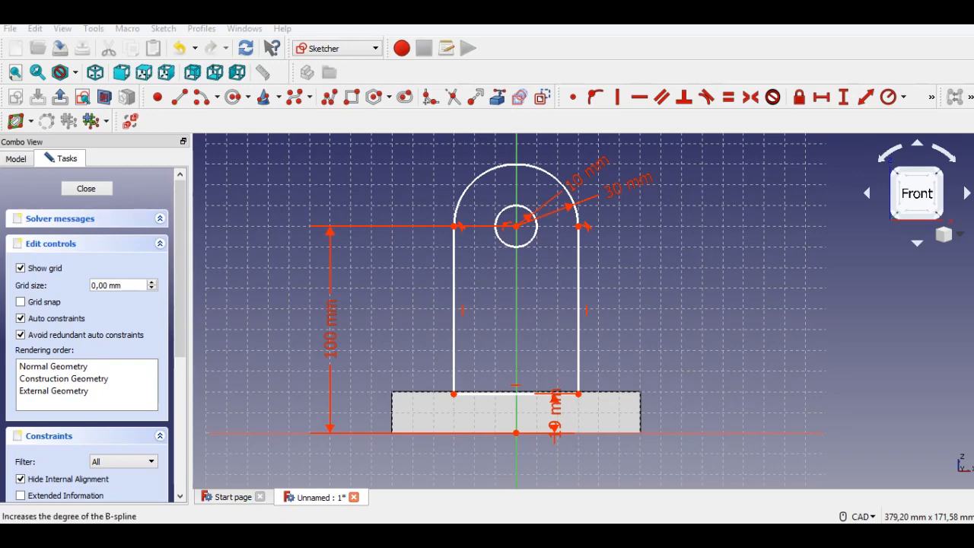
pyautogui.click(59, 96)
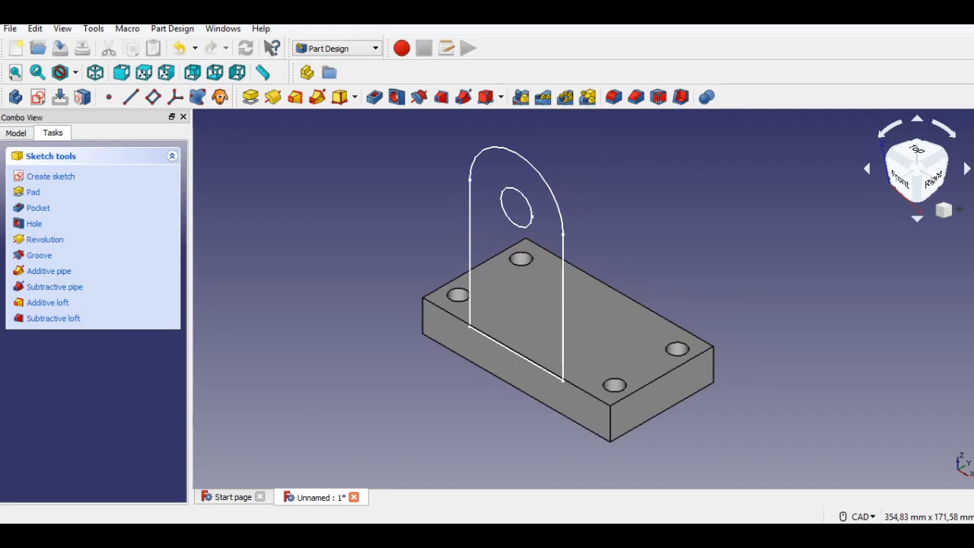
# Step: Pad the upright profile 15 mm in the reversed direction, across the base plate
pyautogui.click(250, 97)
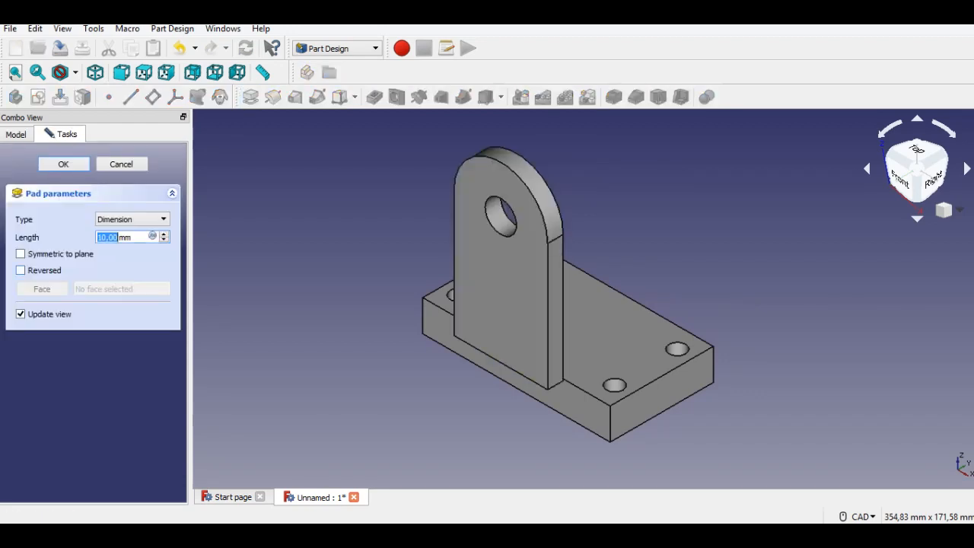
pyautogui.click(20, 270)
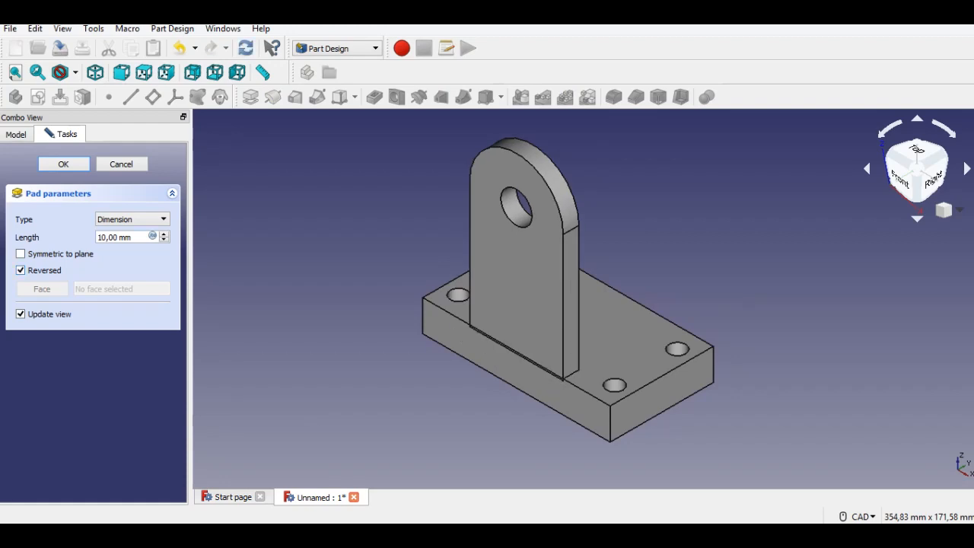
pyautogui.moveTo(132, 238); pyautogui.dragTo(97, 238)
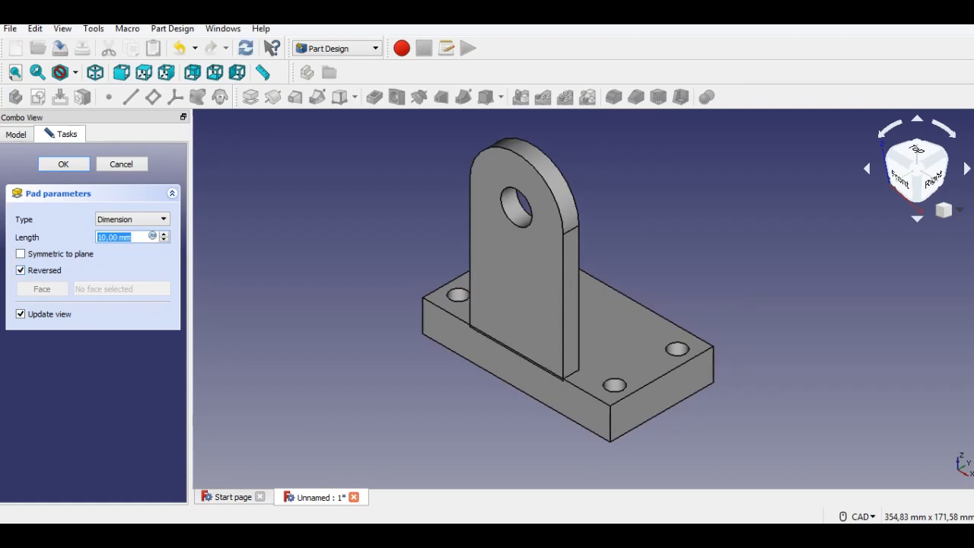
pyautogui.write('15')
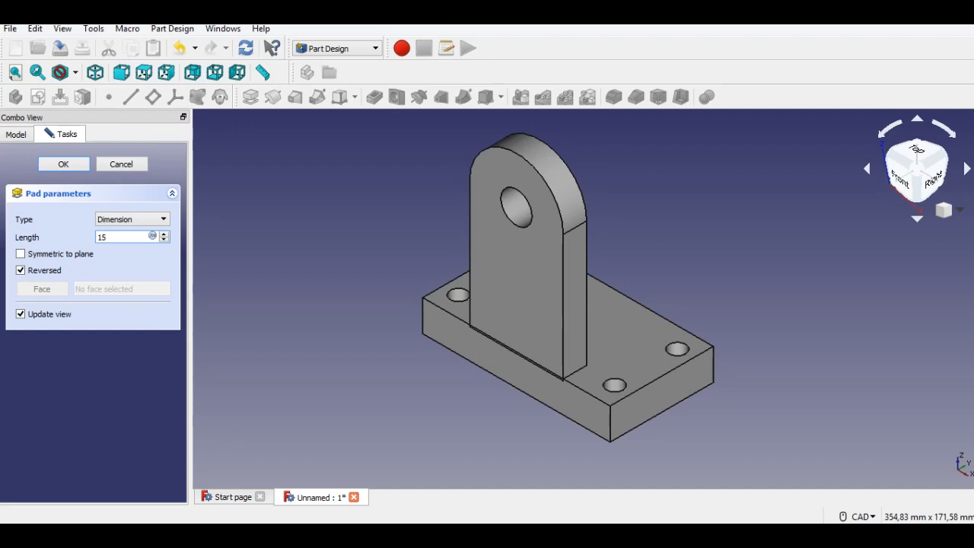
pyautogui.click(63, 164)
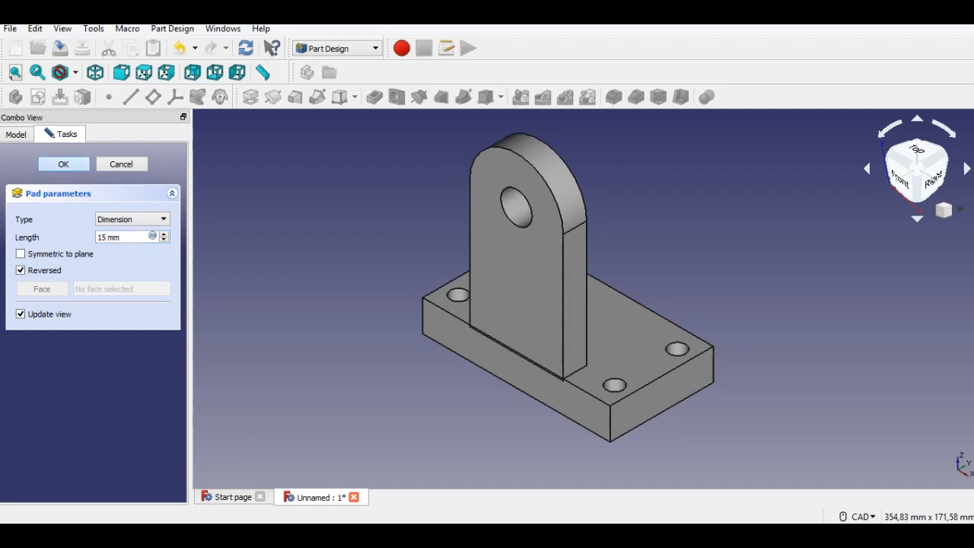
# Step: Create a sketch on the upright support's front face and link the hole's edge as external geometry
pyautogui.click(517, 297)
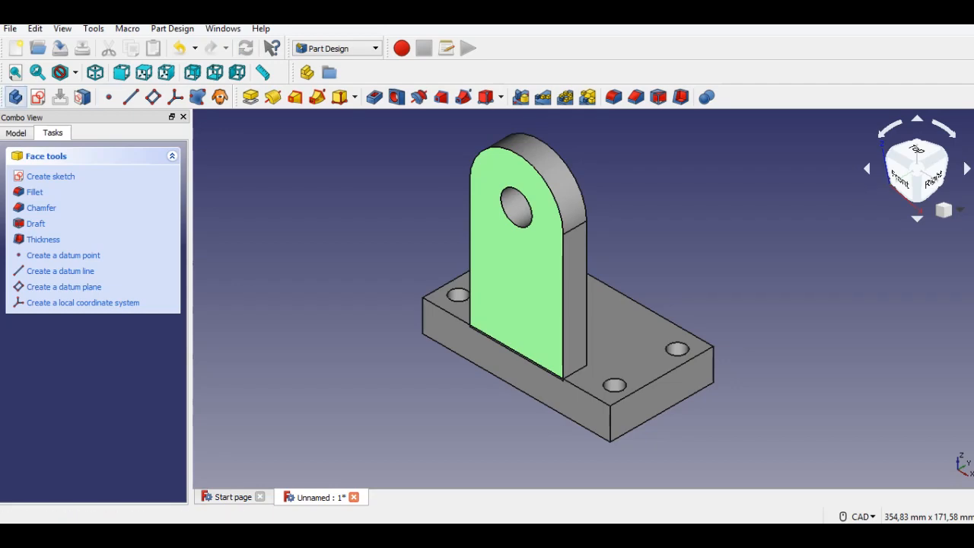
pyautogui.click(38, 96)
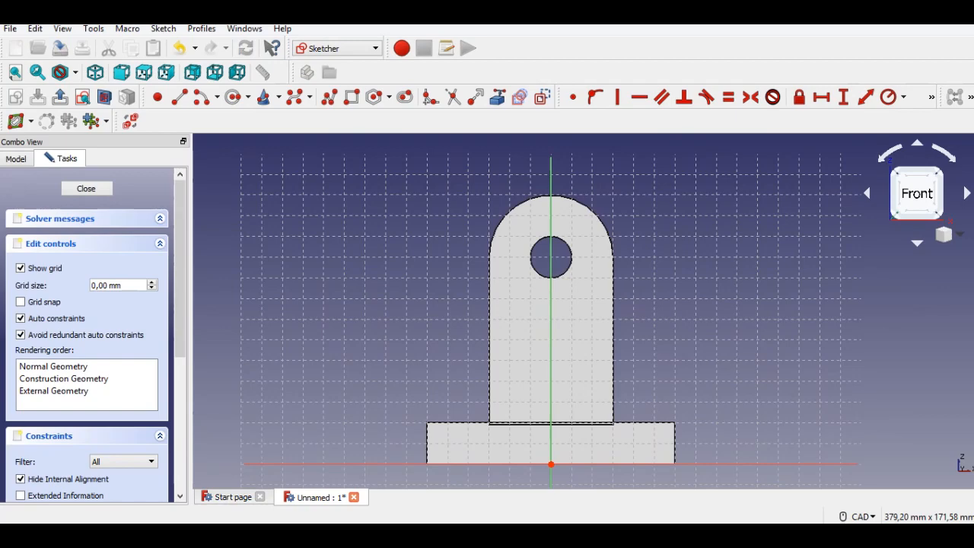
pyautogui.click(498, 96)
pyautogui.click(570, 247)
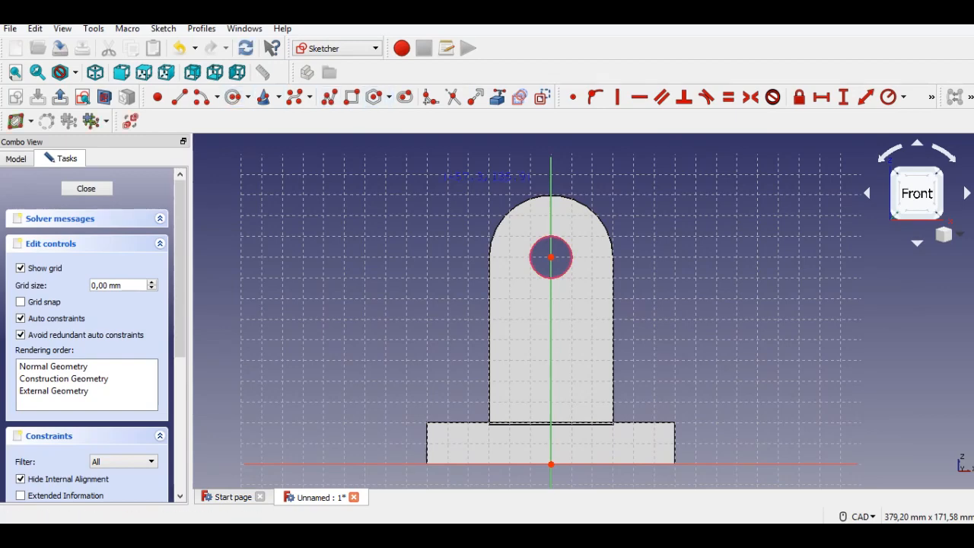
# Step: Draw two circles centred on the hole, one between the hole and the rounded edge and one about 30 mm in radius
pyautogui.click(263, 97)
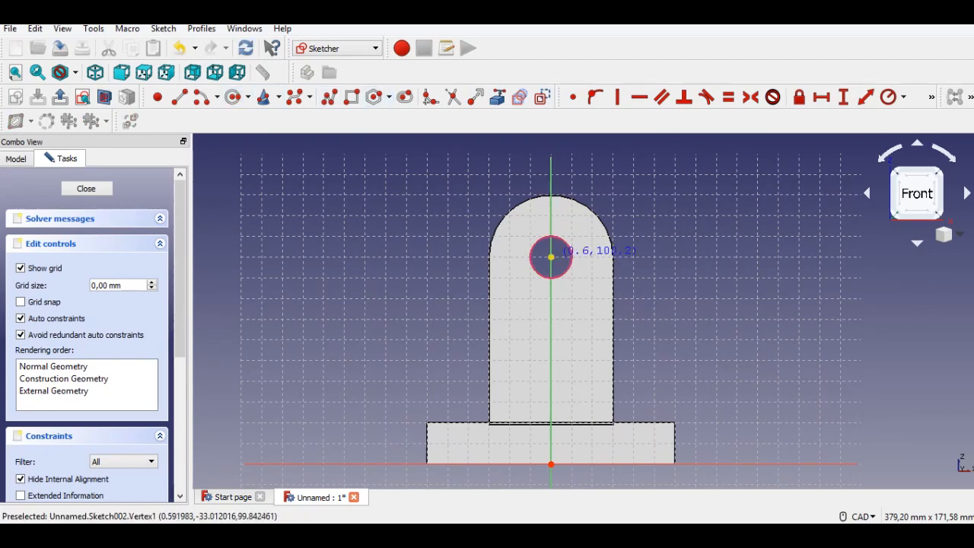
pyautogui.click(551, 257)
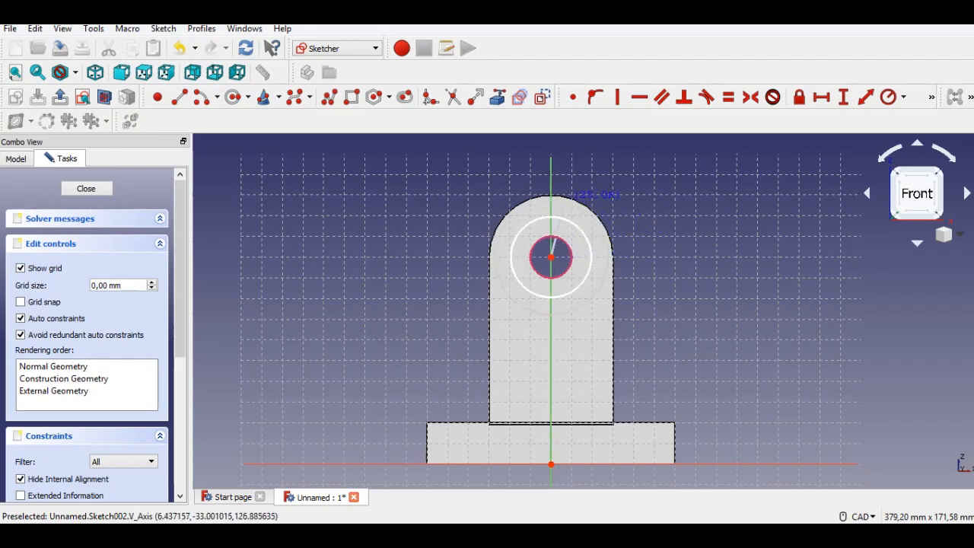
pyautogui.click(551, 195)
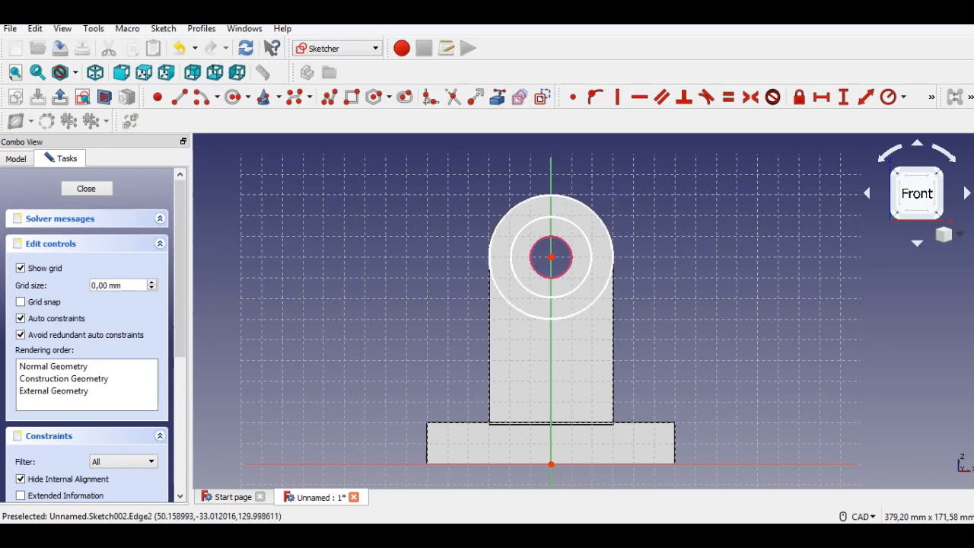
# Step: Constrain the outer circle's radius to 30 mm
pyautogui.click(865, 96)
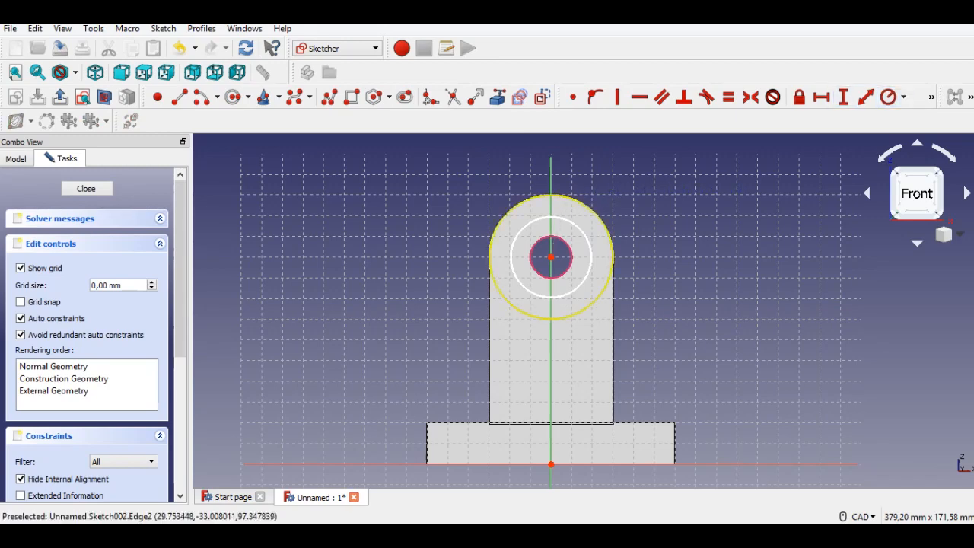
pyautogui.click(614, 257)
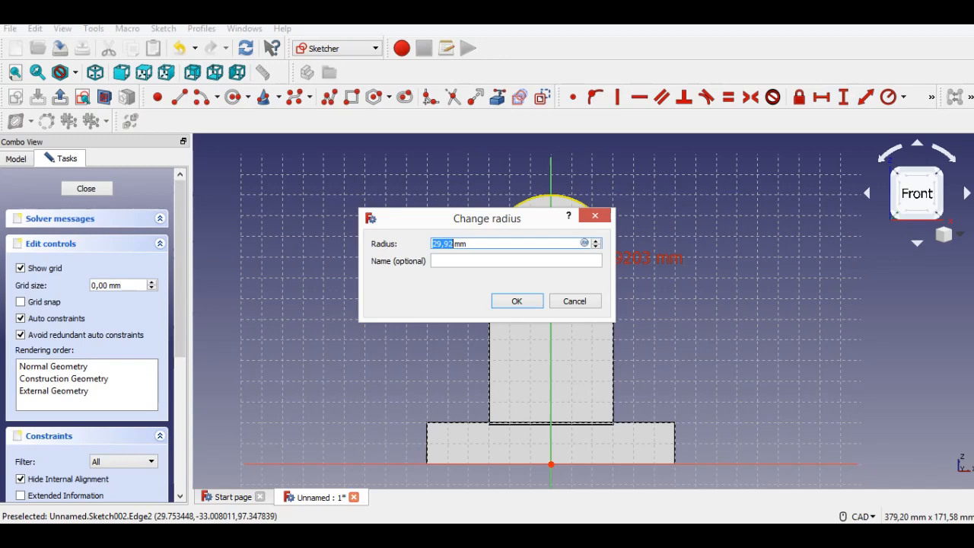
pyautogui.write('30')
pyautogui.press('Return')
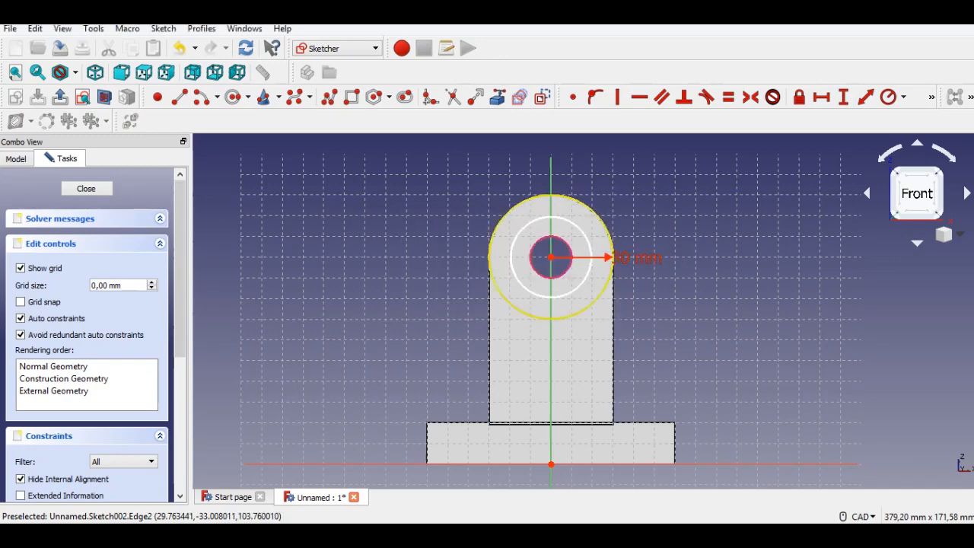
# Step: Constrain the inner circle's radius to 10 mm and finish the boss sketch
pyautogui.click(589, 258)
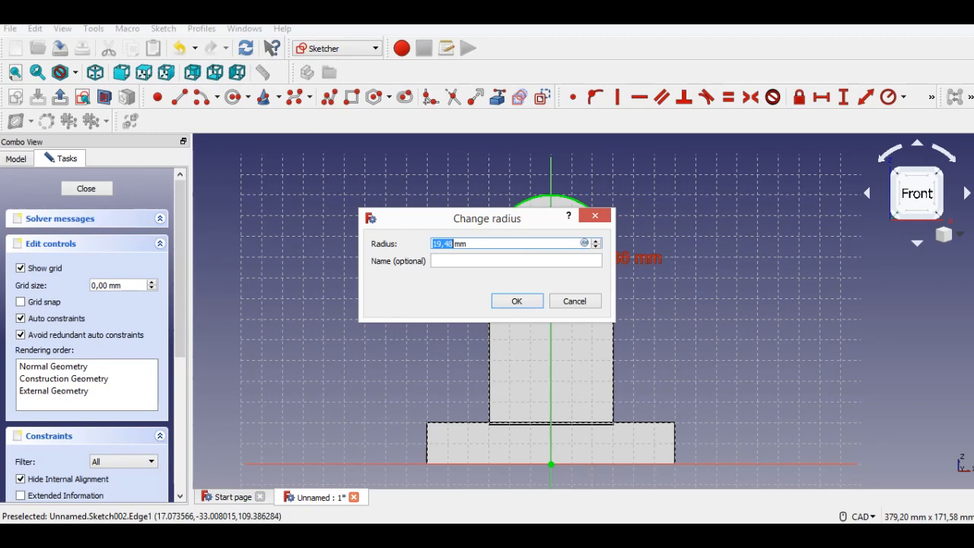
pyautogui.press('Escape')
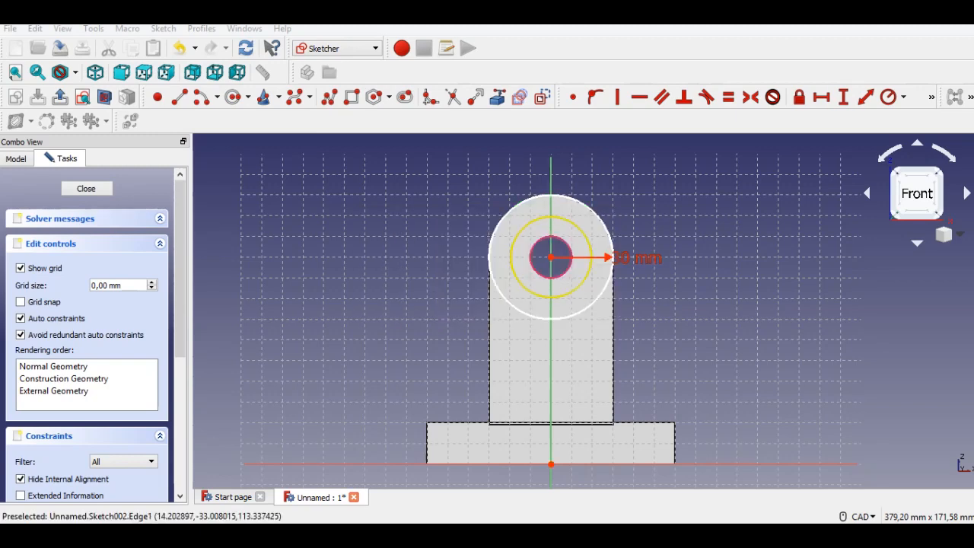
pyautogui.click(580, 230)
pyautogui.write('10')
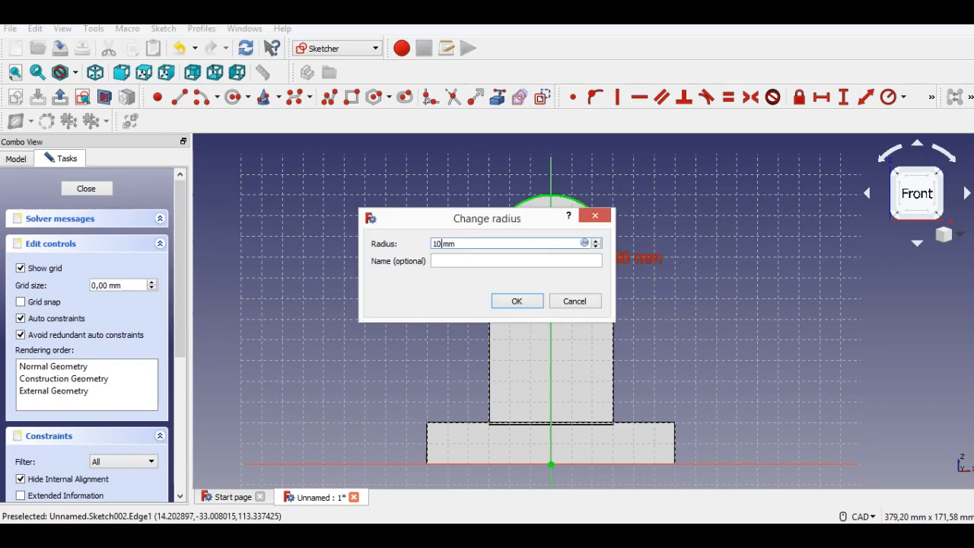
pyautogui.press('Return')
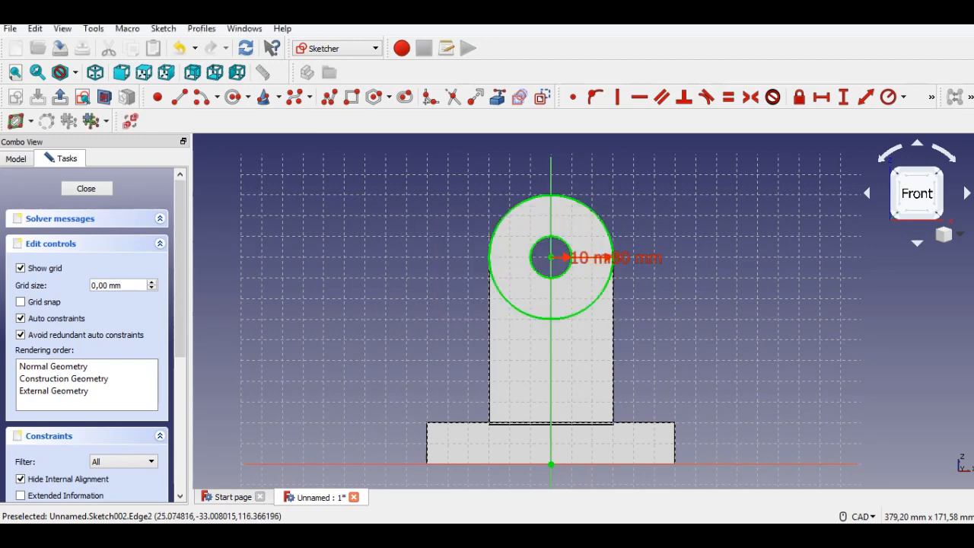
pyautogui.click(61, 97)
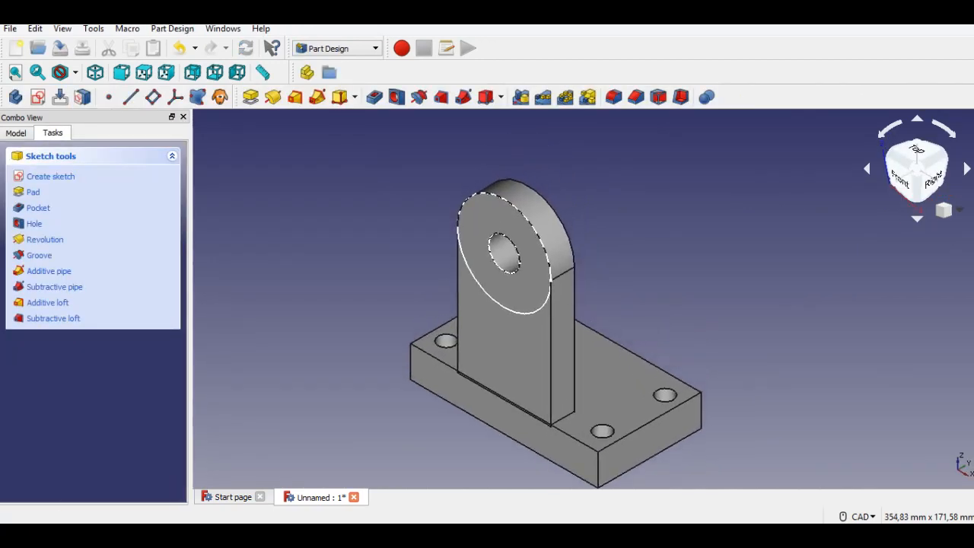
# Step: Pad the ring sketch 3 mm outward from the upright support's front face
pyautogui.click(250, 97)
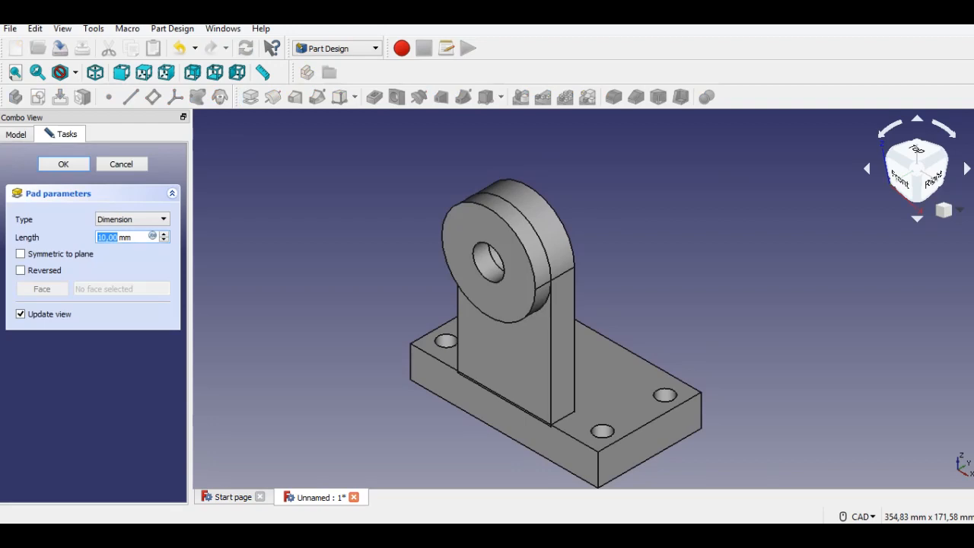
pyautogui.write('3')
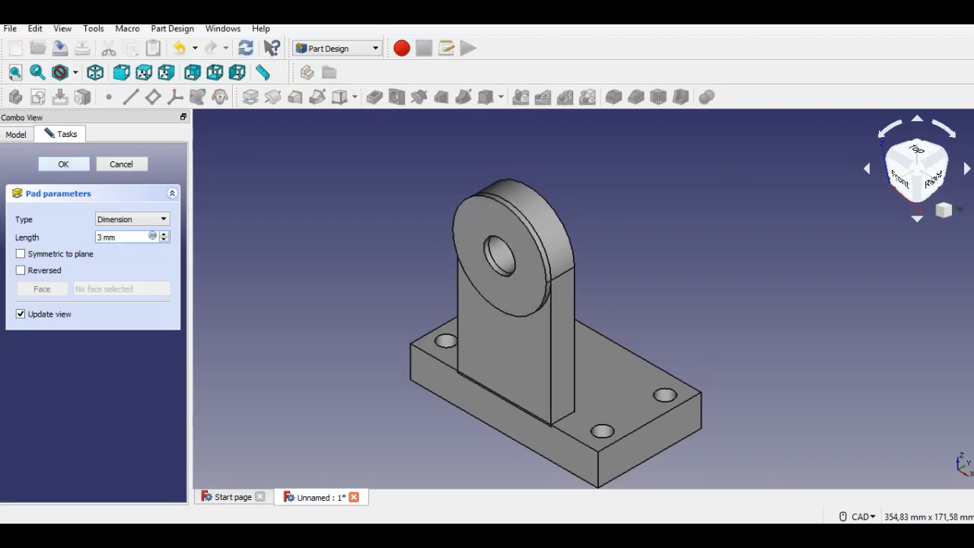
pyautogui.press('Return')
# Step: Create a sketch on the upright support's rear face and link the hole's edge as external geometry
pyautogui.moveTo(533, 244); pyautogui.dragTo(386, 315, button='middle')
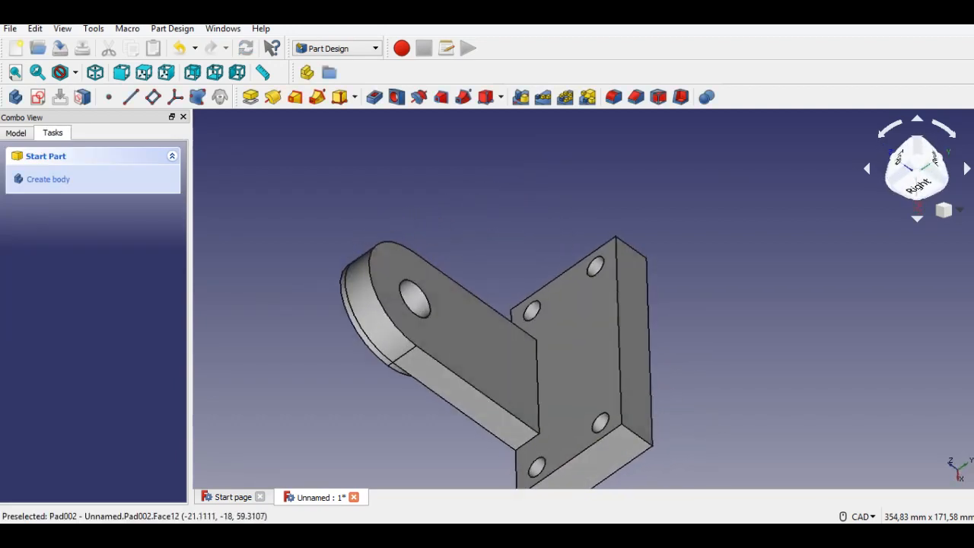
pyautogui.click(424, 286)
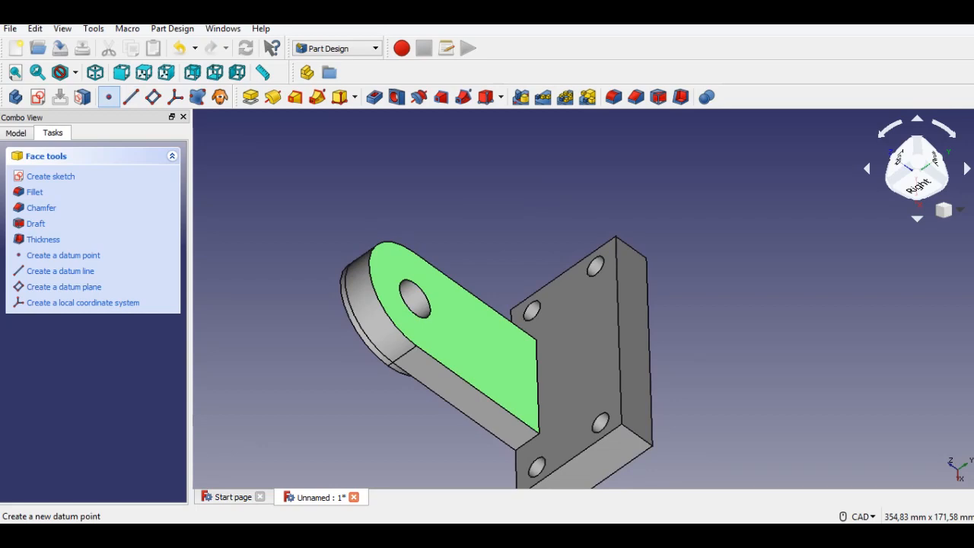
pyautogui.click(37, 97)
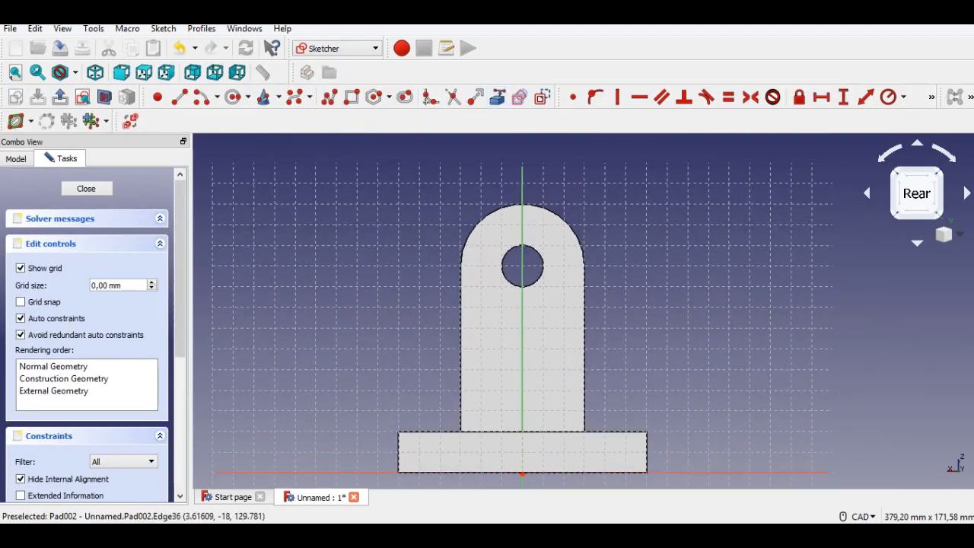
pyautogui.click(533, 249)
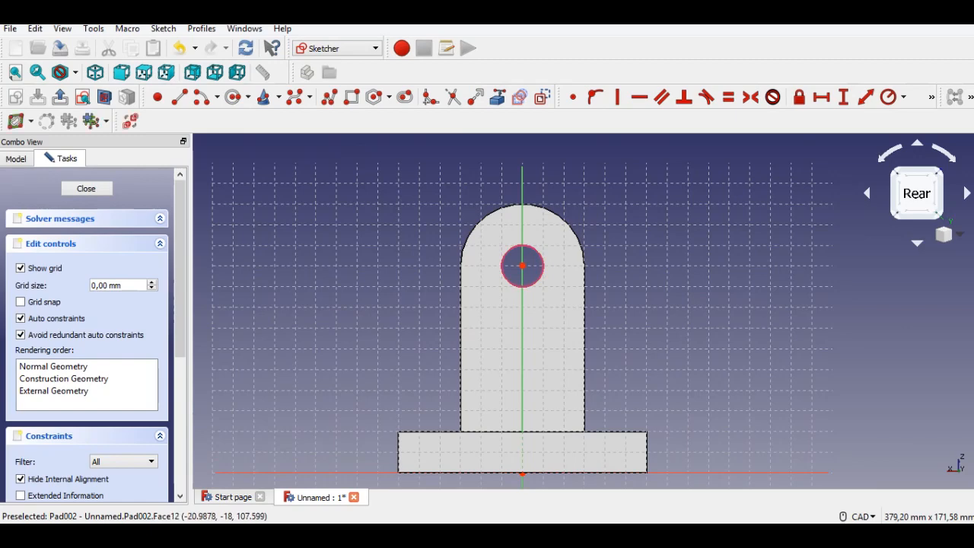
# Step: Draw two circles centred on the hole, one about 10 mm in radius along its edge and one about 21 mm in radius
pyautogui.click(233, 97)
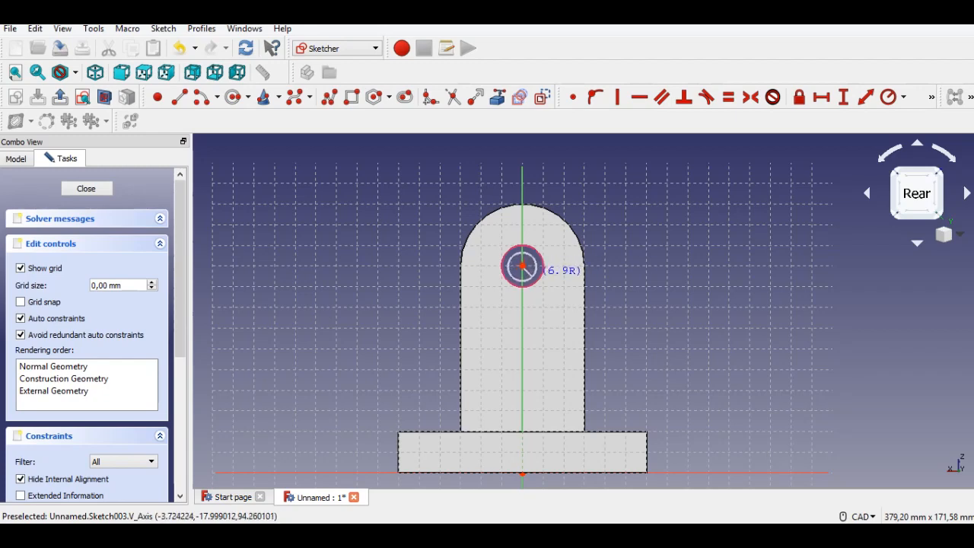
pyautogui.click(522, 264)
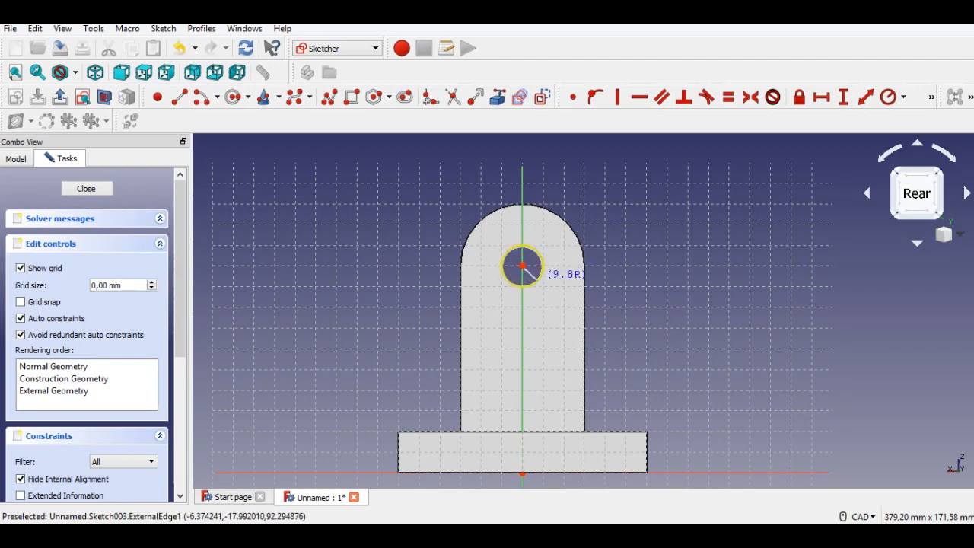
pyautogui.click(537, 280)
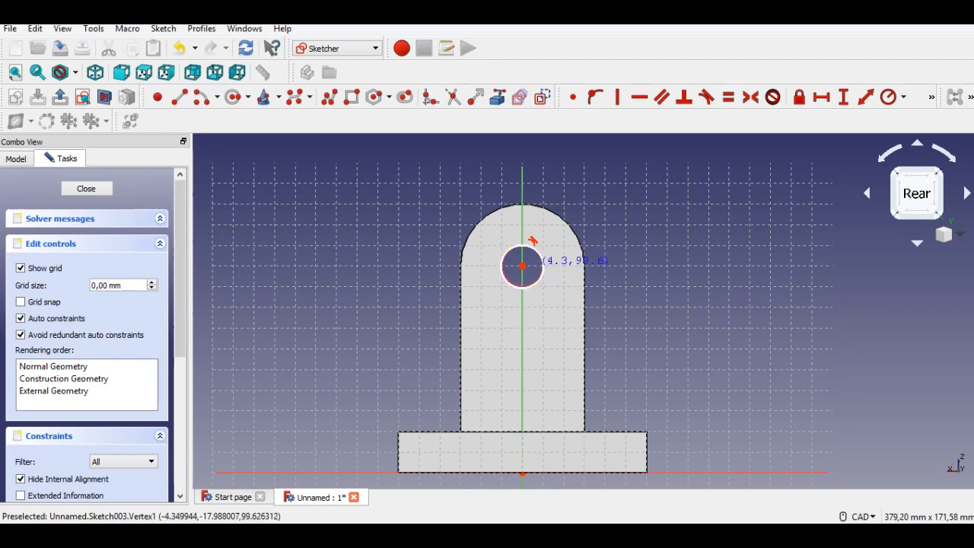
pyautogui.click(524, 267)
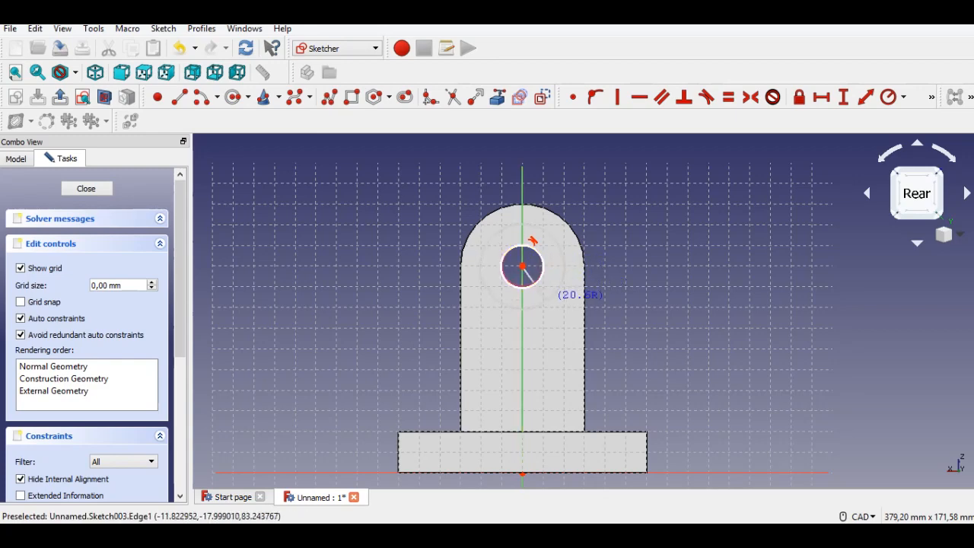
pyautogui.click(546, 300)
pyautogui.rightClick(707, 277)
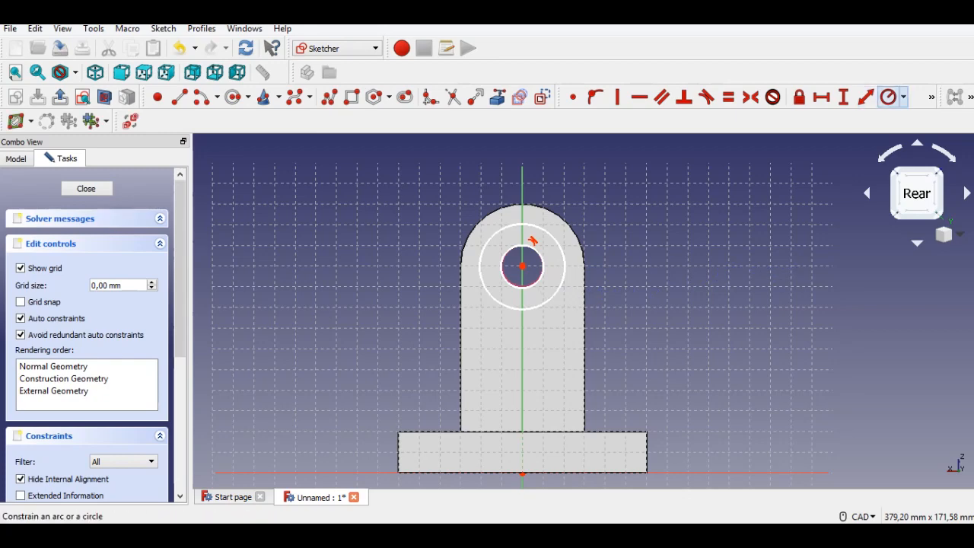
# Step: Constrain the outer circle's radius to 20 mm and the inner circle's to 10 mm, and finish the sketch
pyautogui.click(562, 253)
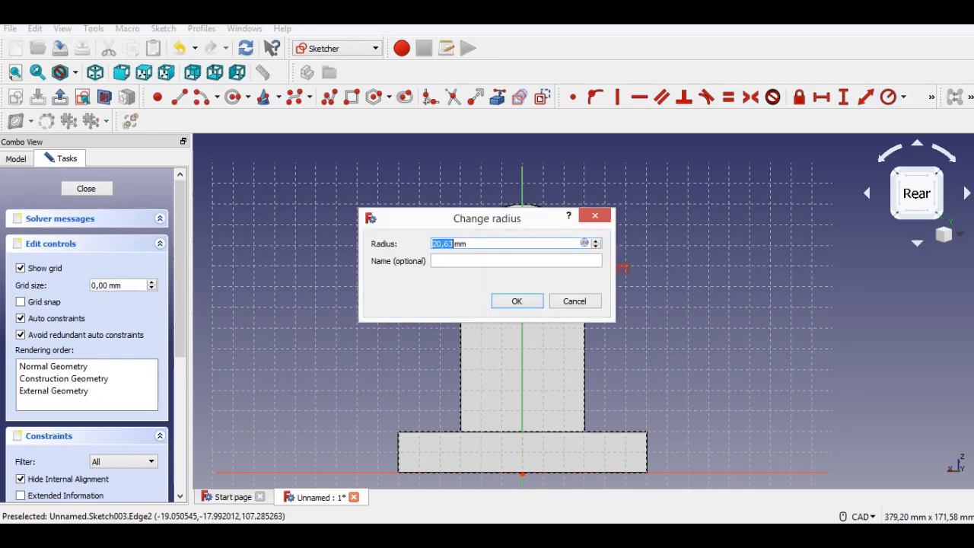
pyautogui.press('Return')
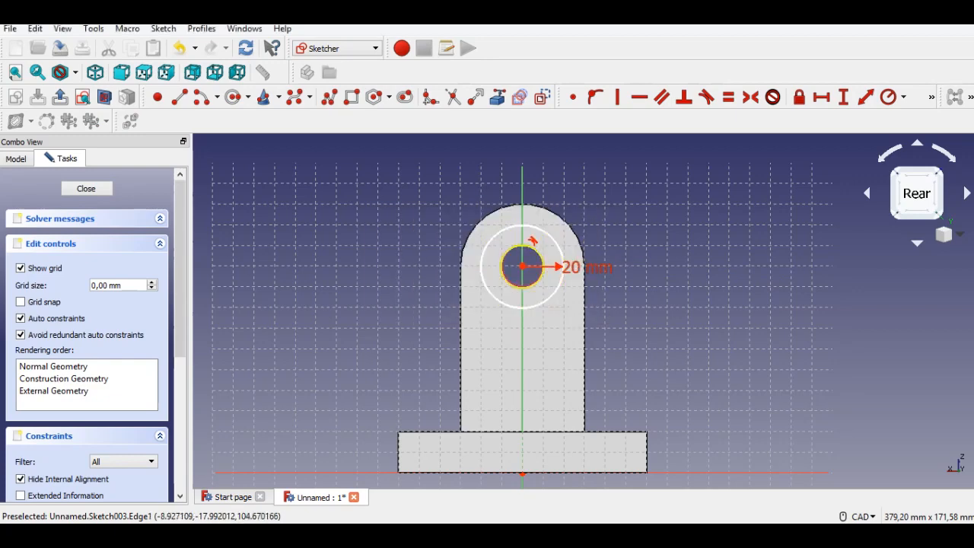
pyautogui.click(541, 254)
pyautogui.write('10')
pyautogui.press('Return')
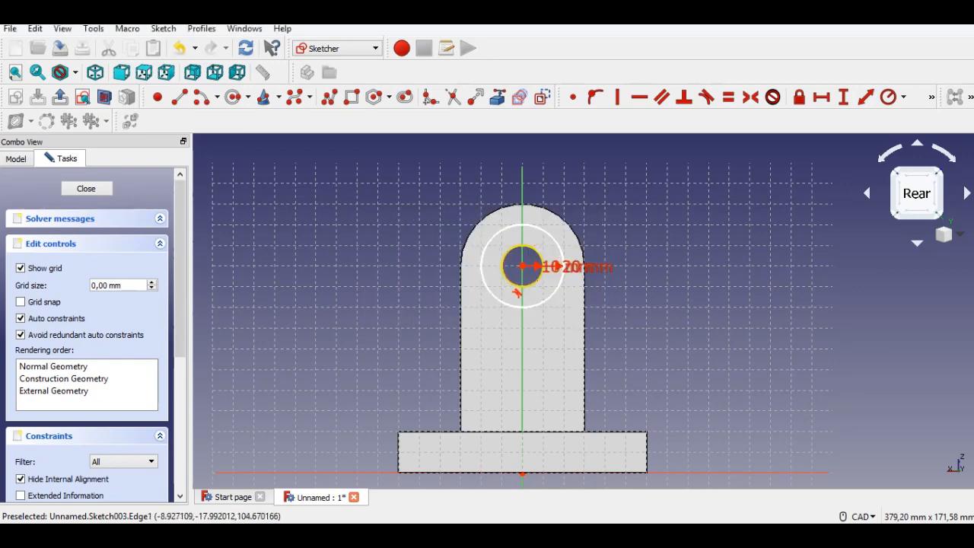
pyautogui.click(60, 97)
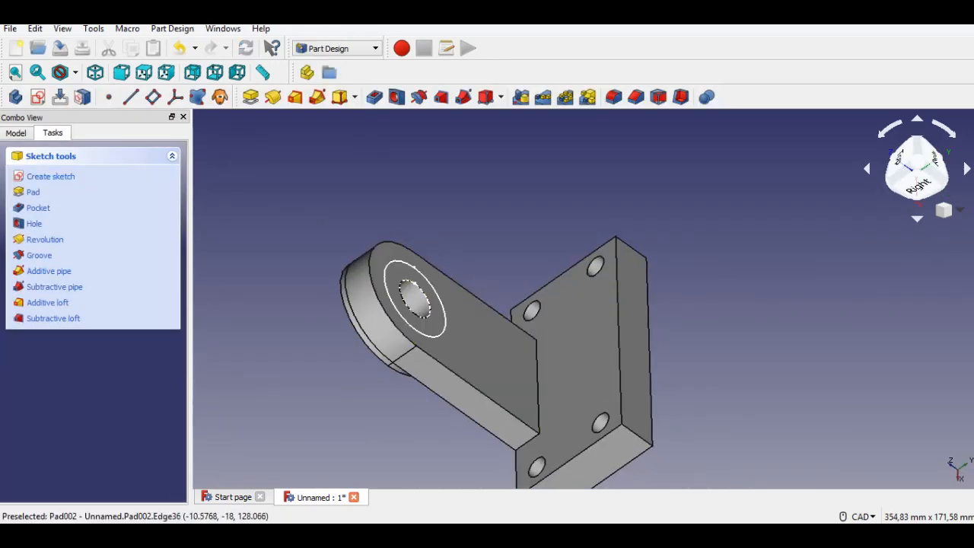
# Step: Pad the rear ring sketch 3 mm outward from the upright support
pyautogui.moveTo(373, 250); pyautogui.dragTo(397, 245, button='middle')
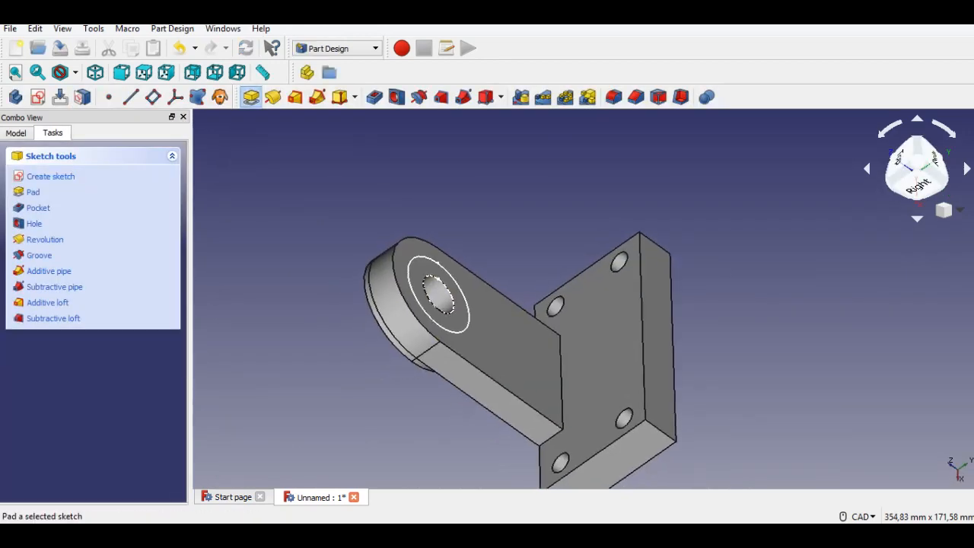
pyautogui.click(251, 97)
pyautogui.write('3')
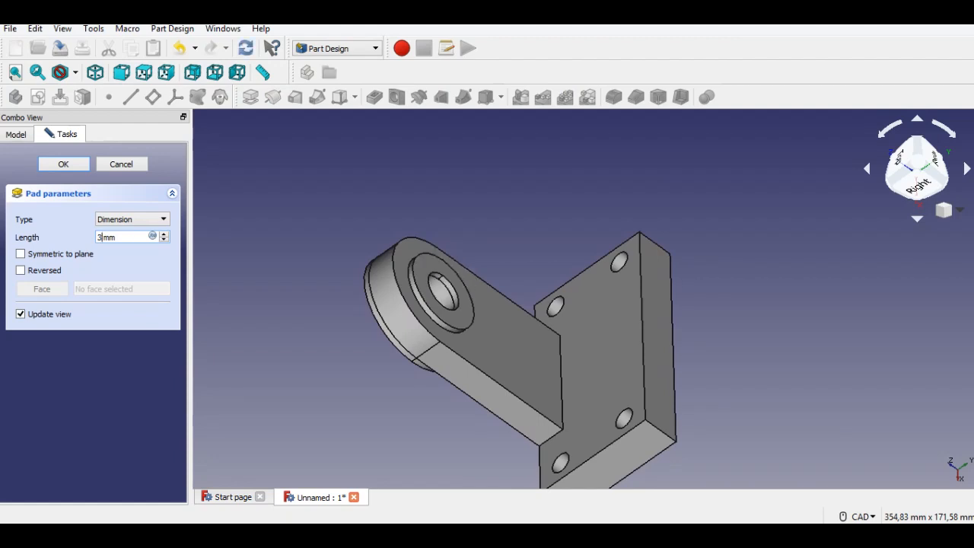
pyautogui.press('Return')
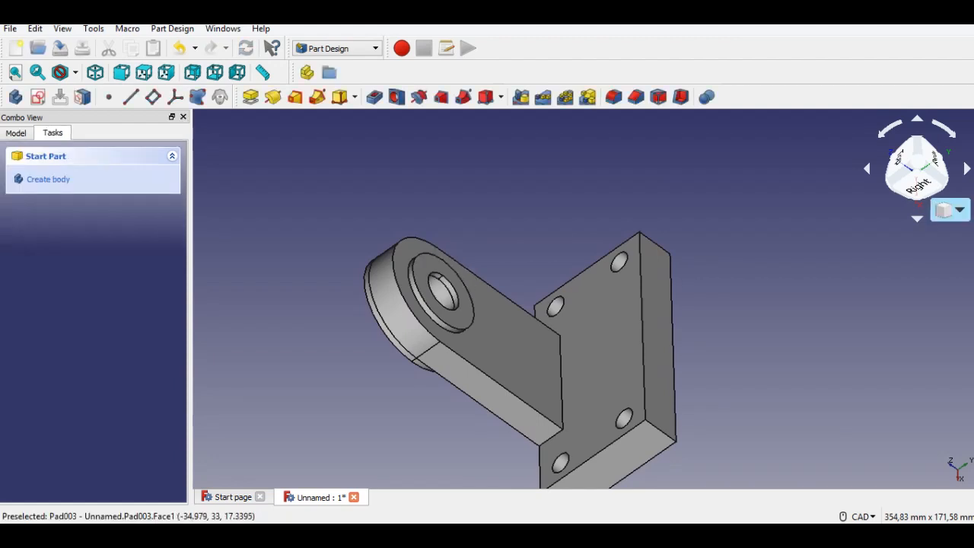
pyautogui.click(944, 210)
pyautogui.click(933, 220)
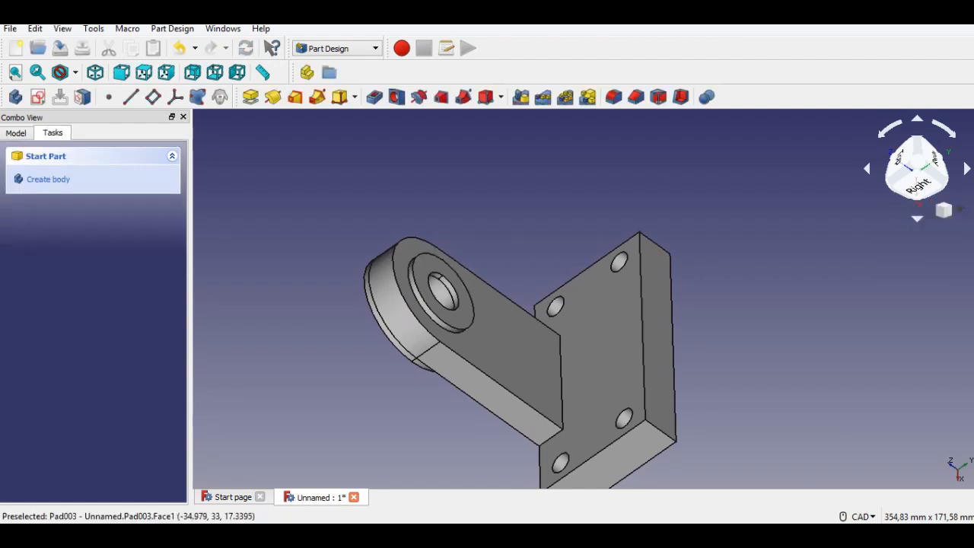
pyautogui.click(950, 210)
pyautogui.click(927, 256)
# Step: Mirror the upright support pad (Pad001) across the base XZ plane onto the opposite side of the base plate
pyautogui.moveTo(533, 305); pyautogui.dragTo(479, 342, button='middle')
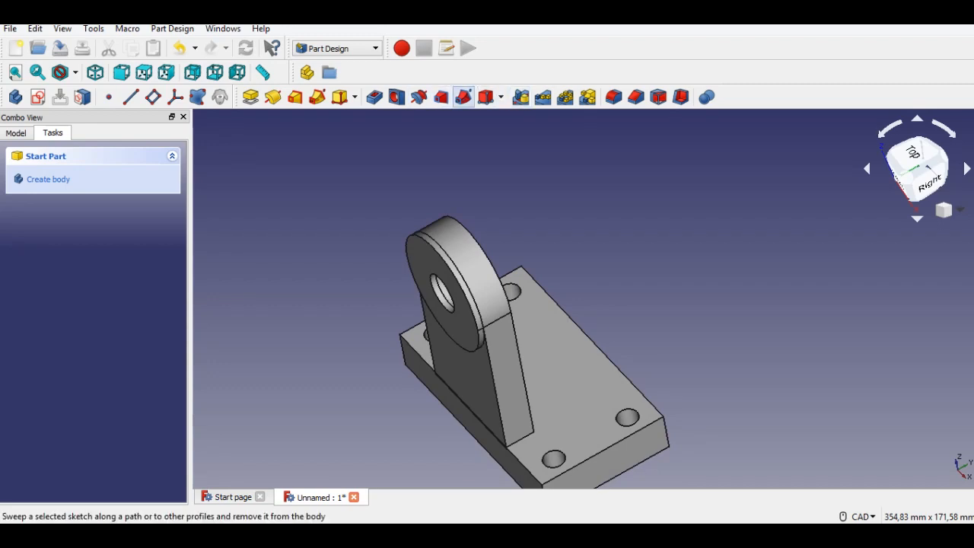
pyautogui.click(16, 134)
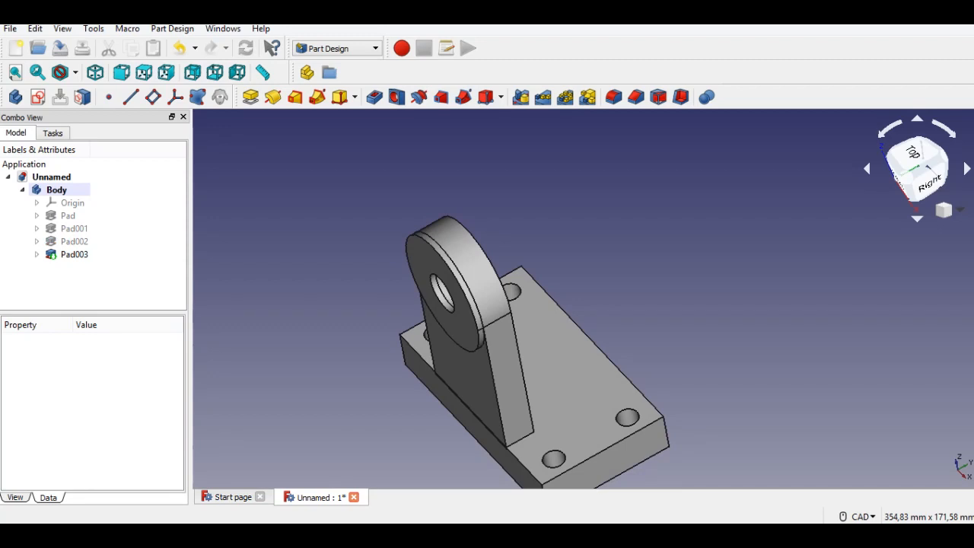
pyautogui.click(521, 96)
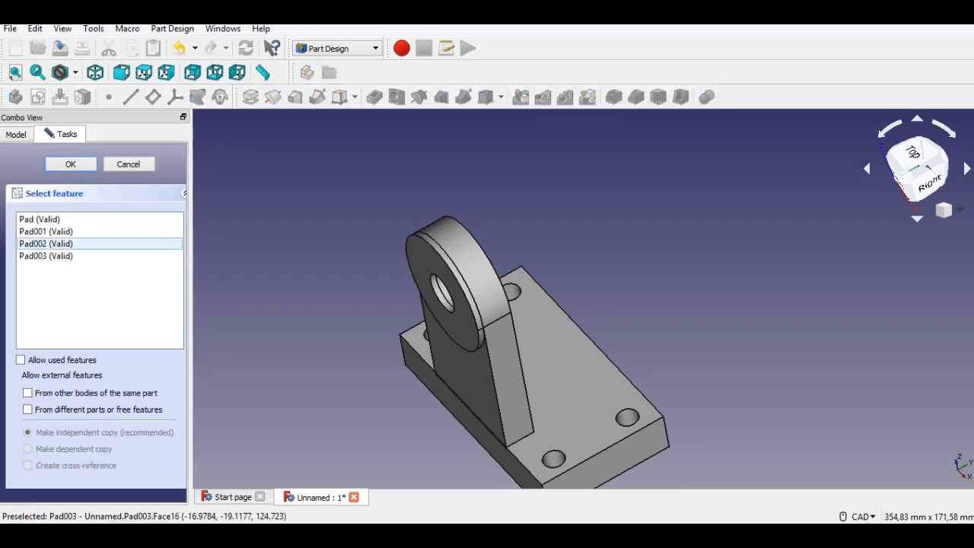
pyautogui.click(46, 231)
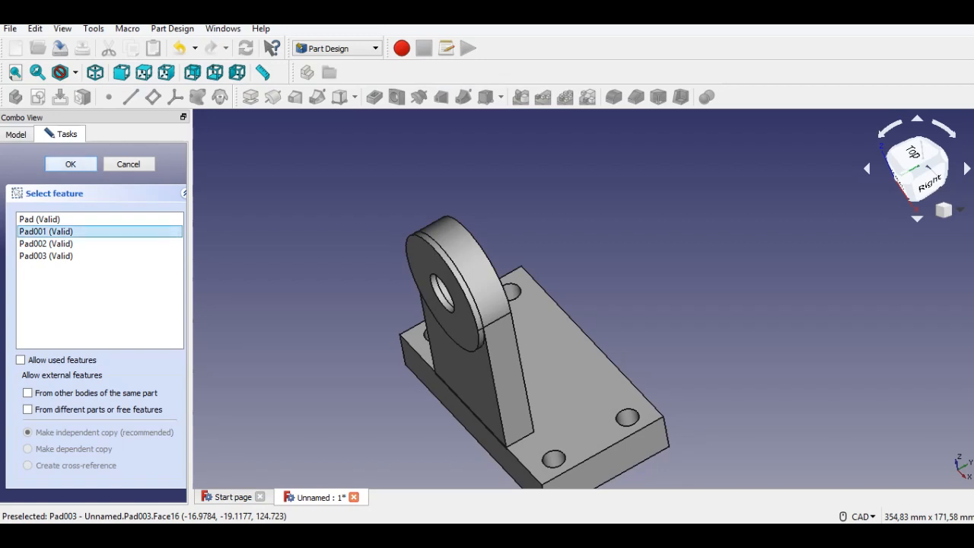
pyautogui.click(71, 164)
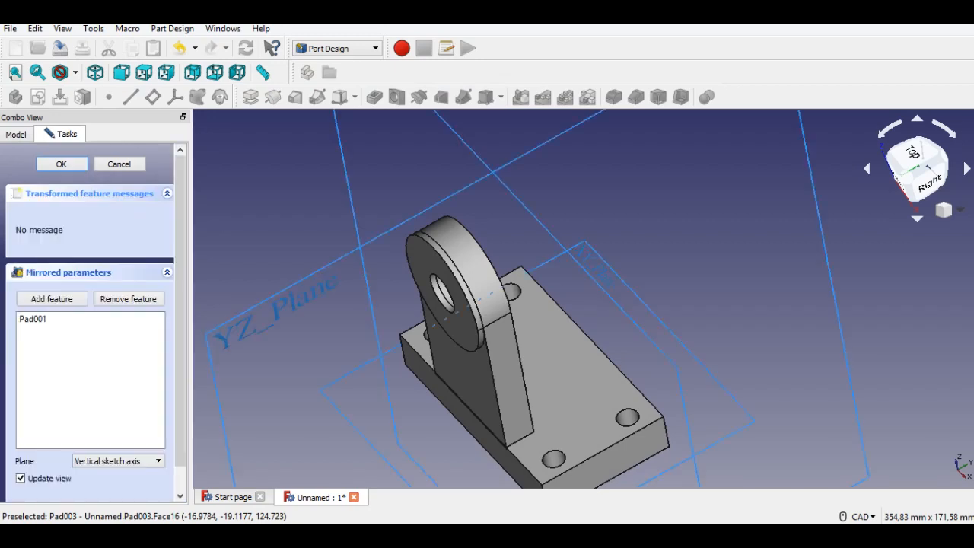
pyautogui.scroll(-2, 252, 233)
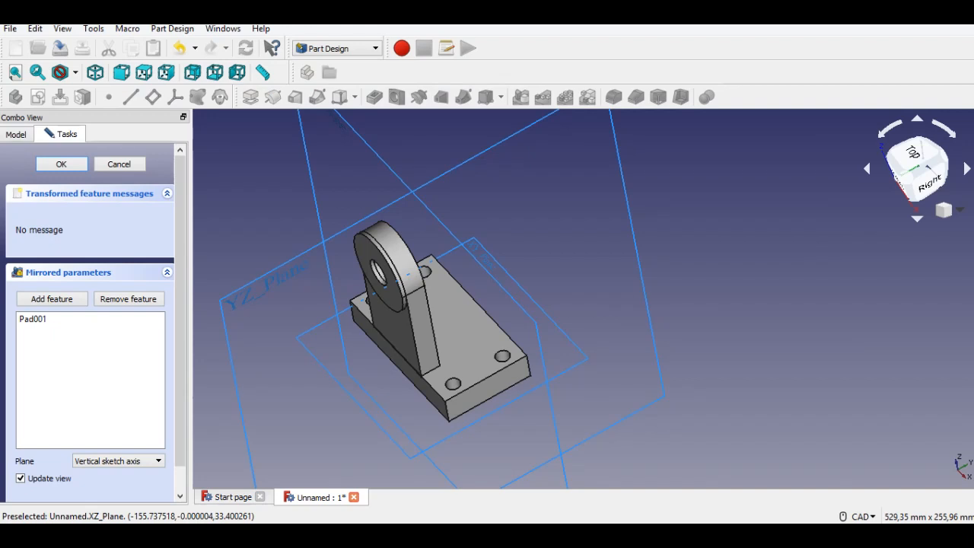
pyautogui.click(364, 141)
pyautogui.moveTo(363, 141); pyautogui.dragTo(383, 121, button='middle')
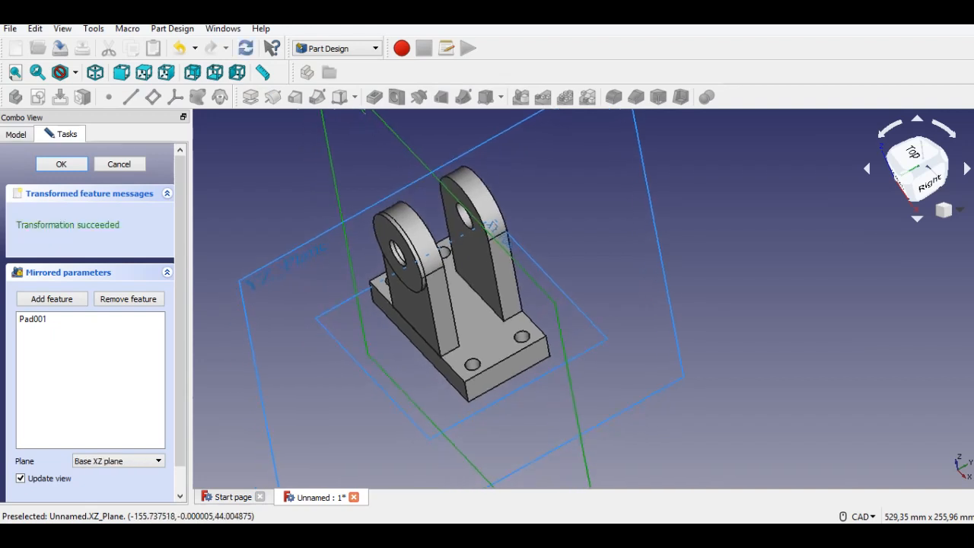
pyautogui.click(61, 164)
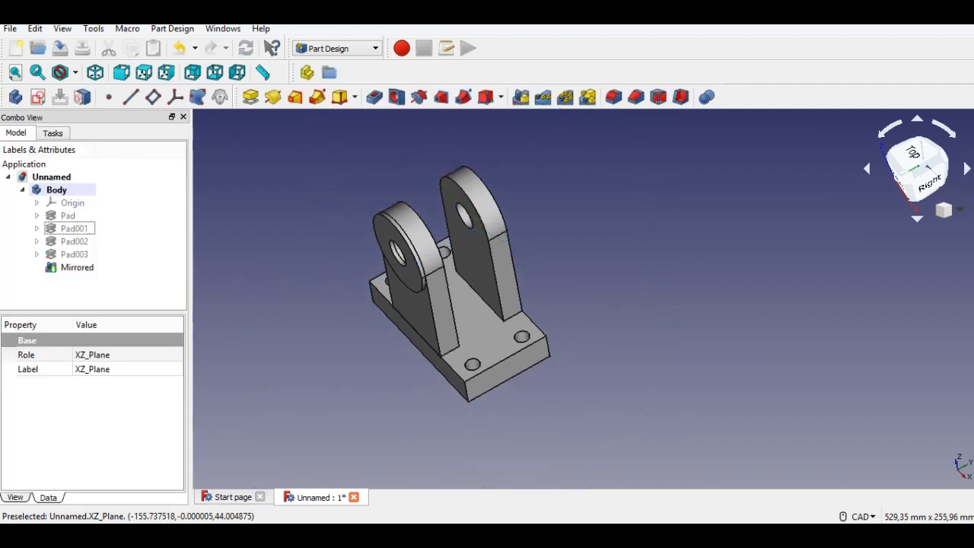
# Step: Mirror the outer circular boss (Pad002) across the base XZ plane onto the opposite upright support
pyautogui.click(521, 96)
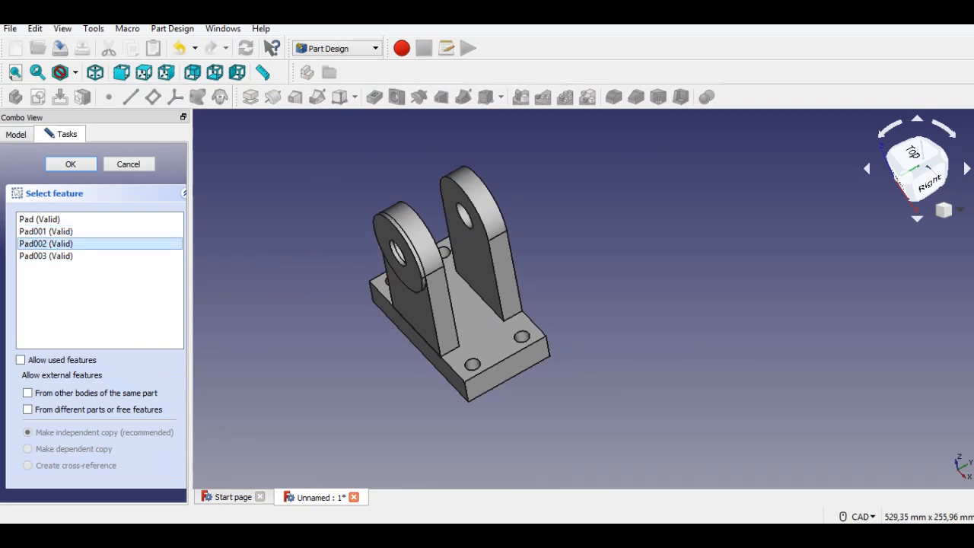
pyautogui.click(71, 163)
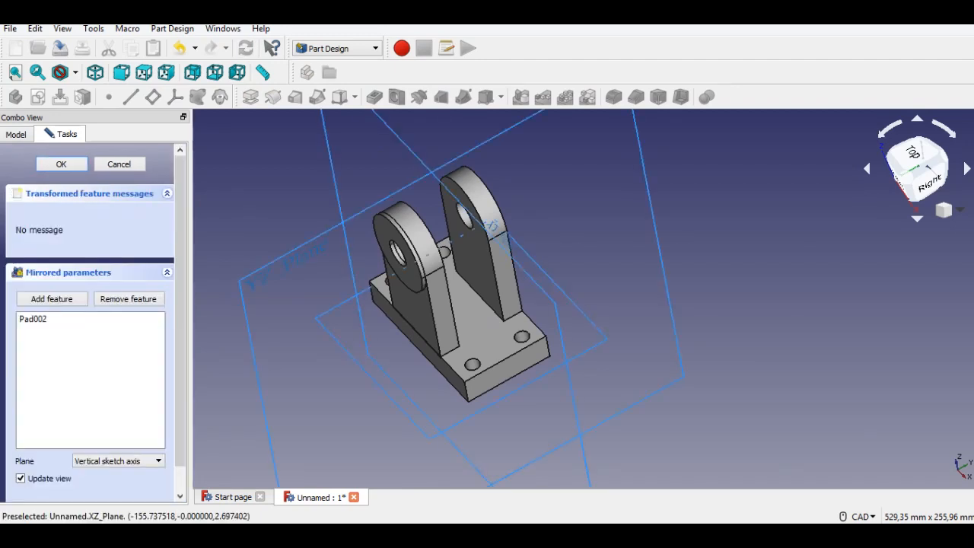
pyautogui.click(363, 110)
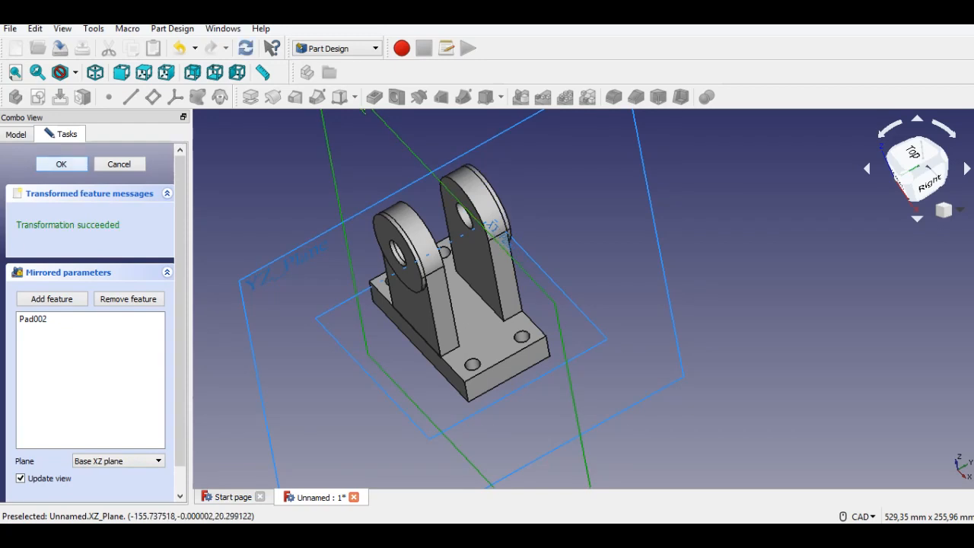
pyautogui.click(61, 164)
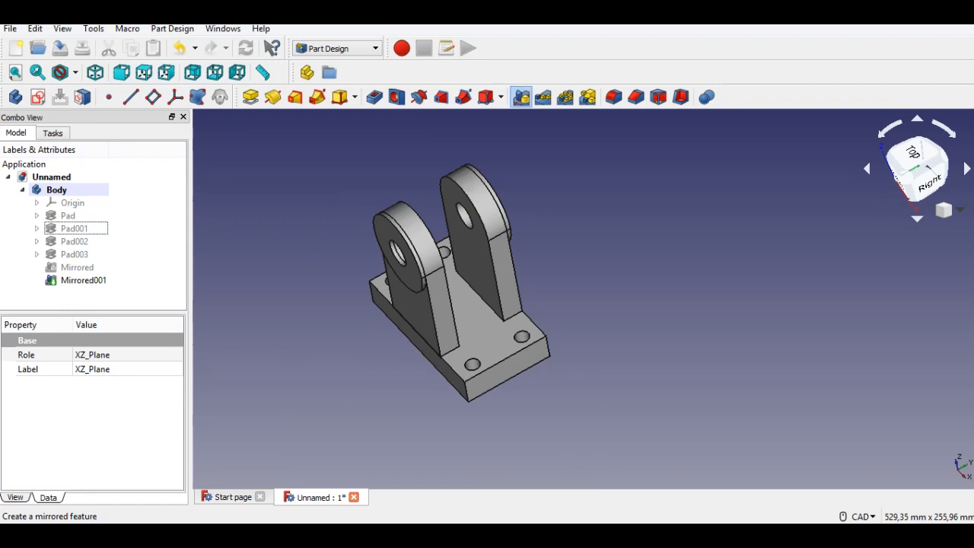
# Step: Mirror the inner boss (Pad003) across the base XZ plane and show the bracket in isometric view
pyautogui.click(520, 97)
pyautogui.click(71, 164)
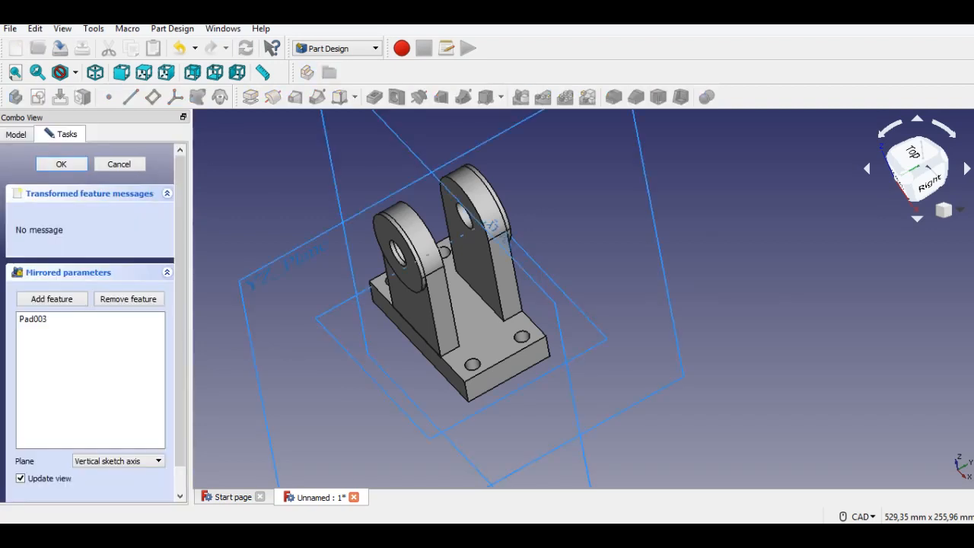
pyautogui.click(363, 110)
pyautogui.click(61, 164)
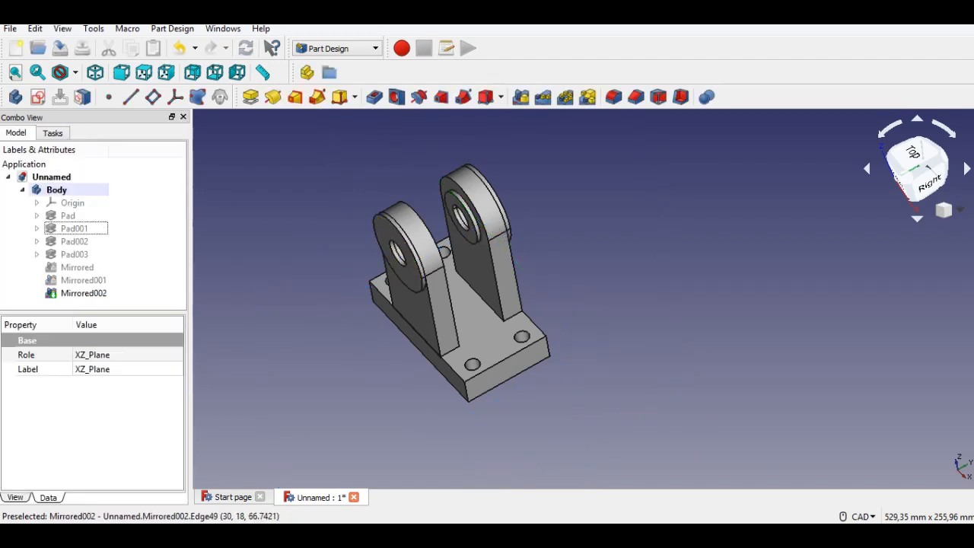
pyautogui.click(951, 210)
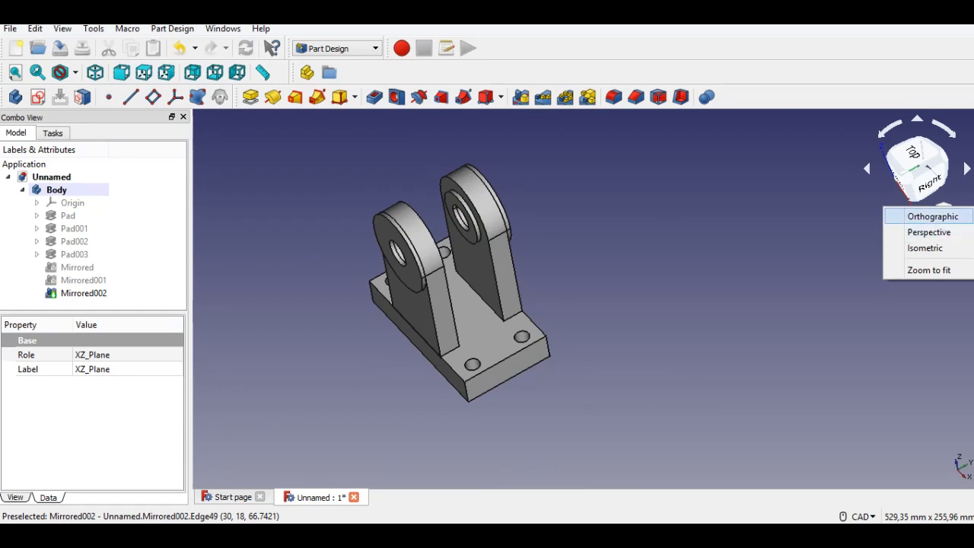
pyautogui.click(925, 248)
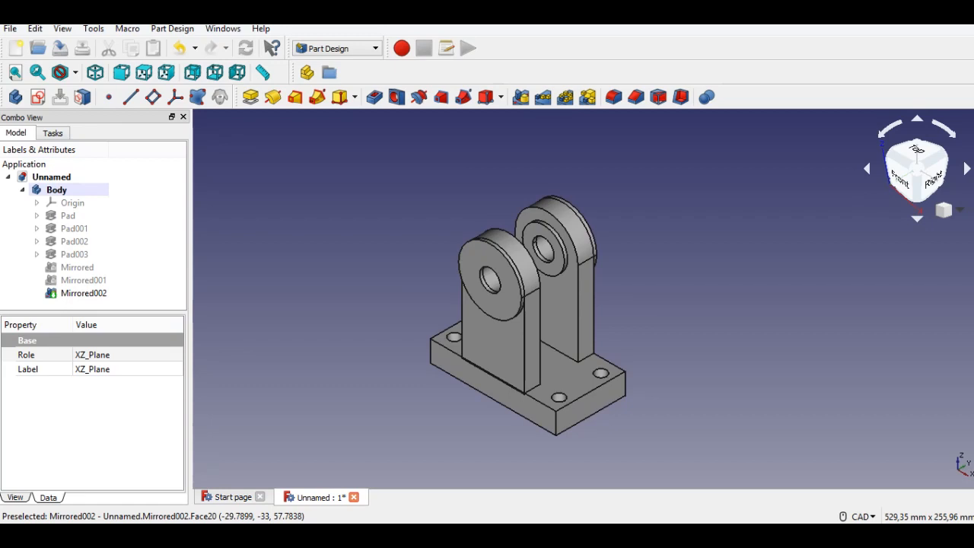
# Step: Set the whole body's shape color to the violet-blue basic color #5500ff in its display properties
pyautogui.click(89, 191)
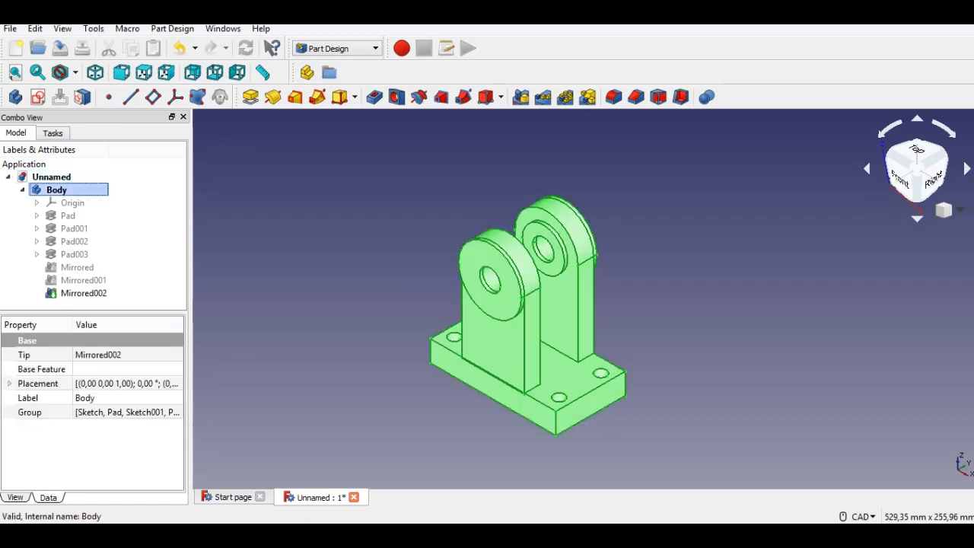
pyautogui.rightClick(89, 191)
pyautogui.click(140, 253)
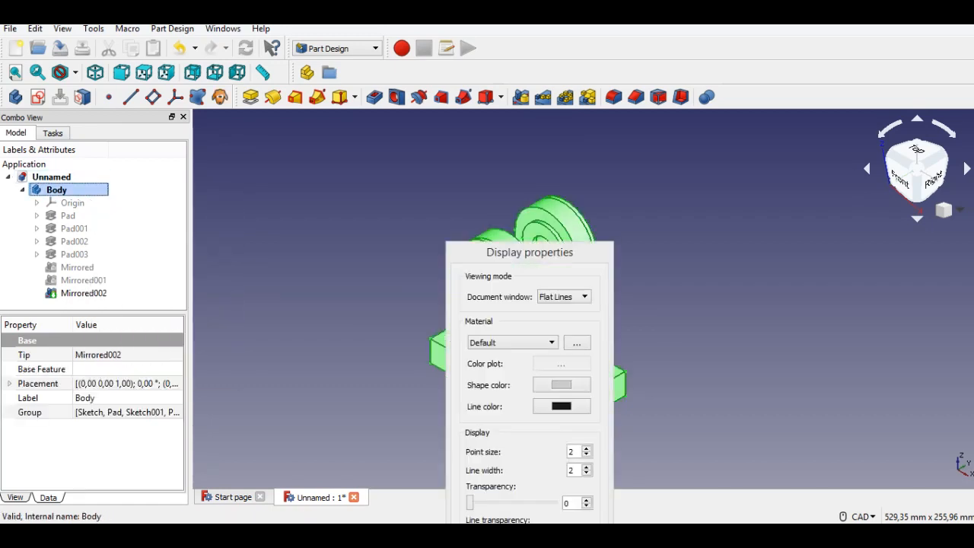
pyautogui.click(561, 385)
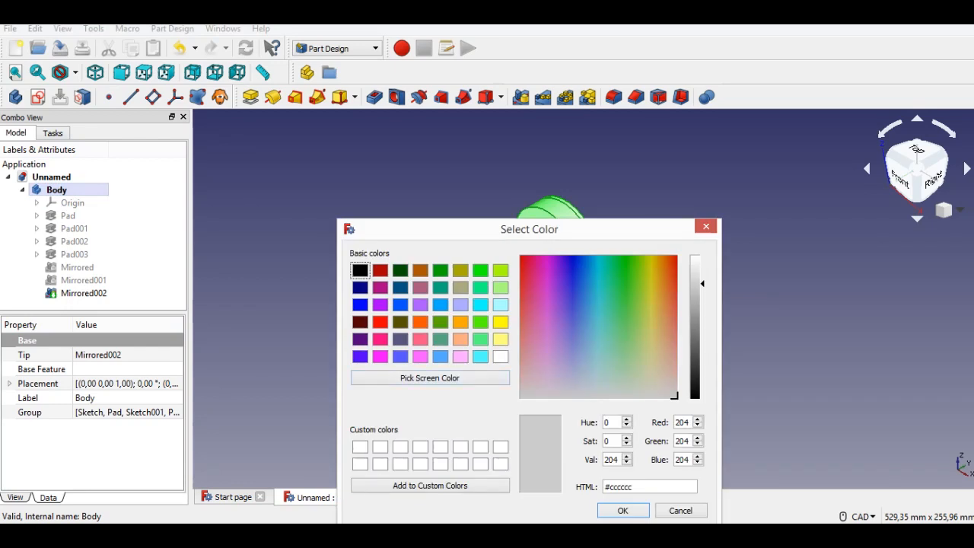
pyautogui.click(360, 356)
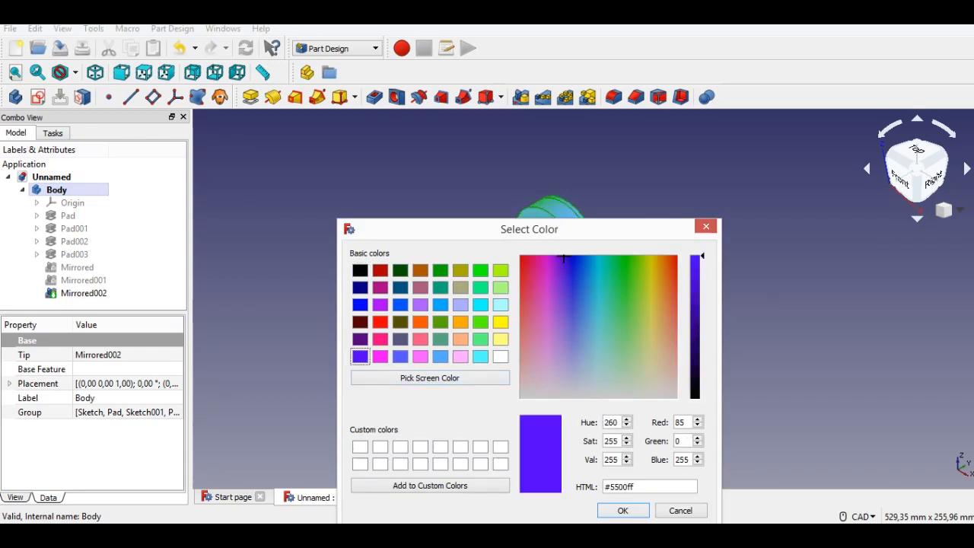
pyautogui.click(623, 511)
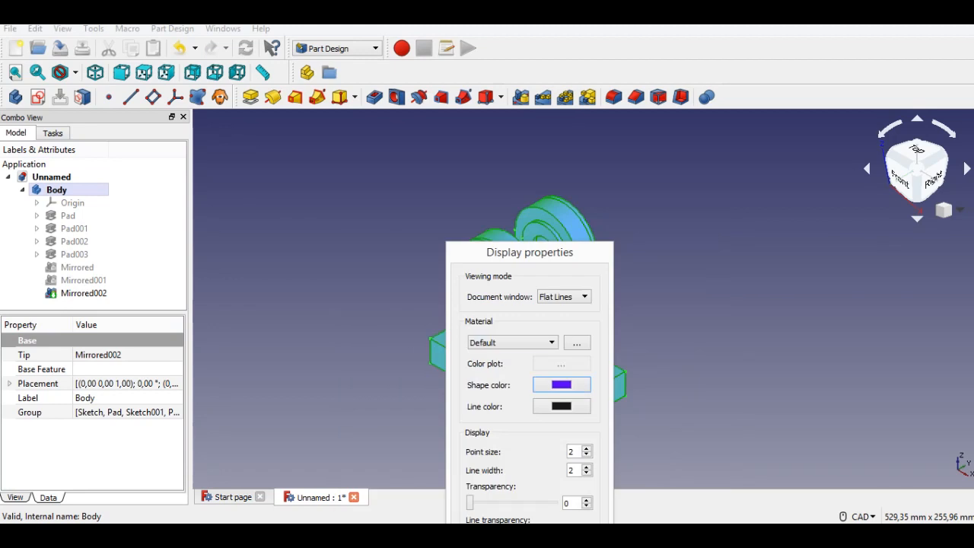
pyautogui.moveTo(530, 252); pyautogui.dragTo(589, 166)
pyautogui.click(631, 478)
pyautogui.click(648, 380)
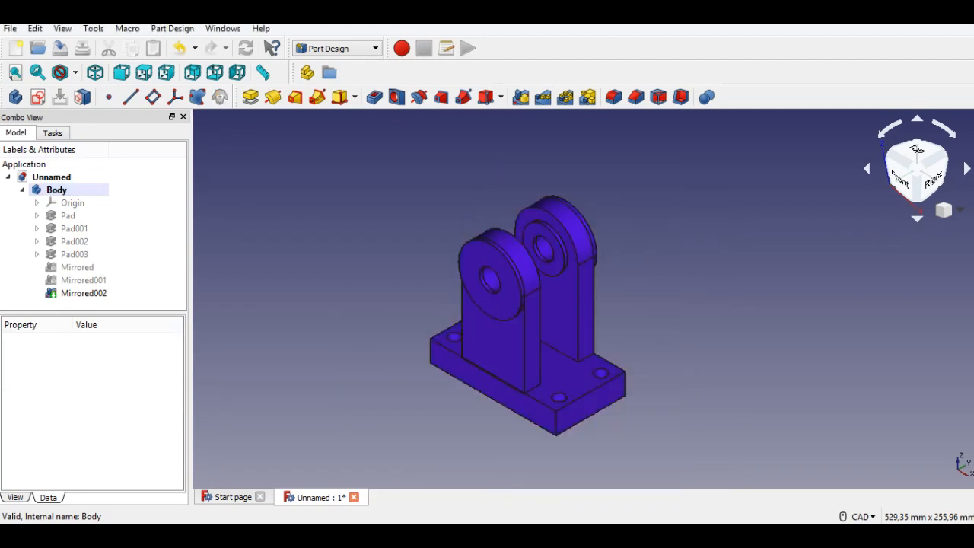
# Step: Fillet the four vertical corner edges of the base plate
pyautogui.moveTo(590, 265); pyautogui.dragTo(578, 267, button='middle')
pyautogui.scroll(-2, 542, 290)
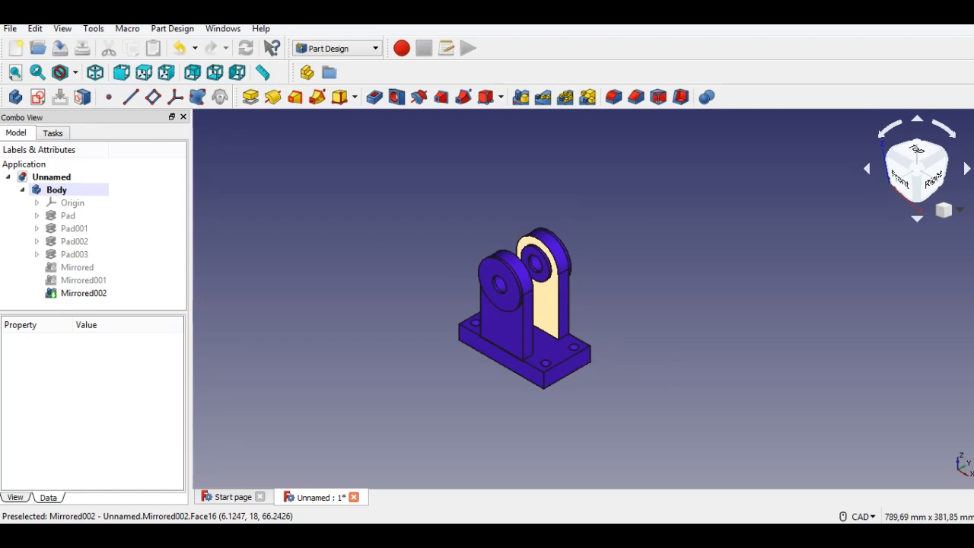
pyautogui.scroll(2, 563, 342)
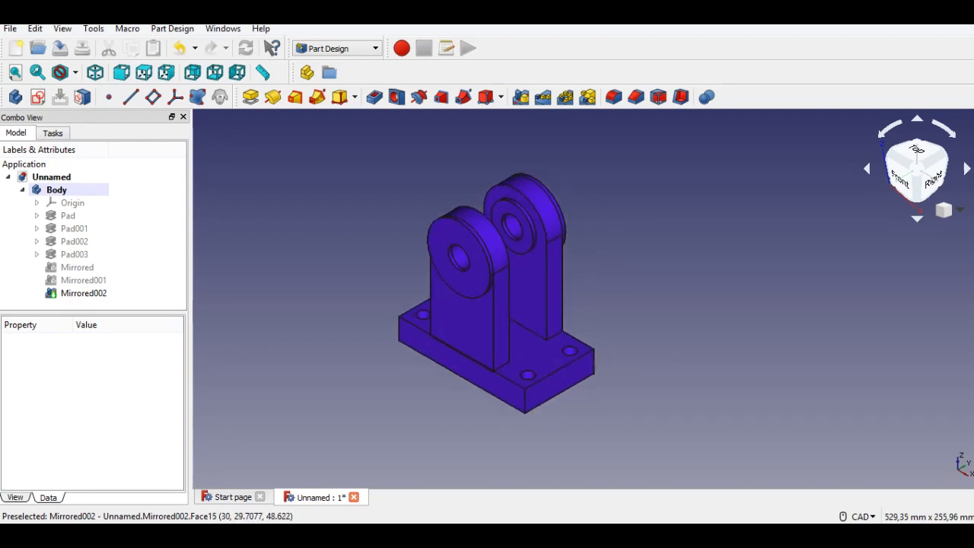
pyautogui.moveTo(558, 298); pyautogui.dragTo(572, 285, button='middle')
pyautogui.click(614, 96)
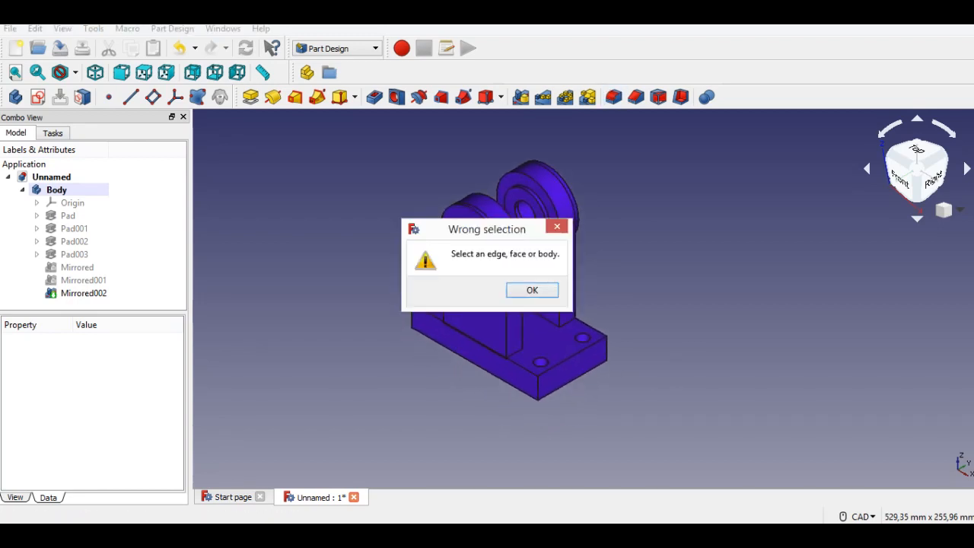
pyautogui.click(532, 290)
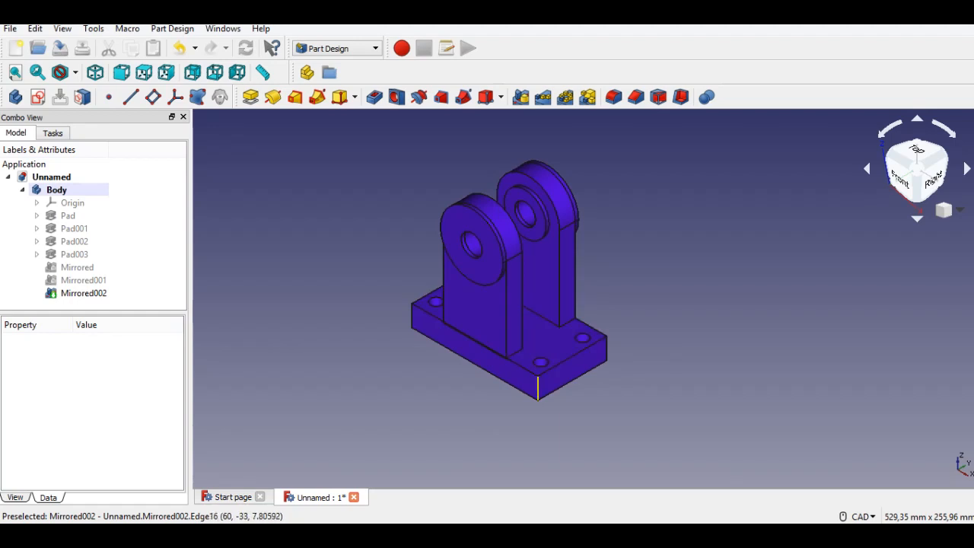
pyautogui.click(538, 389)
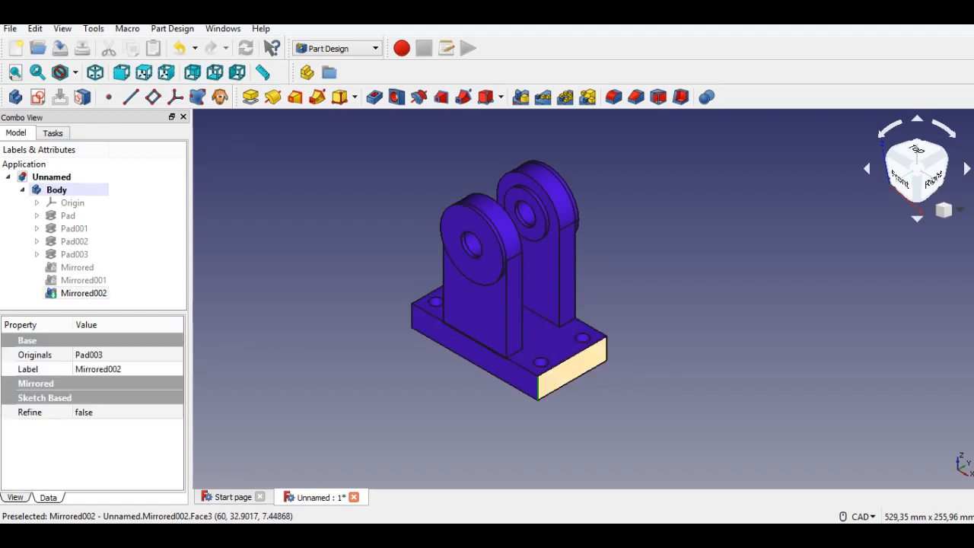
pyautogui.moveTo(405, 327); pyautogui.dragTo(456, 375, button='middle')
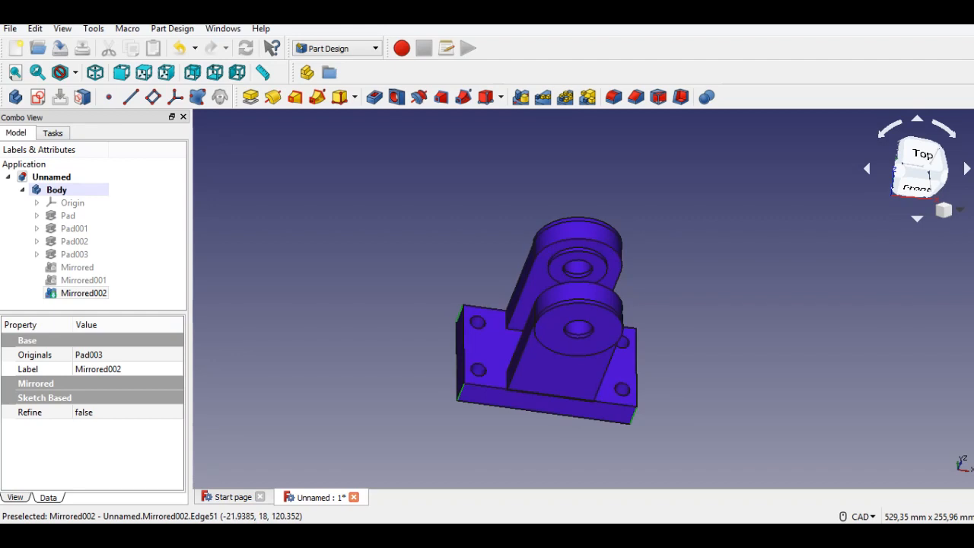
pyautogui.click(614, 97)
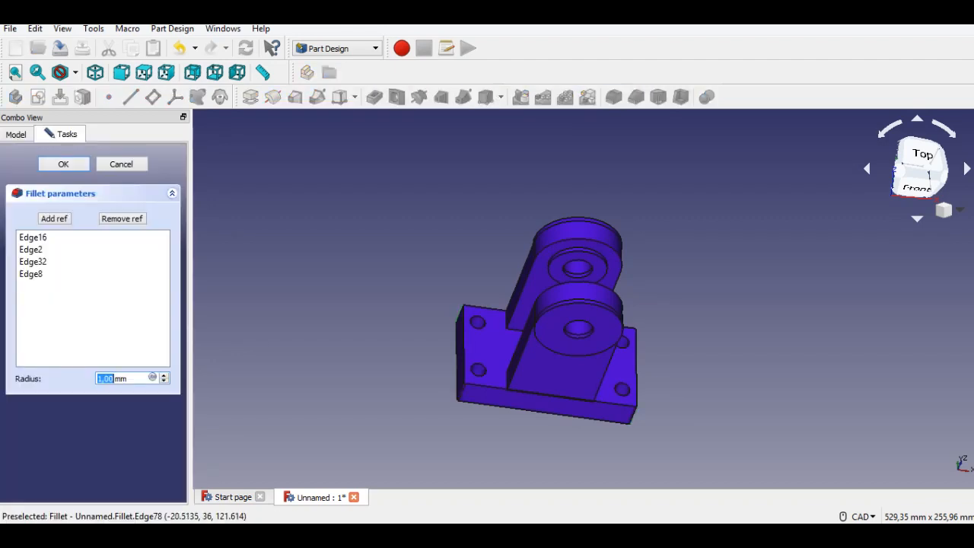
pyautogui.click(63, 164)
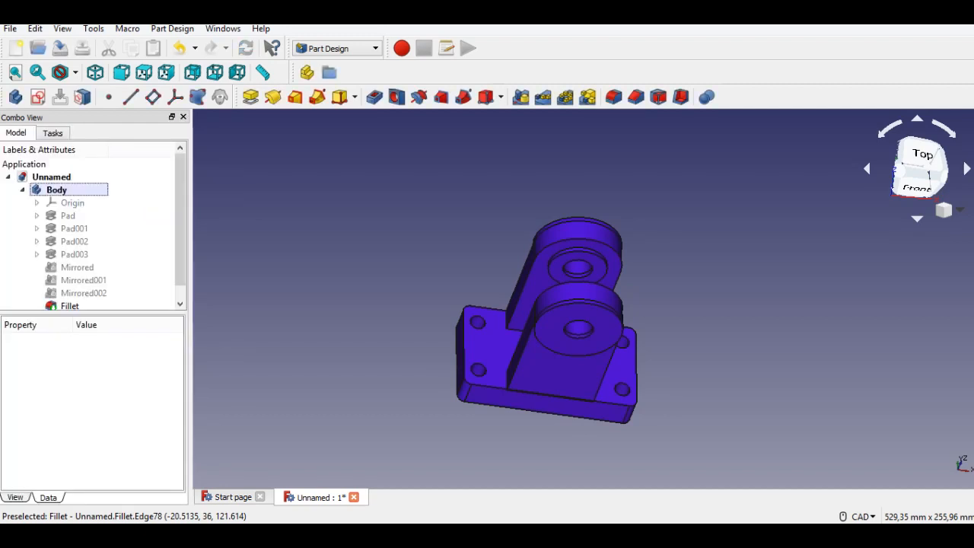
pyautogui.moveTo(601, 293); pyautogui.dragTo(533, 251, button='middle')
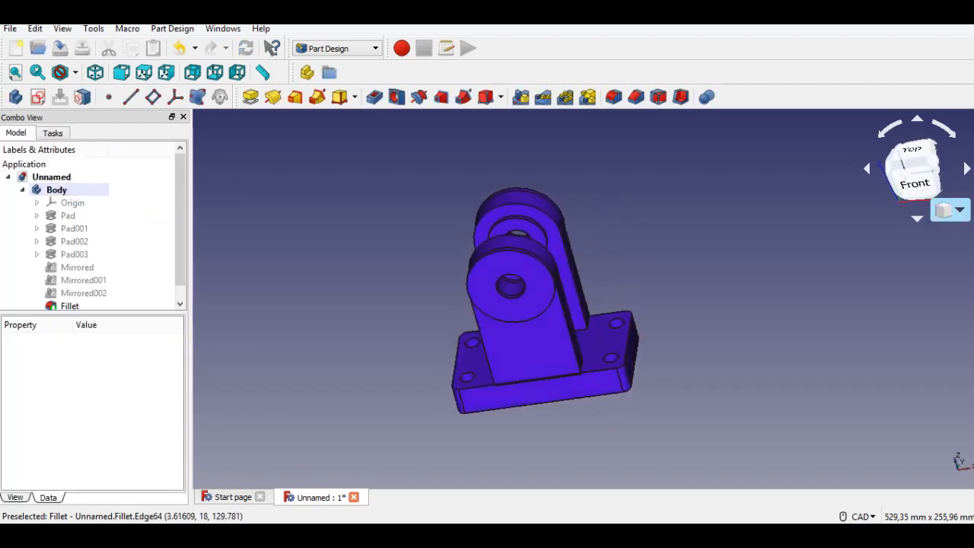
pyautogui.click(956, 210)
pyautogui.click(933, 255)
pyautogui.moveTo(509, 278); pyautogui.dragTo(530, 300, button='middle')
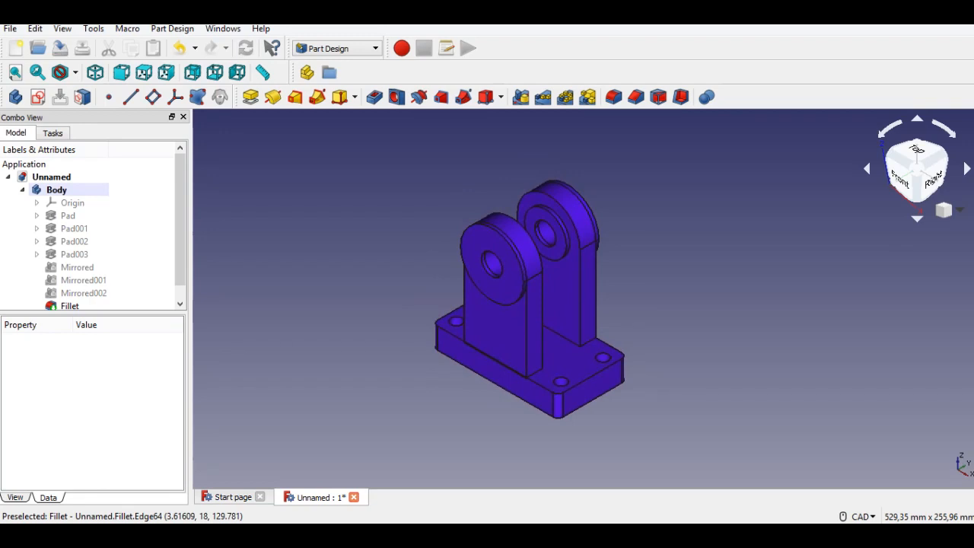
# Step: Switch the new empty document to the Part Design workbench and create a sketch on the YZ plane
pyautogui.click(335, 48)
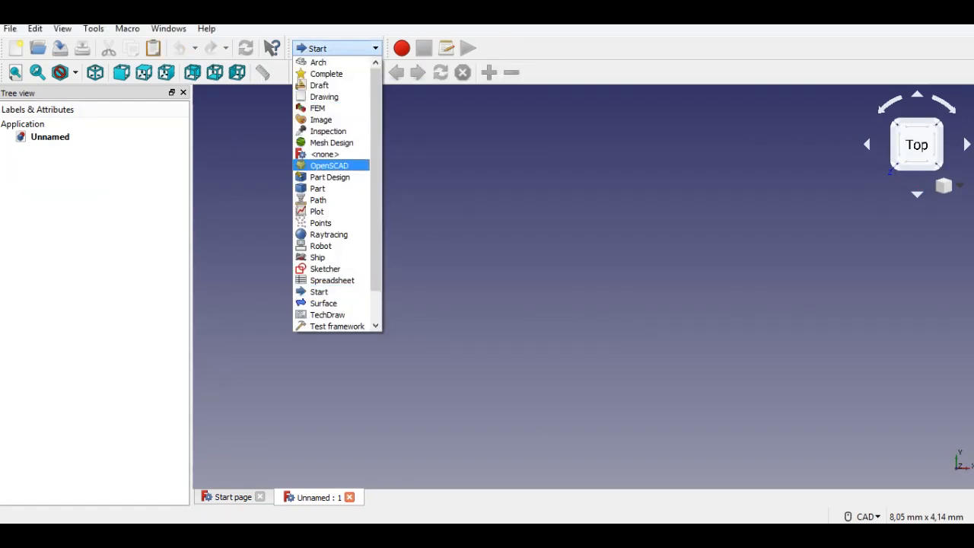
pyautogui.click(331, 178)
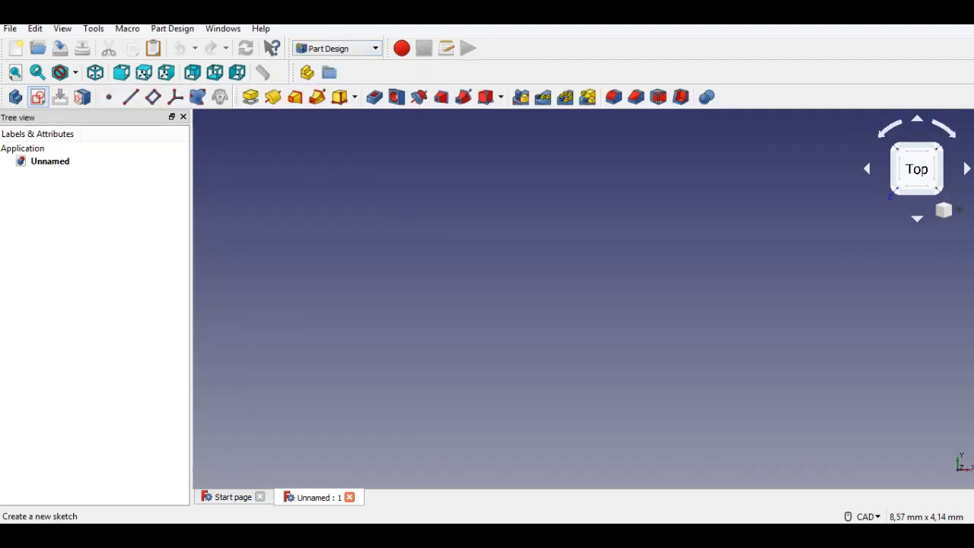
pyautogui.click(37, 97)
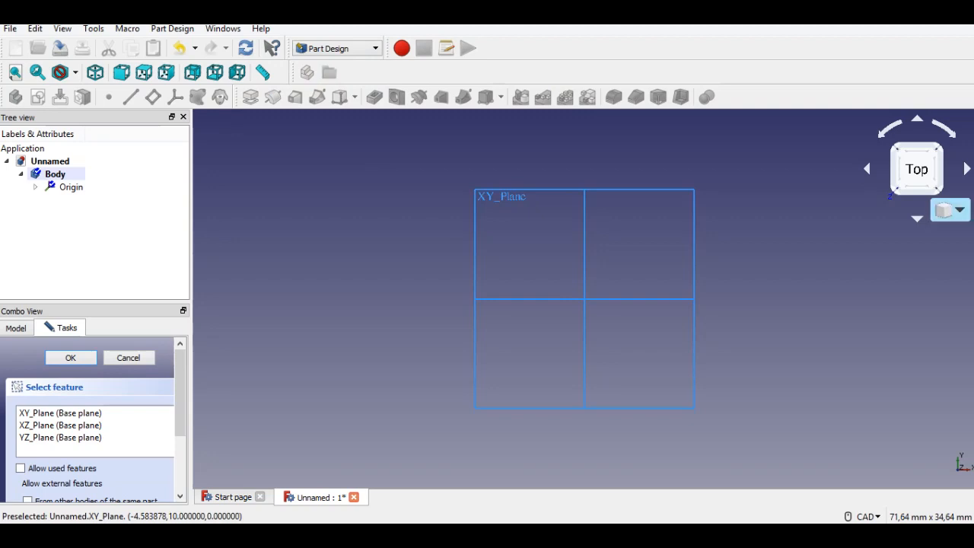
pyautogui.click(947, 210)
pyautogui.click(925, 253)
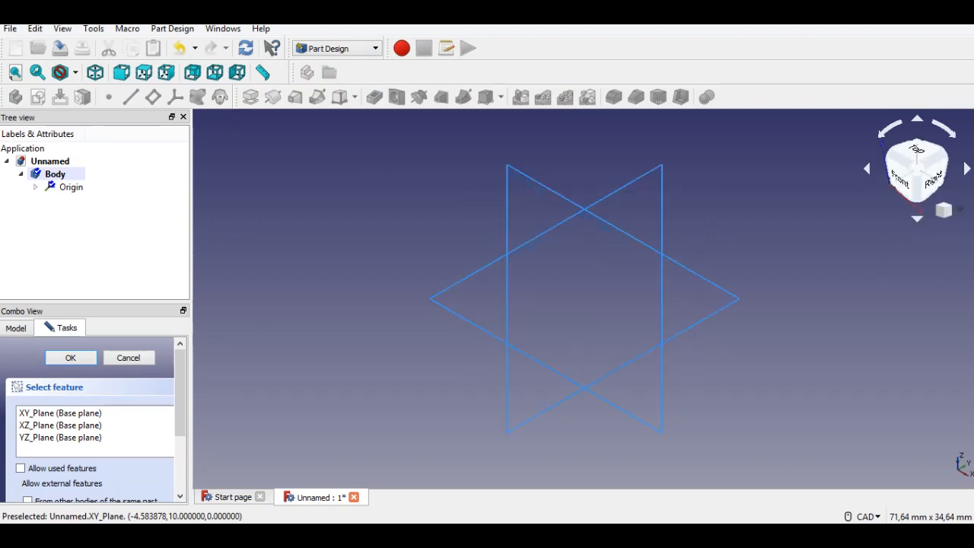
pyautogui.click(555, 226)
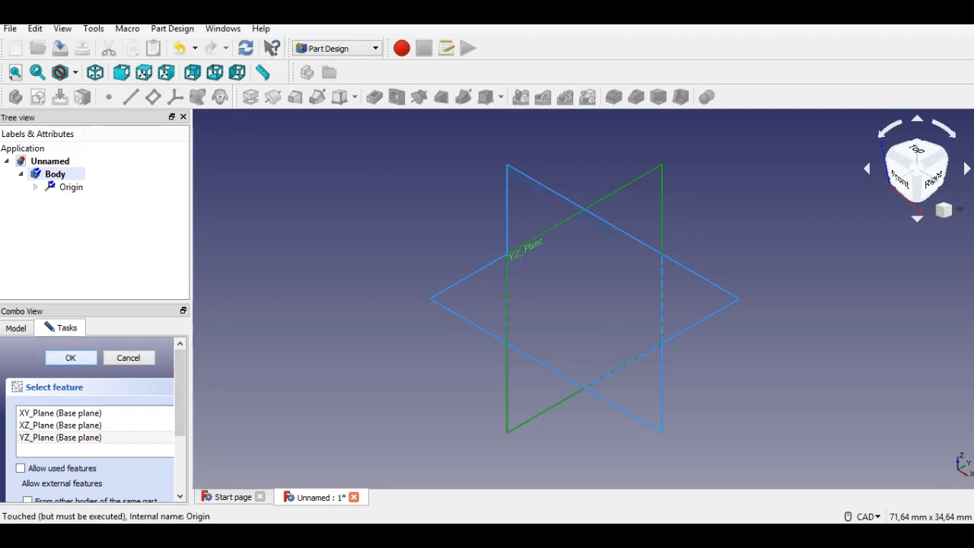
pyautogui.click(71, 358)
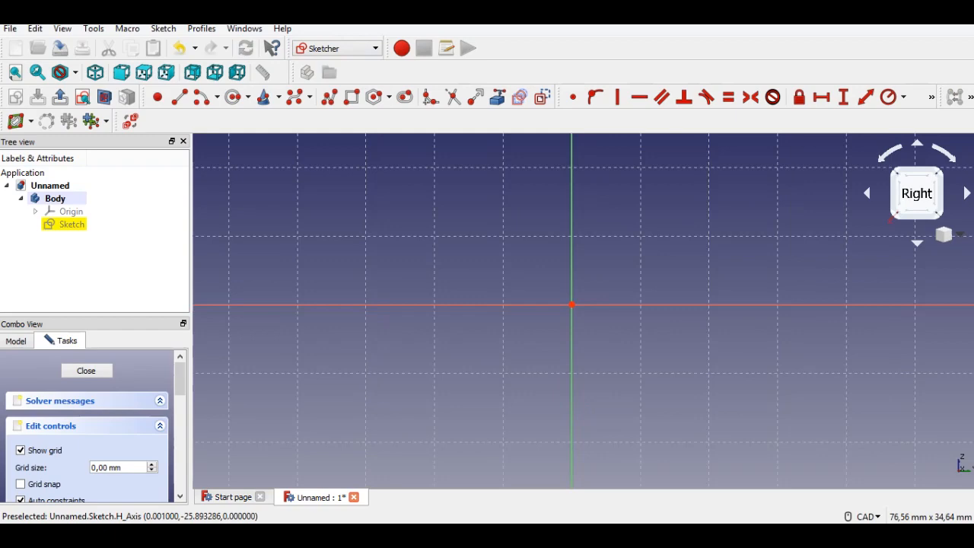
# Step: Draw two concentric circles centred on the sketch origin, the inner one about half the size of the outer one
pyautogui.scroll(-2, 492, 413)
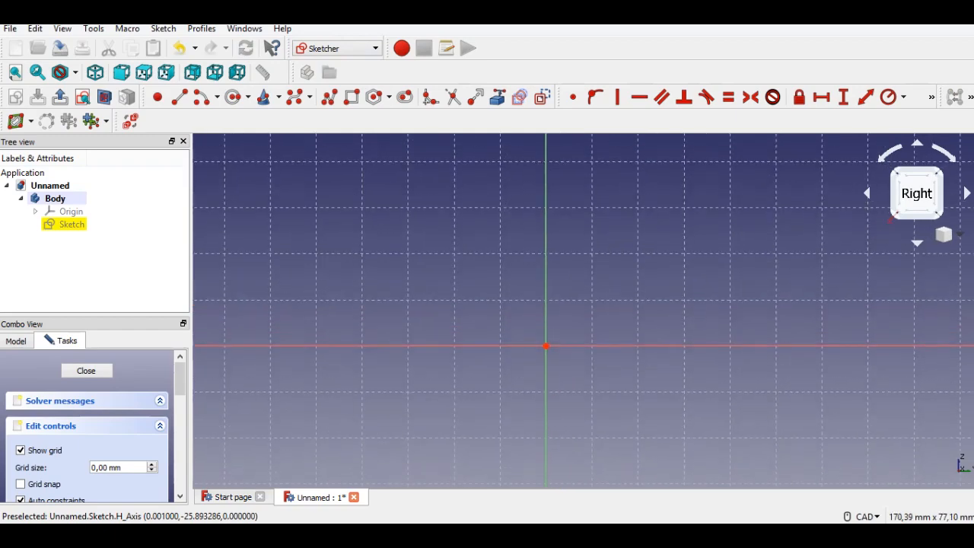
pyautogui.moveTo(492, 412)
pyautogui.mouseDown(button='middle')
pyautogui.moveTo(489, 433)
pyautogui.moveTo(496, 401)
pyautogui.mouseUp(button='middle')
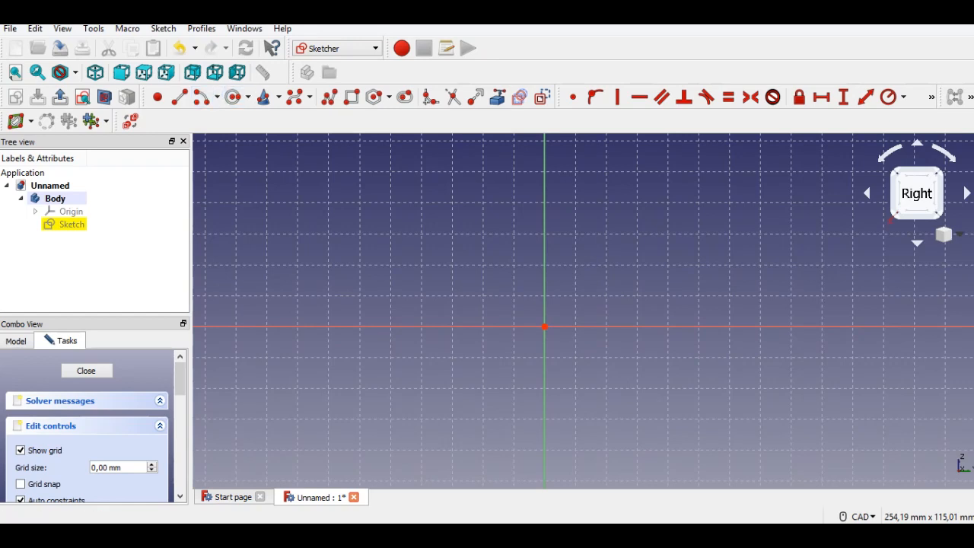
pyautogui.click(202, 97)
pyautogui.click(544, 327)
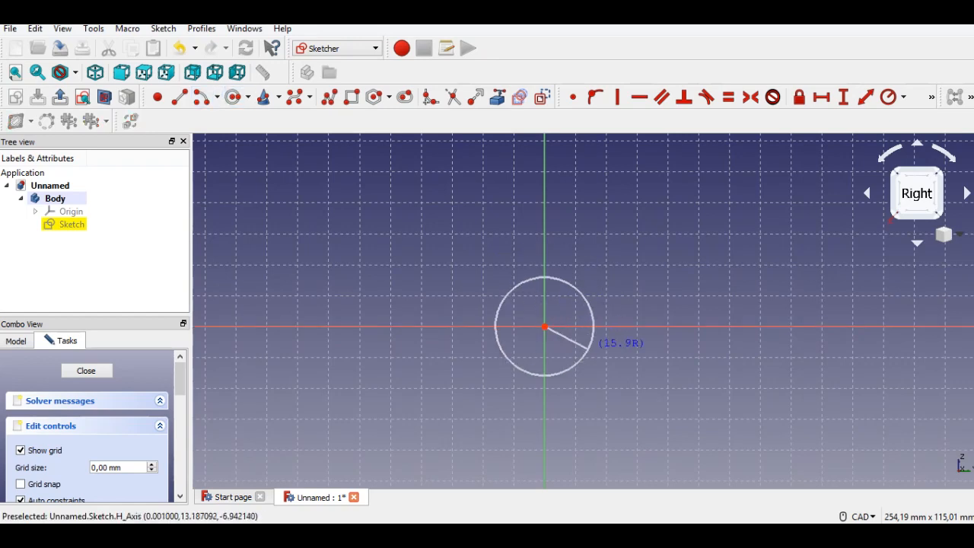
pyautogui.click(607, 343)
pyautogui.click(544, 327)
pyautogui.click(577, 327)
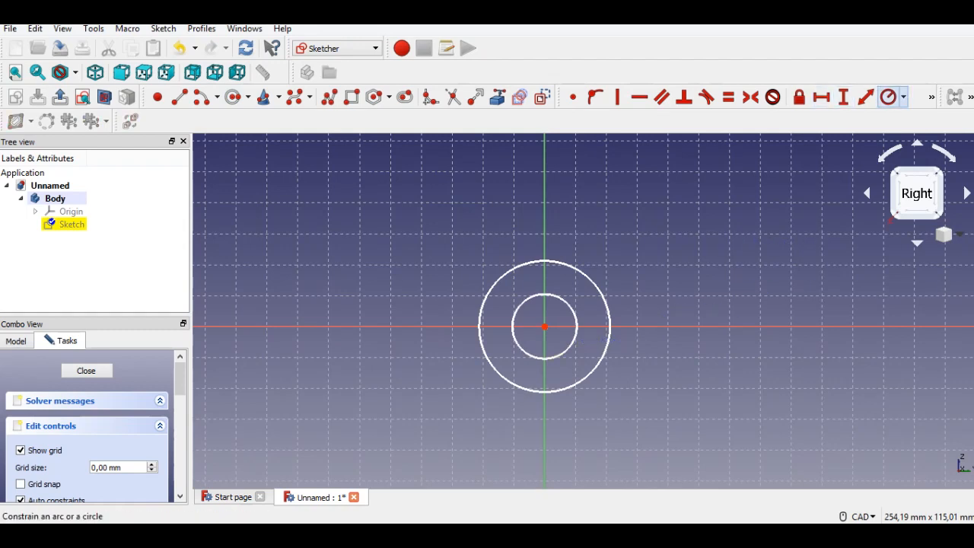
# Step: Constrain the inner circle to a 20 mm diameter and the outer circle to 30 mm, and close the sketch
pyautogui.click(904, 97)
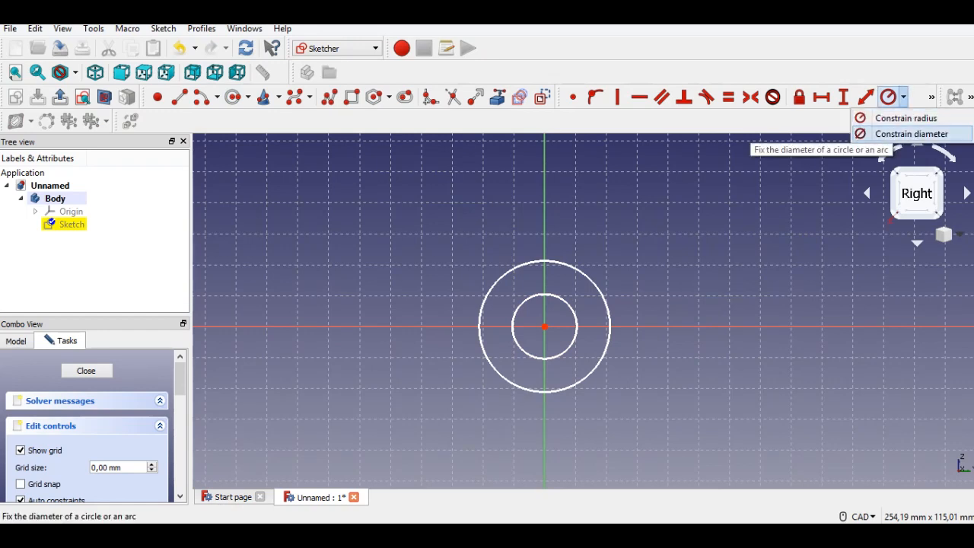
pyautogui.click(911, 134)
pyautogui.click(576, 319)
pyautogui.write('20')
pyautogui.press('Return')
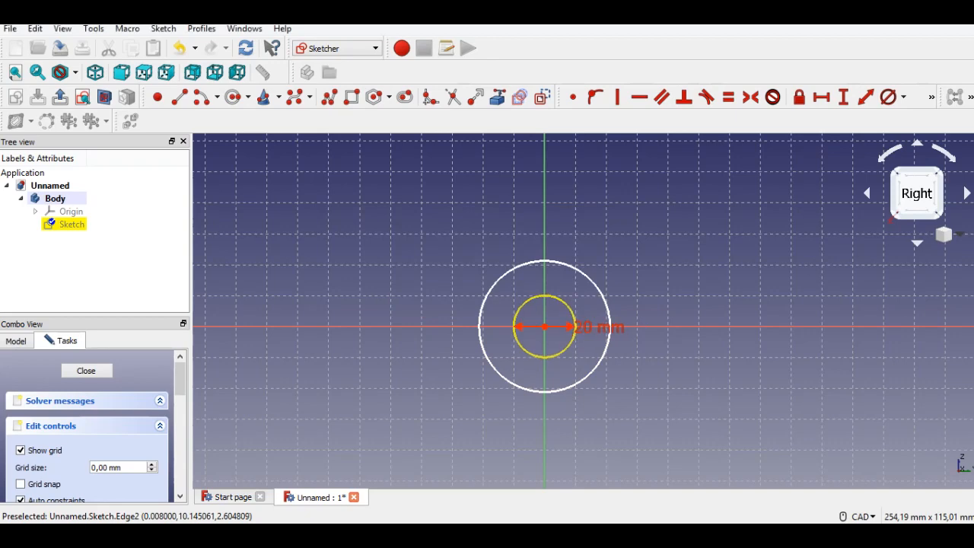
pyautogui.click(600, 292)
pyautogui.write('30')
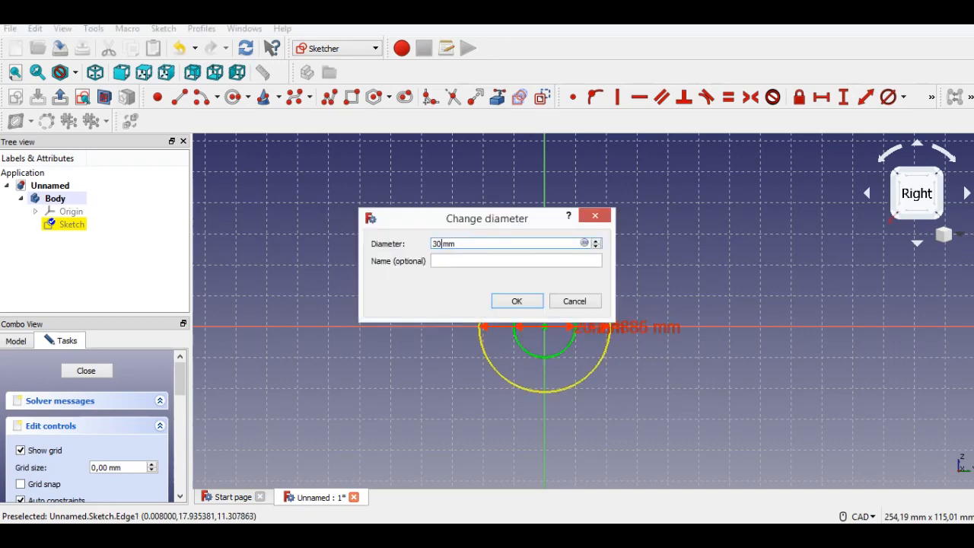
pyautogui.press('Return')
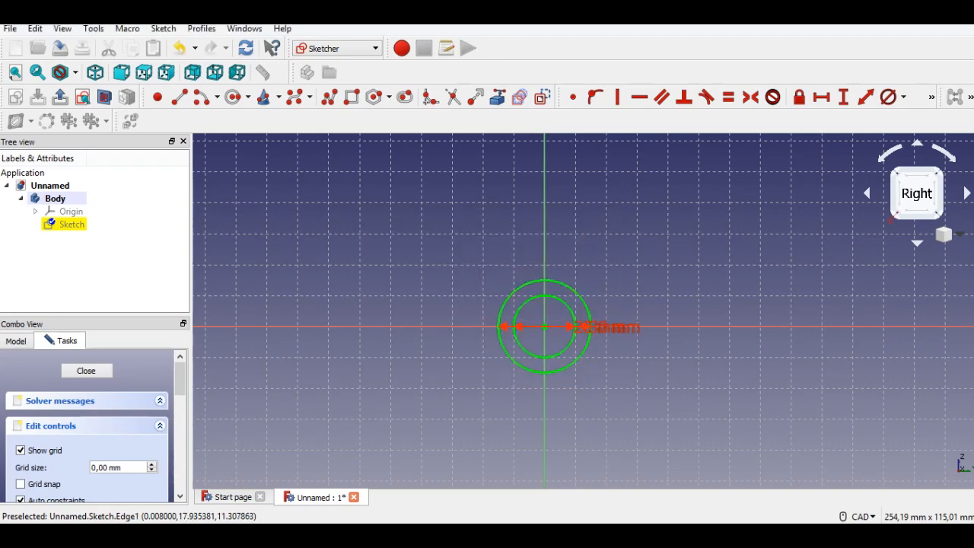
pyautogui.scroll(3, 537, 457)
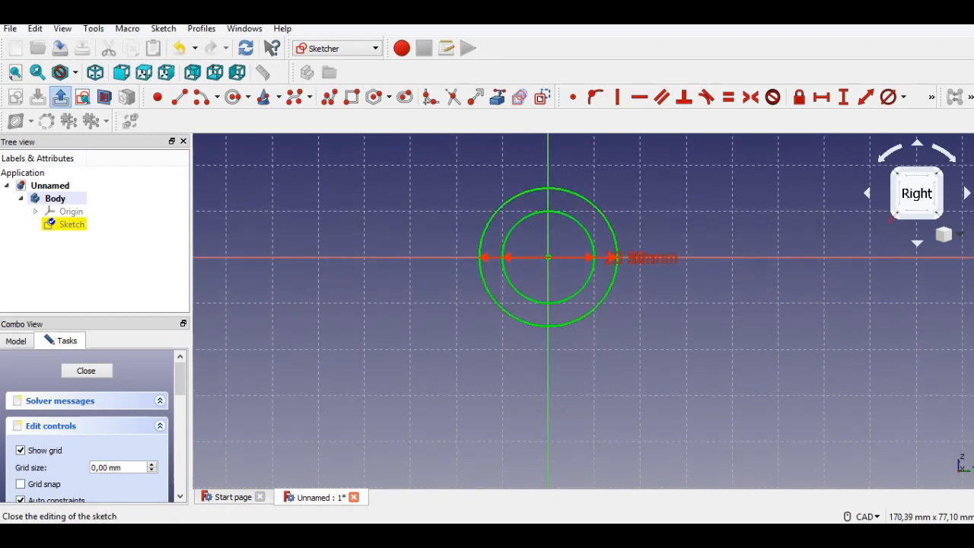
pyautogui.click(61, 96)
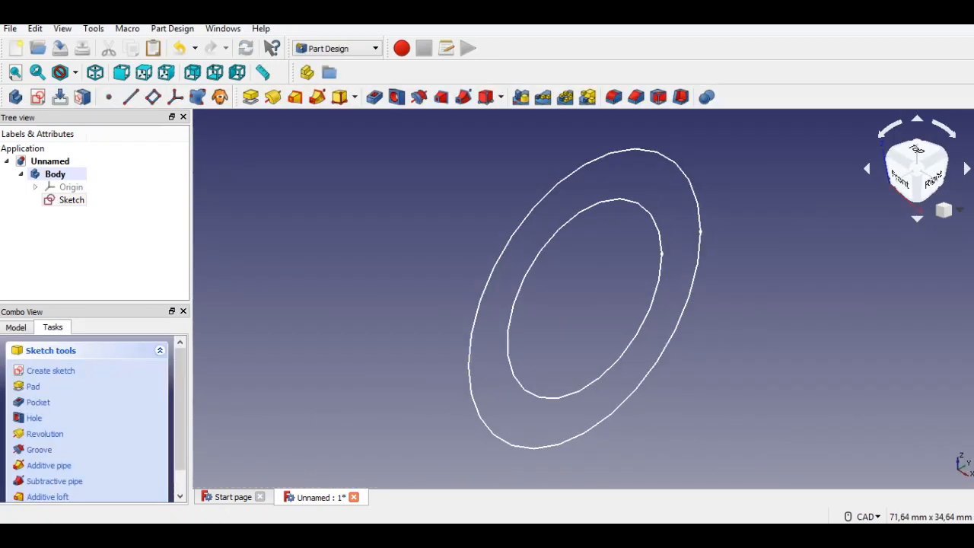
# Step: Pad the two-circle sketch to a length of 30 mm, symmetric to the sketch plane
pyautogui.click(251, 97)
pyautogui.moveTo(584, 319); pyautogui.dragTo(575, 289, button='middle')
pyautogui.scroll(-1, 91, 419)
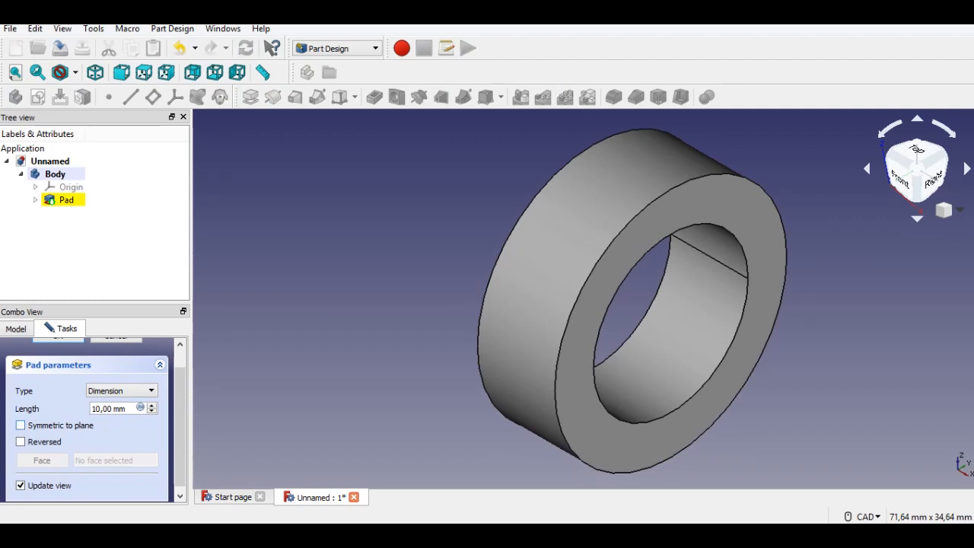
pyautogui.click(21, 426)
pyautogui.moveTo(127, 408); pyautogui.dragTo(90, 408)
pyautogui.write('30')
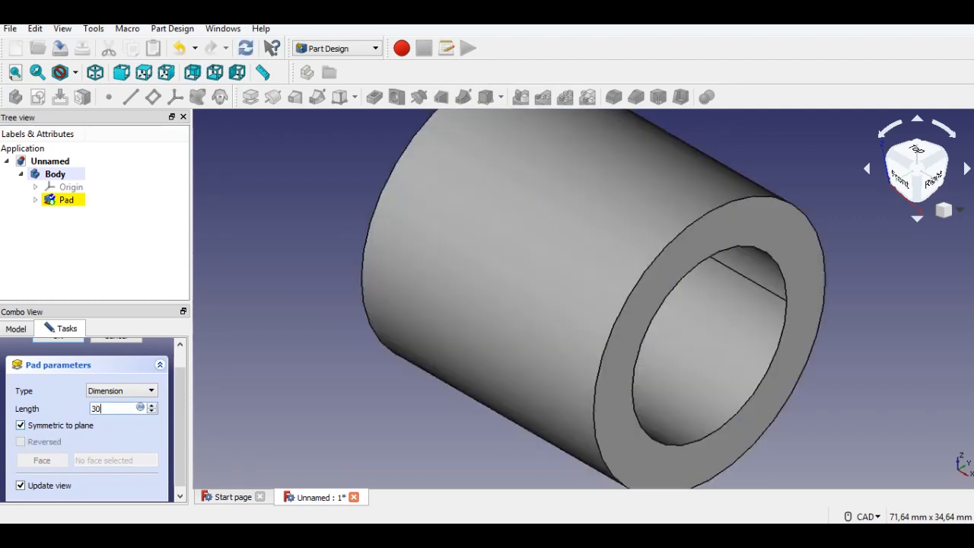
pyautogui.scroll(2, 381, 289)
pyautogui.scroll(-5, 381, 289)
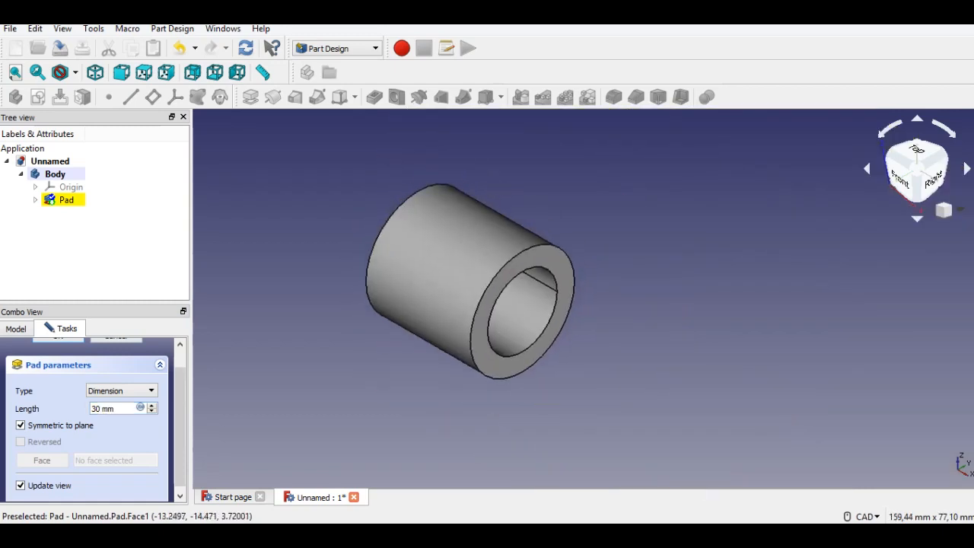
# Step: Set the pad's extrusion type to To last
pyautogui.click(122, 391)
pyautogui.click(106, 411)
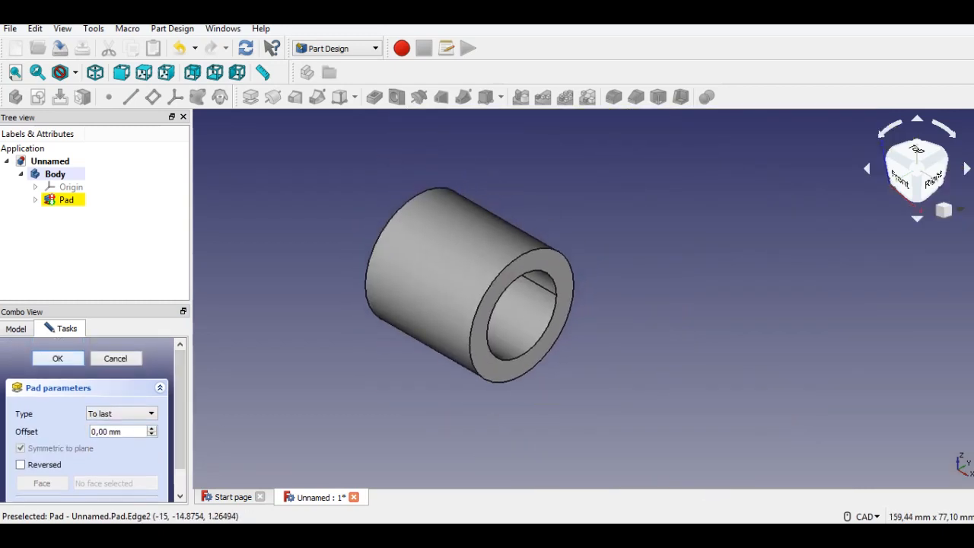
pyautogui.click(604, 290)
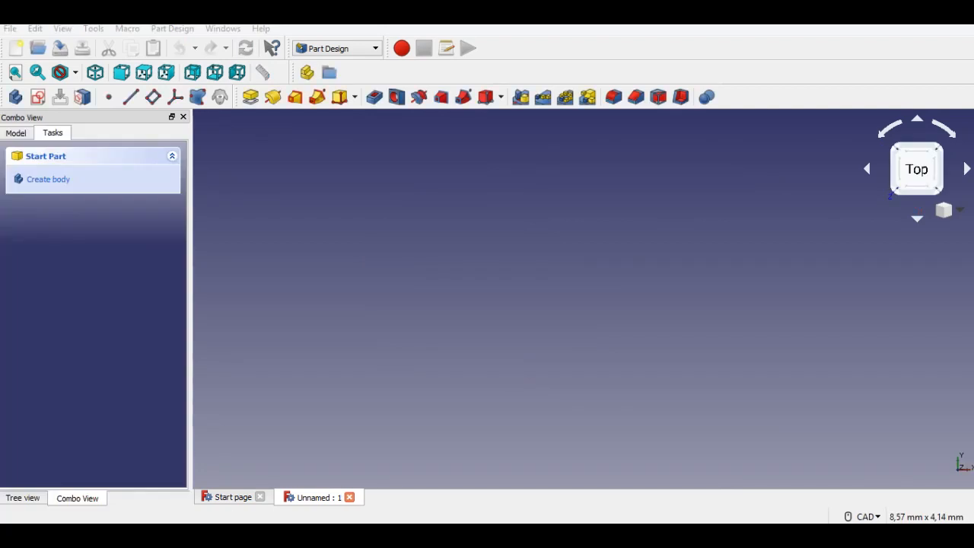
# Step: Create a sketch on the YZ plane in the new empty document, picking the plane in an isometric view
pyautogui.click(38, 97)
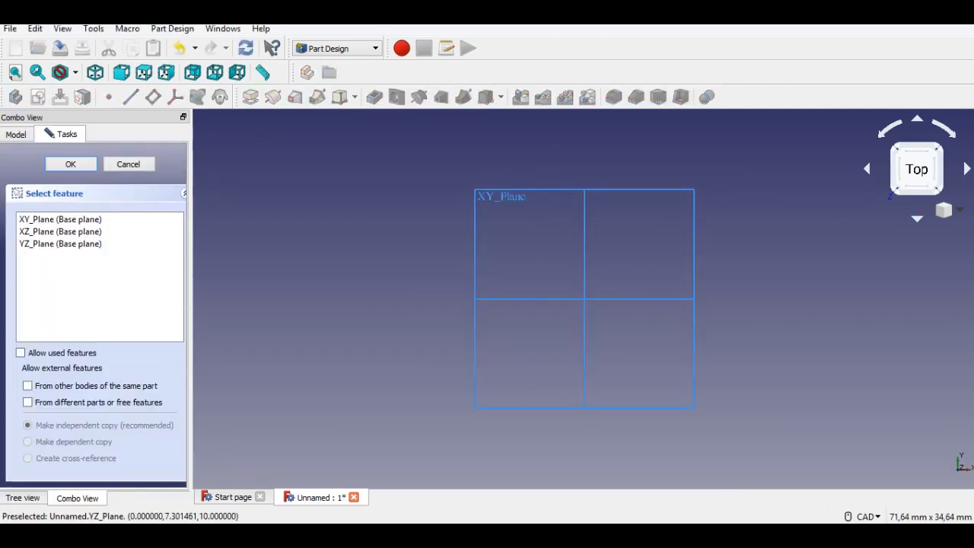
pyautogui.click(957, 210)
pyautogui.click(925, 250)
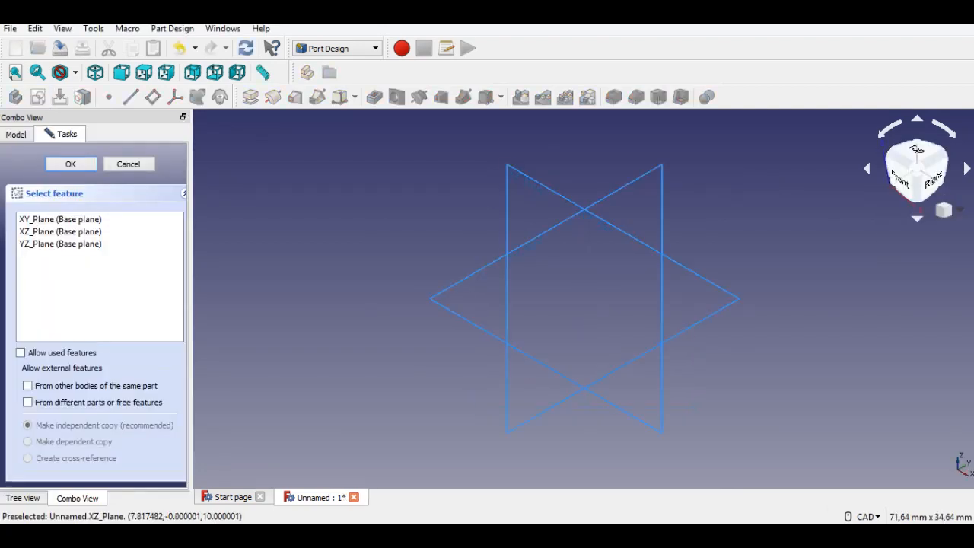
pyautogui.click(548, 230)
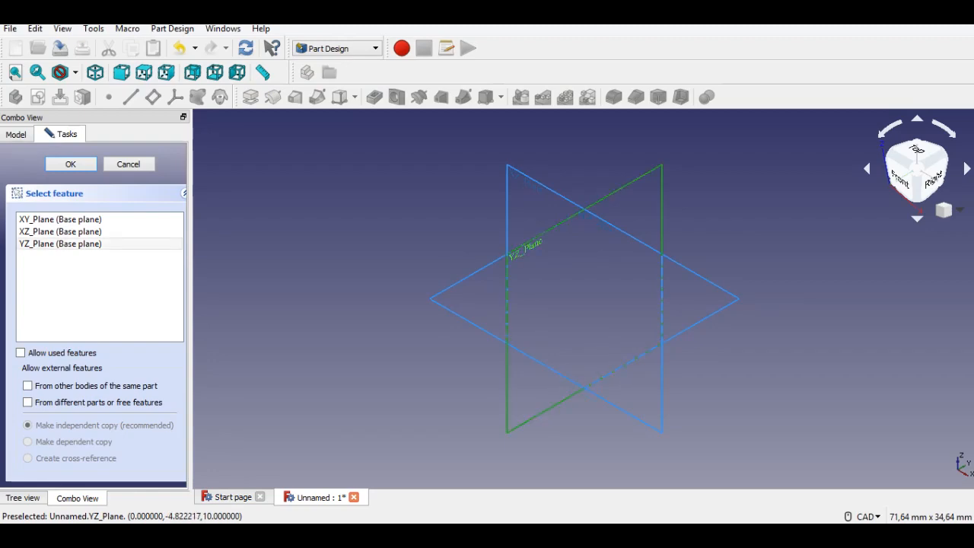
pyautogui.click(70, 163)
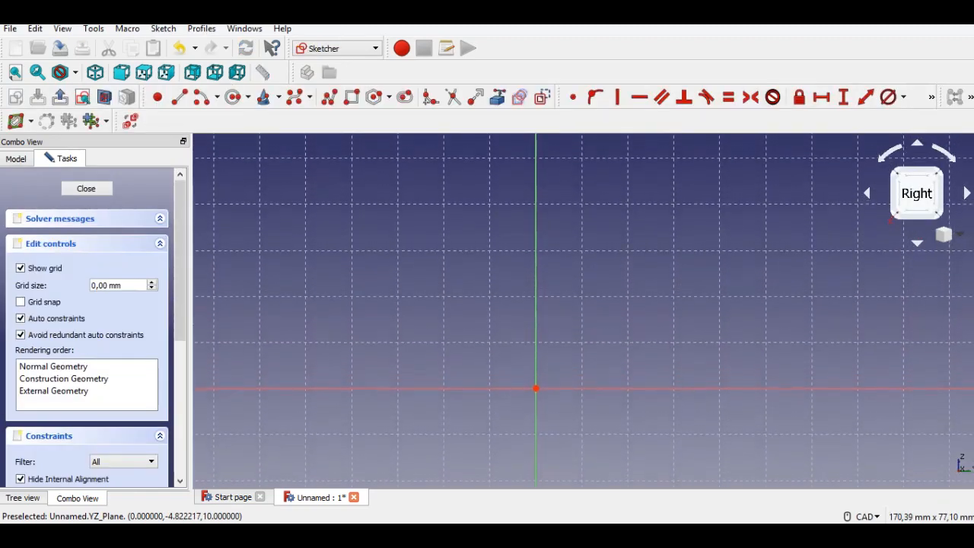
# Step: With grid snap on, start a polyline with a 40 mm base 20 mm above the origin, continuing up the stepped left side to about 67 mm
pyautogui.click(329, 97)
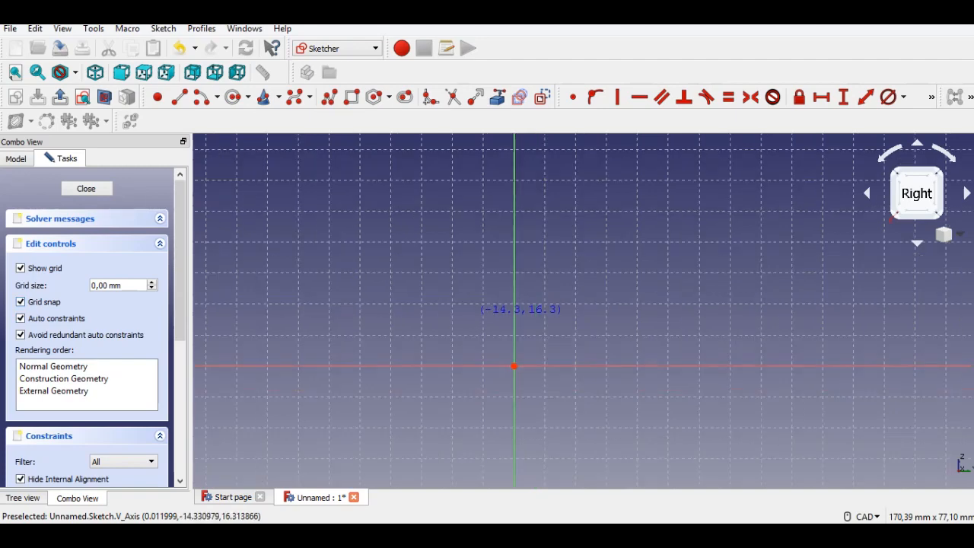
pyautogui.scroll(-2, 506, 361)
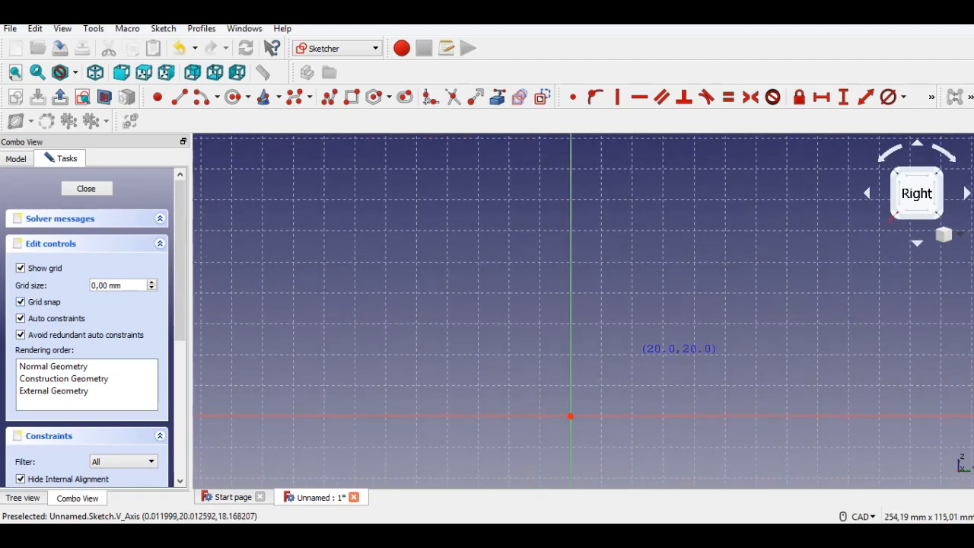
pyautogui.click(632, 355)
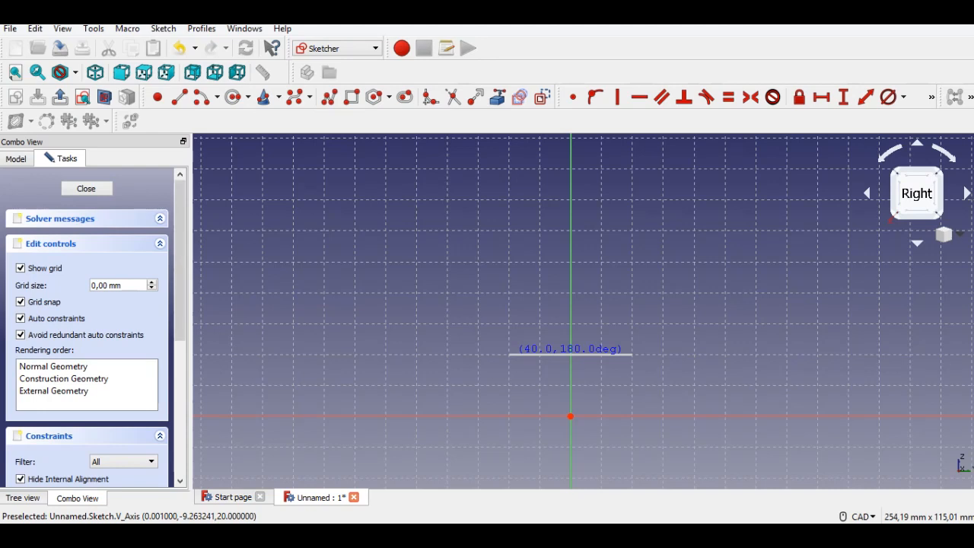
pyautogui.click(510, 354)
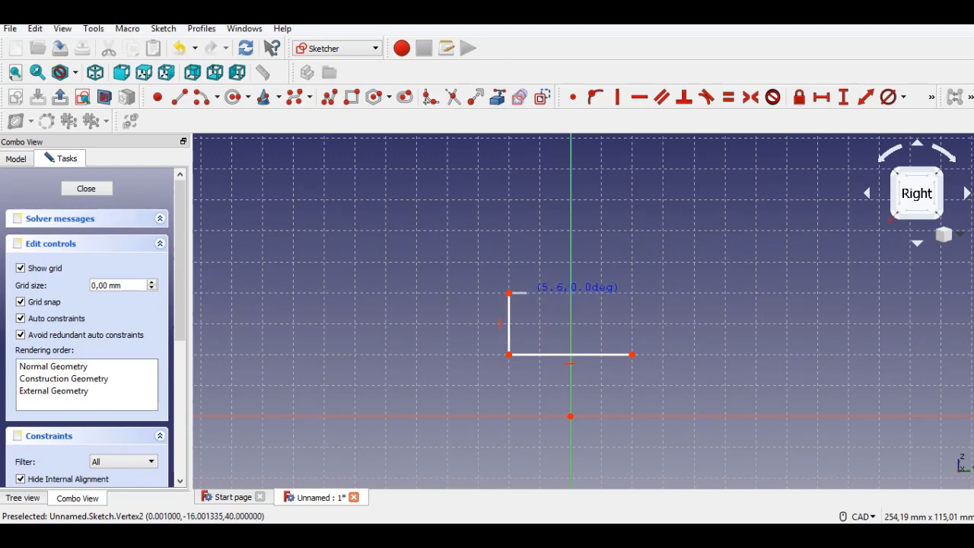
pyautogui.click(527, 292)
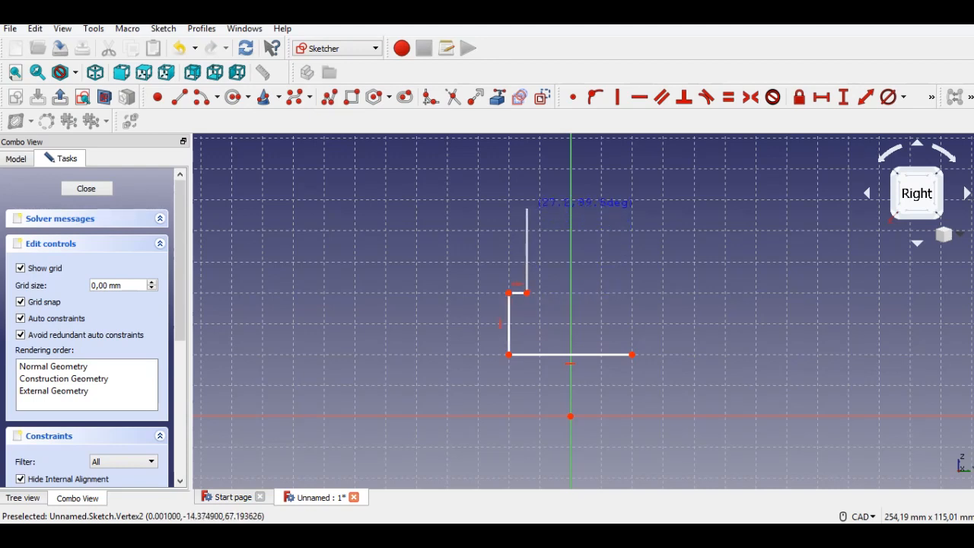
pyautogui.click(526, 208)
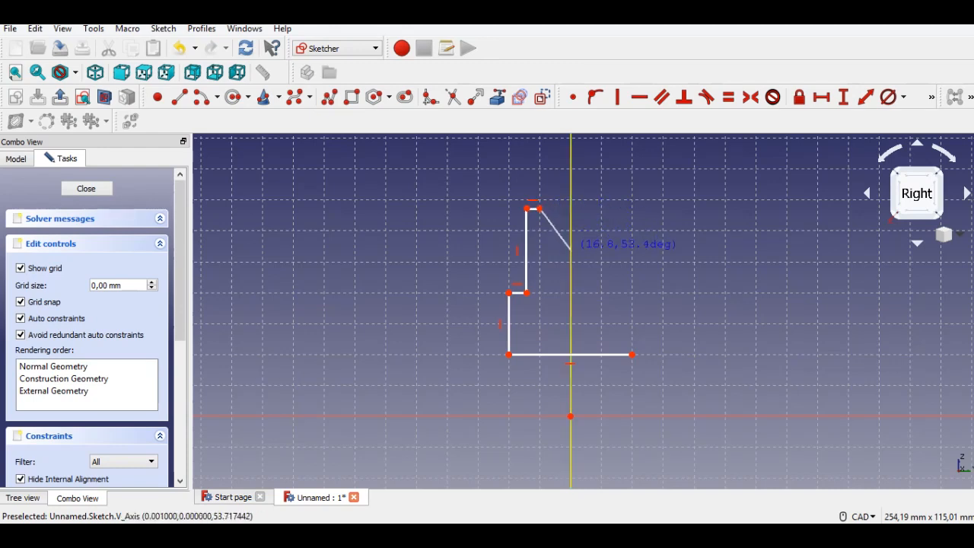
# Step: Continue the polyline through a V-notch with its tip on the vertical axis and down the stepped right side, closing it at its start point
pyautogui.click(571, 250)
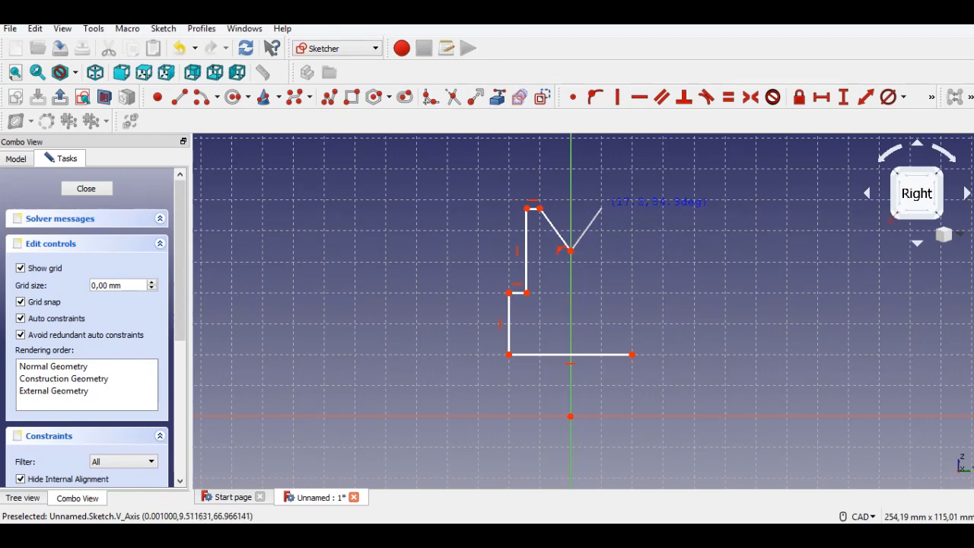
pyautogui.click(602, 207)
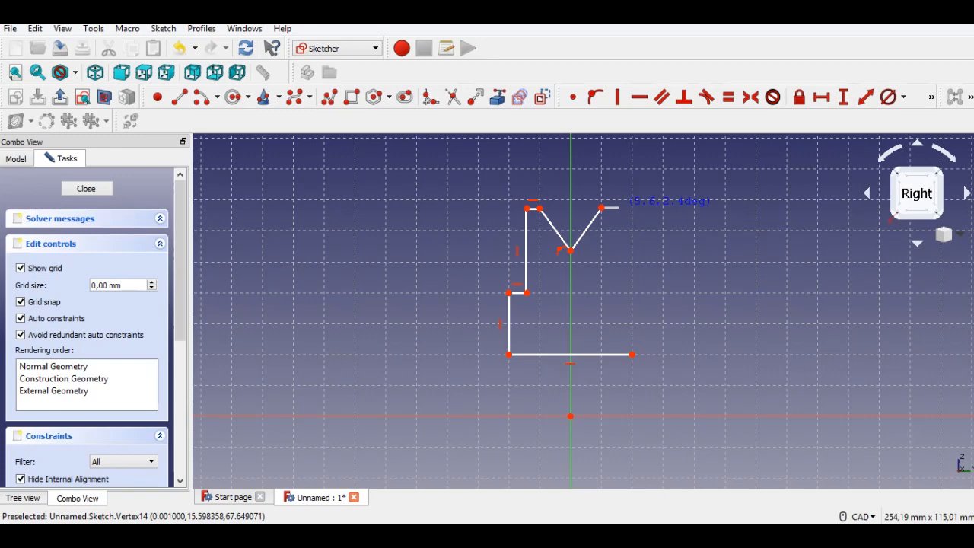
pyautogui.click(619, 207)
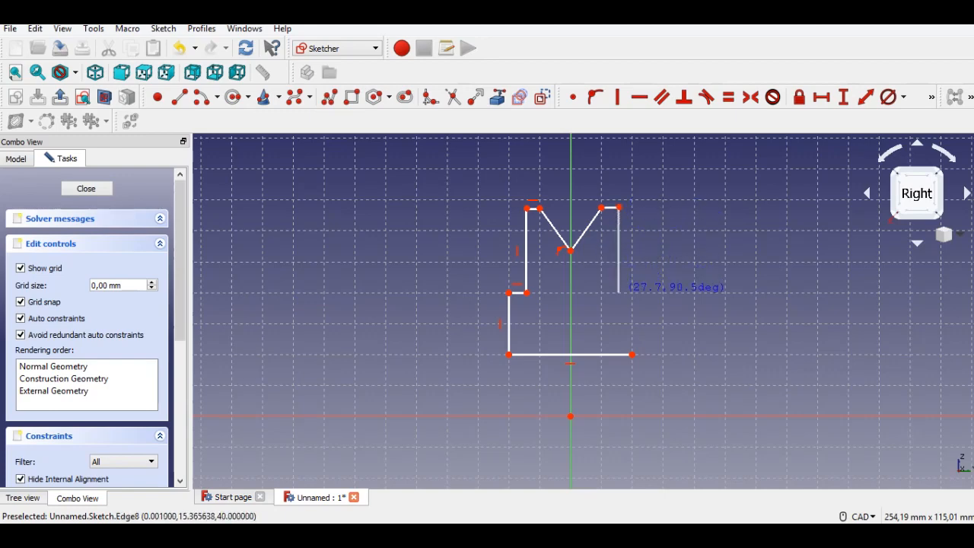
pyautogui.click(619, 292)
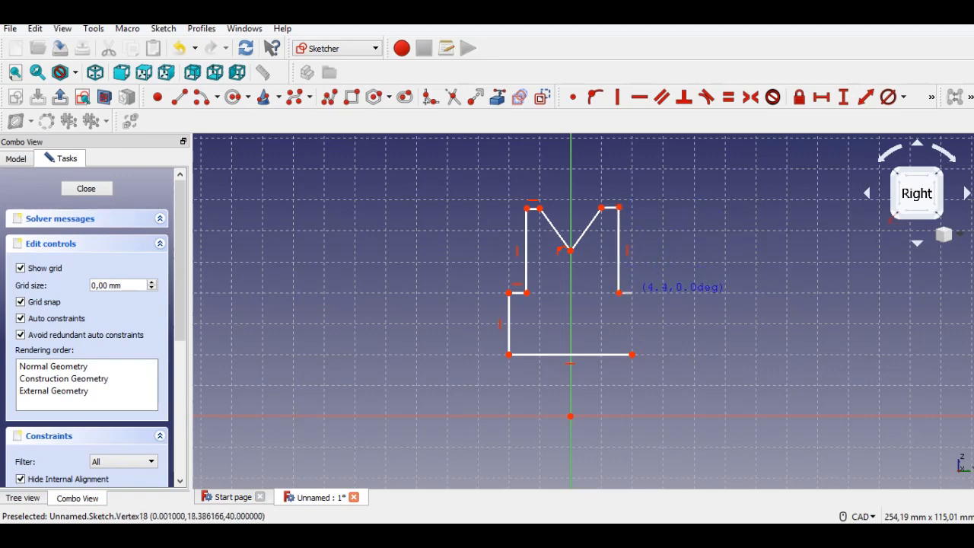
pyautogui.click(632, 293)
pyautogui.click(632, 354)
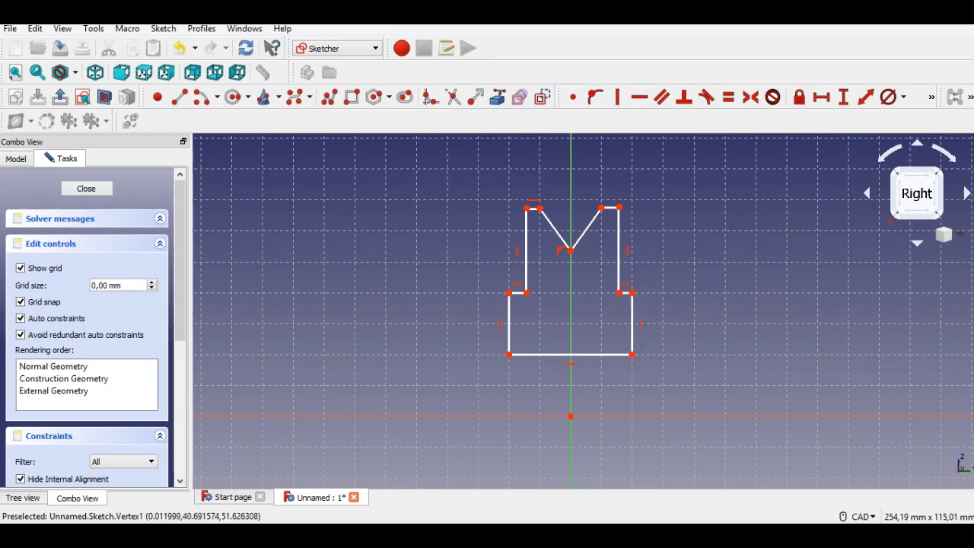
pyautogui.scroll(-2, 601, 379)
pyautogui.scroll(2, 604, 319)
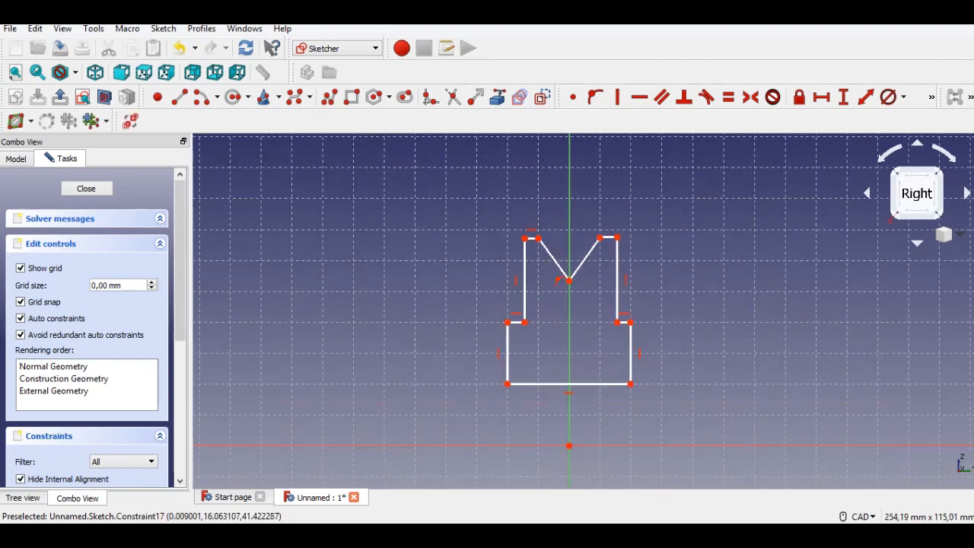
# Step: Make the profile's top right edge horizontal and align its two outer top corners horizontally
pyautogui.scroll(2, 595, 308)
pyautogui.moveTo(595, 308); pyautogui.dragTo(595, 332, button='middle')
pyautogui.click(618, 227)
pyautogui.click(639, 96)
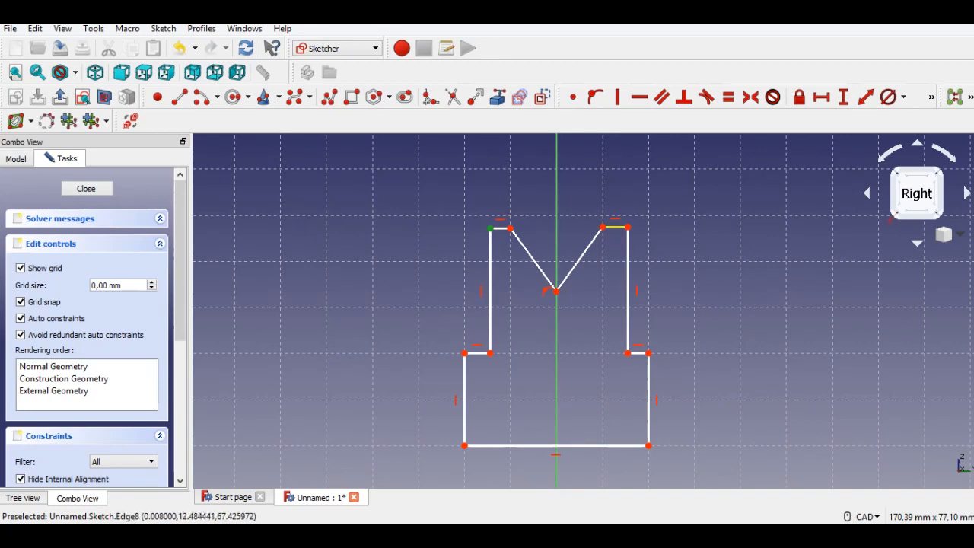
pyautogui.click(628, 226)
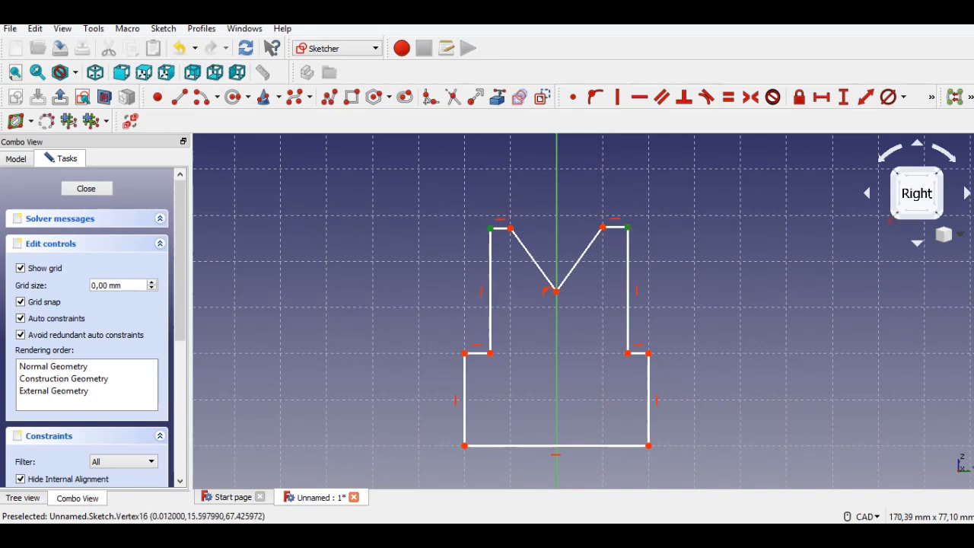
pyautogui.click(640, 97)
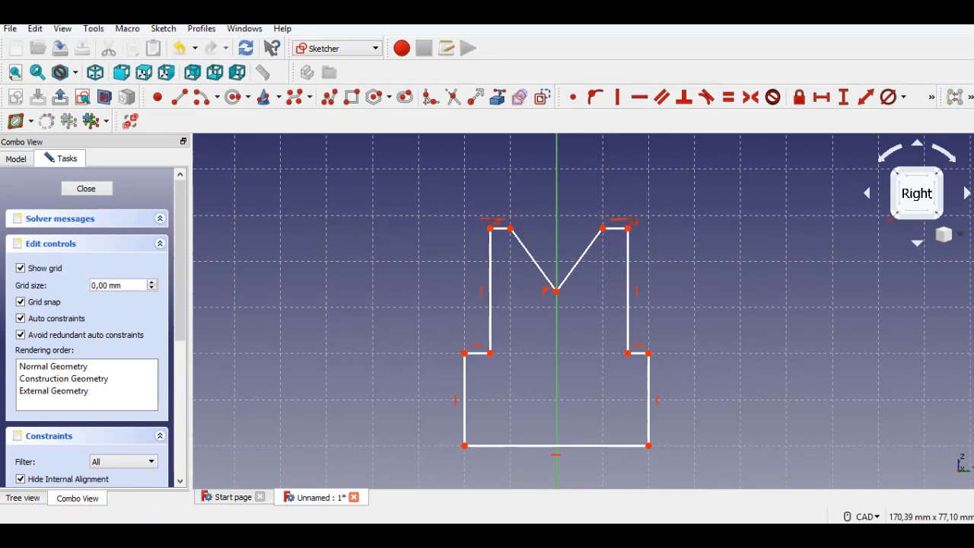
# Step: Constrain the horizontal length of both short top edges beside the V-notch to 1 mm
pyautogui.moveTo(564, 327)
pyautogui.mouseDown(button='middle')
pyautogui.moveTo(579, 308)
pyautogui.moveTo(565, 334)
pyautogui.mouseUp(button='middle')
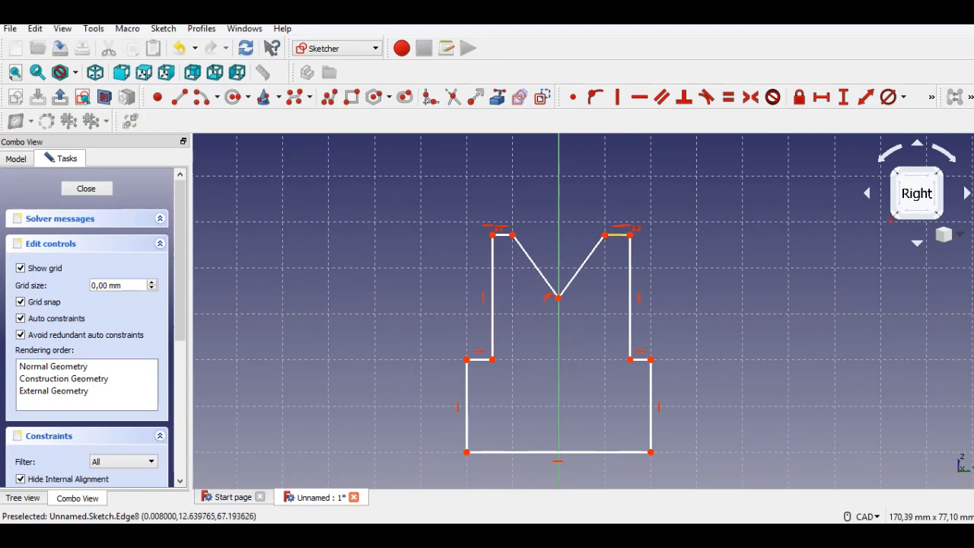
pyautogui.click(618, 234)
pyautogui.write('2')
pyautogui.press('Return')
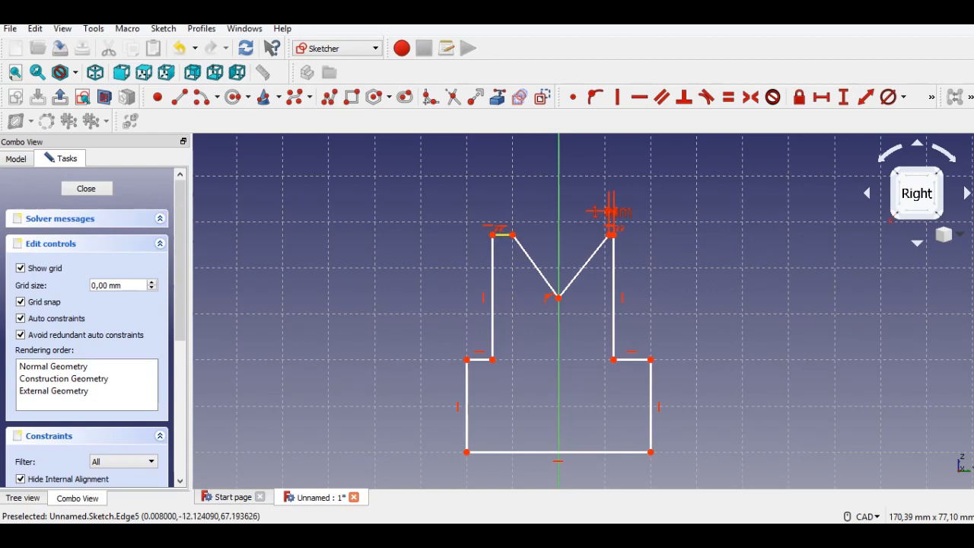
pyautogui.click(502, 235)
pyautogui.write('2mm')
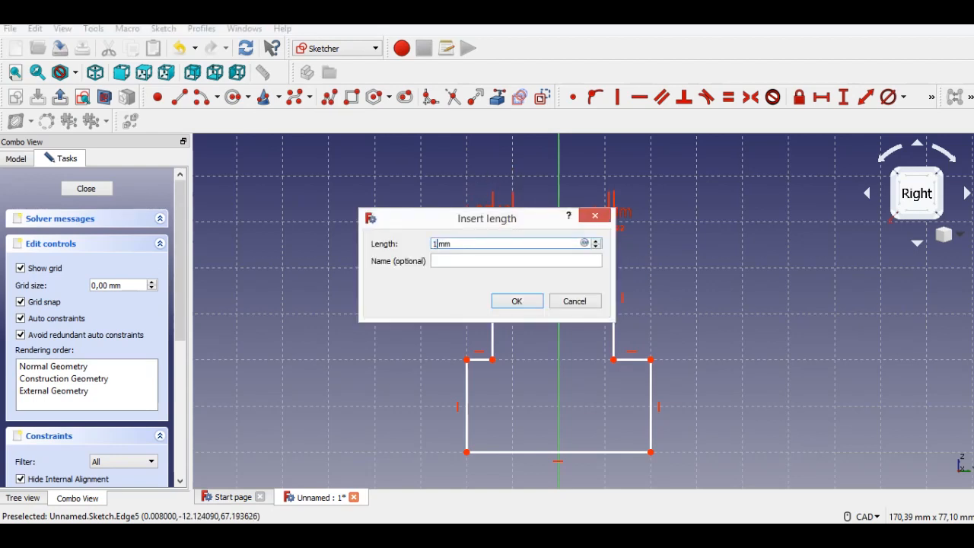
pyautogui.press('Return')
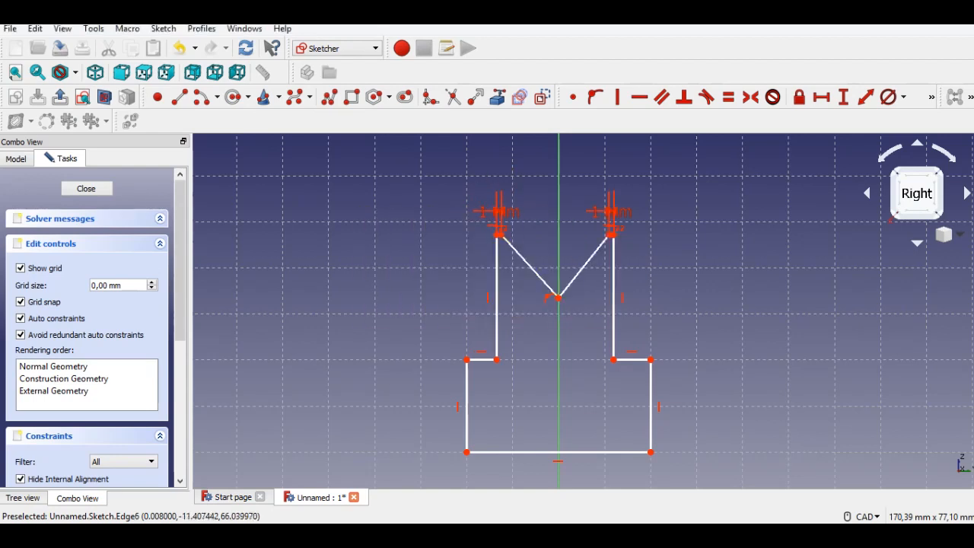
# Step: Constrain the horizontal length of the profile's right shoulder edge to 3 mm
pyautogui.click(632, 359)
pyautogui.write('3mm')
pyautogui.press('Return')
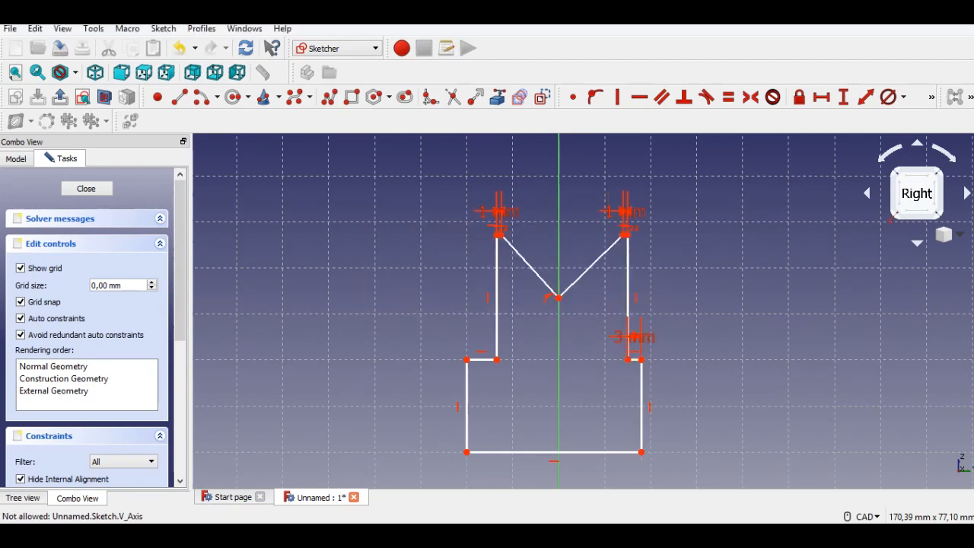
# Step: Constrain the horizontal length of the profile's left shoulder edge to 3 mm
pyautogui.click(481, 359)
pyautogui.write('3')
pyautogui.press('Return')
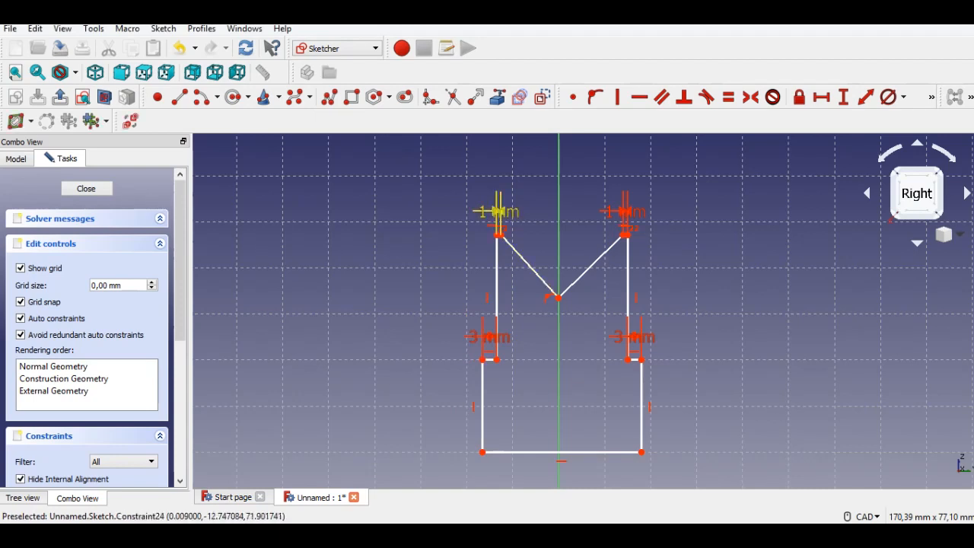
# Step: Move the two 1 mm dimensions above the short top edges clear of the corners and delete both constraints
pyautogui.moveTo(498, 212); pyautogui.dragTo(498, 177)
pyautogui.moveTo(624, 211); pyautogui.dragTo(624, 201)
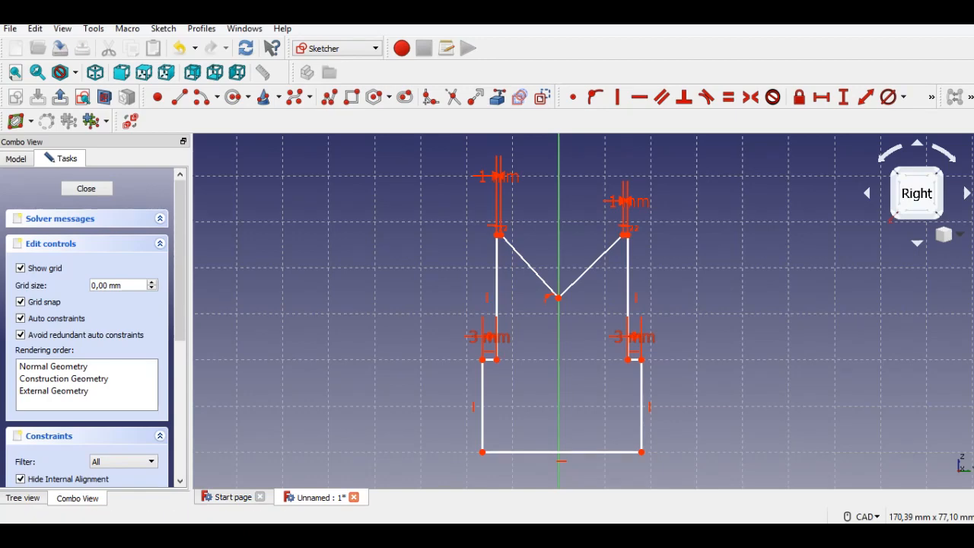
pyautogui.scroll(2, 620, 169)
pyautogui.click(435, 185)
pyautogui.press('Delete')
pyautogui.click(625, 223)
pyautogui.press('Delete')
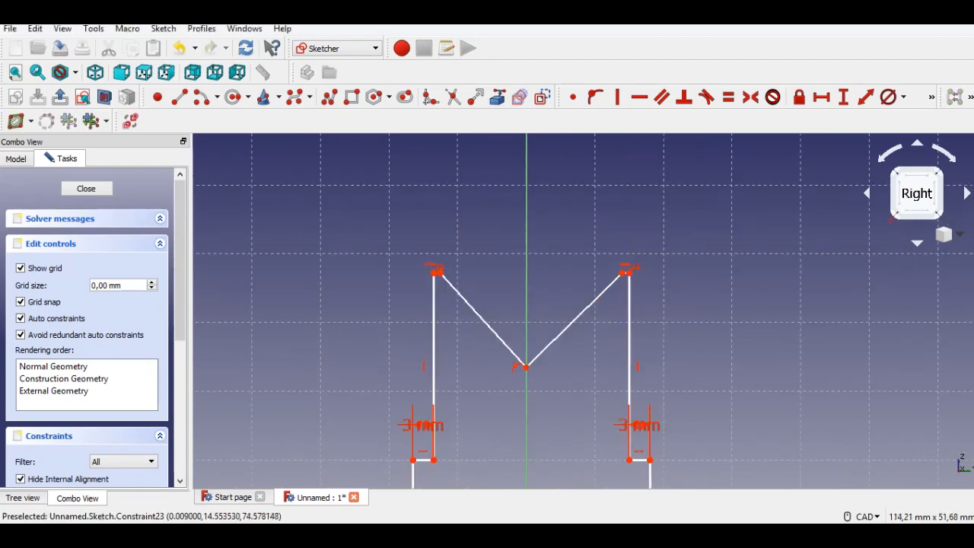
# Step: Constrain the horizontal distance between the profile's two outer top corners to 24 mm
pyautogui.scroll(2, 479, 265)
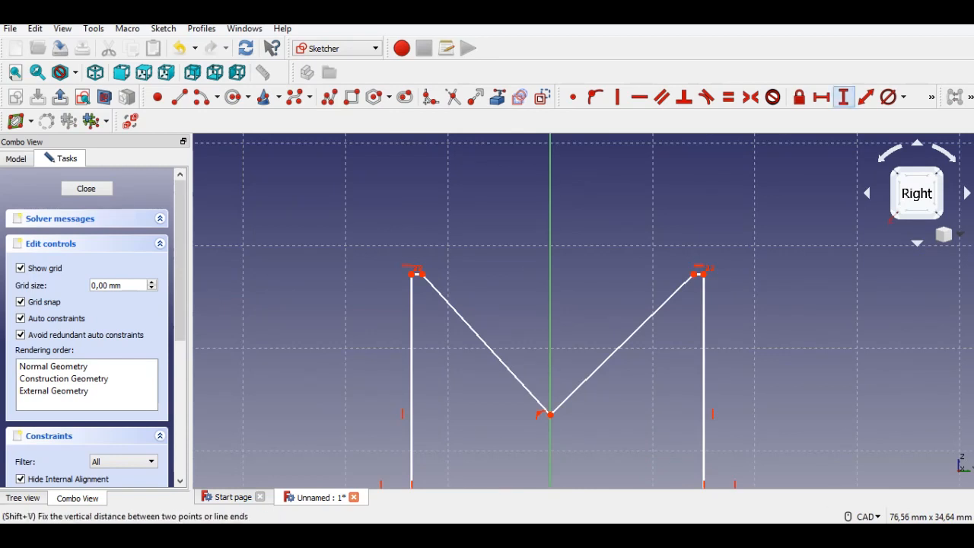
pyautogui.click(844, 97)
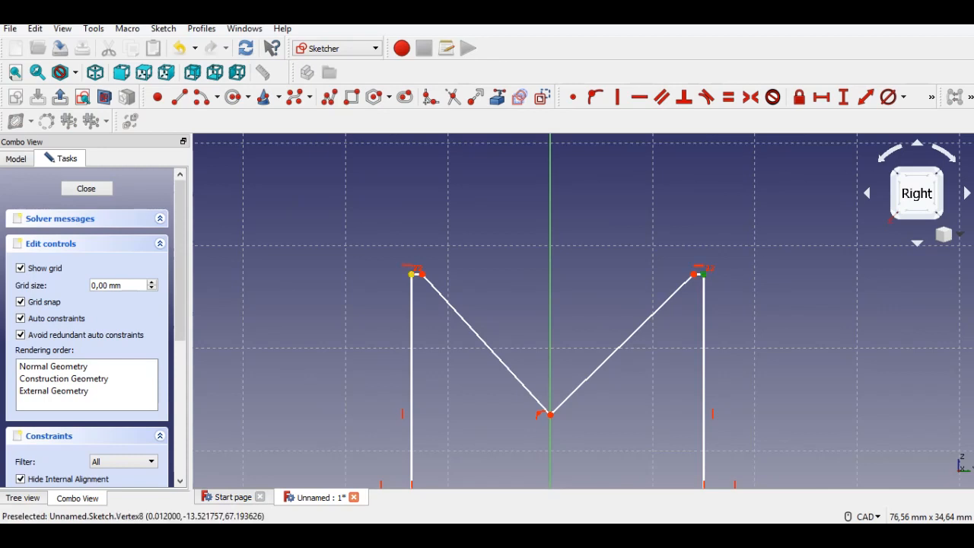
pyautogui.click(412, 274)
pyautogui.write('24')
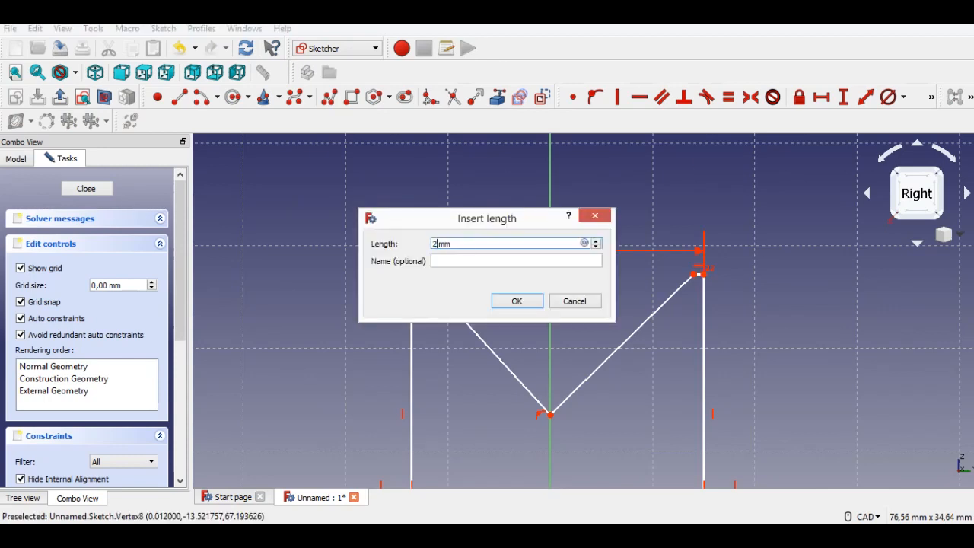
pyautogui.press('Return')
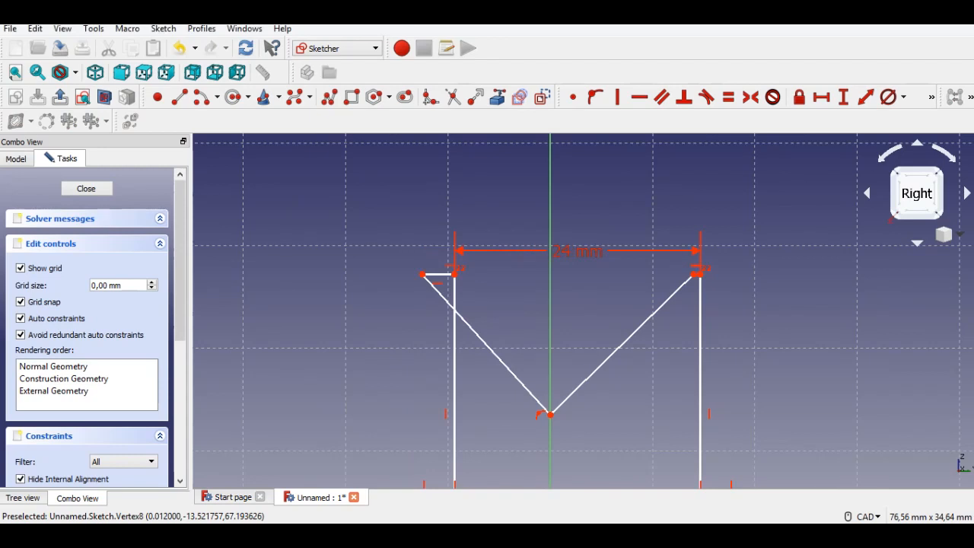
# Step: Move the V-notch's two upper corners inward between the outer corners and constrain both short top edges to 1 mm long
pyautogui.moveTo(425, 274); pyautogui.dragTo(480, 287)
pyautogui.moveTo(694, 287); pyautogui.dragTo(679, 287)
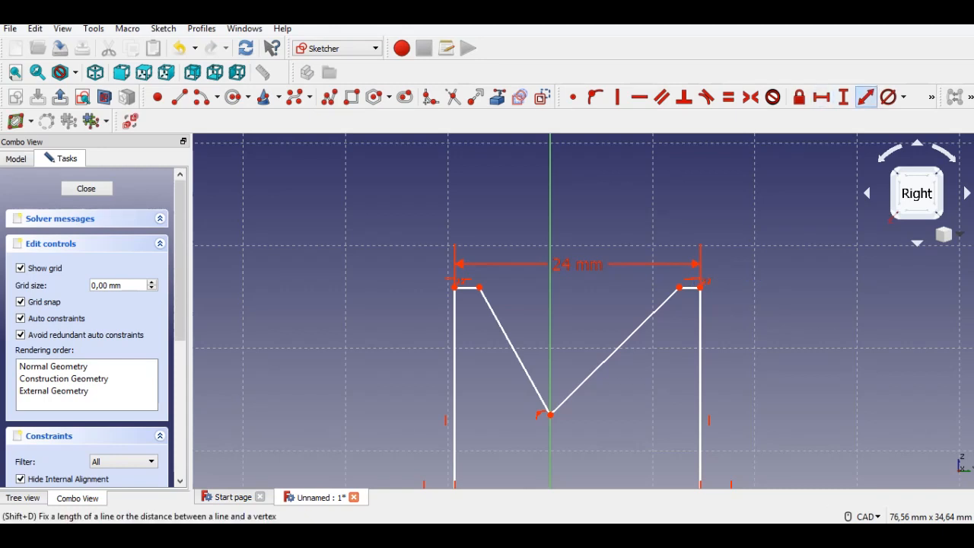
pyautogui.click(690, 288)
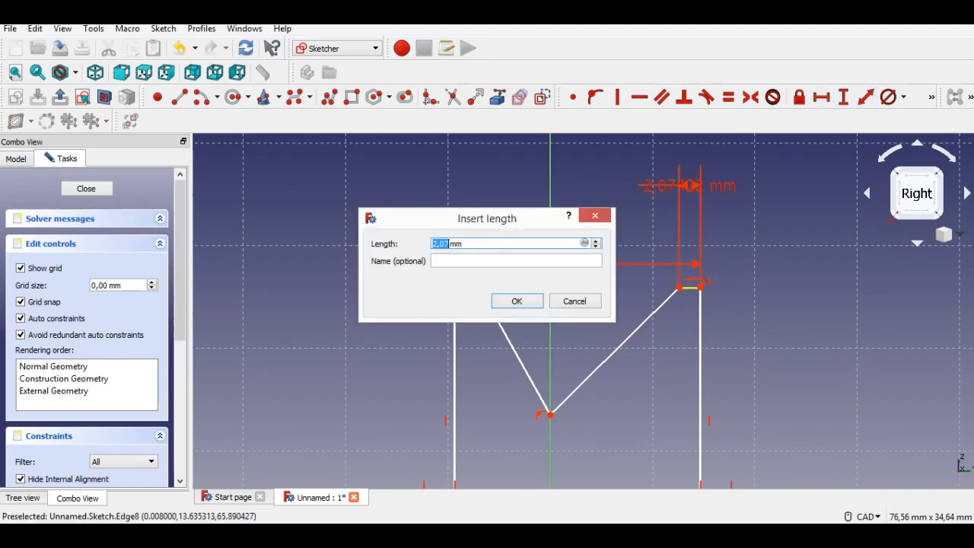
pyautogui.write('2')
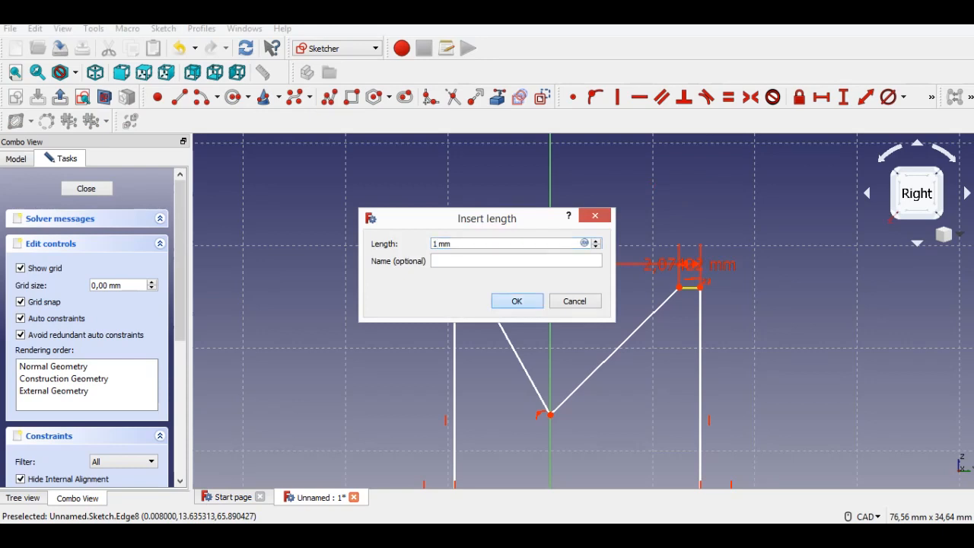
pyautogui.press('Return')
pyautogui.click(467, 287)
pyautogui.write('1')
pyautogui.press('Return')
pyautogui.moveTo(552, 343); pyautogui.dragTo(536, 269, button='middle')
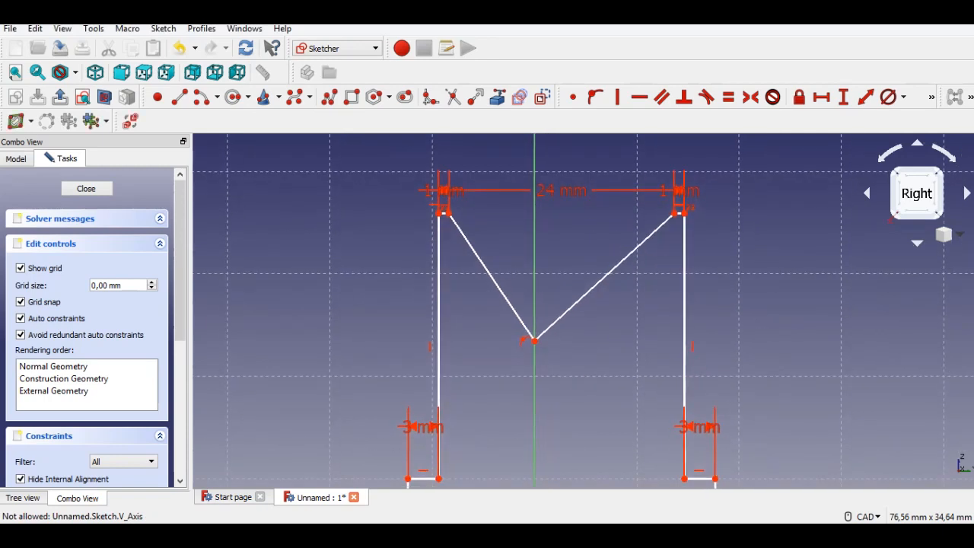
# Step: Constrain the angle between the two slanted lines of the V-notch to 90°
pyautogui.click(932, 97)
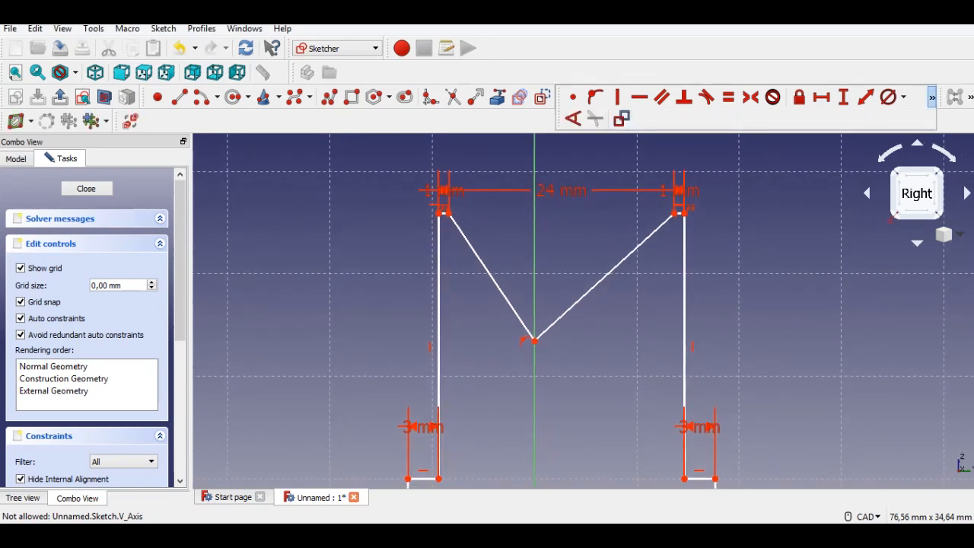
pyautogui.click(570, 118)
pyautogui.click(488, 277)
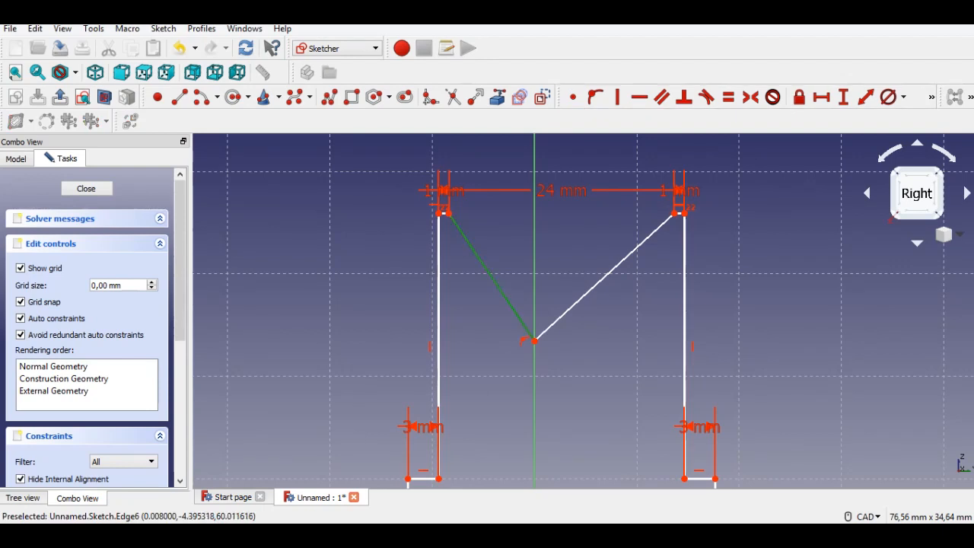
pyautogui.click(620, 263)
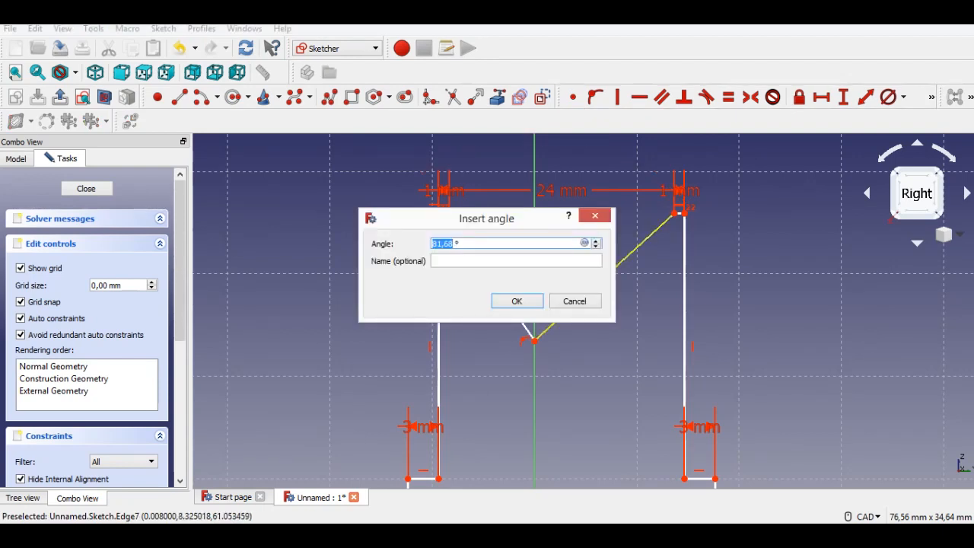
pyautogui.write('60')
pyautogui.press('Return')
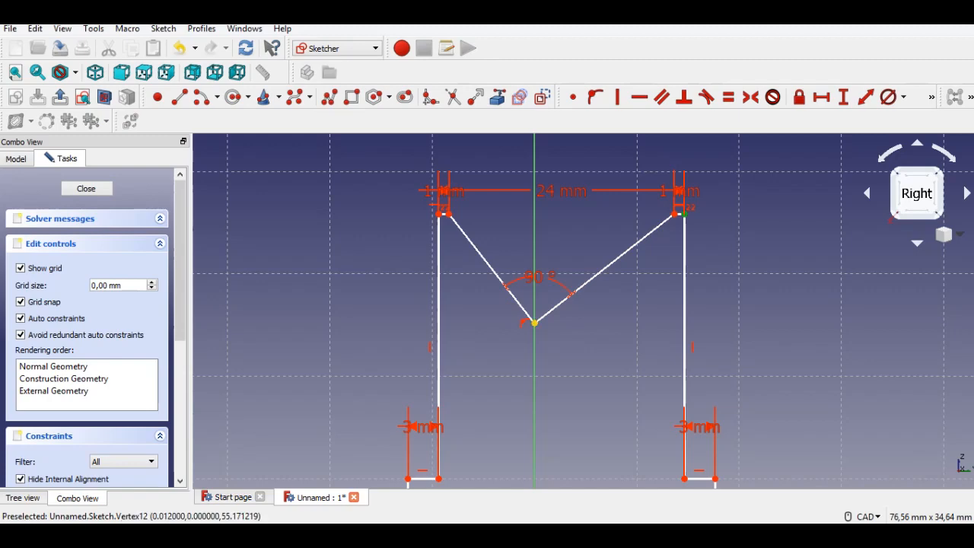
# Step: Constrain the horizontal distance between the V-notch's bottom vertex and the profile's upper-right corner to 12 mm
pyautogui.click(535, 322)
pyautogui.write('10')
pyautogui.press('Return')
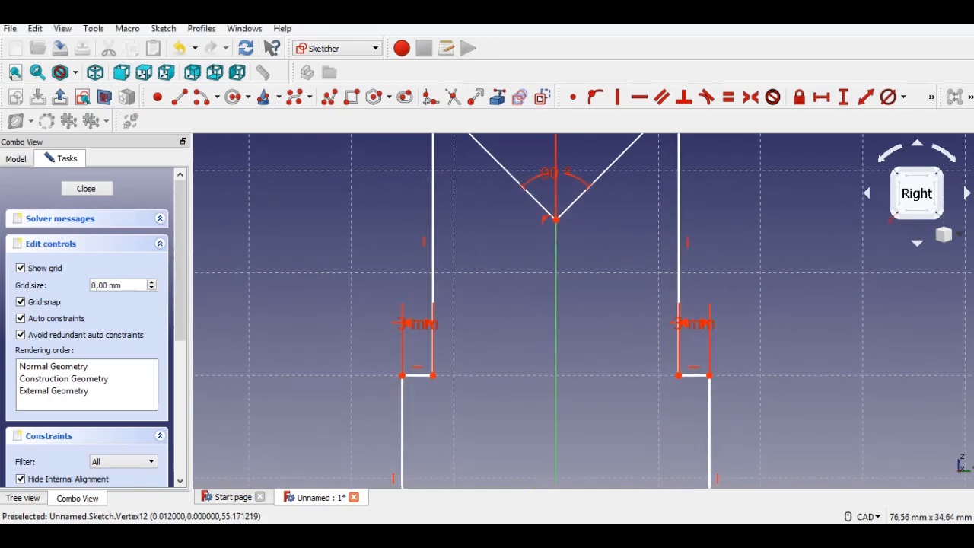
pyautogui.scroll(-2, 581, 272)
pyautogui.moveTo(581, 272); pyautogui.dragTo(584, 308, button='middle')
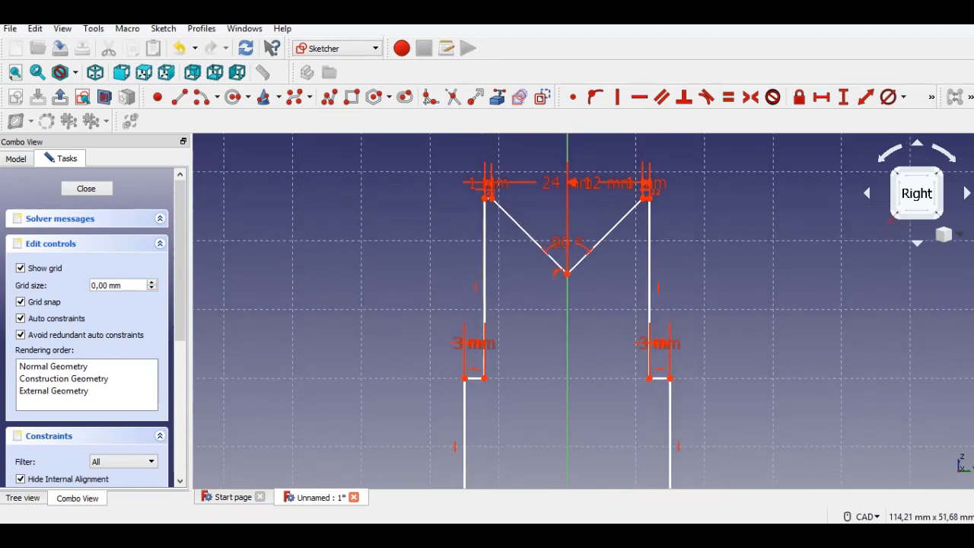
pyautogui.moveTo(582, 304); pyautogui.dragTo(578, 285, button='middle')
pyautogui.click(843, 96)
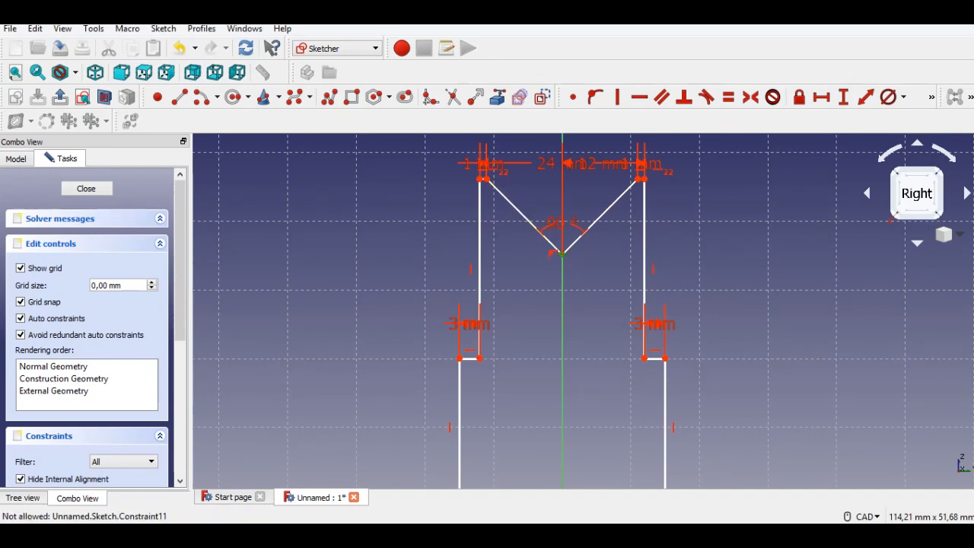
pyautogui.click(480, 179)
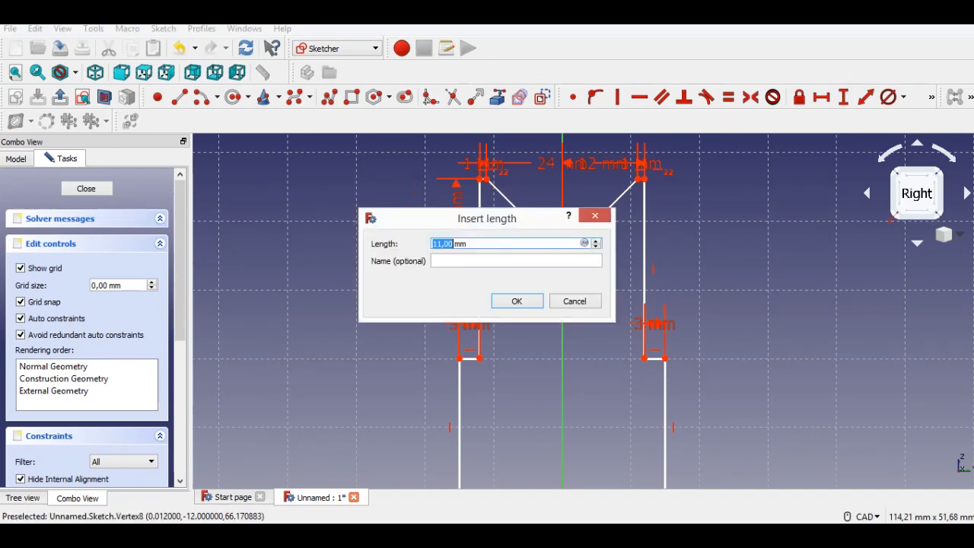
pyautogui.click(517, 301)
pyautogui.press('Return')
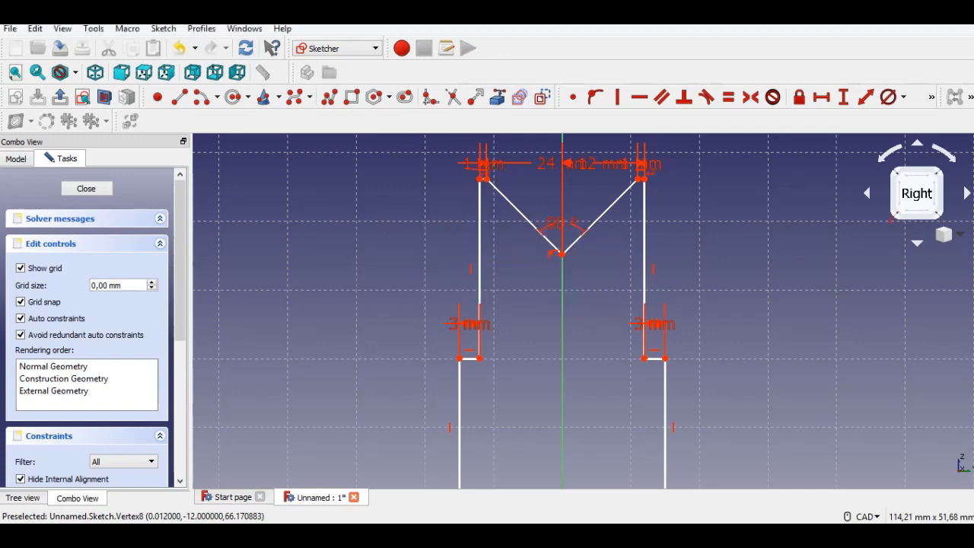
pyautogui.press('Escape')
# Step: Move the 12 mm dimension above the 24 mm dimension so the two no longer overlap
pyautogui.moveTo(607, 210)
pyautogui.mouseDown(button='middle')
pyautogui.moveTo(607, 271)
pyautogui.moveTo(593, 304)
pyautogui.mouseUp(button='middle')
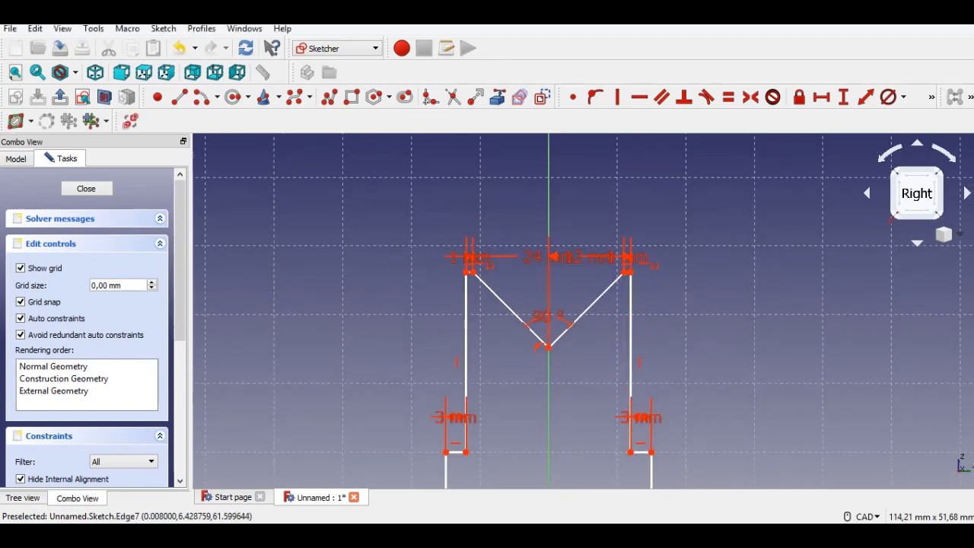
pyautogui.moveTo(592, 258); pyautogui.dragTo(592, 220)
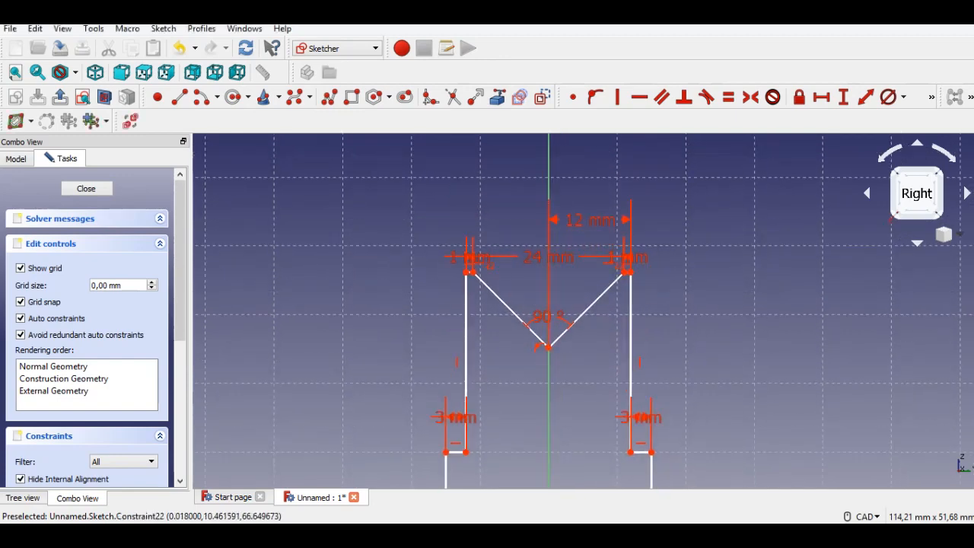
# Step: Constrain the profile's bottom-right corner 15 mm vertically from the origin and place the dimension to the right of the profile
pyautogui.moveTo(593, 411); pyautogui.dragTo(584, 230, button='middle')
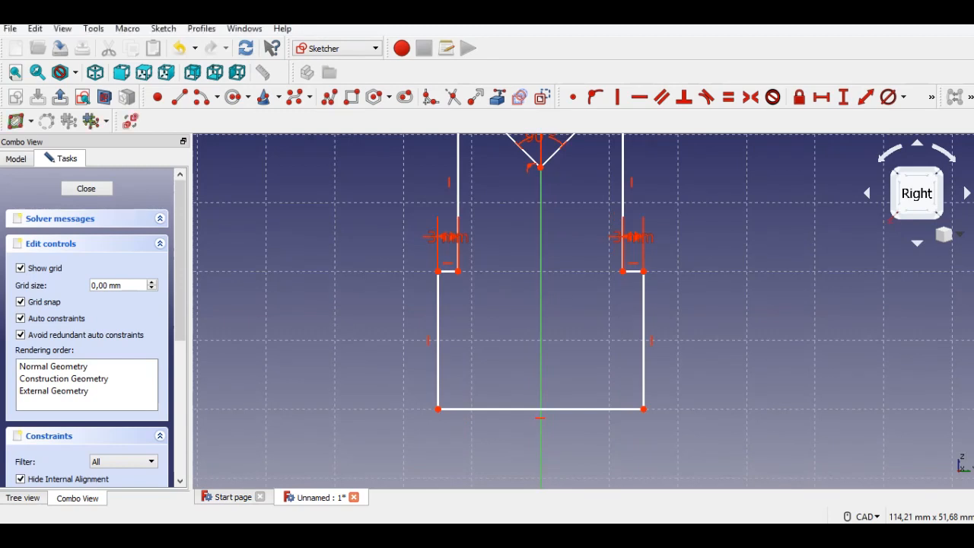
pyautogui.moveTo(584, 231)
pyautogui.mouseDown(button='middle')
pyautogui.moveTo(470, 299)
pyautogui.moveTo(498, 312)
pyautogui.moveTo(565, 258)
pyautogui.moveTo(567, 272)
pyautogui.mouseUp(button='middle')
pyautogui.scroll(-2, 698, 271)
pyautogui.moveTo(699, 271); pyautogui.dragTo(682, 230, button='middle')
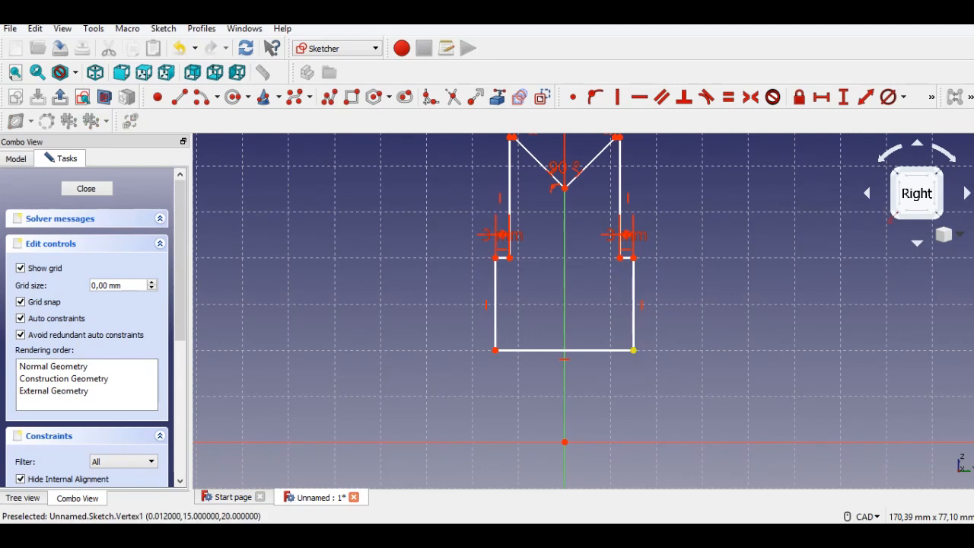
pyautogui.click(634, 350)
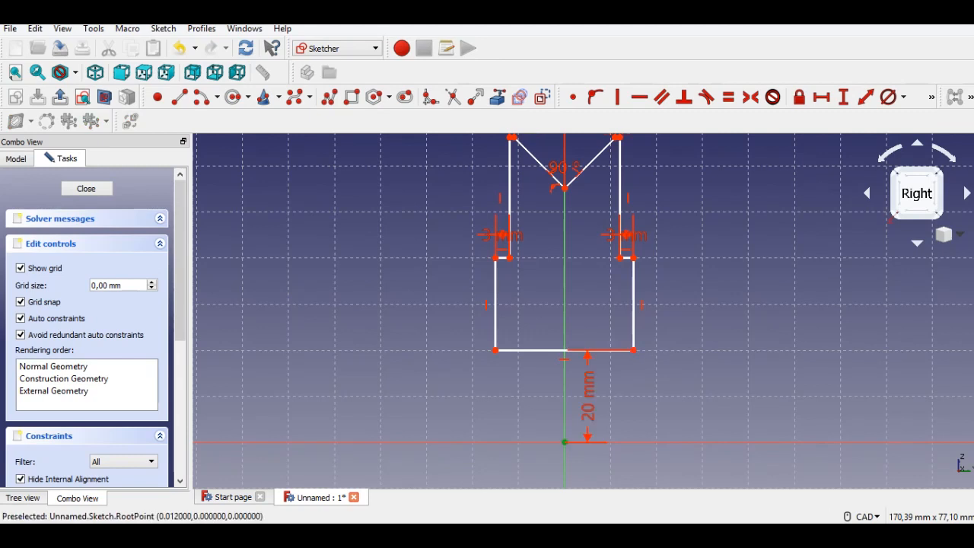
pyautogui.click(565, 443)
pyautogui.press('i')
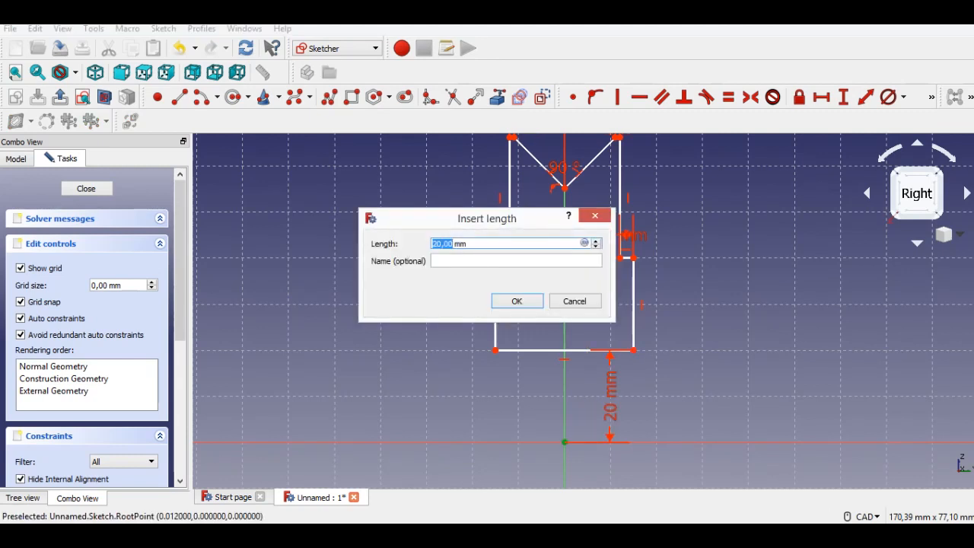
pyautogui.write('15')
pyautogui.press('Return')
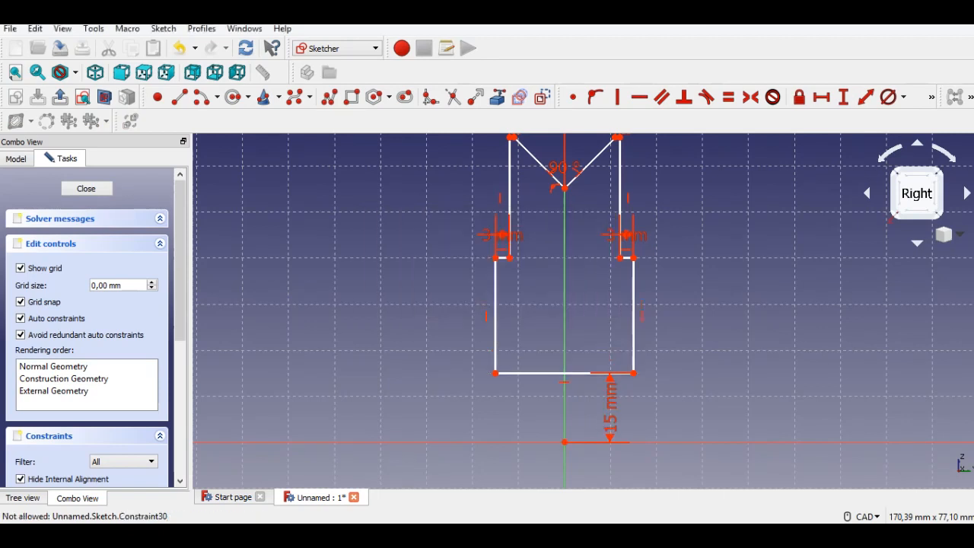
pyautogui.moveTo(612, 407); pyautogui.dragTo(719, 407)
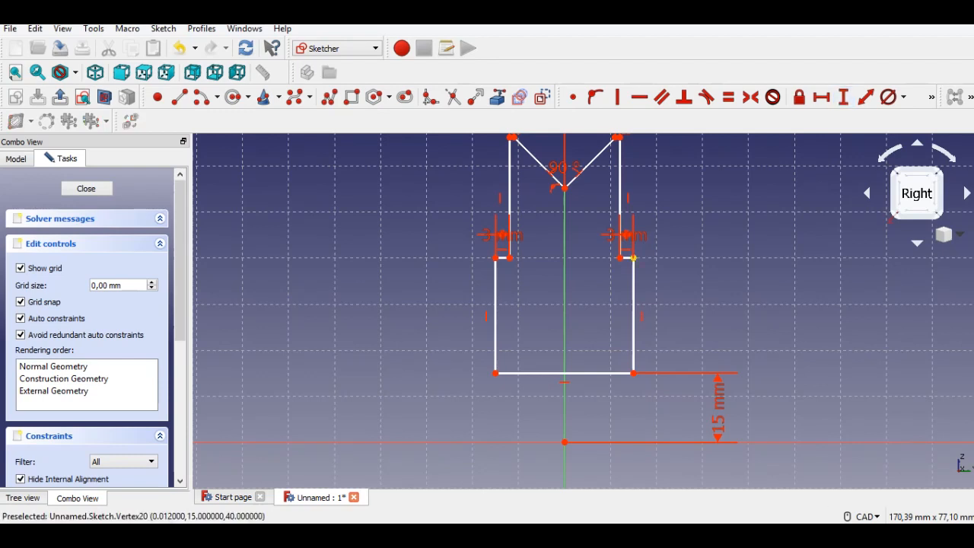
# Step: Constrain the right and left shoulders of the profile each 20 mm vertically from the origin
pyautogui.click(634, 258)
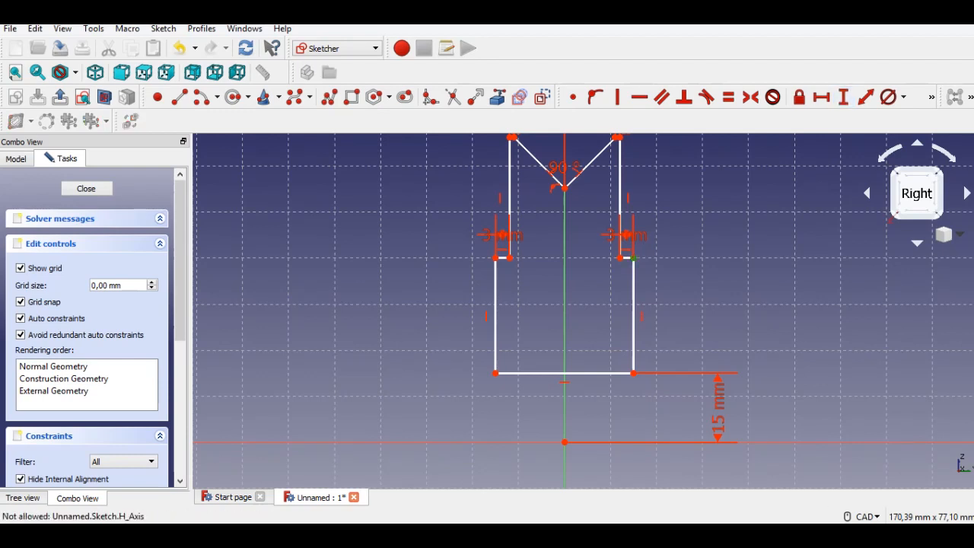
pyautogui.click(565, 443)
pyautogui.write('20')
pyautogui.press('Return')
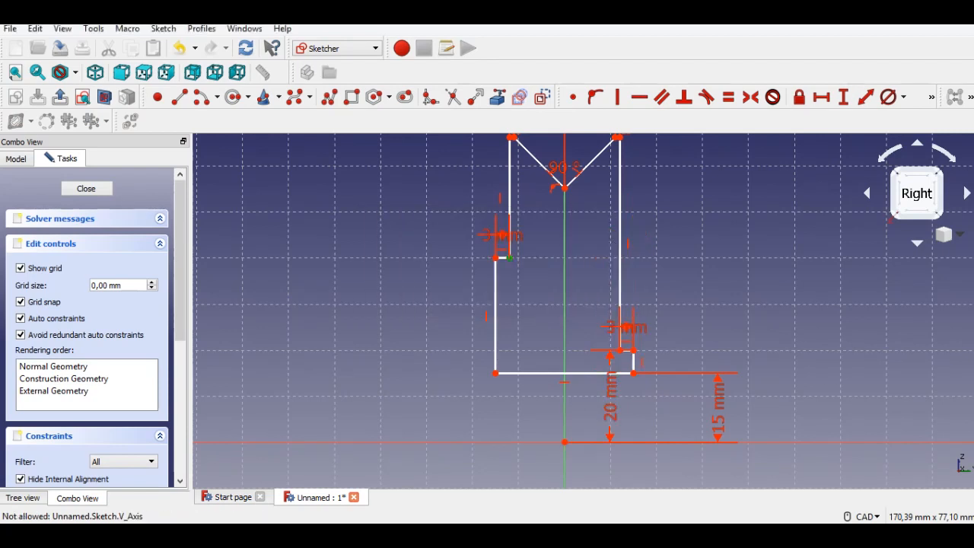
pyautogui.click(565, 442)
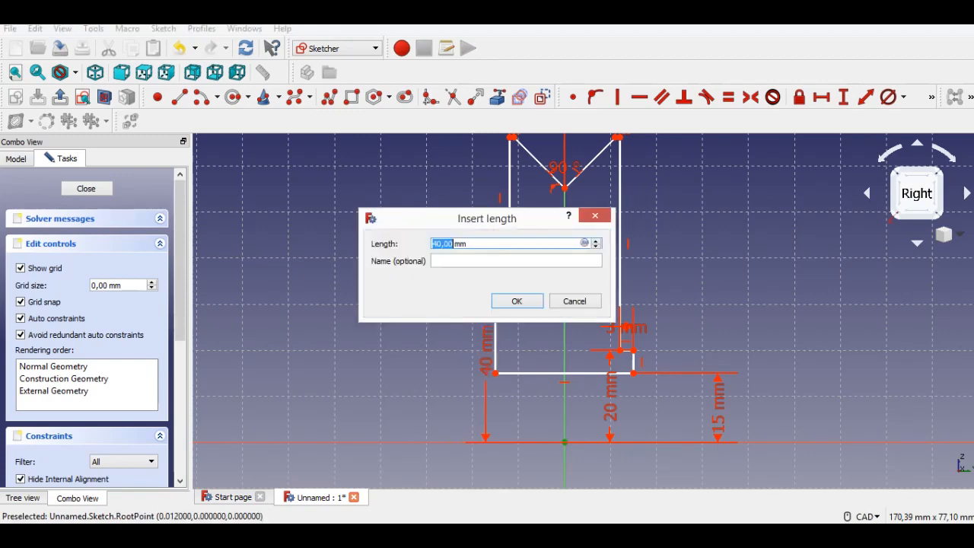
pyautogui.write('20')
pyautogui.press('Return')
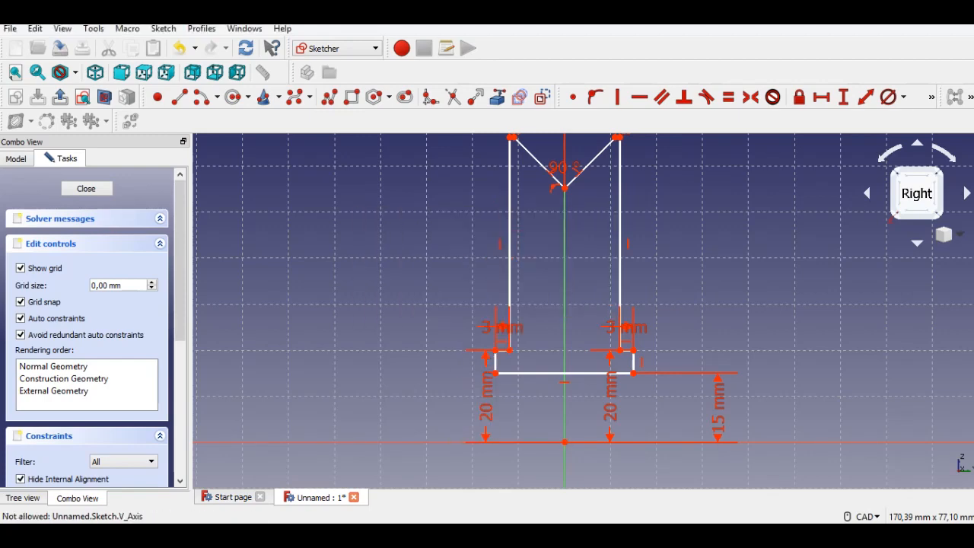
# Step: Constrain the profile's upper-left corner 50 mm vertically from the origin
pyautogui.moveTo(539, 335); pyautogui.dragTo(533, 367, button='middle')
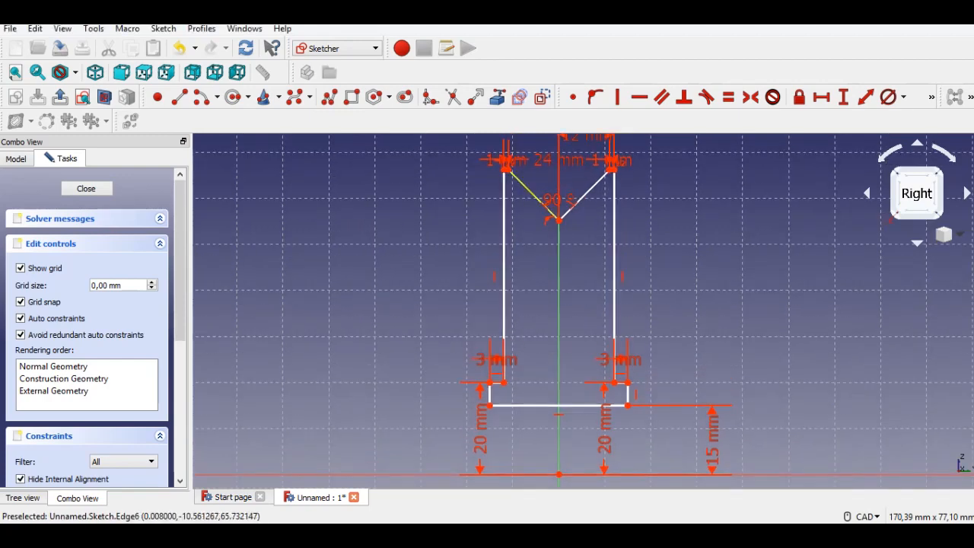
pyautogui.scroll(2, 517, 204)
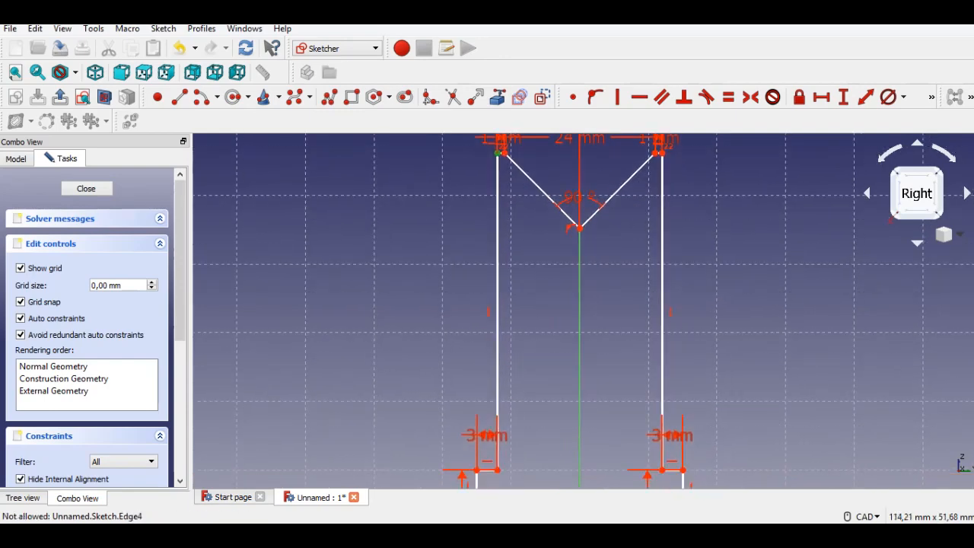
pyautogui.scroll(-2, 548, 373)
pyautogui.moveTo(548, 373); pyautogui.dragTo(529, 284, button='middle')
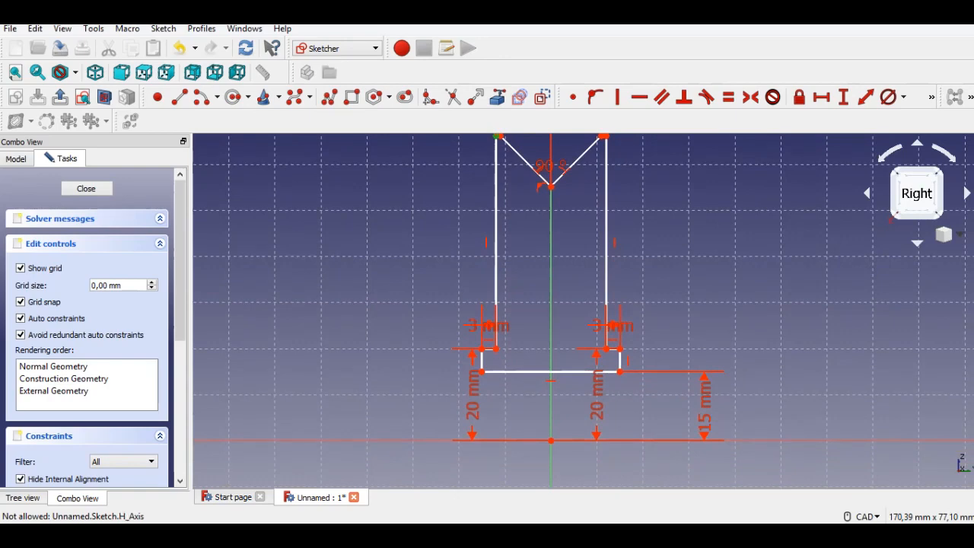
pyautogui.click(551, 441)
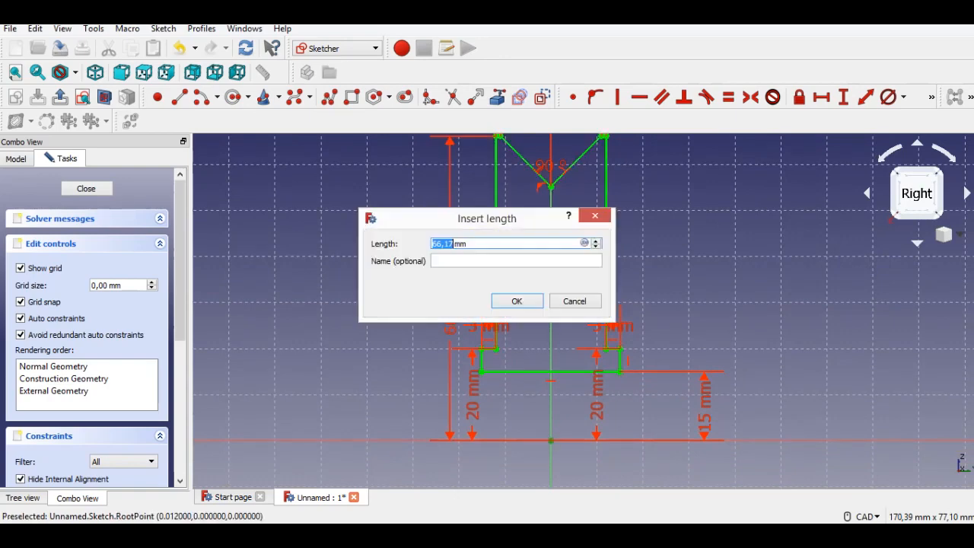
pyautogui.write('50')
pyautogui.press('Return')
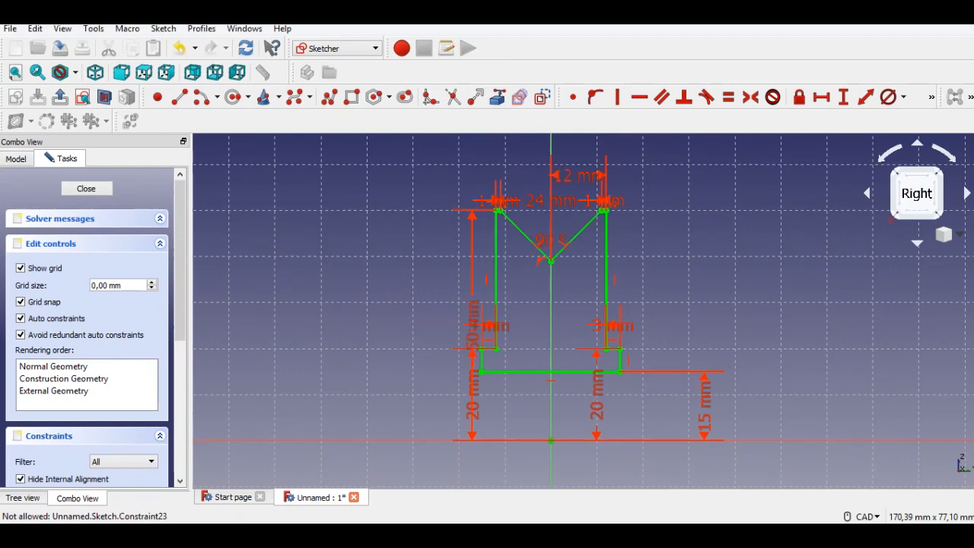
# Step: Finish editing the profile sketch and return to the part's 3D view
pyautogui.moveTo(551, 440); pyautogui.dragTo(540, 419, button='middle')
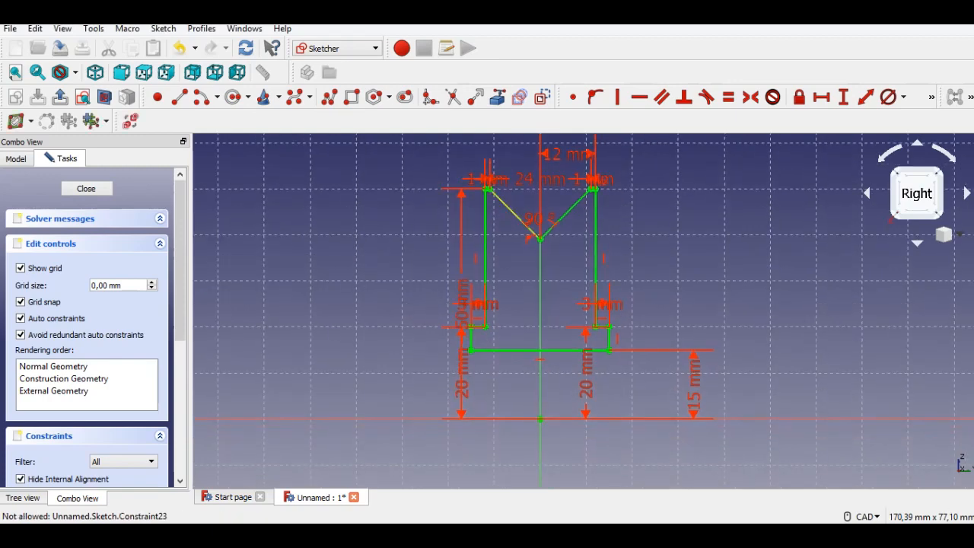
pyautogui.click(60, 97)
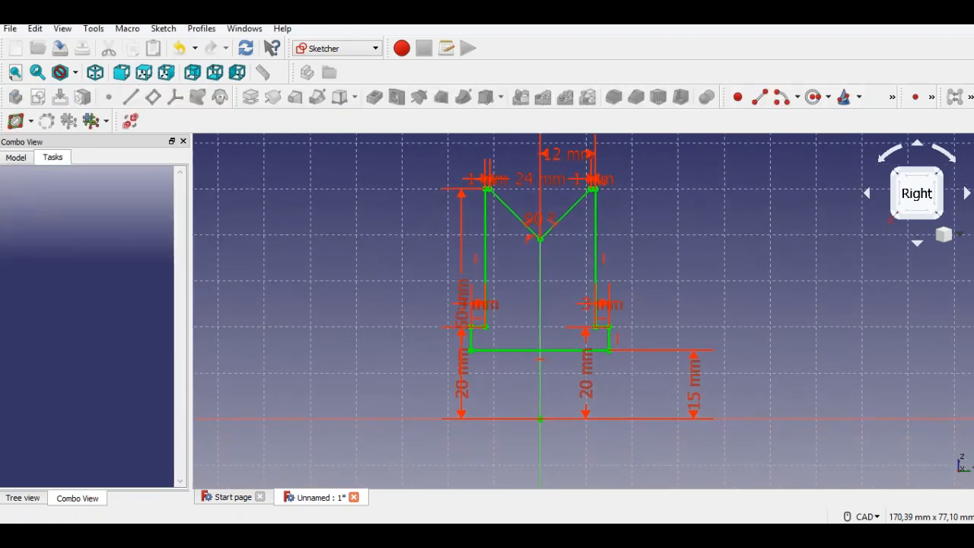
pyautogui.moveTo(509, 350); pyautogui.dragTo(504, 359, button='middle')
pyautogui.scroll(-2, 503, 292)
pyautogui.moveTo(503, 292); pyautogui.dragTo(483, 325, button='middle')
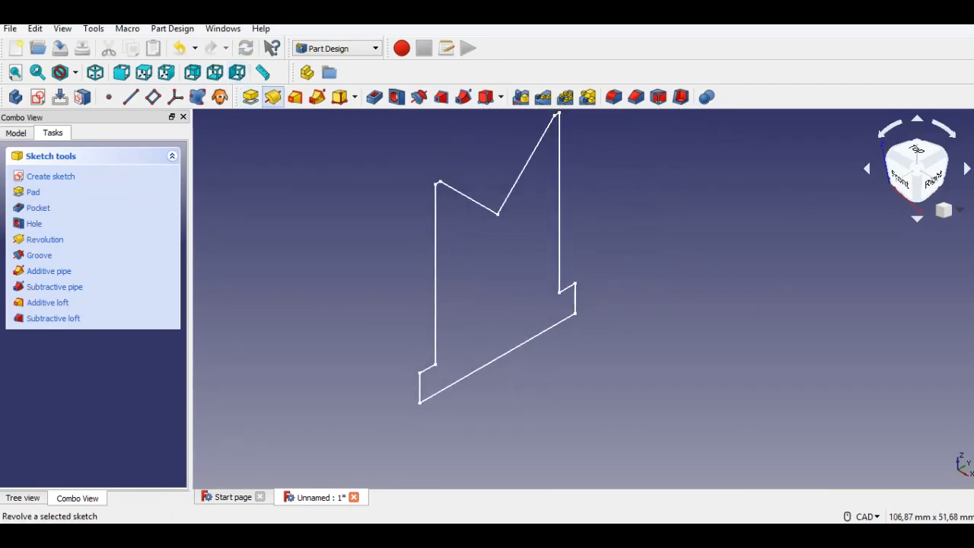
pyautogui.moveTo(457, 228); pyautogui.dragTo(445, 255, button='middle')
# Step: Revolve the profile sketch 360° about the base Y axis, with the direction reversed
pyautogui.click(273, 96)
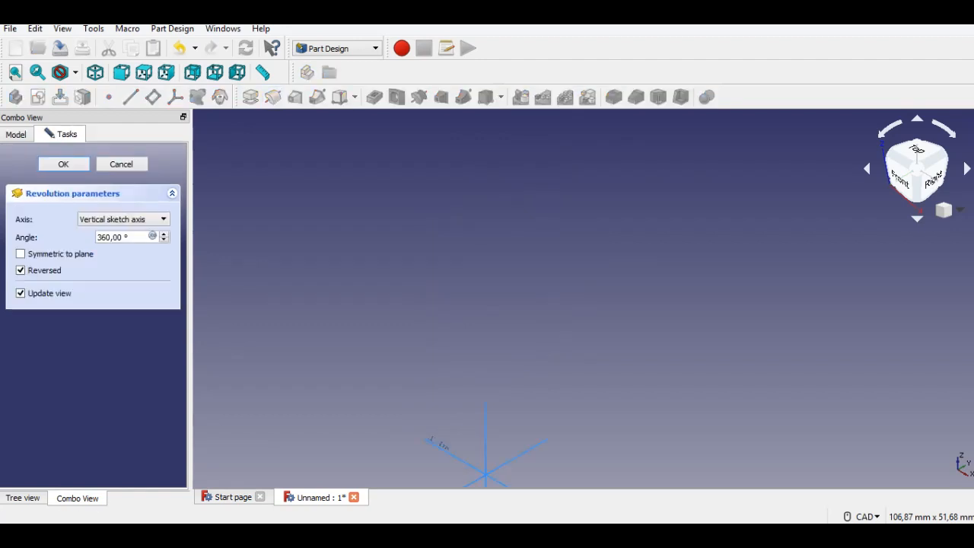
pyautogui.scroll(-2, 447, 432)
pyautogui.scroll(-2, 424, 373)
pyautogui.scroll(2, 430, 422)
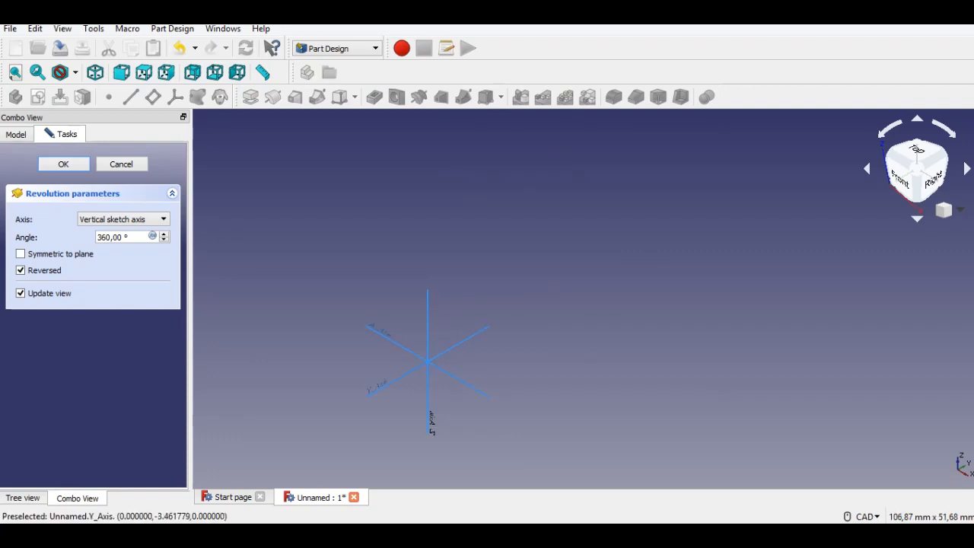
pyautogui.click(392, 382)
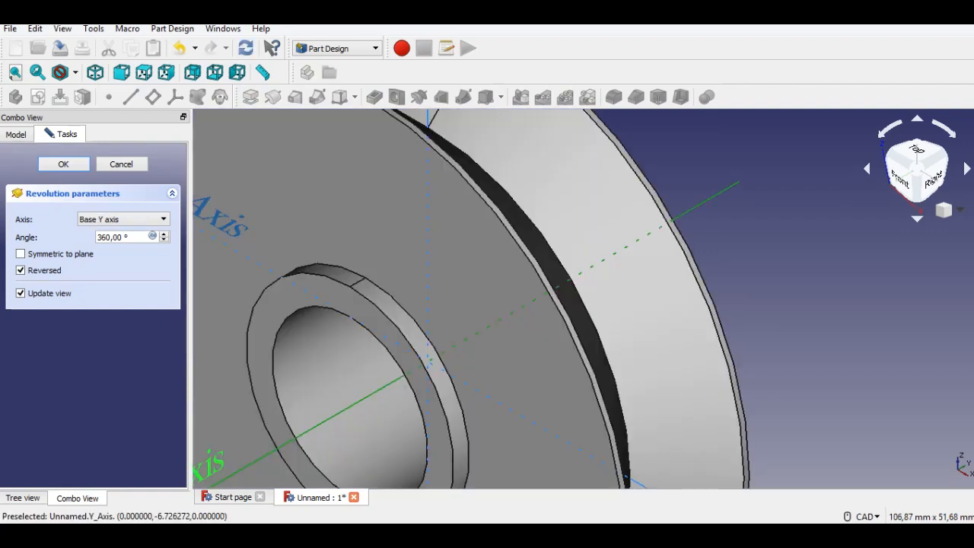
pyautogui.scroll(-2, 391, 382)
pyautogui.moveTo(435, 323); pyautogui.dragTo(536, 299, button='middle')
pyautogui.click(63, 163)
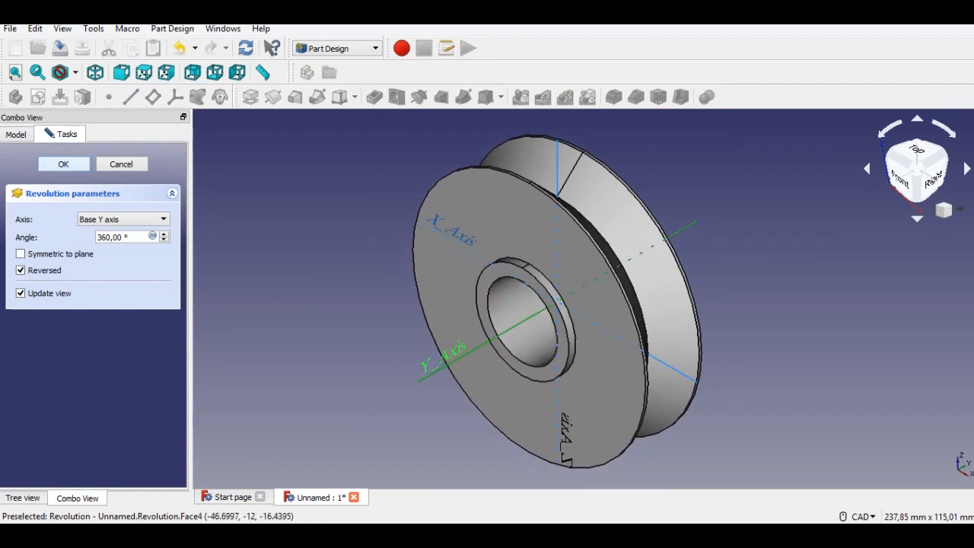
# Step: Create a new sketch on the large flat side face of the revolved wheel
pyautogui.click(488, 212)
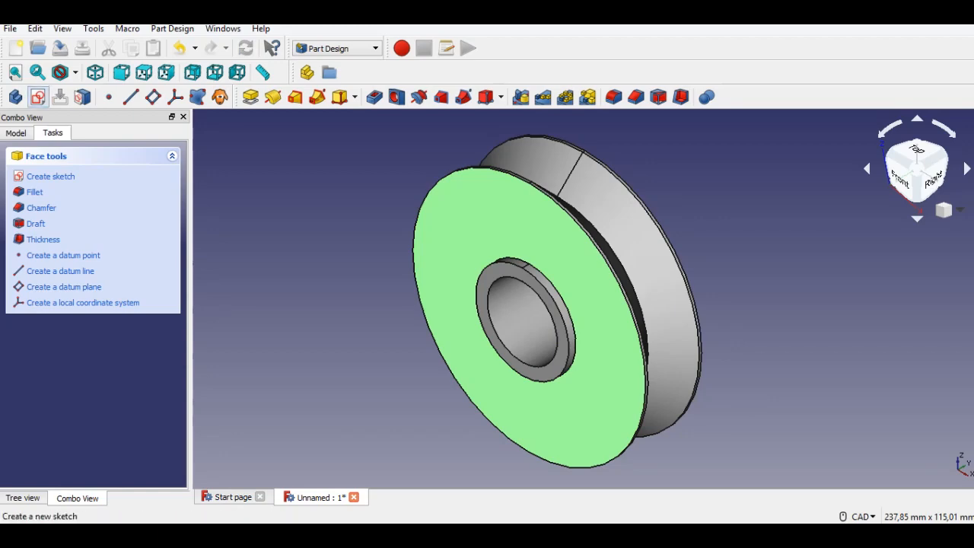
pyautogui.click(38, 97)
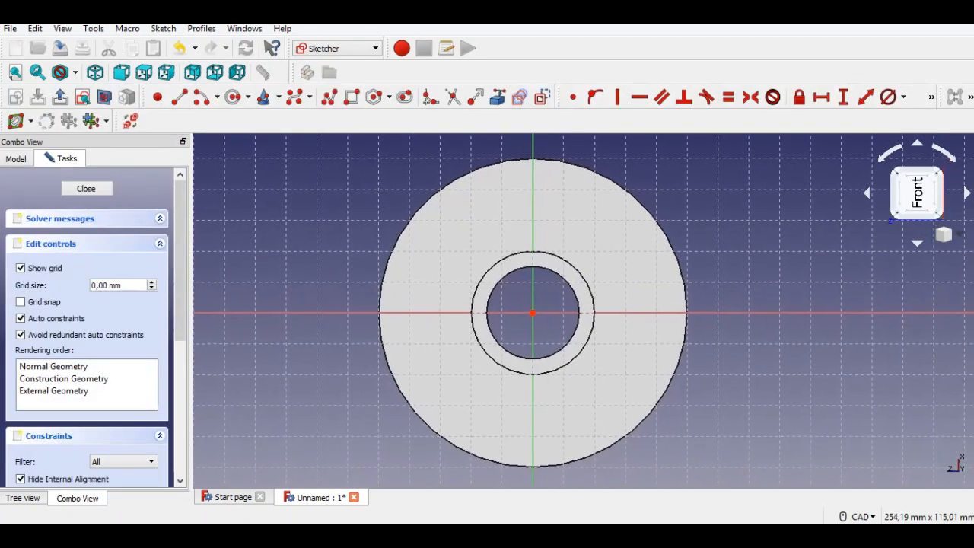
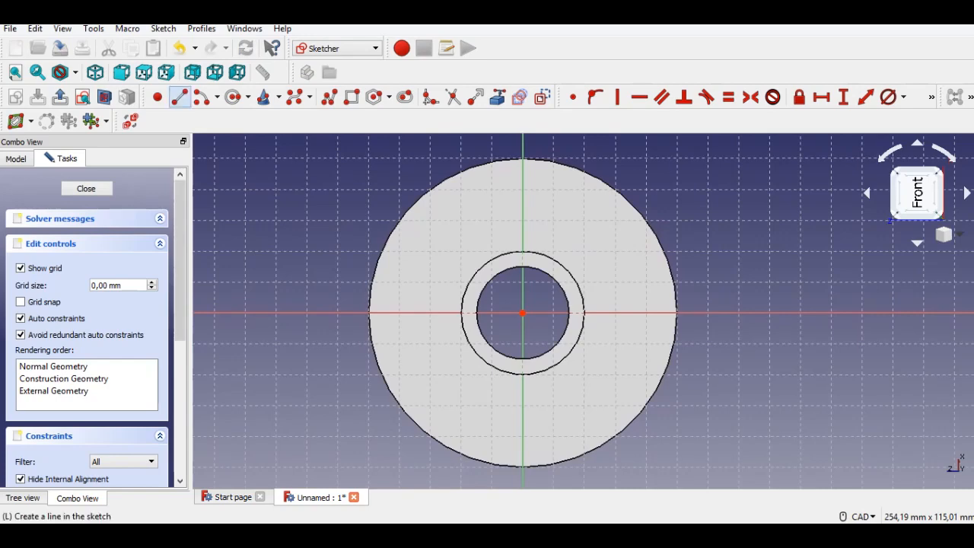
# Step: Draw a vertical line upward from the sketch origin and constrain its length to 30 mm
pyautogui.click(180, 96)
pyautogui.click(522, 312)
pyautogui.click(522, 206)
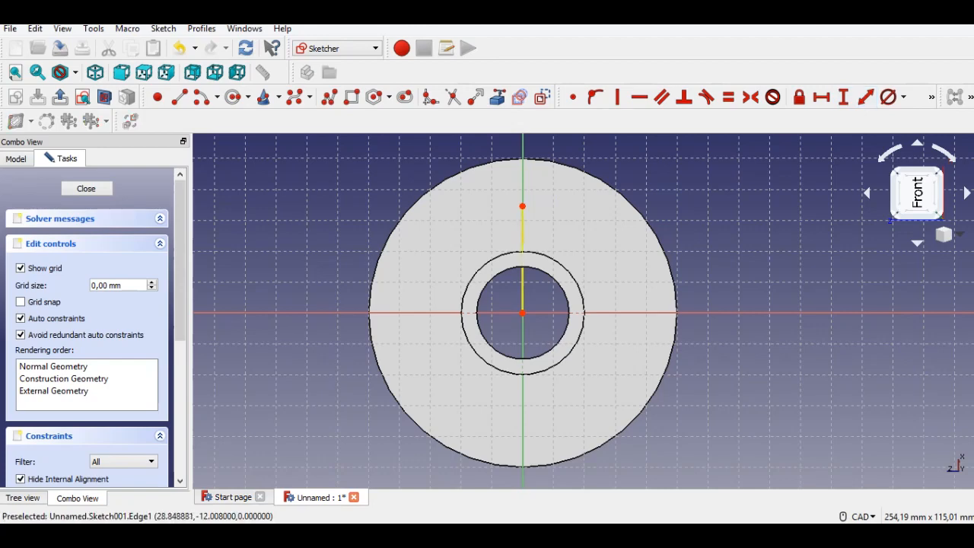
pyautogui.click(522, 221)
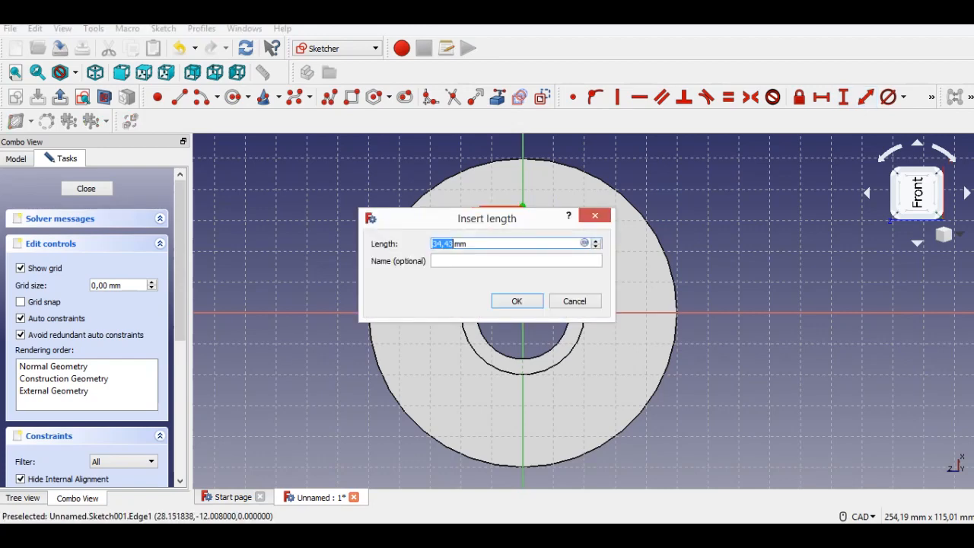
pyautogui.write('30')
pyautogui.press('Return')
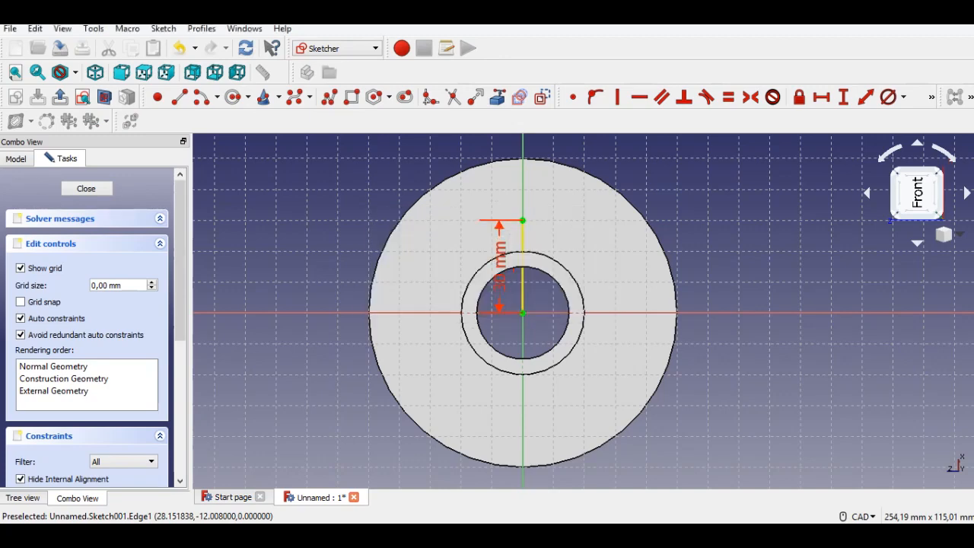
# Step: Draw a 10 mm diameter circle centred on the line's upper end, and delete the vertical line
pyautogui.click(233, 96)
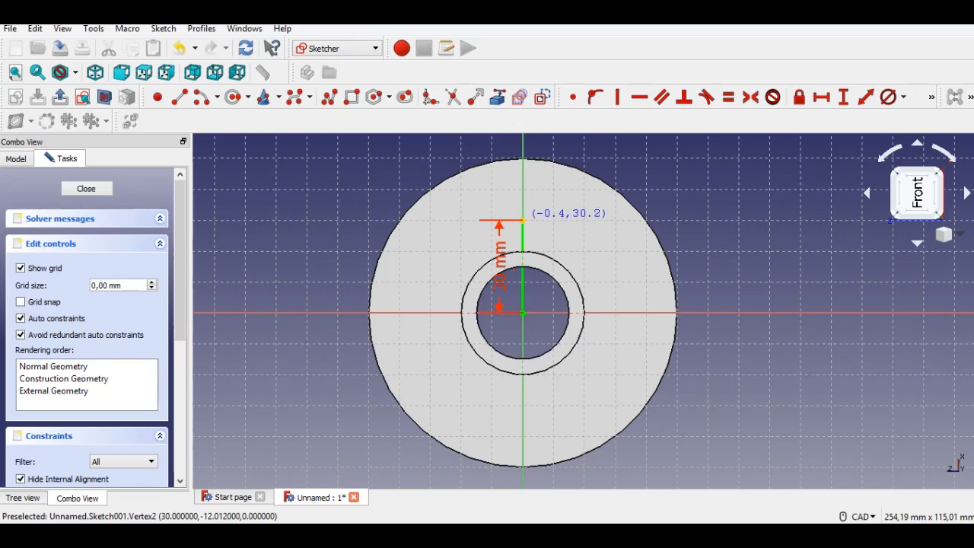
pyautogui.click(522, 221)
pyautogui.click(541, 233)
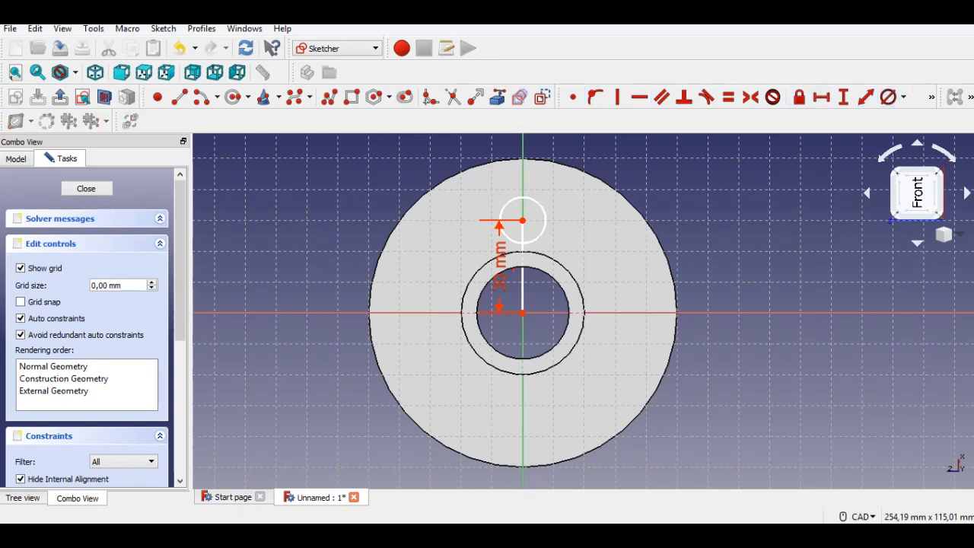
pyautogui.click(523, 201)
pyautogui.write('10')
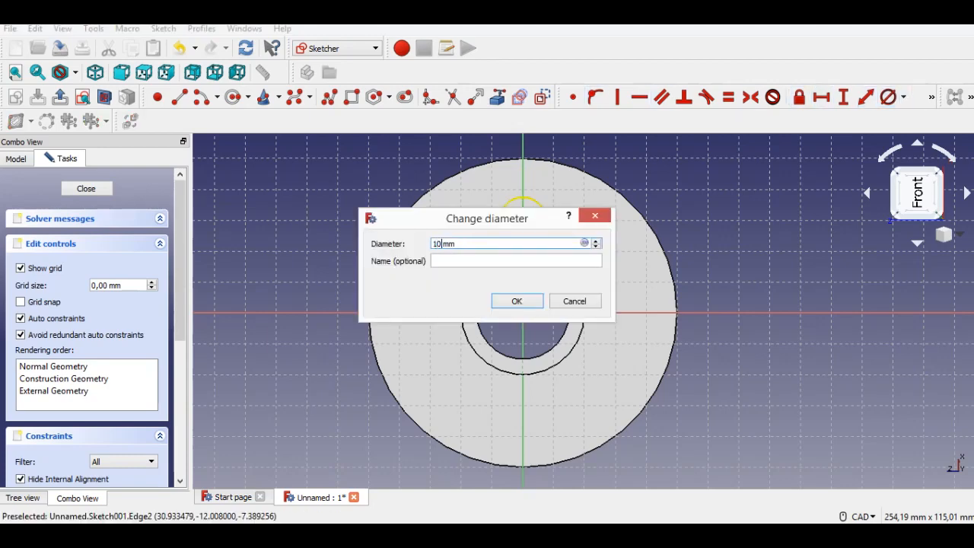
pyautogui.press('Return')
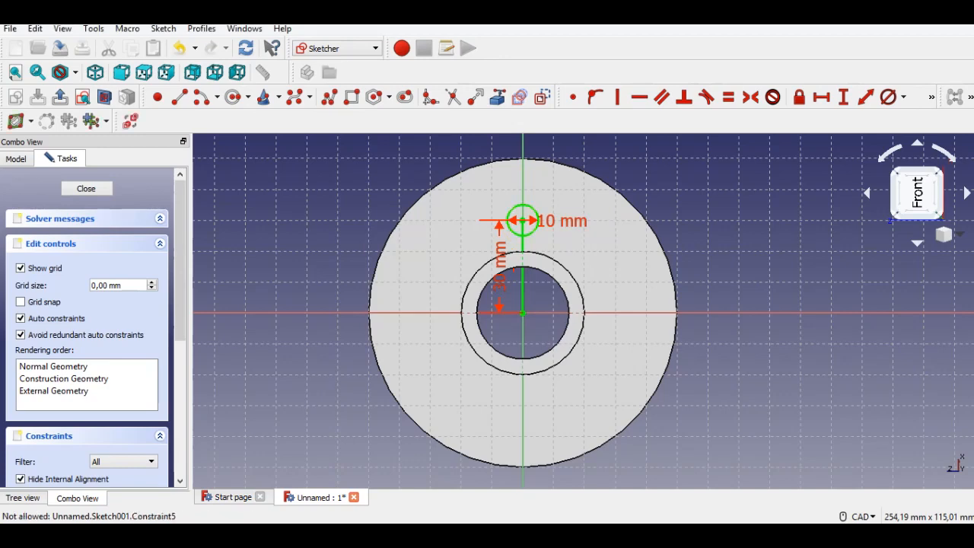
pyautogui.press('Delete')
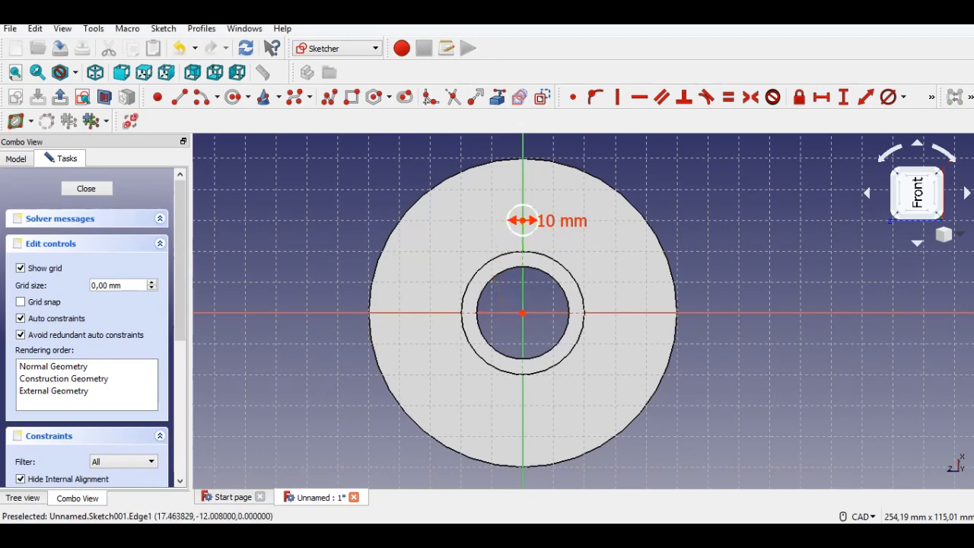
# Step: Finish editing the sketch and cut its circle through the whole pulley with a Through all pocket
pyautogui.click(61, 97)
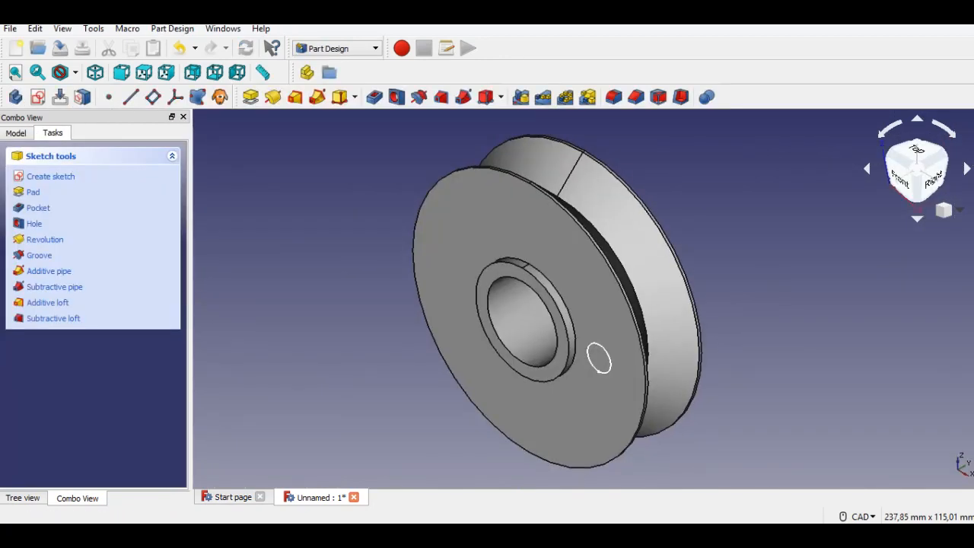
pyautogui.click(374, 97)
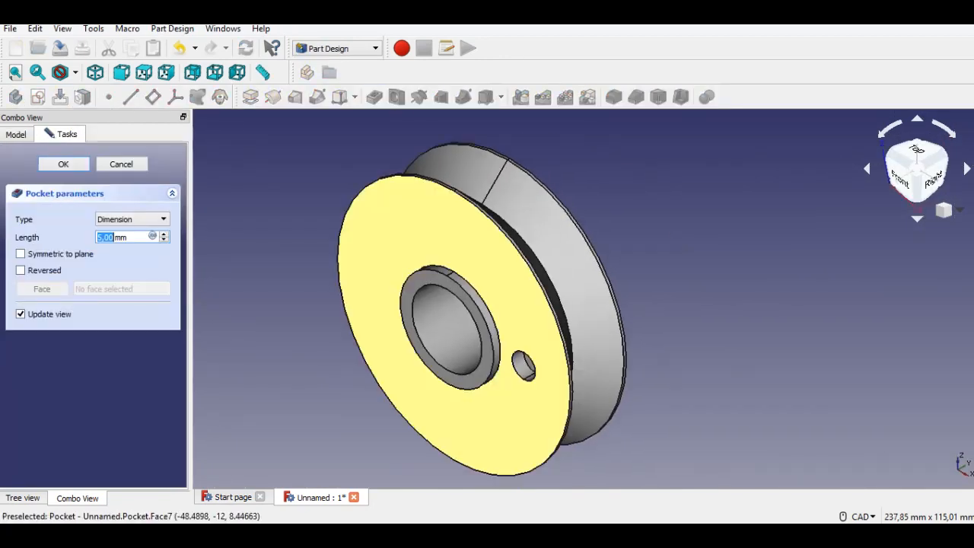
pyautogui.click(131, 219)
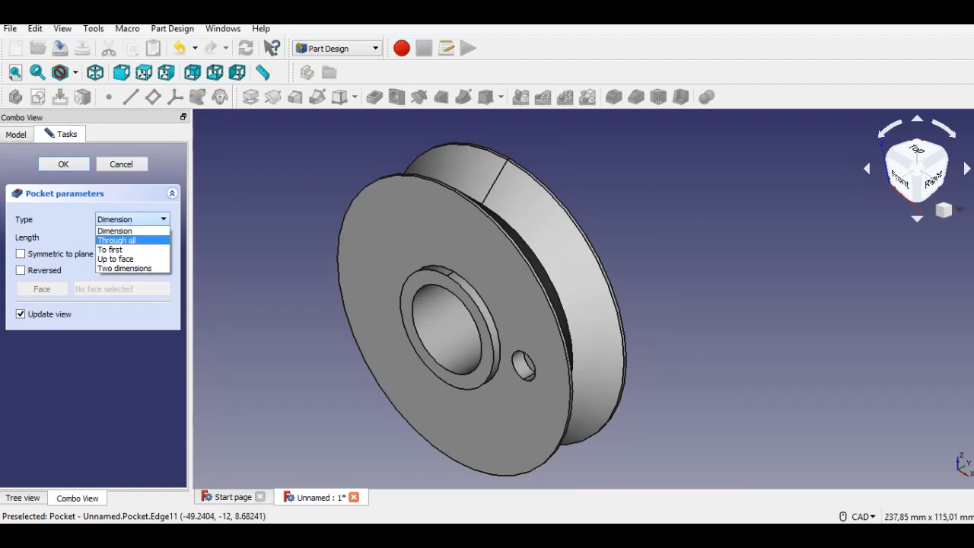
pyautogui.click(114, 233)
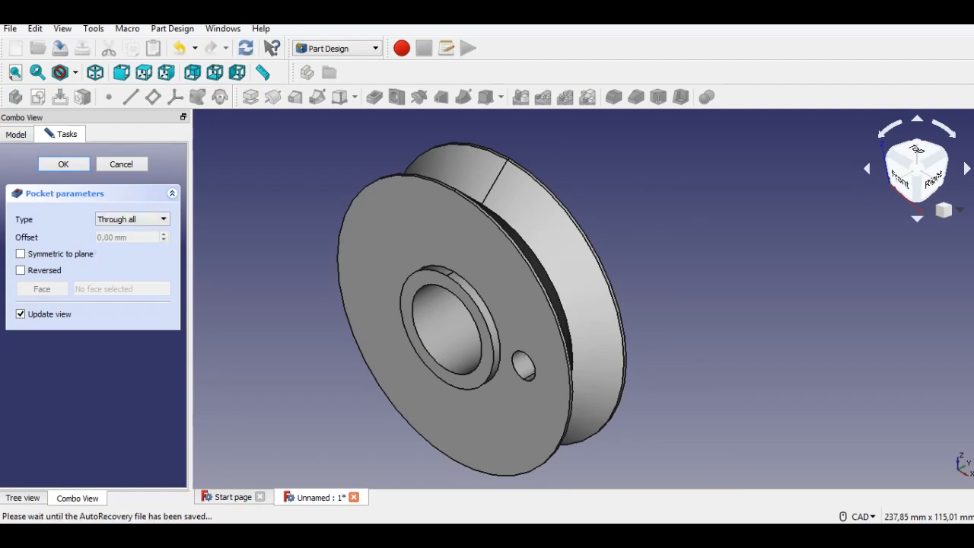
pyautogui.click(63, 164)
# Step: Create a polar pattern of the Pocket feature about the normal sketch axis with 5 occurrences
pyautogui.moveTo(487, 320); pyautogui.dragTo(524, 303, button='middle')
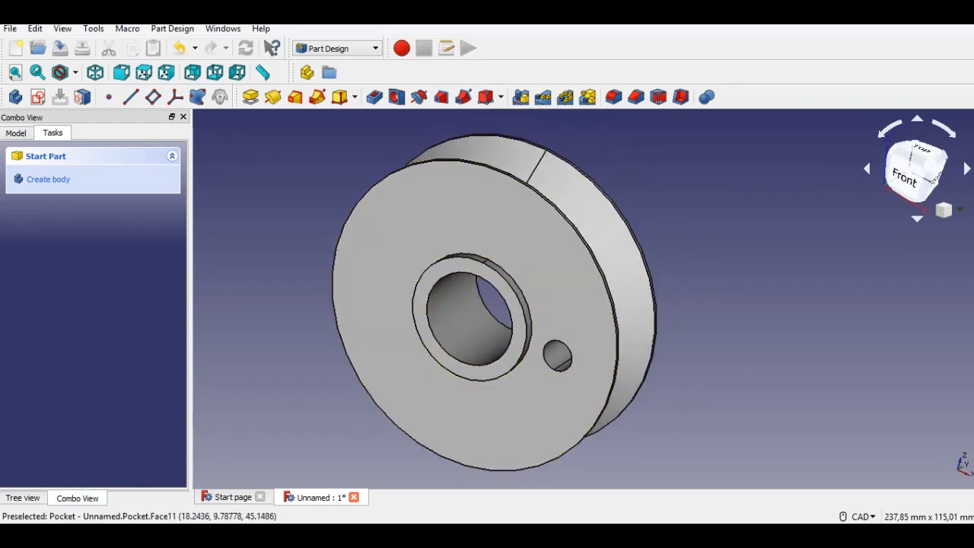
pyautogui.click(565, 97)
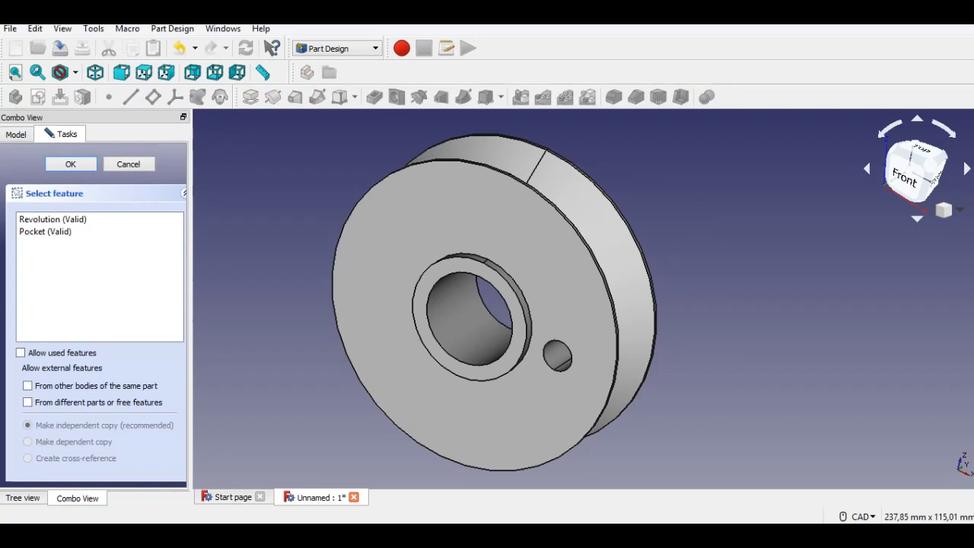
pyautogui.click(45, 232)
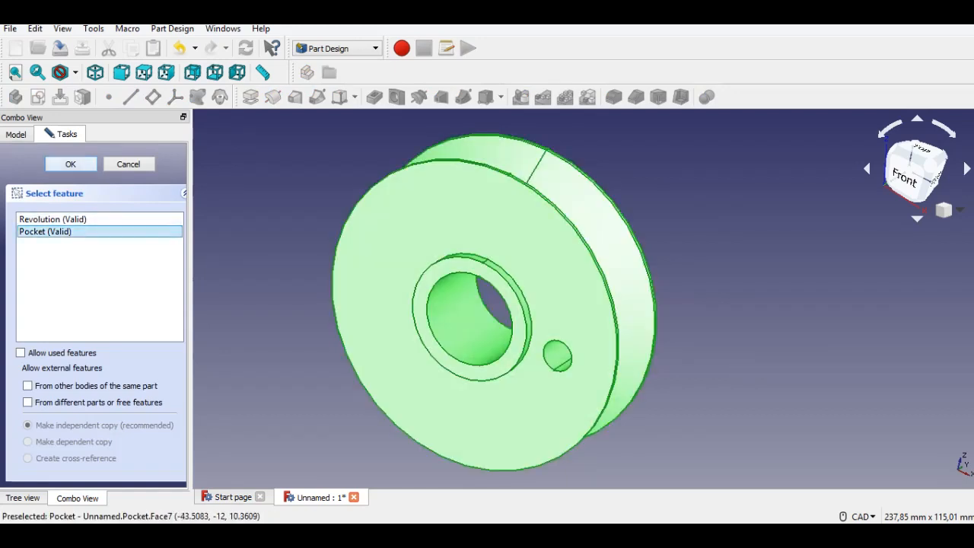
pyautogui.click(70, 164)
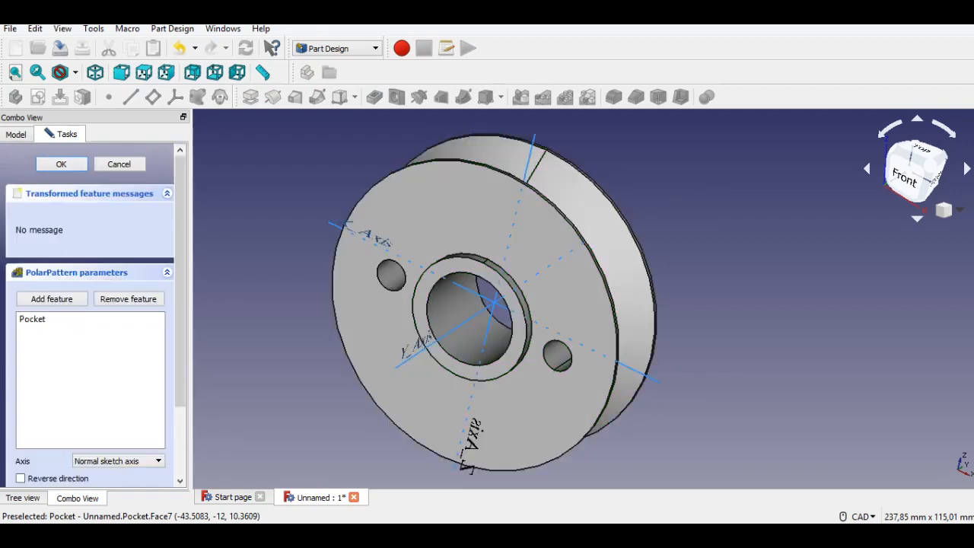
pyautogui.moveTo(180, 304); pyautogui.dragTo(180, 375)
pyautogui.doubleClick(98, 420)
pyautogui.write('5')
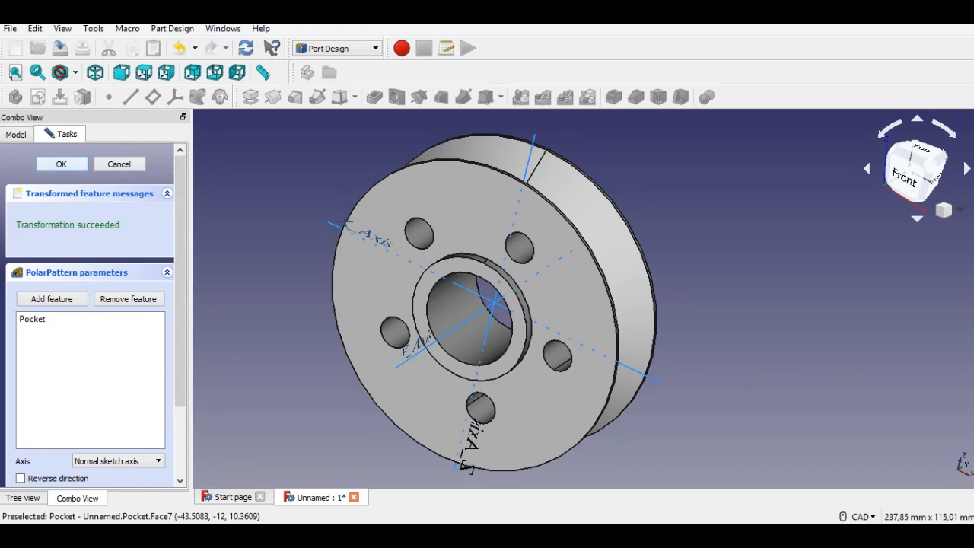
pyautogui.click(61, 163)
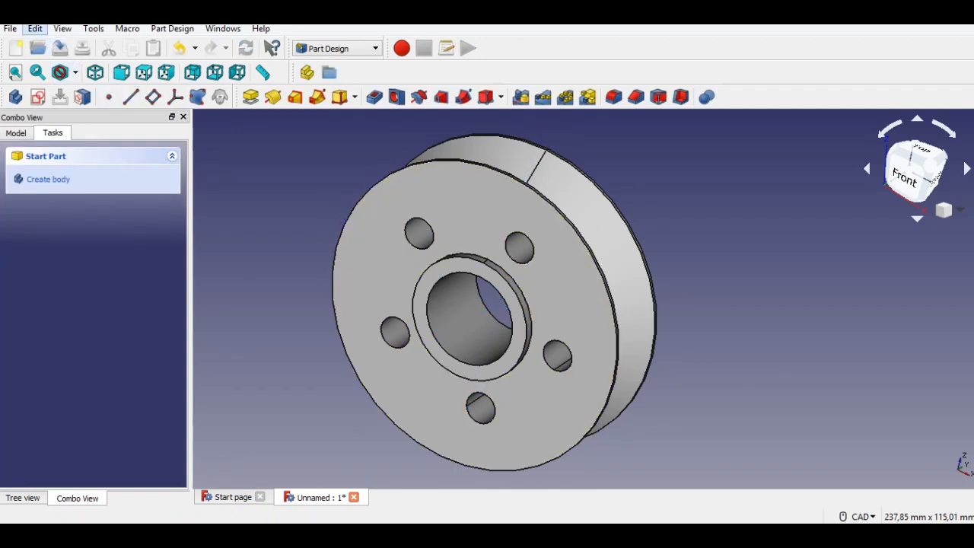
# Step: Save the document under the file name Part 3 in the FreeCAD Parts folder
pyautogui.click(9, 28)
pyautogui.click(31, 122)
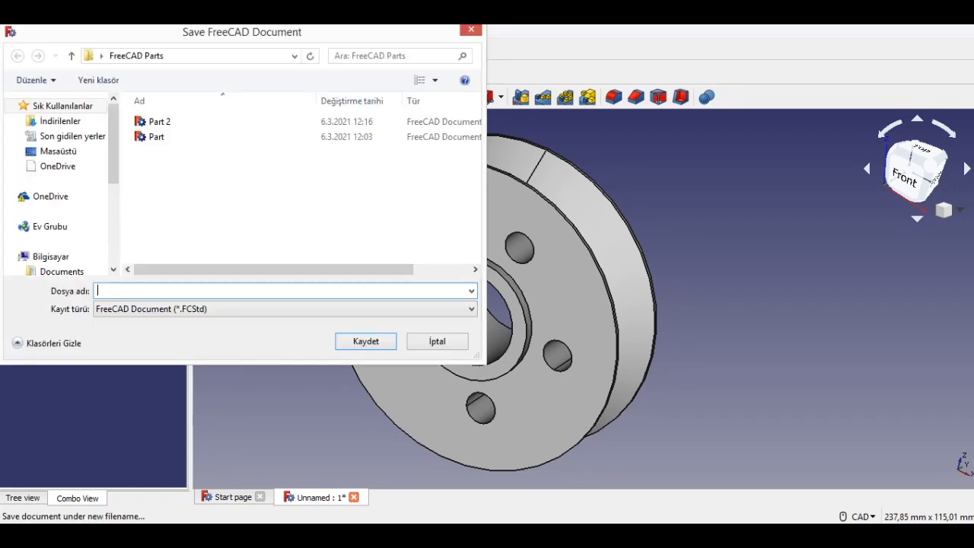
pyautogui.write('Part 3')
pyautogui.click(365, 341)
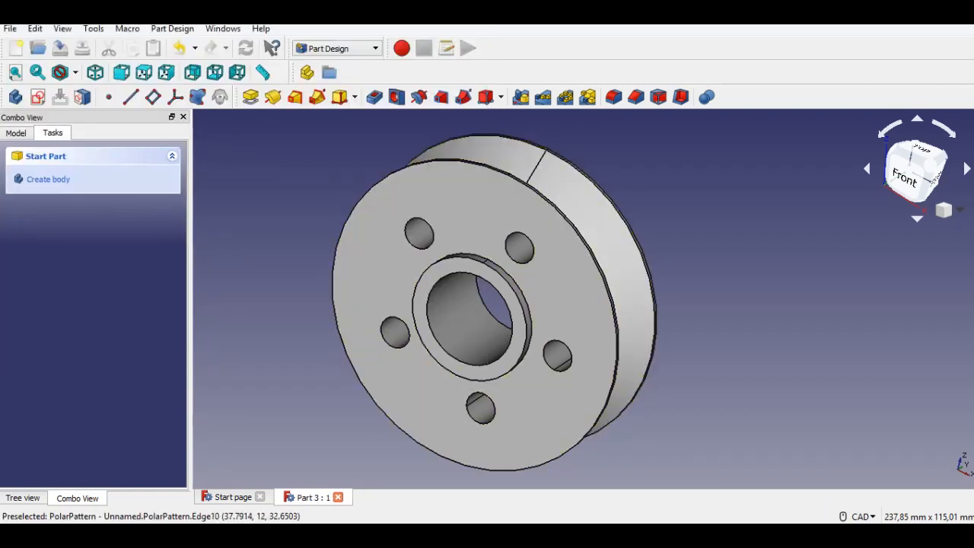
# Step: Change the body's shape color to orange (#ff5500) in its display properties
pyautogui.click(16, 133)
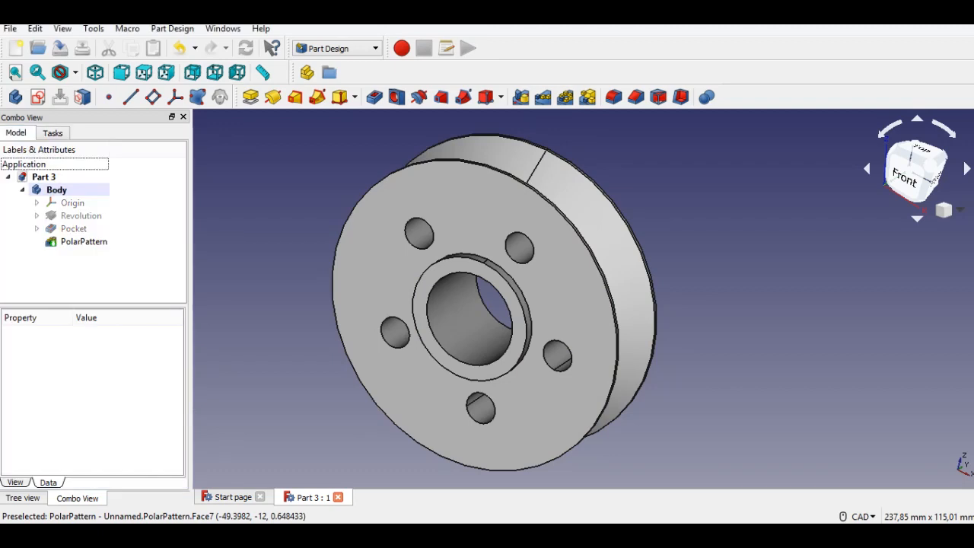
pyautogui.rightClick(58, 191)
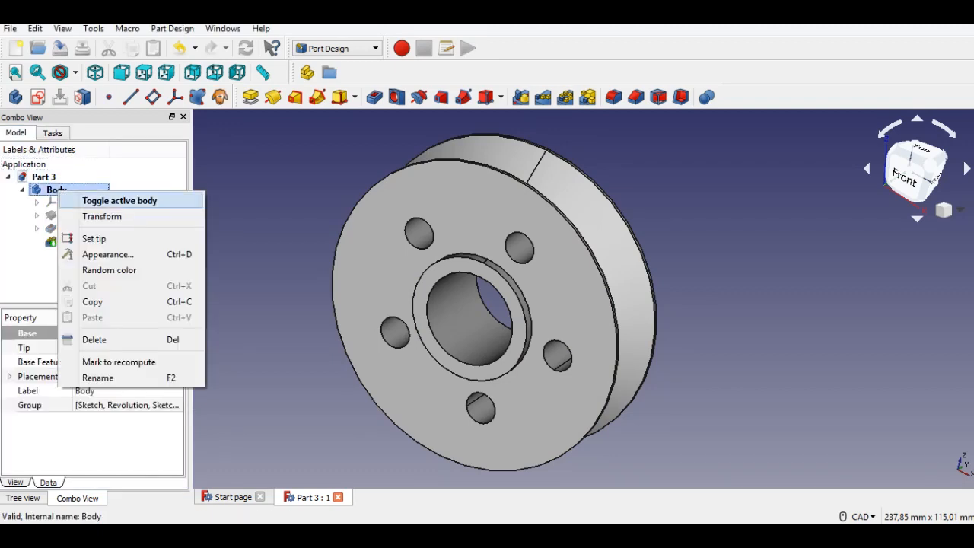
pyautogui.click(107, 254)
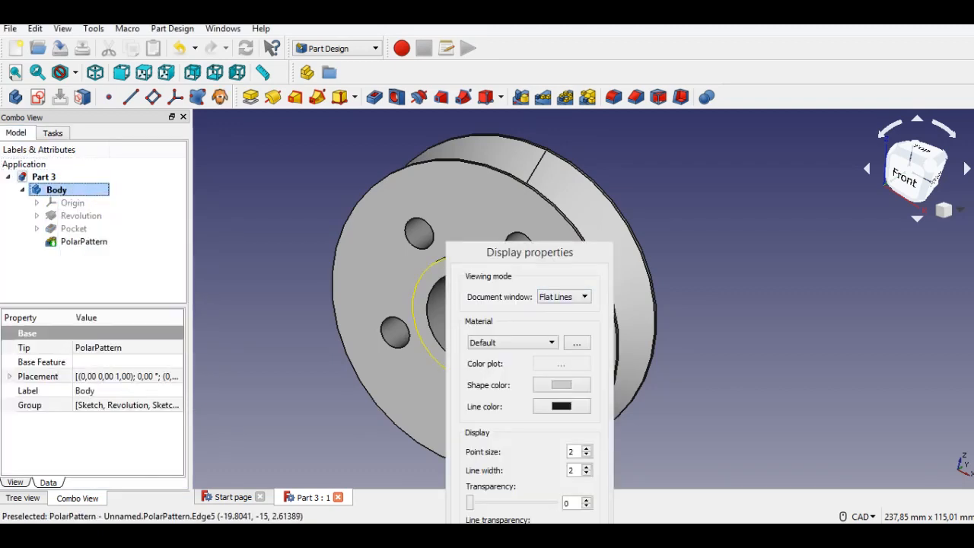
pyautogui.click(561, 384)
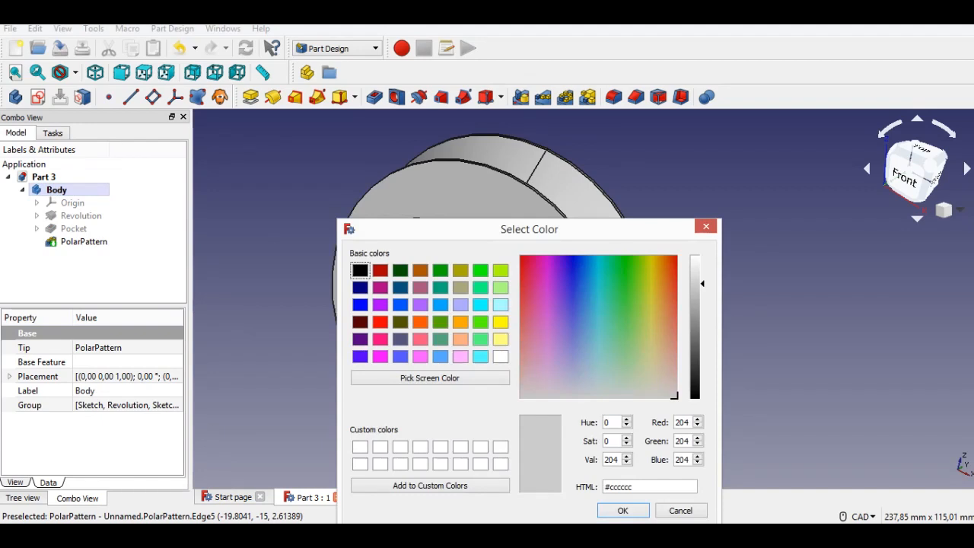
pyautogui.click(420, 322)
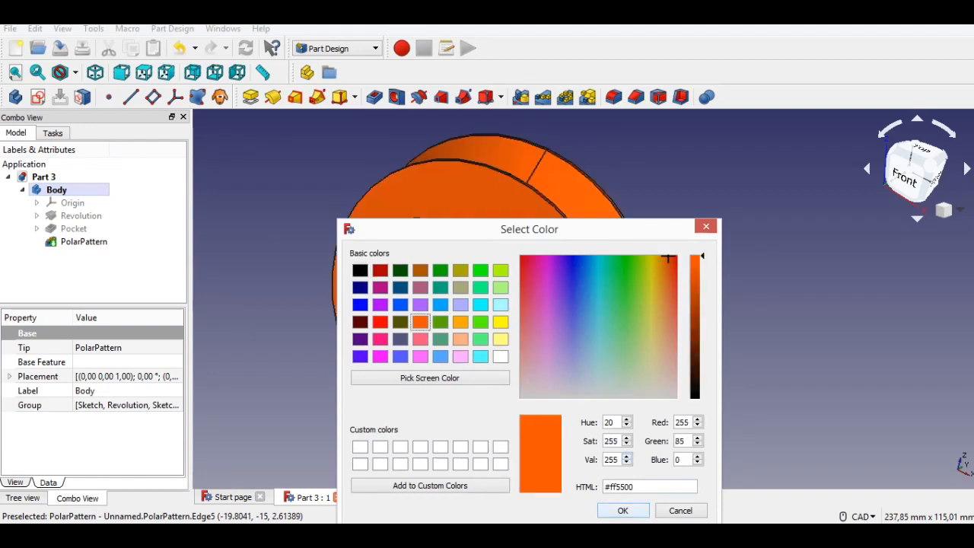
pyautogui.click(623, 510)
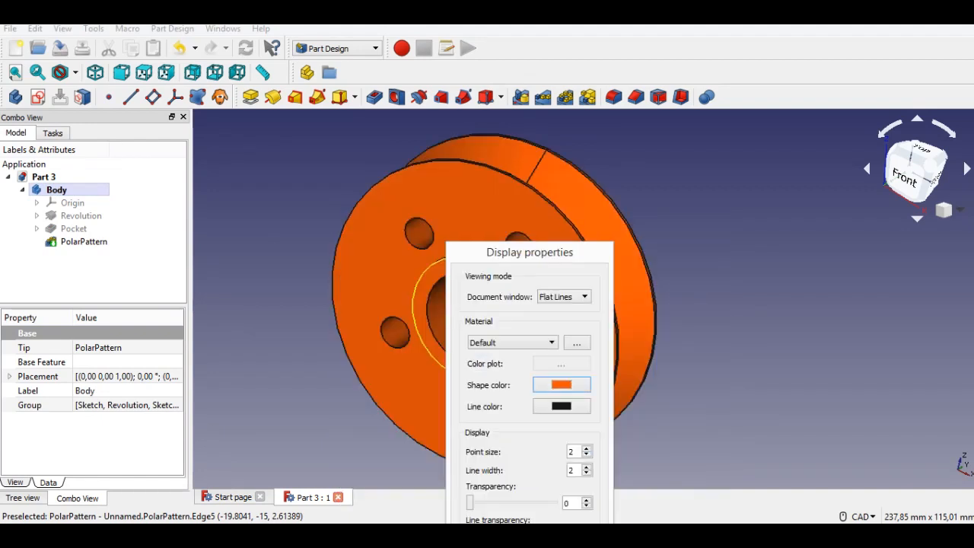
pyautogui.moveTo(475, 251); pyautogui.dragTo(634, 135)
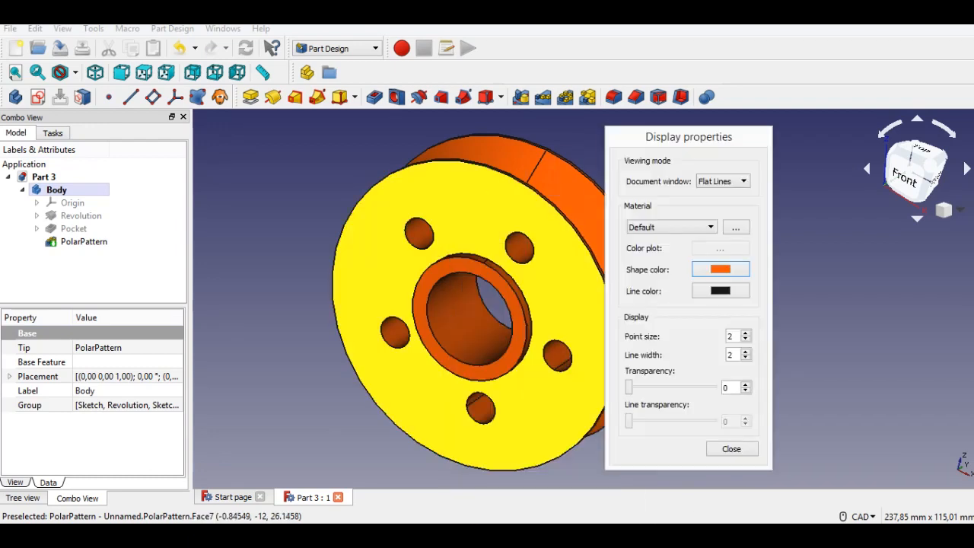
pyautogui.click(731, 450)
pyautogui.click(727, 426)
pyautogui.moveTo(727, 427); pyautogui.dragTo(654, 438, button='middle')
pyautogui.moveTo(449, 224); pyautogui.dragTo(569, 217, button='middle')
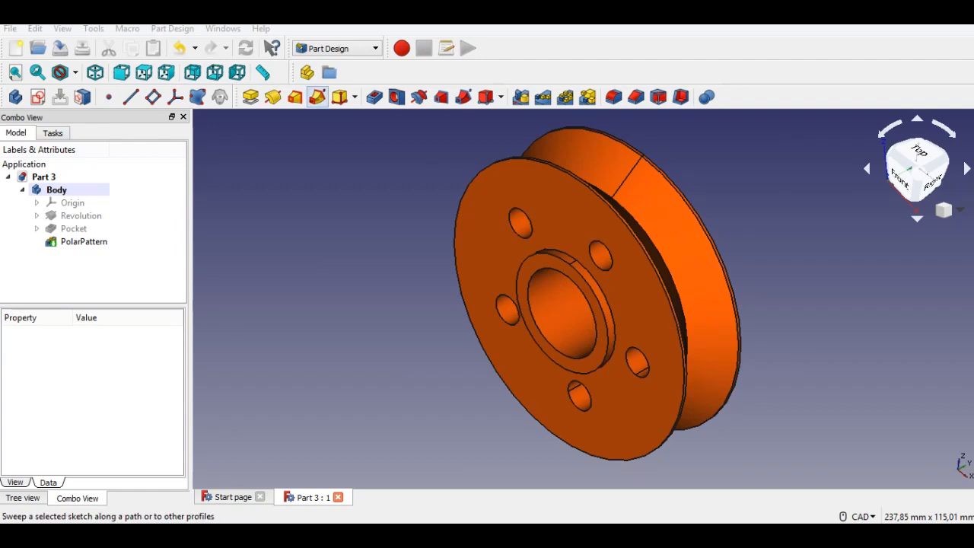
# Step: Create a new empty document and close the Part 3 document
pyautogui.click(15, 48)
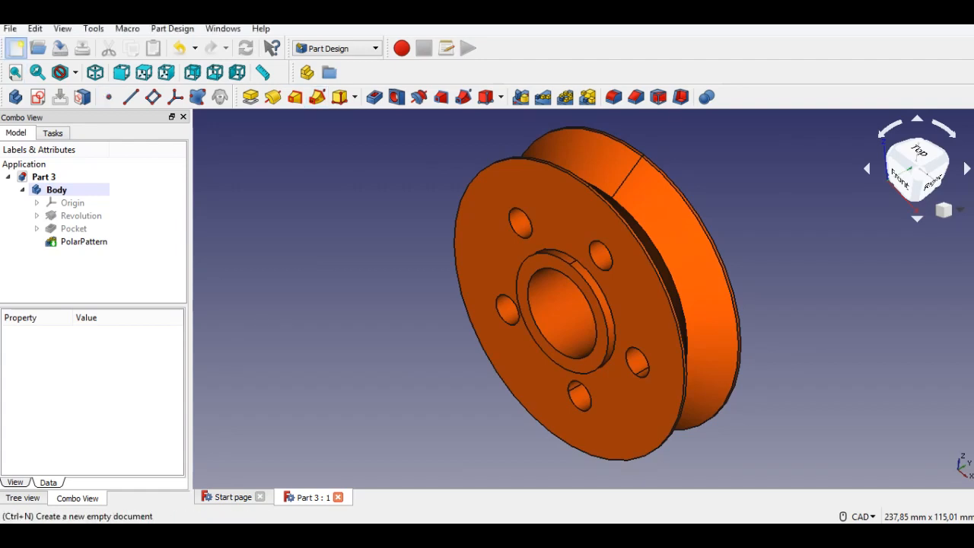
pyautogui.click(338, 497)
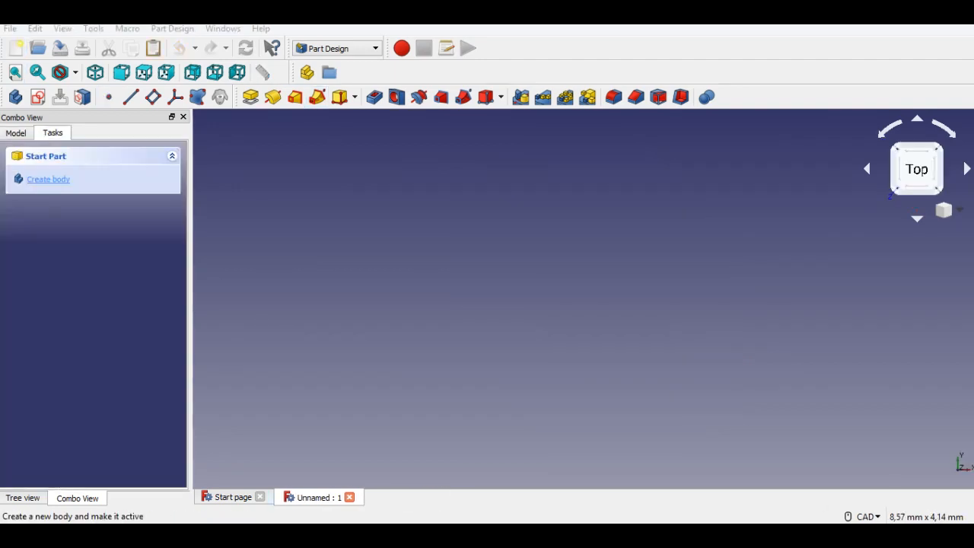
# Step: Create a new sketch on the XY base plane in the empty document
pyautogui.click(38, 96)
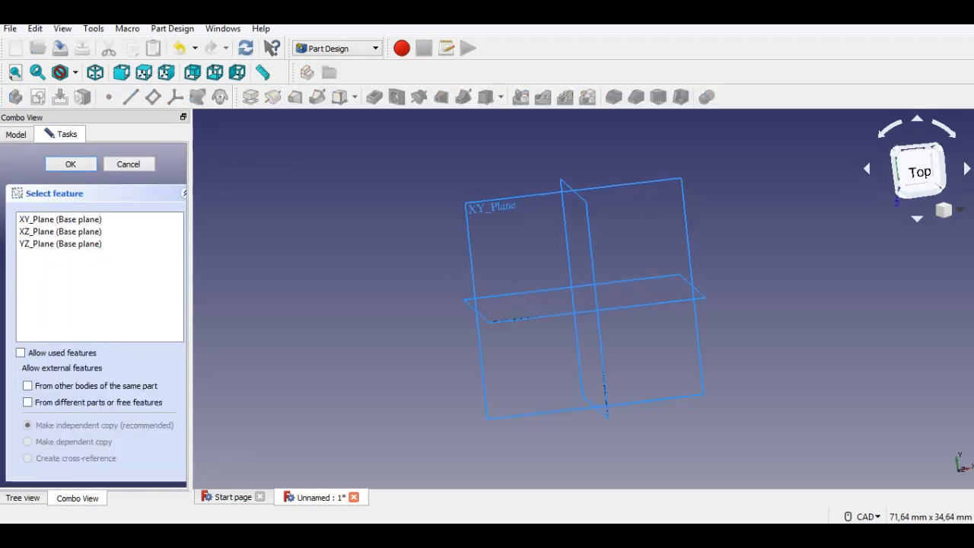
pyautogui.click(60, 231)
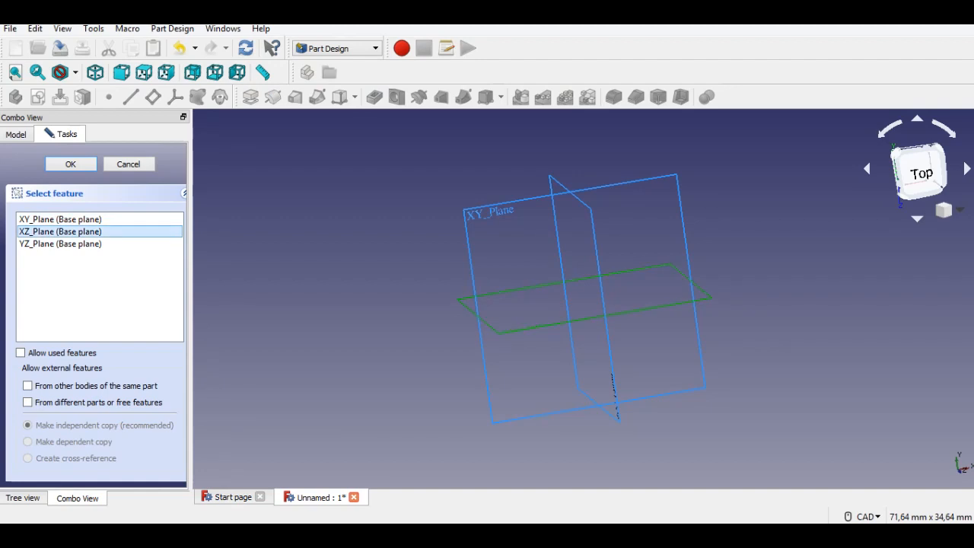
pyautogui.click(60, 219)
pyautogui.click(71, 164)
pyautogui.scroll(-2, 515, 248)
pyautogui.moveTo(515, 248); pyautogui.dragTo(482, 284, button='middle')
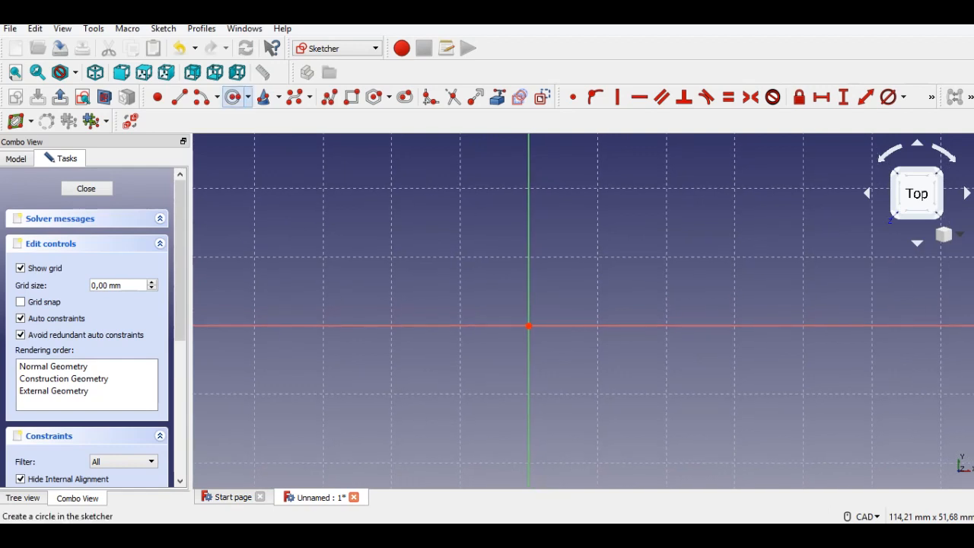
# Step: Draw a circle centred on the sketch origin and set its diameter to 30 mm
pyautogui.click(233, 96)
pyautogui.click(529, 326)
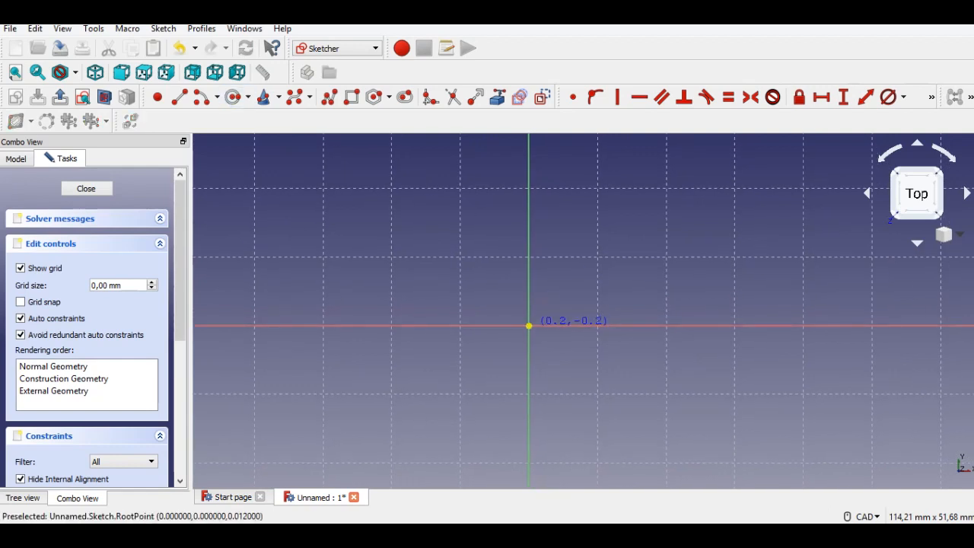
pyautogui.click(583, 273)
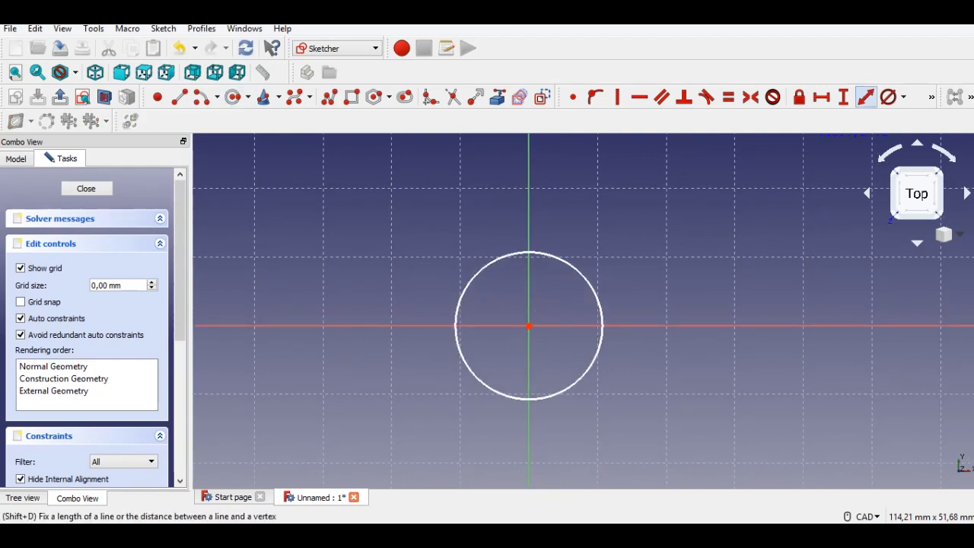
pyautogui.click(597, 301)
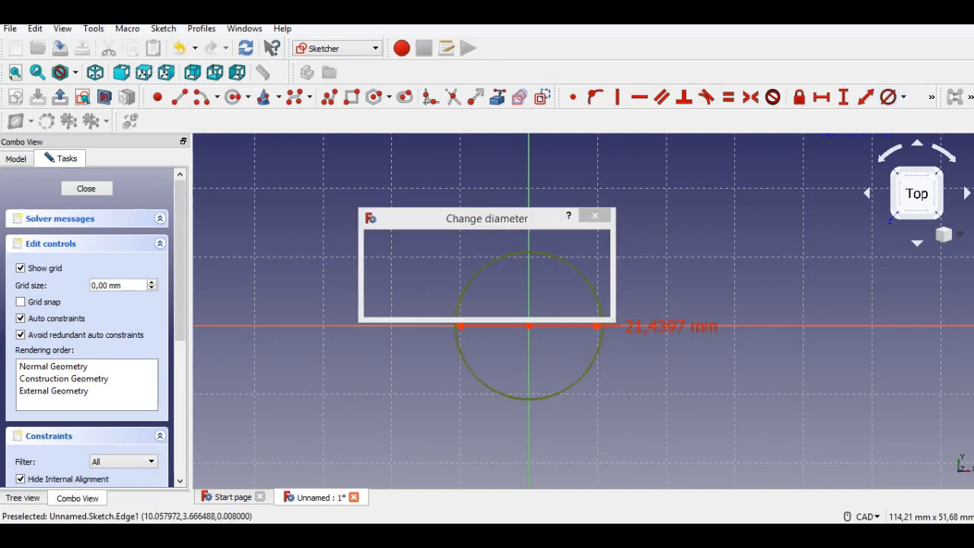
pyautogui.write('30')
pyautogui.press('Return')
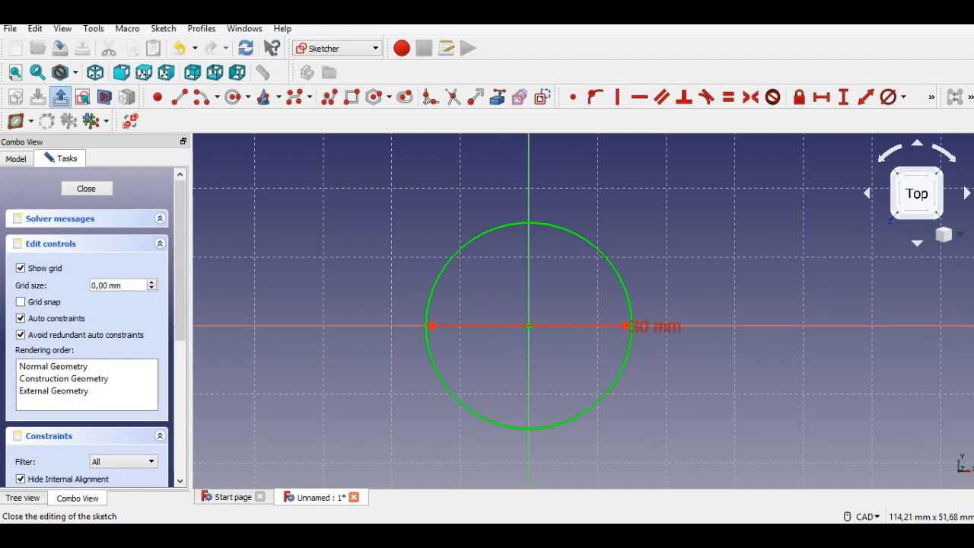
# Step: Close the circle sketch and pad it to a length of 7 mm
pyautogui.click(60, 96)
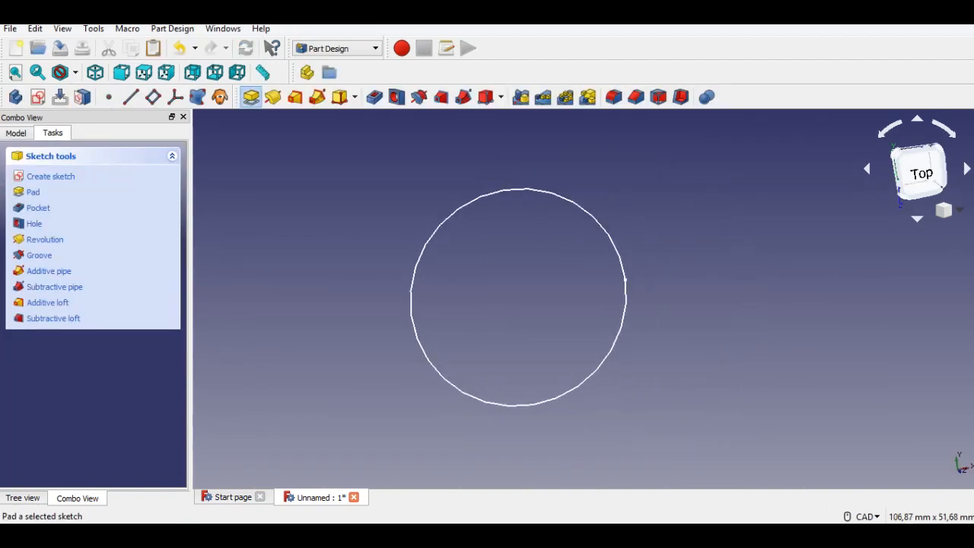
pyautogui.click(251, 97)
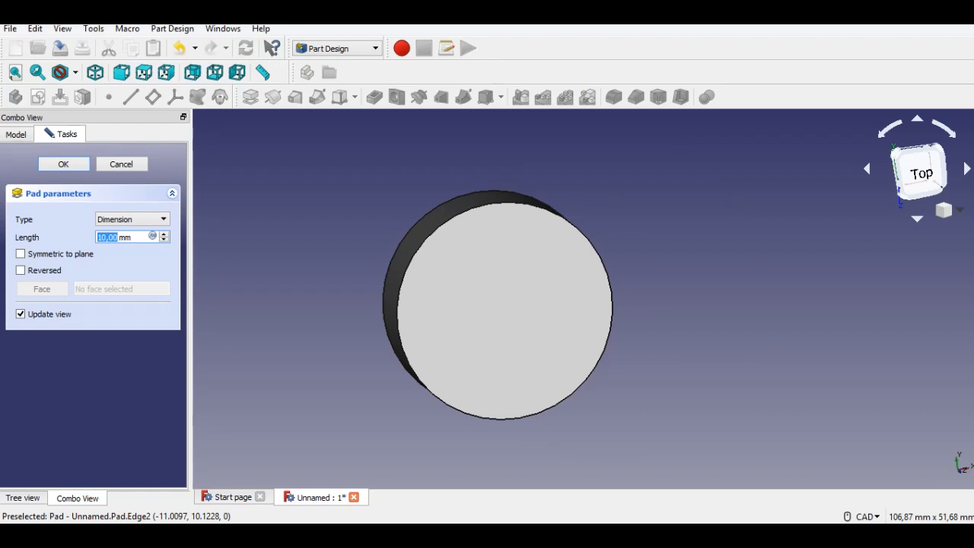
pyautogui.write('7')
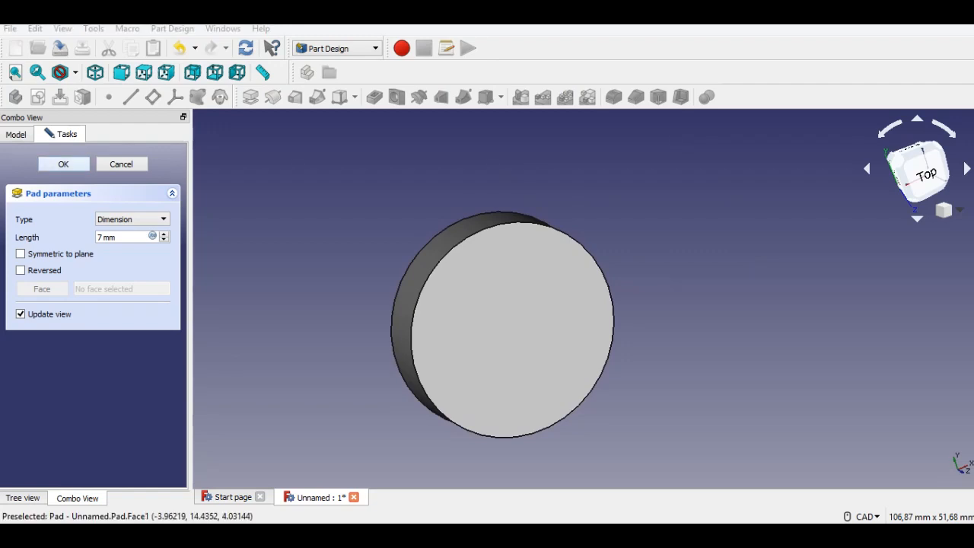
pyautogui.click(63, 164)
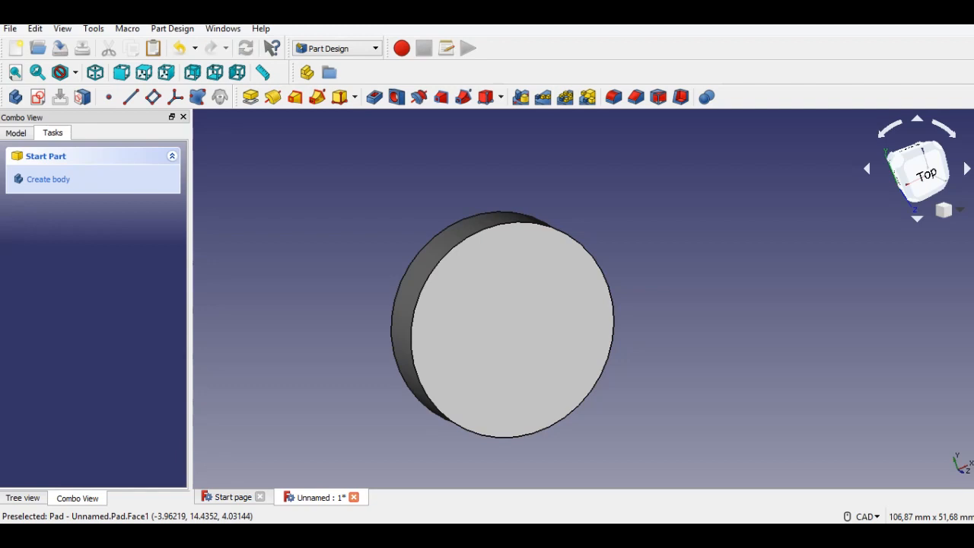
# Step: Create a sketch on the disc's flat top face and draw a 20 mm diameter circle centred on the origin
pyautogui.click(517, 284)
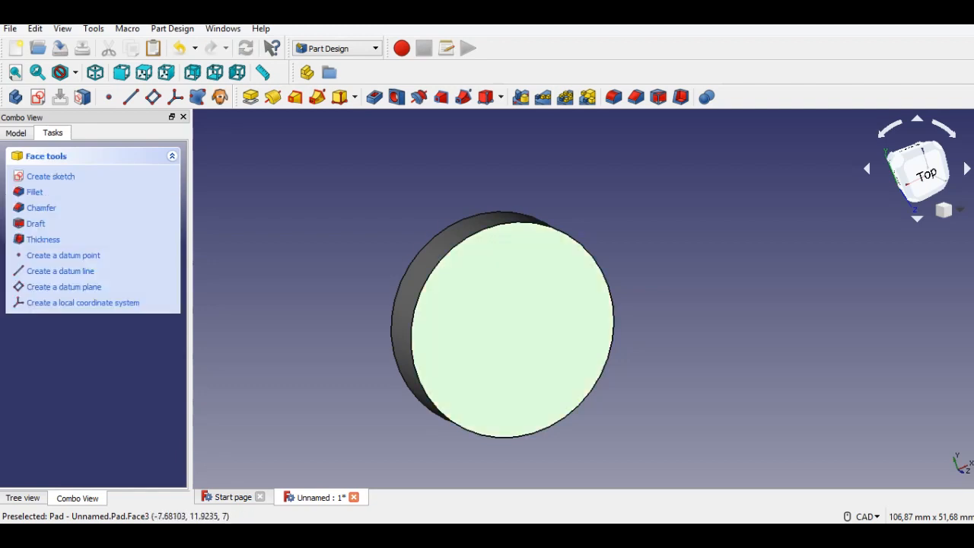
pyautogui.click(50, 176)
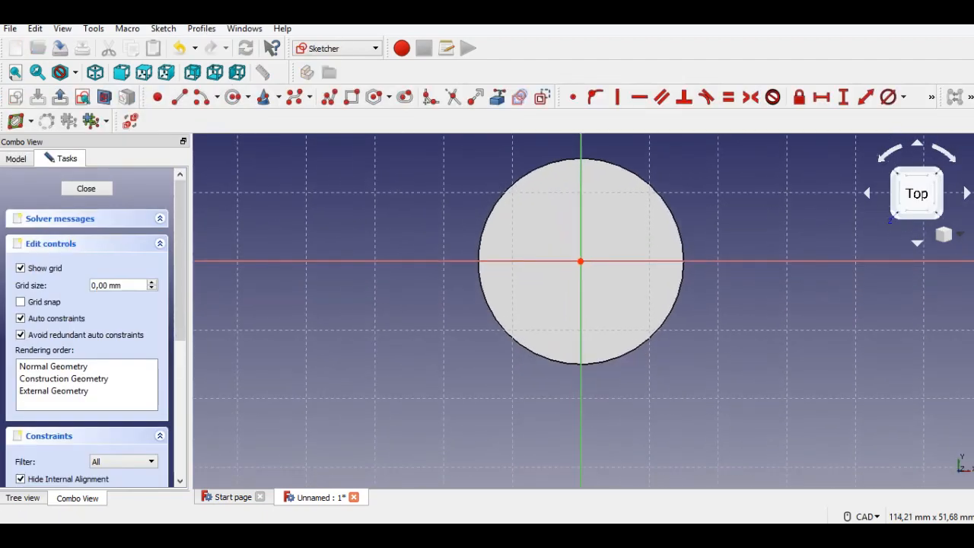
pyautogui.click(233, 97)
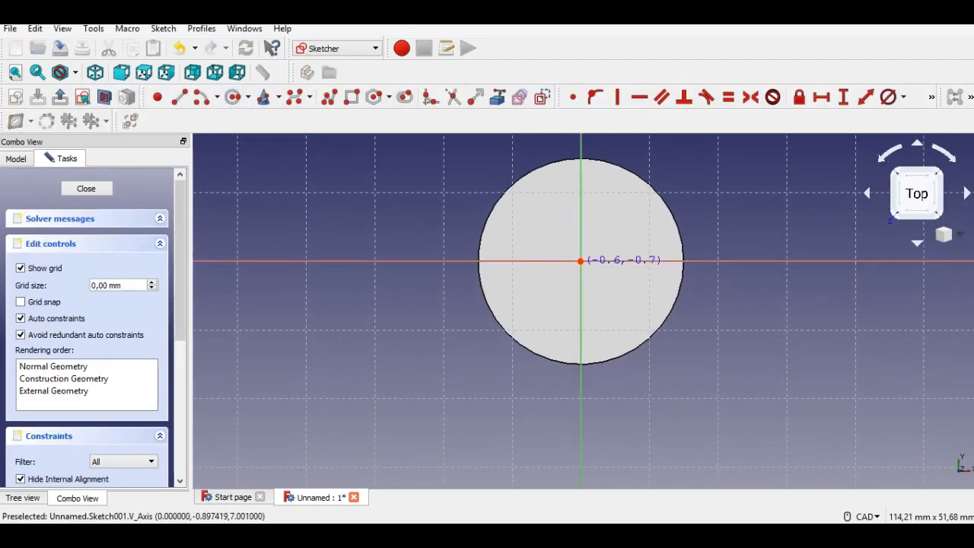
pyautogui.click(581, 263)
pyautogui.click(598, 288)
pyautogui.click(888, 97)
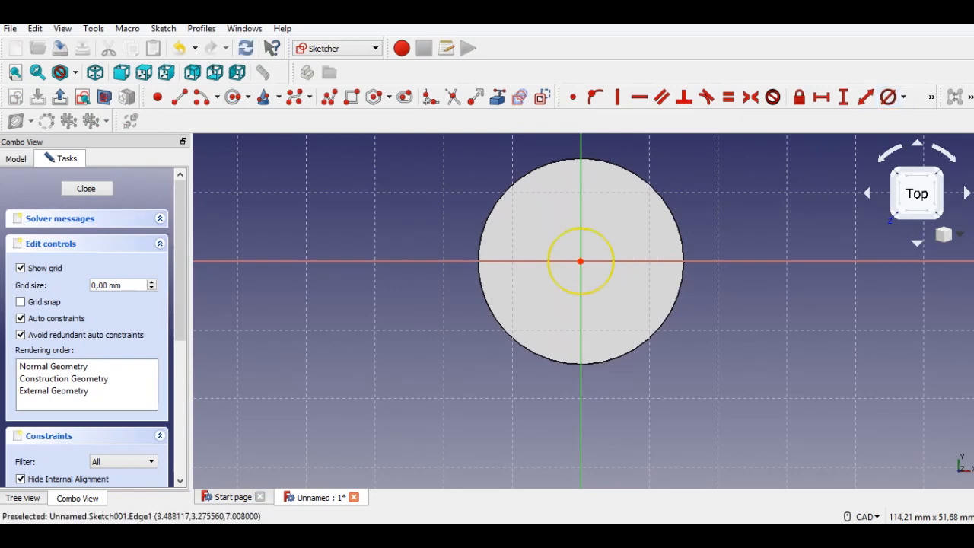
pyautogui.click(604, 239)
pyautogui.write('20')
pyautogui.press('Return')
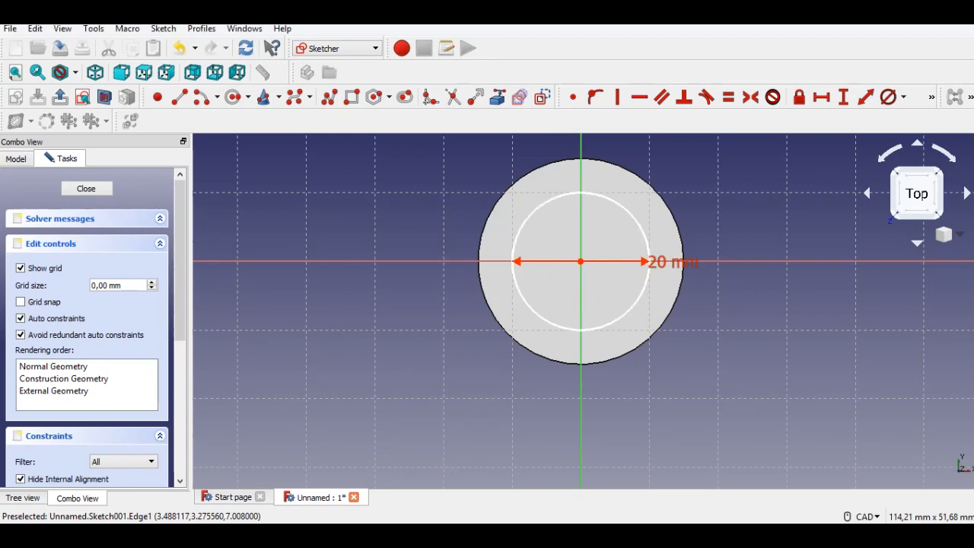
# Step: Close the sketch and pad the 20 mm circle 83 mm outward from the disc to form the pin's shank
pyautogui.click(15, 97)
pyautogui.scroll(4, 636, 356)
pyautogui.scroll(-6, 632, 348)
pyautogui.moveTo(632, 348); pyautogui.dragTo(545, 264, button='middle')
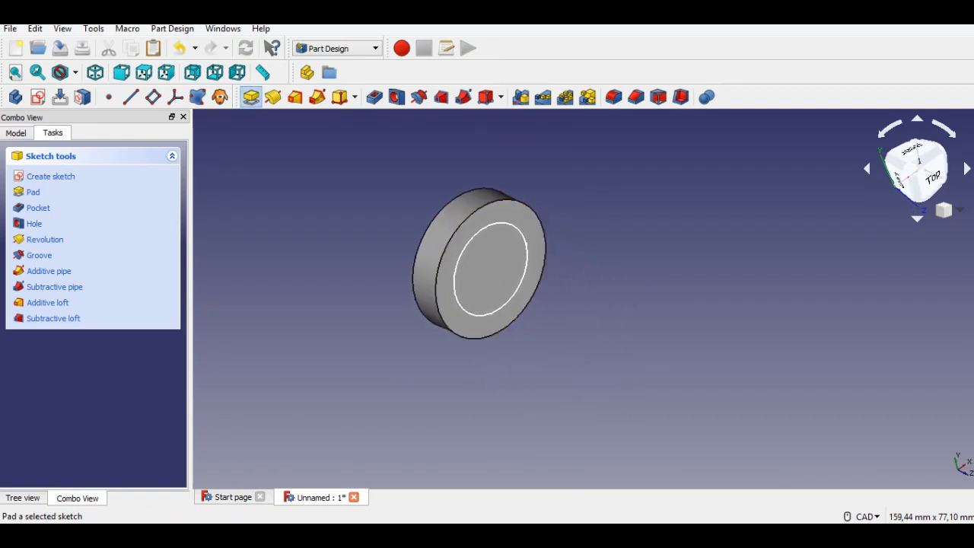
pyautogui.click(250, 96)
pyautogui.moveTo(137, 238); pyautogui.dragTo(96, 238)
pyautogui.write('8')
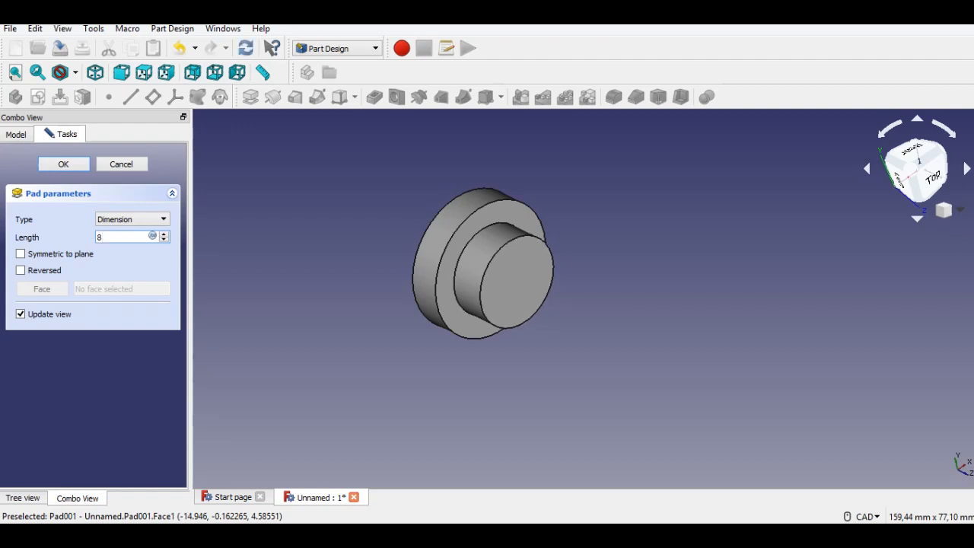
pyautogui.write('3')
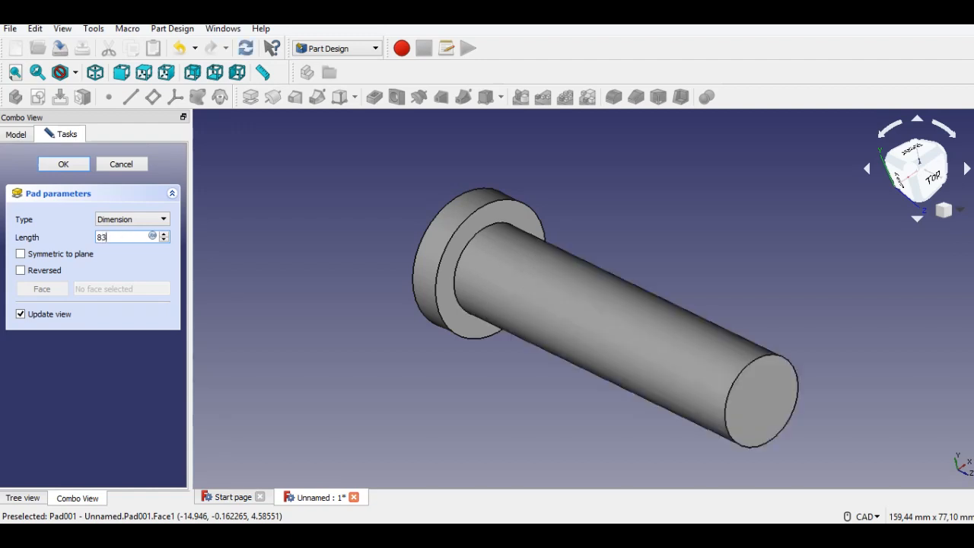
pyautogui.press('Return')
# Step: Create a new sketch on the XZ base plane with the model shown in Wireframe style
pyautogui.moveTo(411, 320); pyautogui.dragTo(672, 346, button='middle')
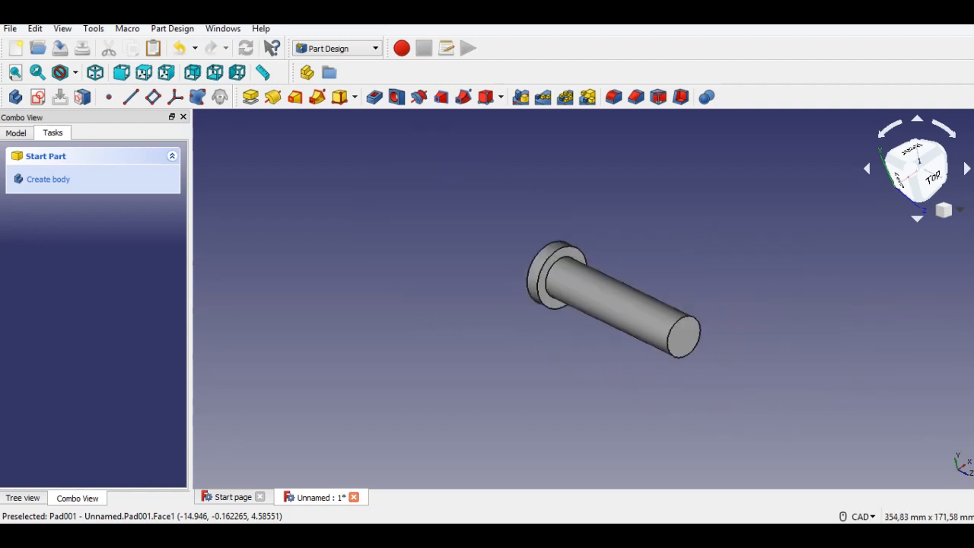
pyautogui.moveTo(614, 300); pyautogui.dragTo(468, 210, button='middle')
pyautogui.scroll(2, 421, 144)
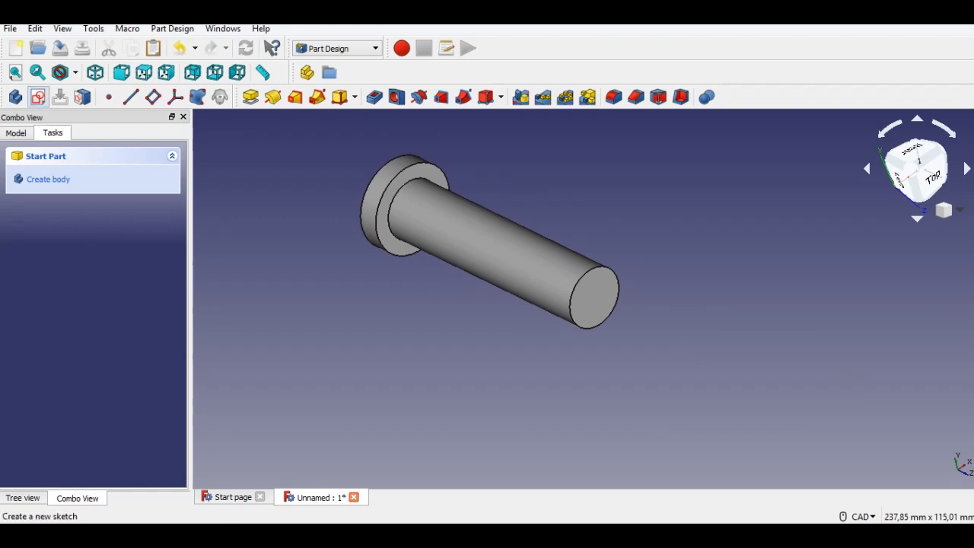
pyautogui.click(38, 97)
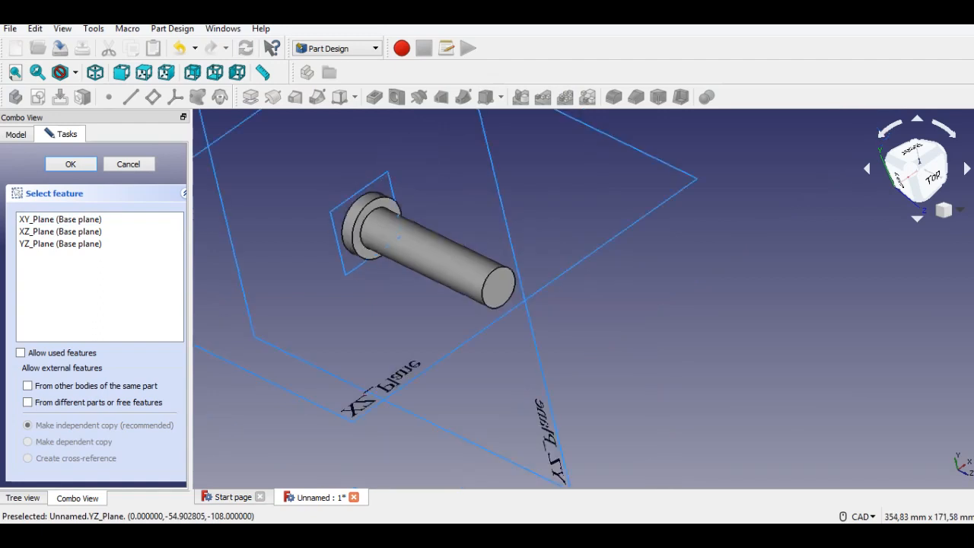
pyautogui.click(60, 231)
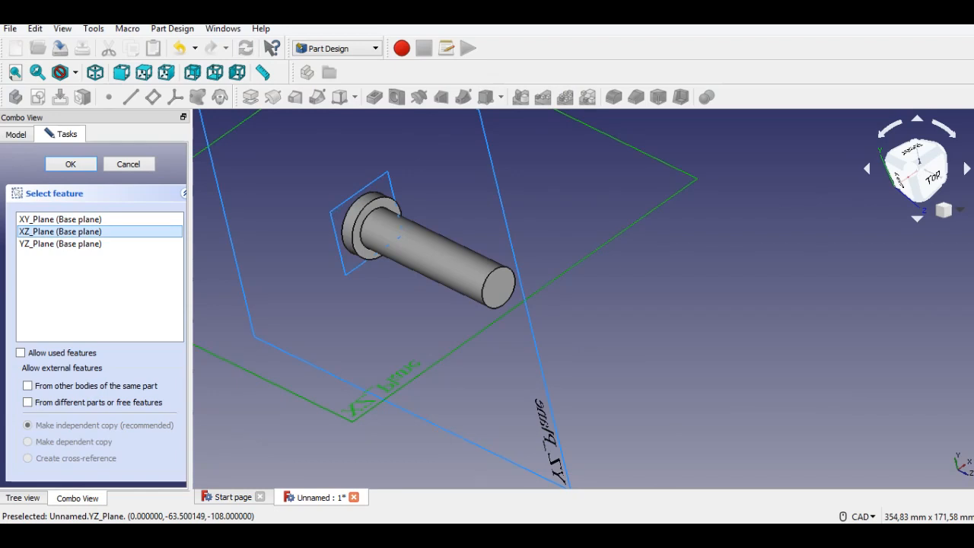
pyautogui.click(76, 72)
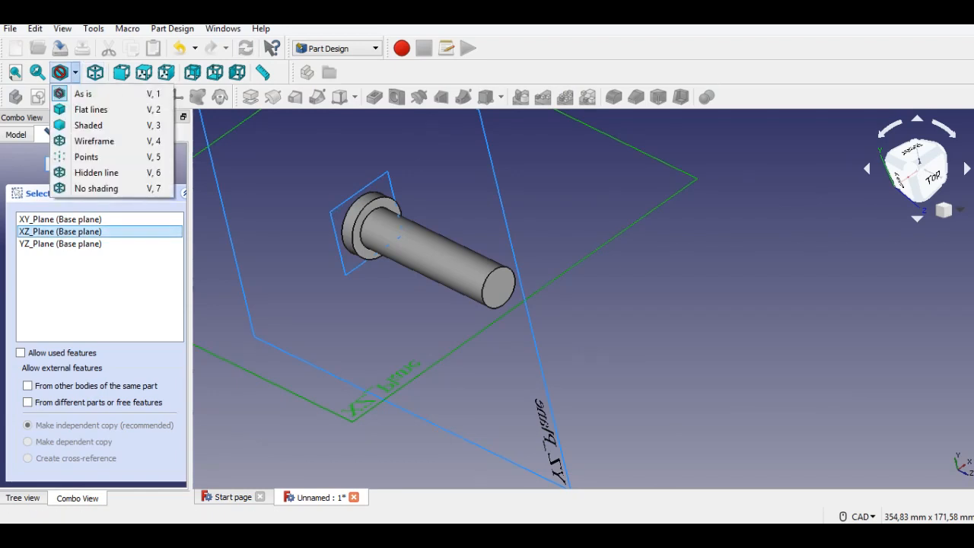
pyautogui.click(95, 141)
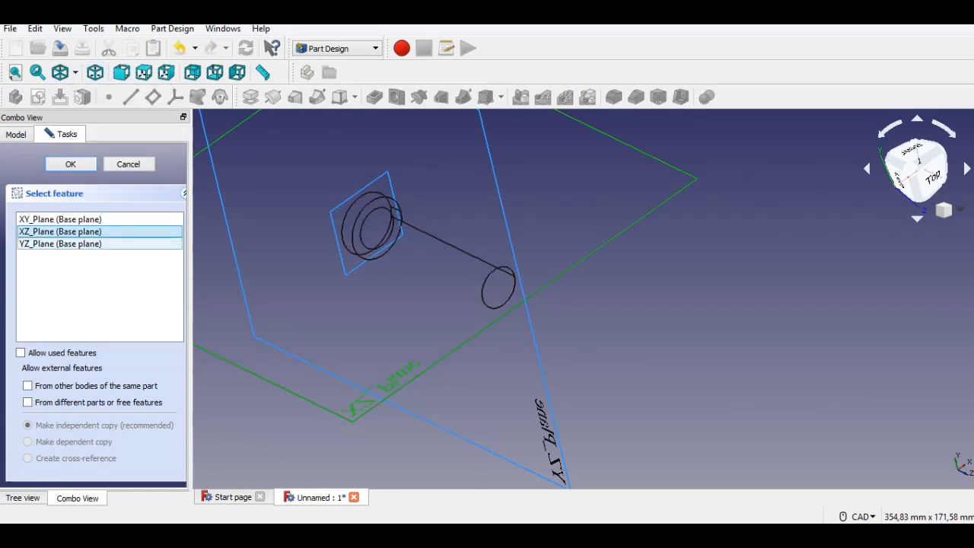
pyautogui.click(71, 165)
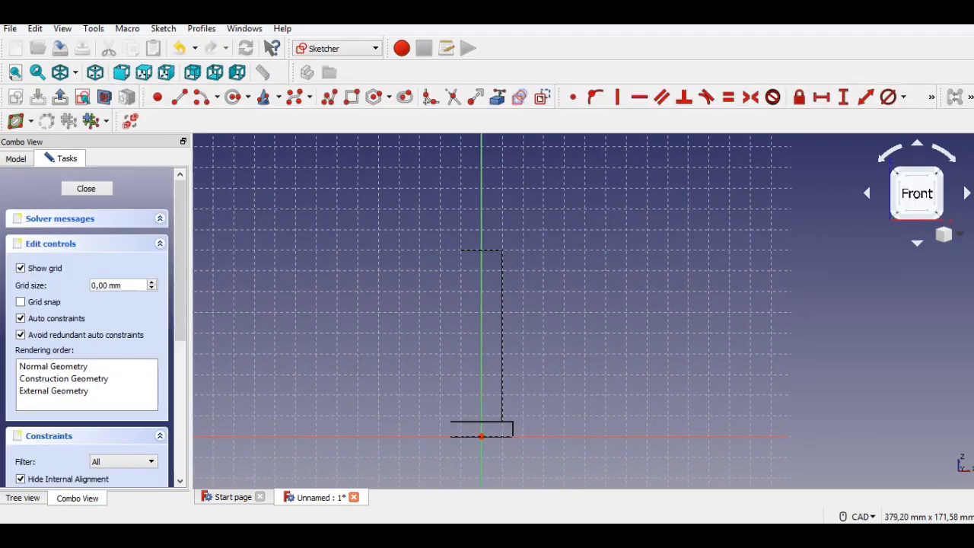
# Step: Draw a circle centred on the sketch's vertical axis near the shank's free end and set its diameter to 6 mm
pyautogui.click(944, 152)
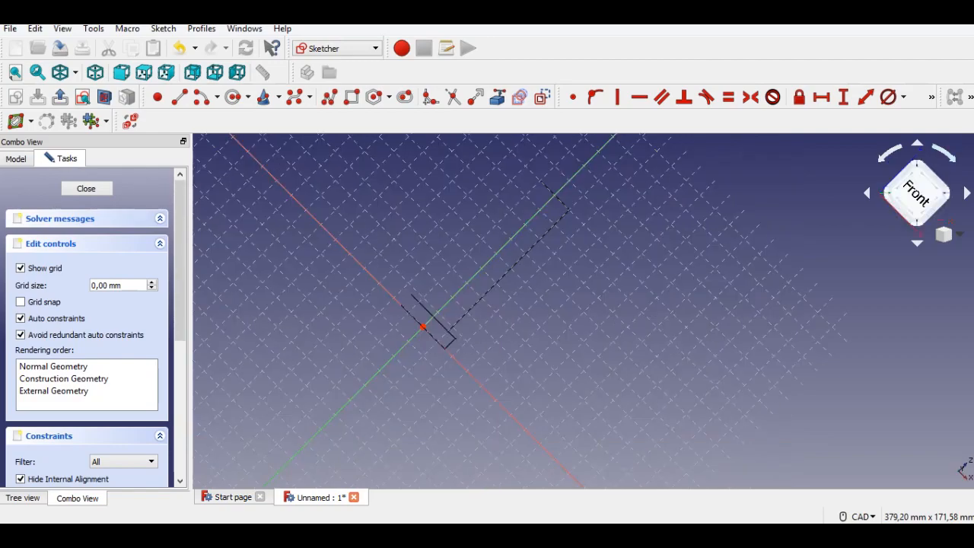
pyautogui.click(944, 152)
pyautogui.moveTo(637, 199); pyautogui.dragTo(602, 287, button='middle')
pyautogui.scroll(2, 602, 287)
pyautogui.scroll(2, 537, 233)
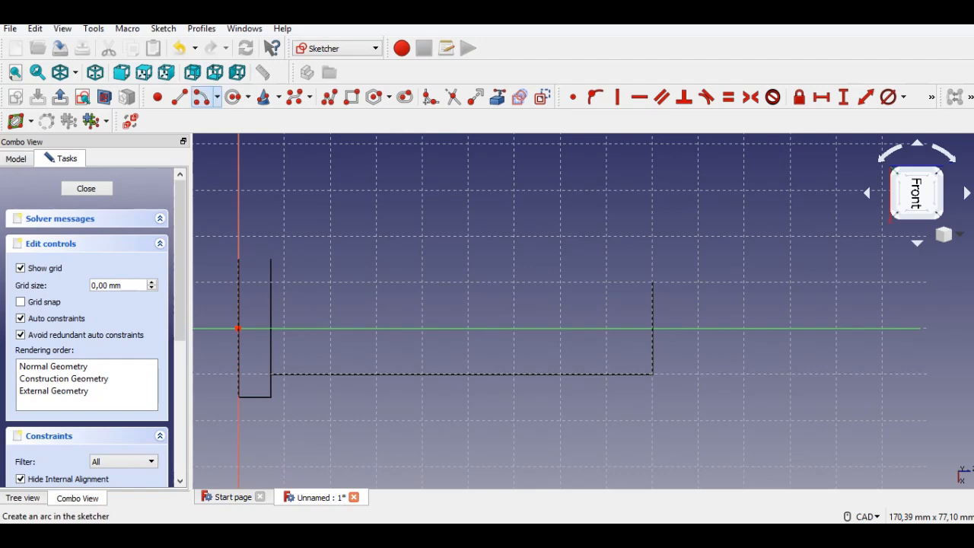
pyautogui.click(232, 97)
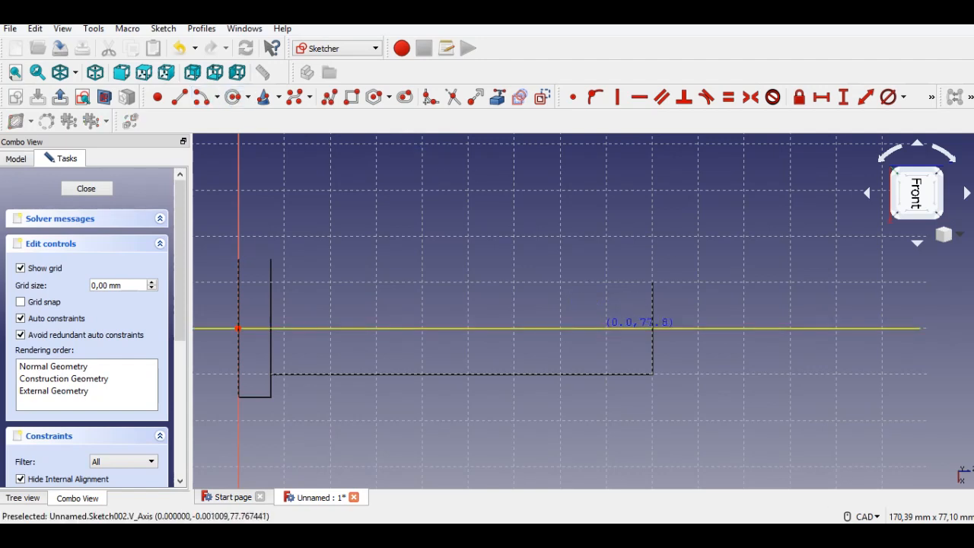
pyautogui.click(596, 328)
pyautogui.click(596, 347)
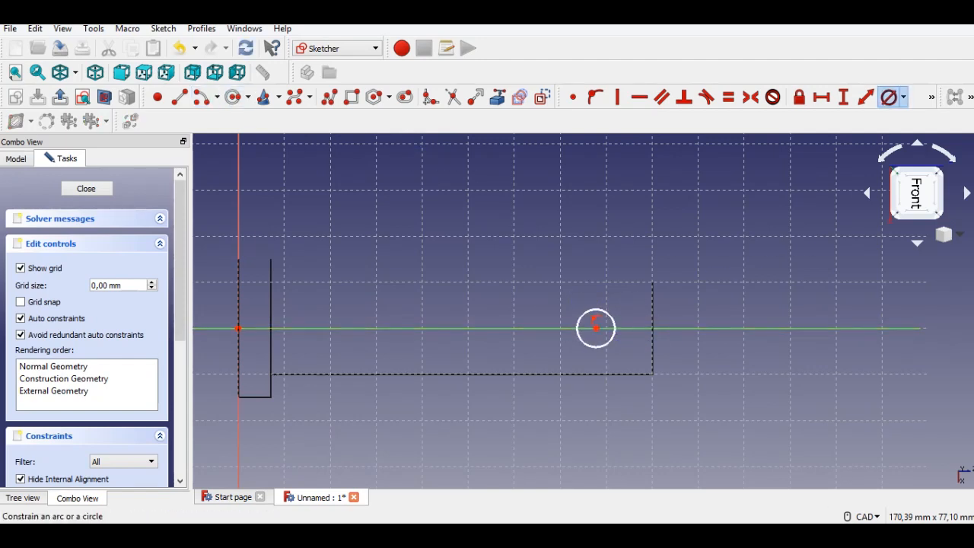
pyautogui.click(596, 329)
pyautogui.write('5')
pyautogui.press('Return')
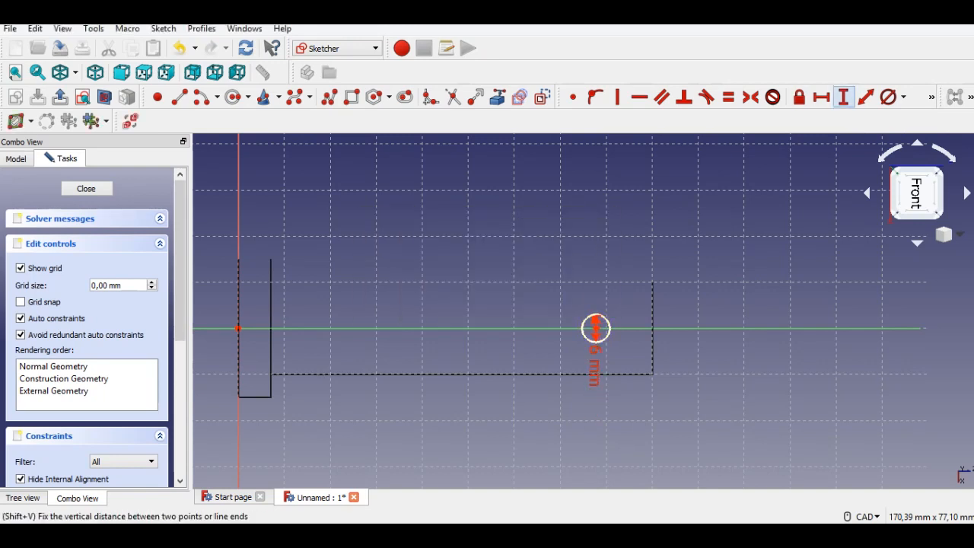
pyautogui.click(821, 97)
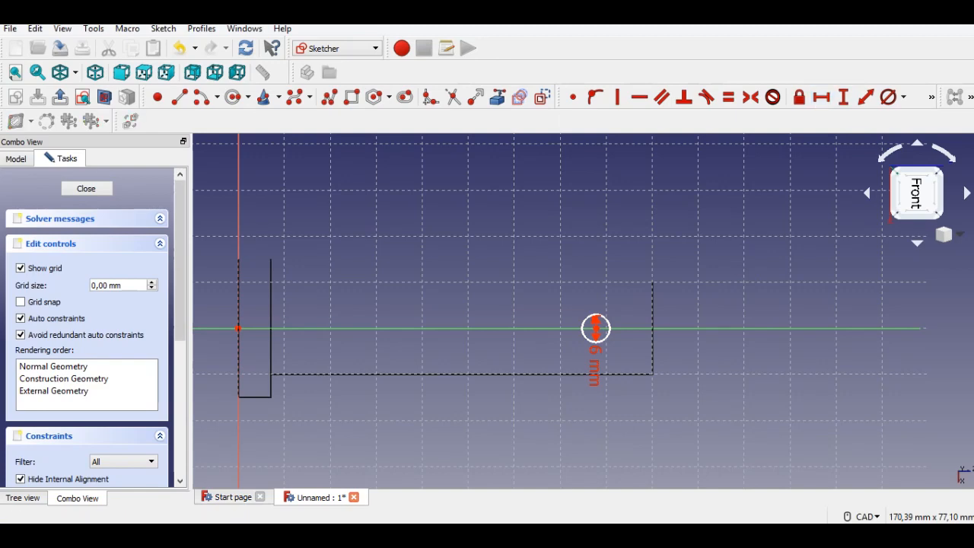
pyautogui.click(238, 328)
pyautogui.moveTo(238, 329); pyautogui.dragTo(344, 293, button='middle')
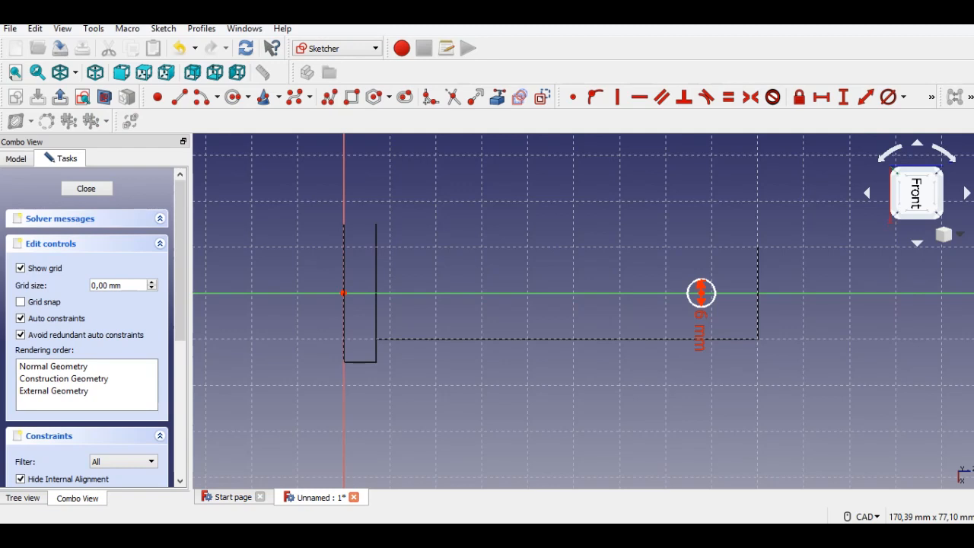
pyautogui.scroll(2, 701, 293)
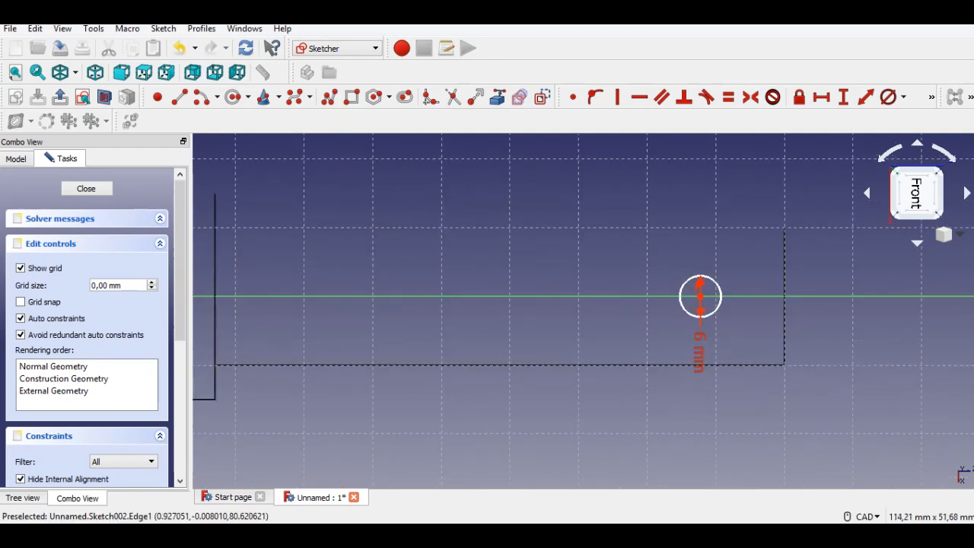
pyautogui.moveTo(701, 297); pyautogui.dragTo(863, 299, button='middle')
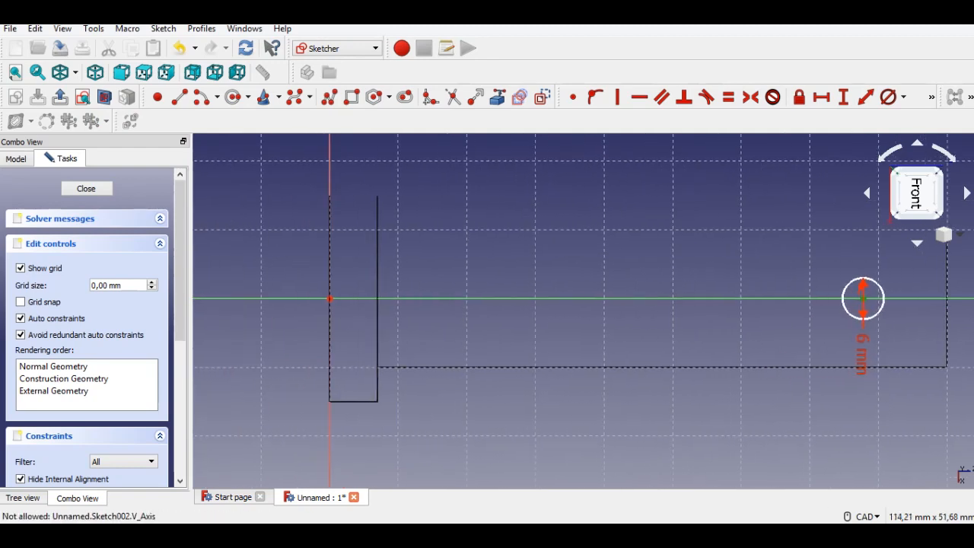
pyautogui.click(863, 297)
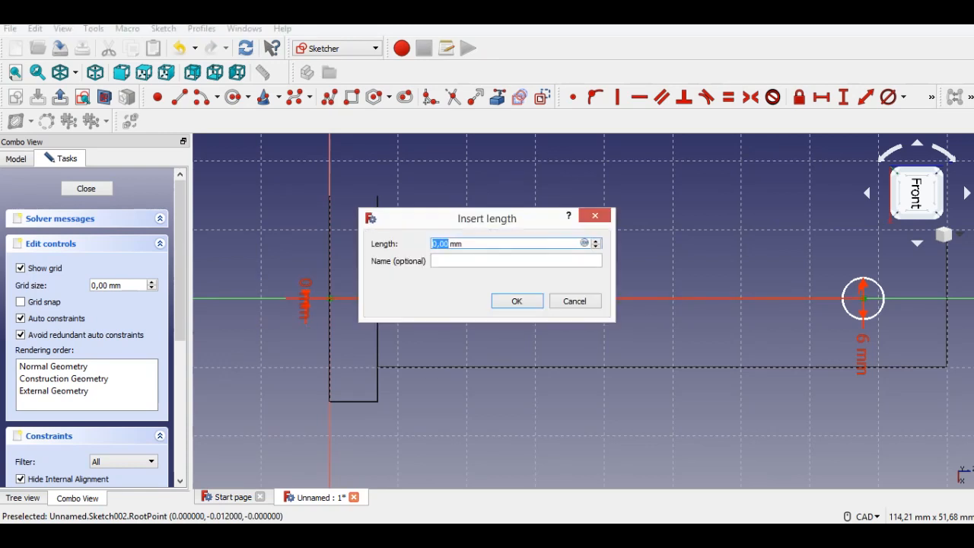
pyautogui.press('Escape')
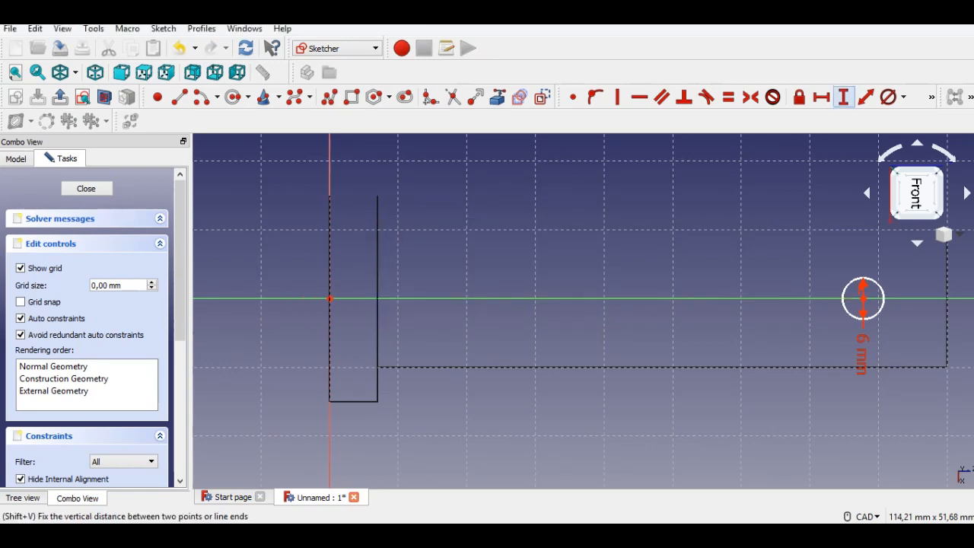
# Step: Constrain the 6 mm circle's centre to lie 83 mm from the sketch origin along the pin's axis
pyautogui.click(843, 97)
pyautogui.click(863, 298)
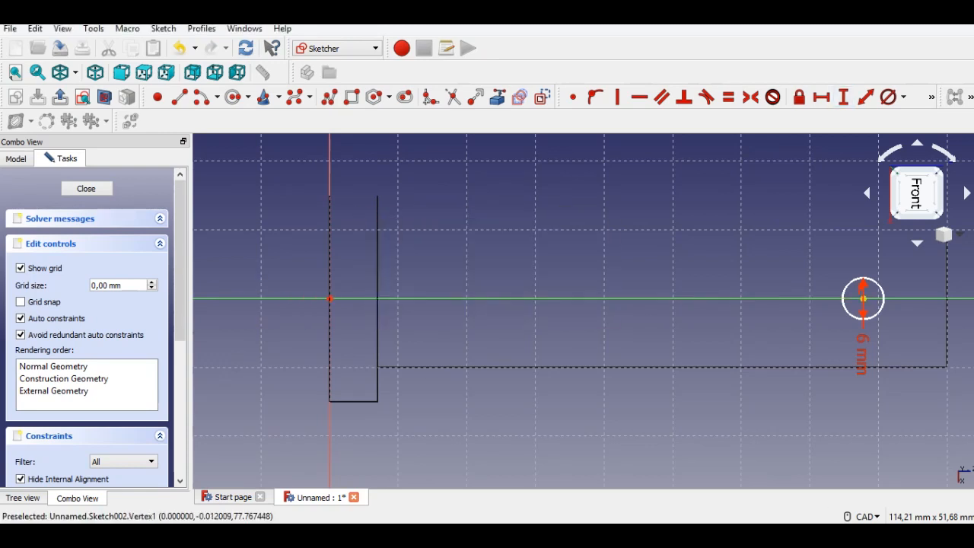
pyautogui.click(329, 298)
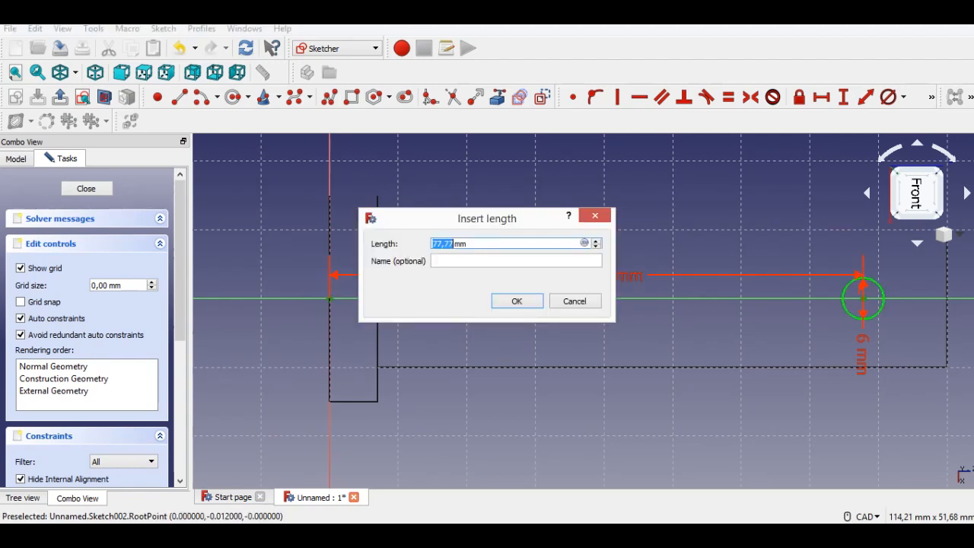
pyautogui.write('83')
pyautogui.press('Return')
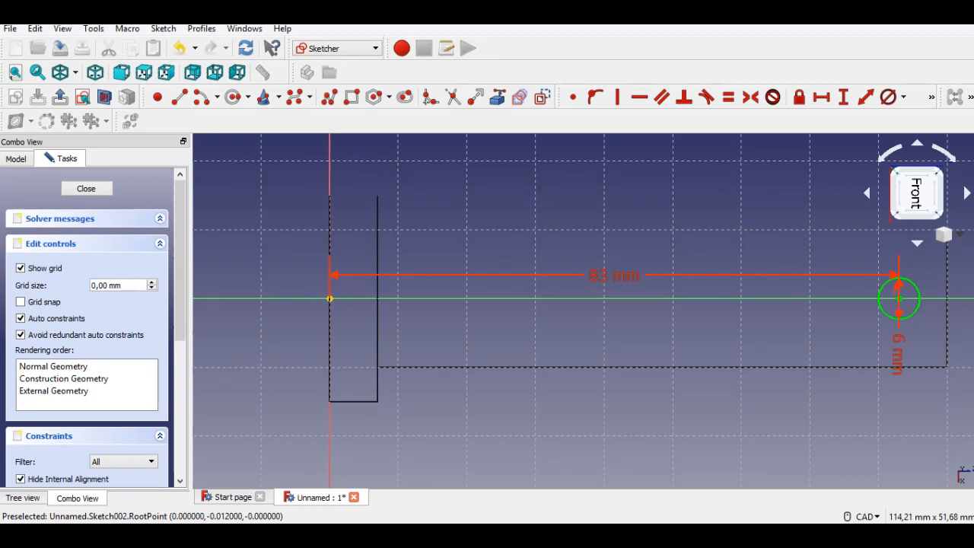
pyautogui.scroll(-2, 531, 330)
pyautogui.moveTo(531, 329); pyautogui.dragTo(482, 321, button='middle')
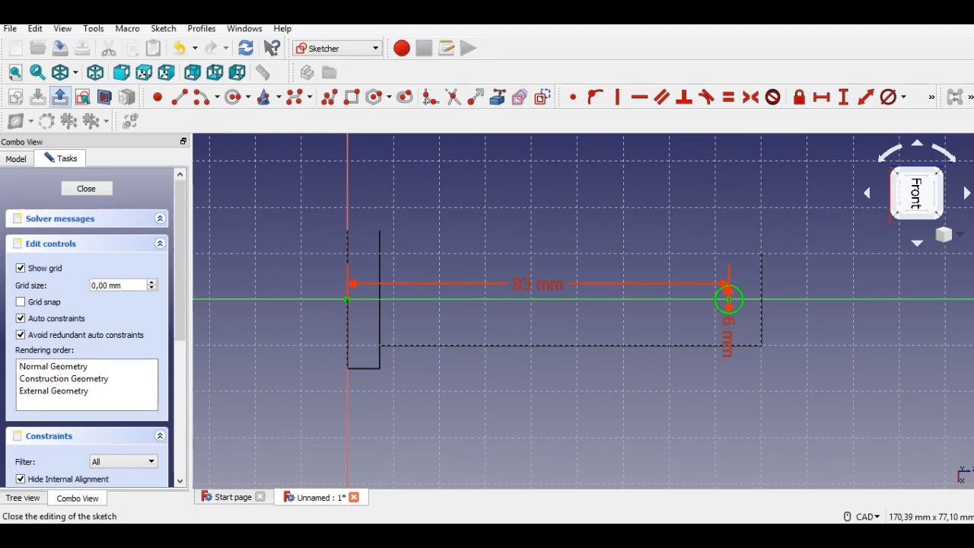
# Step: Close the sketch and pocket the 6 mm circle through all, symmetric to the plane, switching the model back to shaded display
pyautogui.click(60, 97)
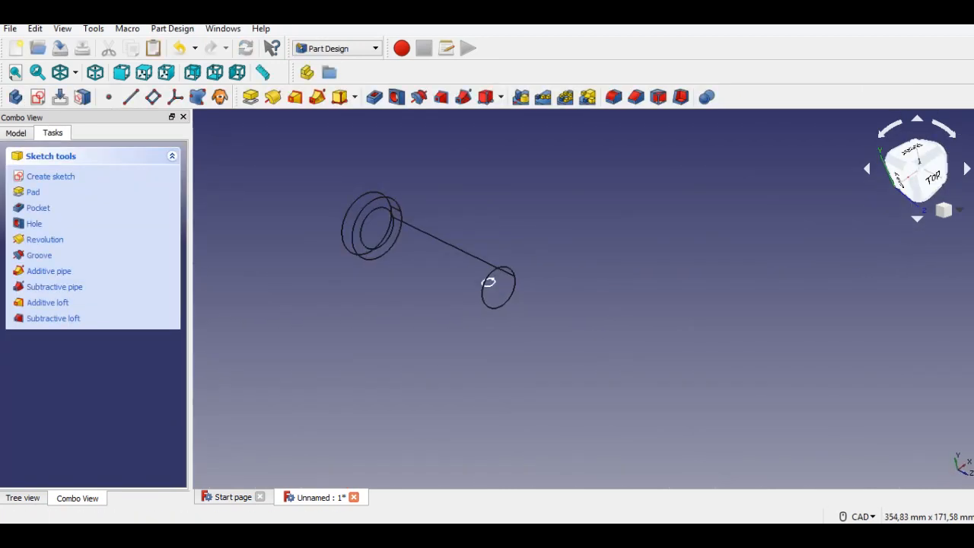
pyautogui.click(374, 96)
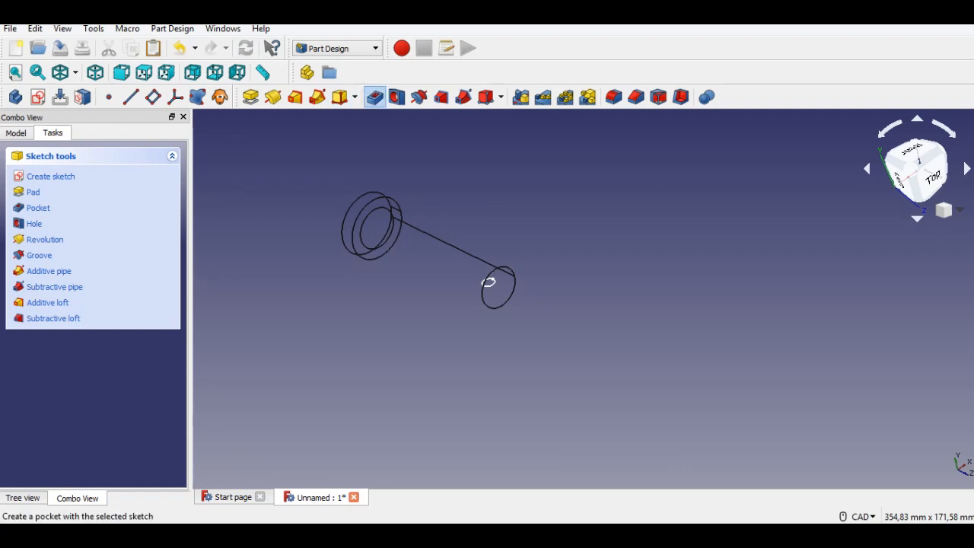
pyautogui.click(145, 219)
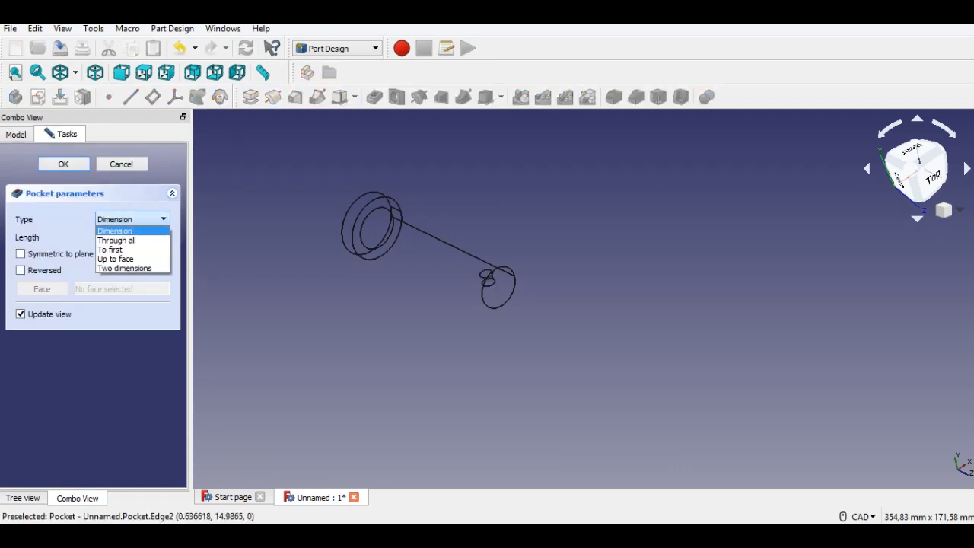
pyautogui.click(117, 241)
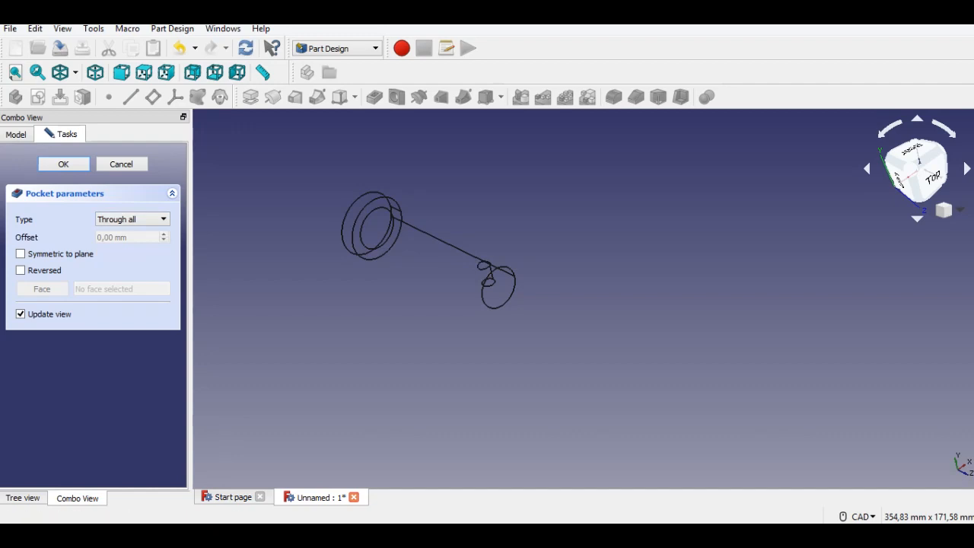
pyautogui.moveTo(332, 276); pyautogui.dragTo(390, 223, button='middle')
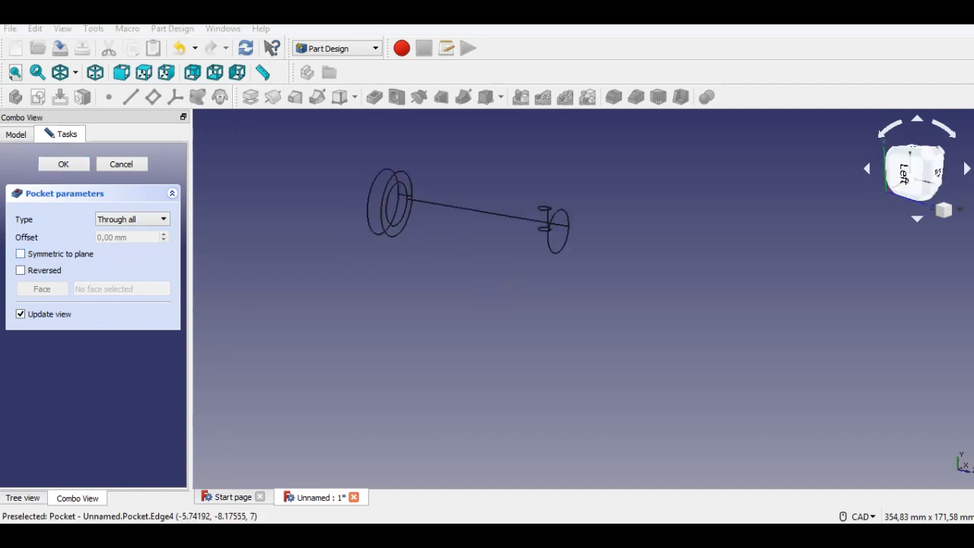
pyautogui.click(20, 255)
pyautogui.moveTo(426, 244); pyautogui.dragTo(436, 294, button='middle')
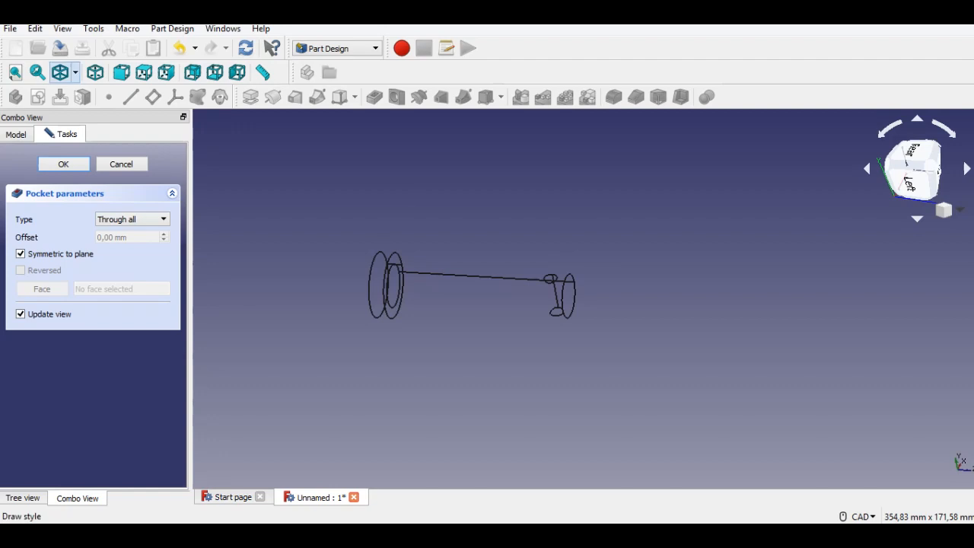
pyautogui.click(74, 72)
pyautogui.click(82, 94)
pyautogui.moveTo(533, 305)
pyautogui.mouseDown(button='middle')
pyautogui.moveTo(552, 213)
pyautogui.moveTo(590, 179)
pyautogui.moveTo(605, 194)
pyautogui.moveTo(549, 305)
pyautogui.mouseUp(button='middle')
pyautogui.click(64, 165)
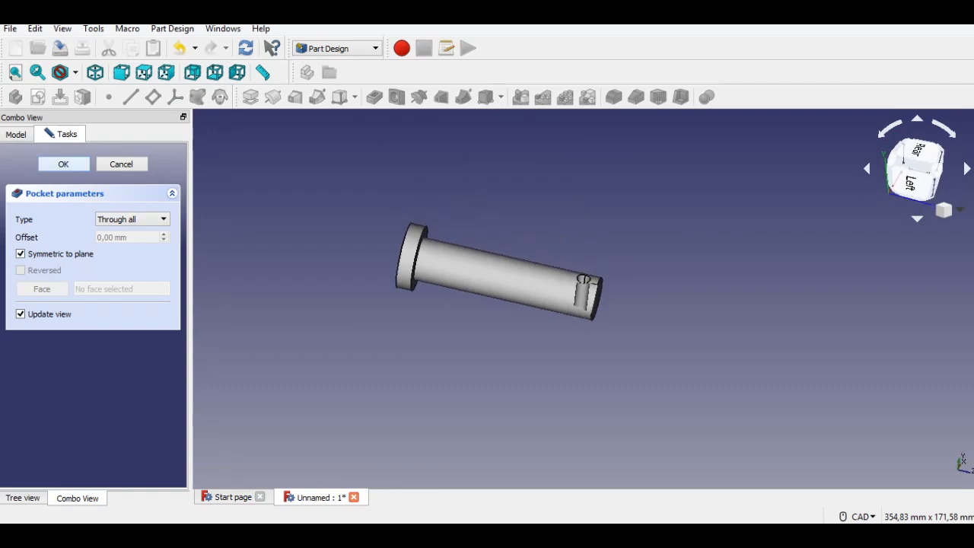
# Step: Chamfer the circular edge at the shank's free end with a size of 1 mm
pyautogui.moveTo(472, 320); pyautogui.dragTo(434, 251, button='middle')
pyautogui.moveTo(552, 207); pyautogui.dragTo(565, 268, button='middle')
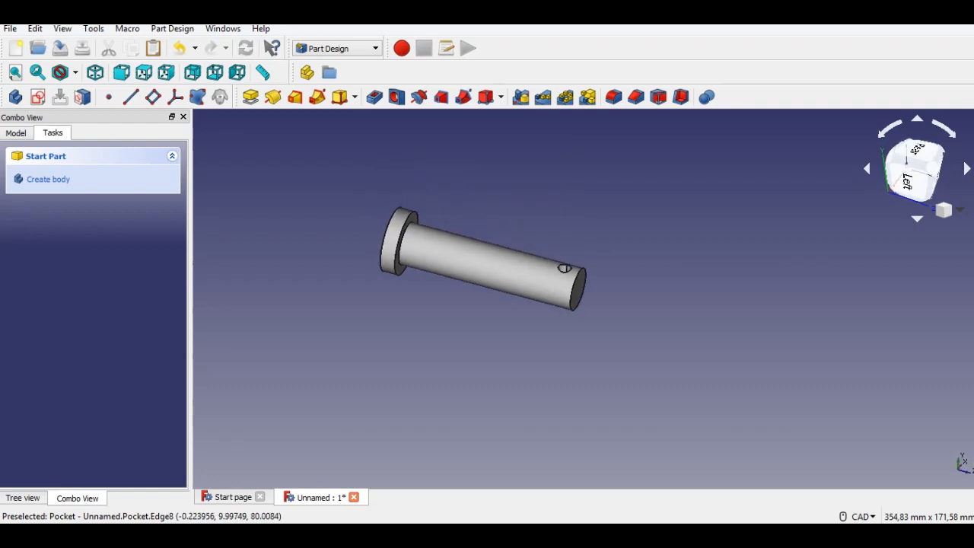
pyautogui.scroll(5, 565, 268)
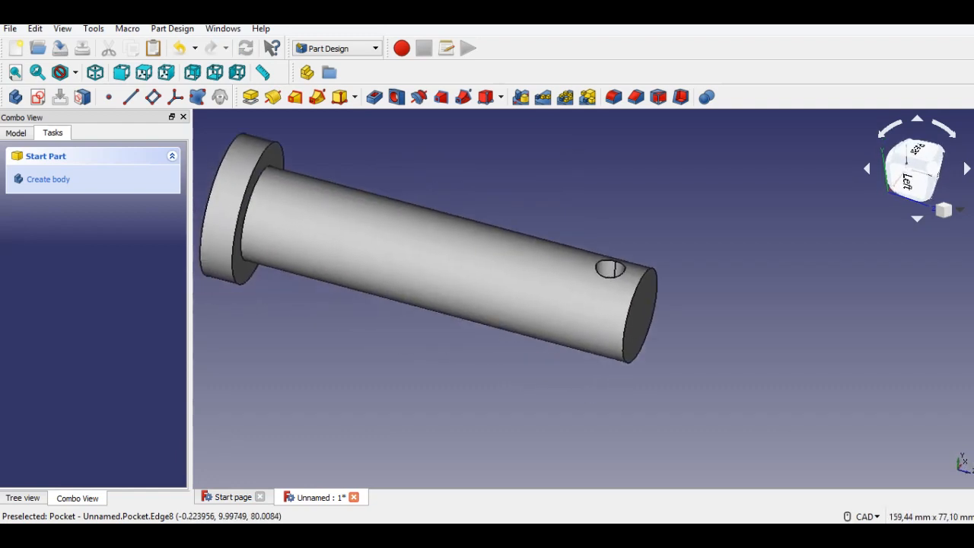
pyautogui.click(636, 98)
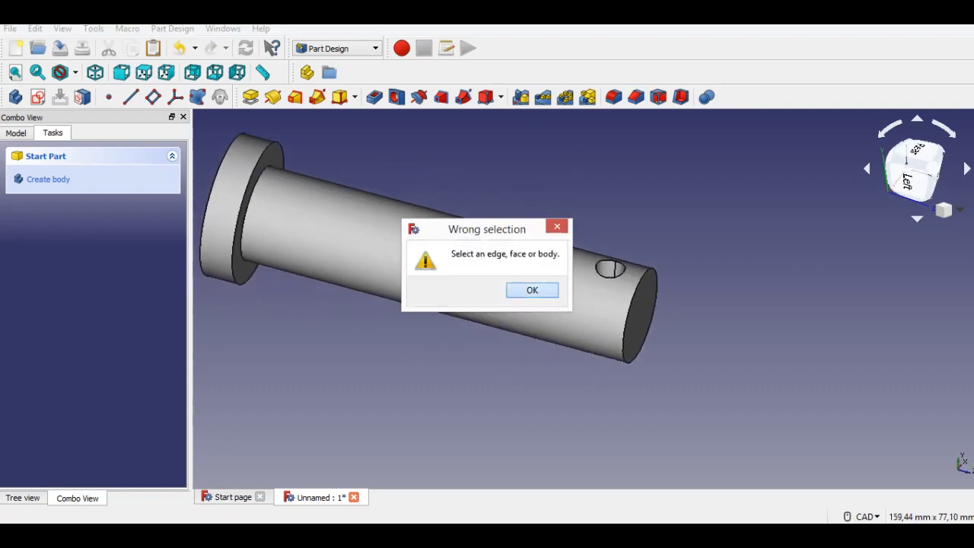
pyautogui.click(532, 290)
pyautogui.click(639, 316)
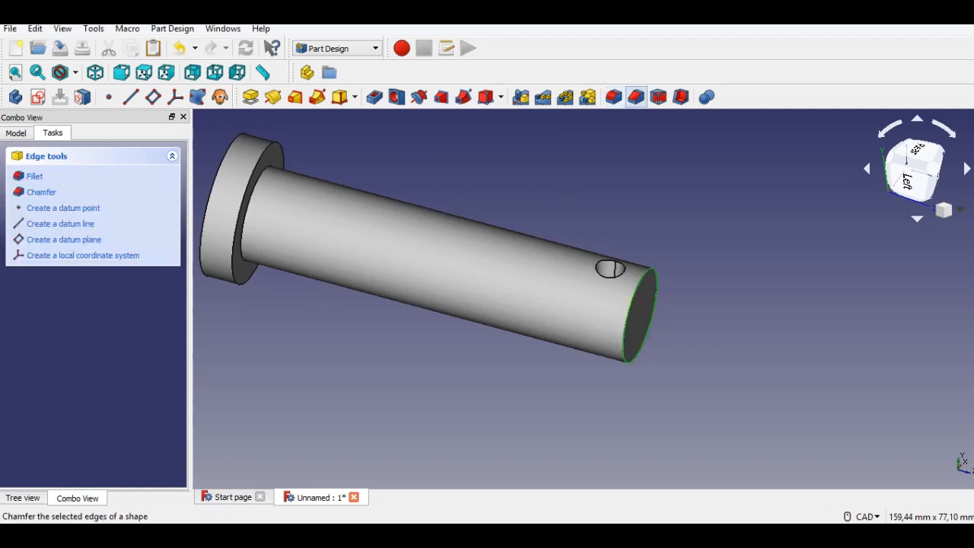
pyautogui.click(637, 96)
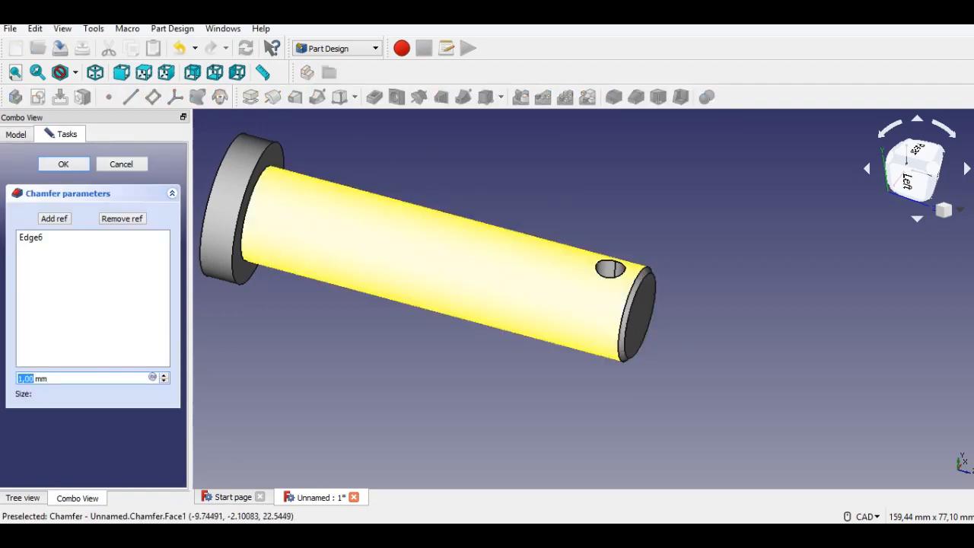
pyautogui.click(63, 164)
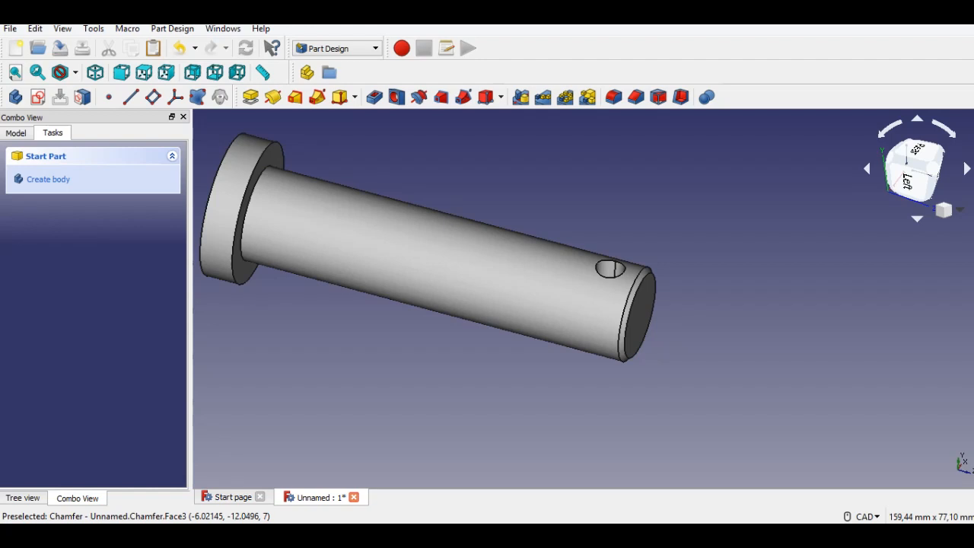
# Step: Save the pin document as Part4 in the FreeCAD Parts folder and close it
pyautogui.moveTo(365, 343); pyautogui.dragTo(465, 335, button='middle')
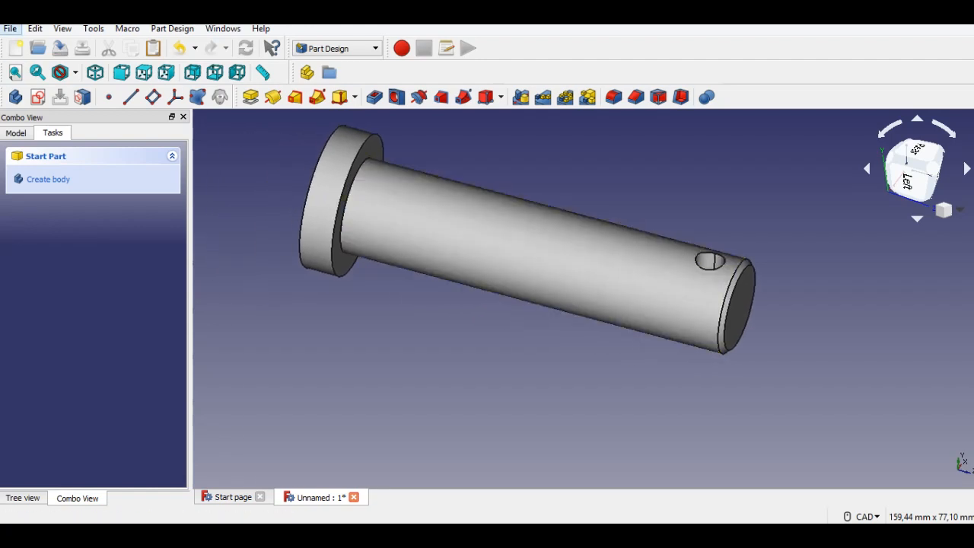
pyautogui.click(10, 28)
pyautogui.click(31, 122)
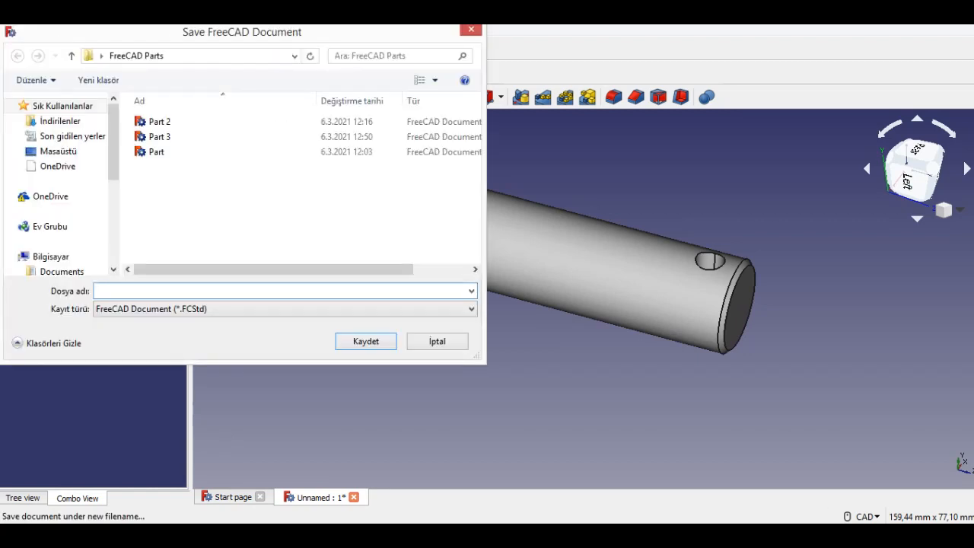
pyautogui.write('Part')
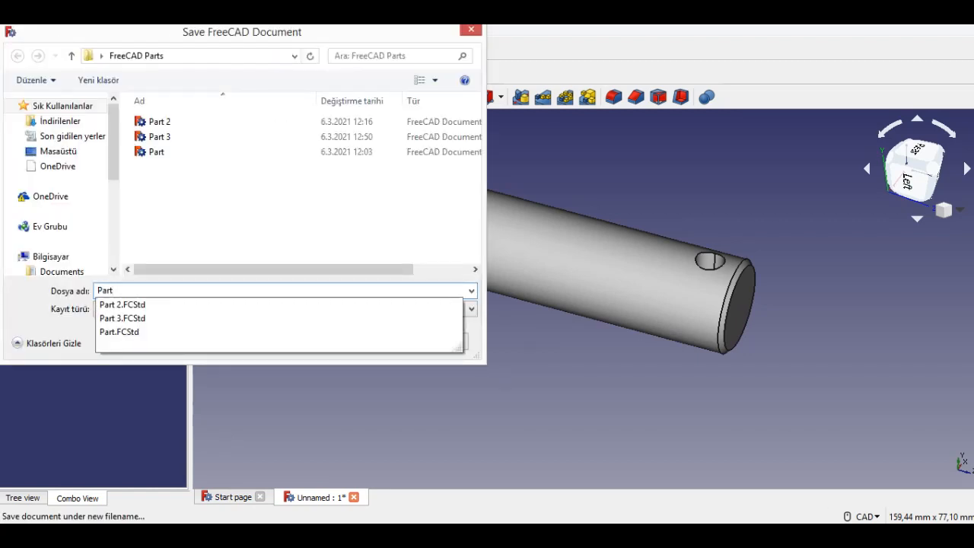
pyautogui.write('4')
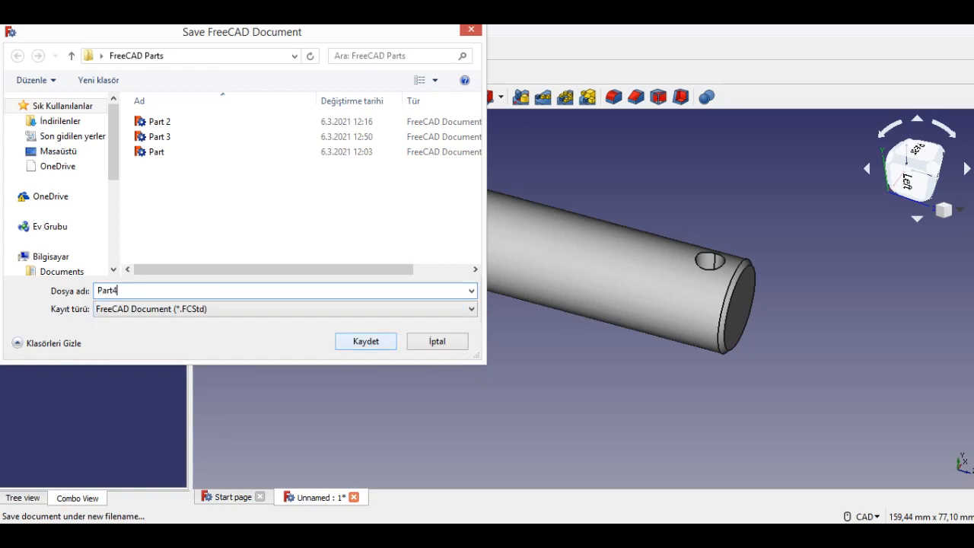
pyautogui.press('Return')
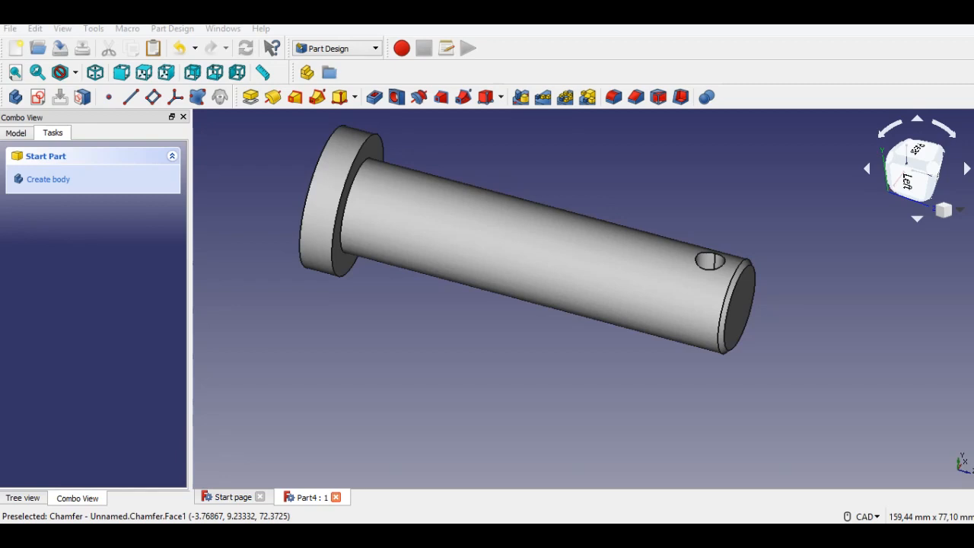
pyautogui.click(335, 497)
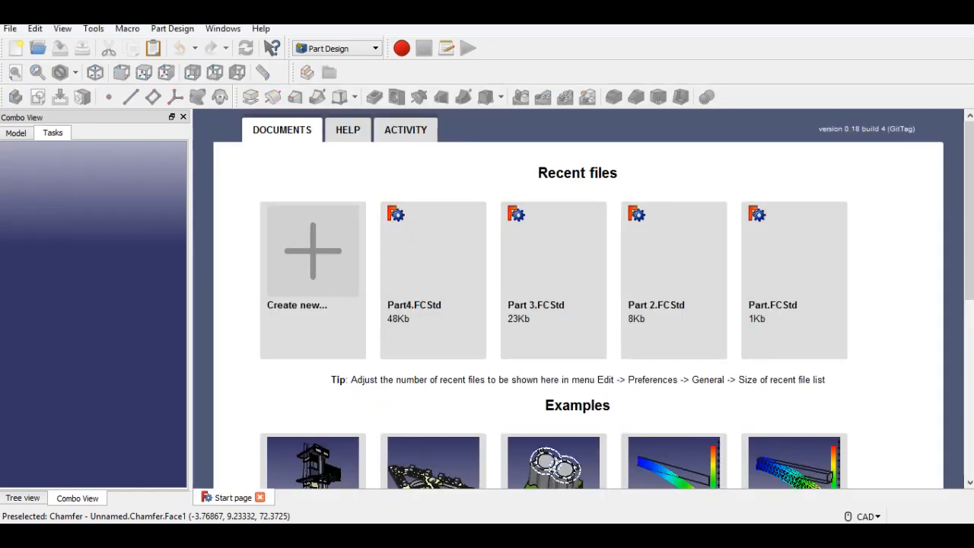
# Step: Create a new document and start a sketch on the XZ base plane
pyautogui.click(313, 255)
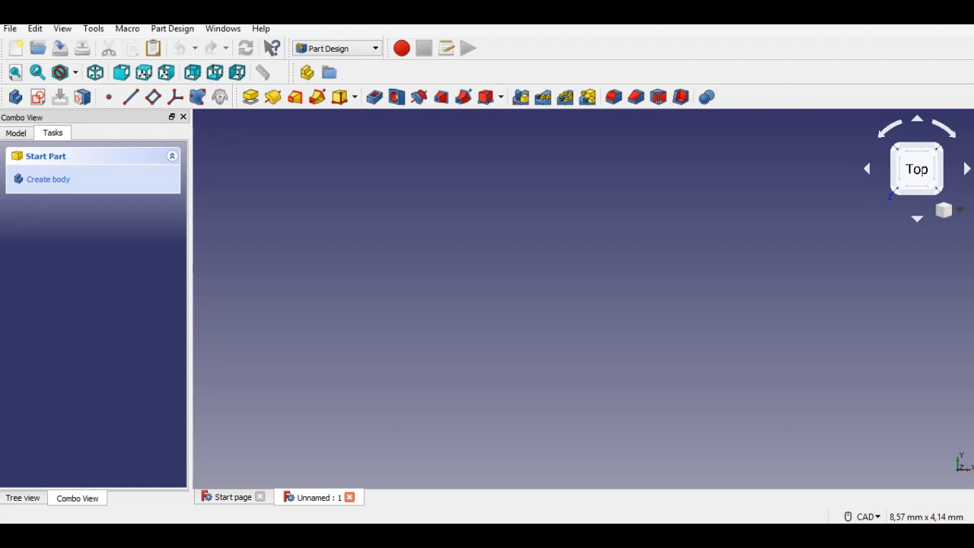
pyautogui.click(37, 97)
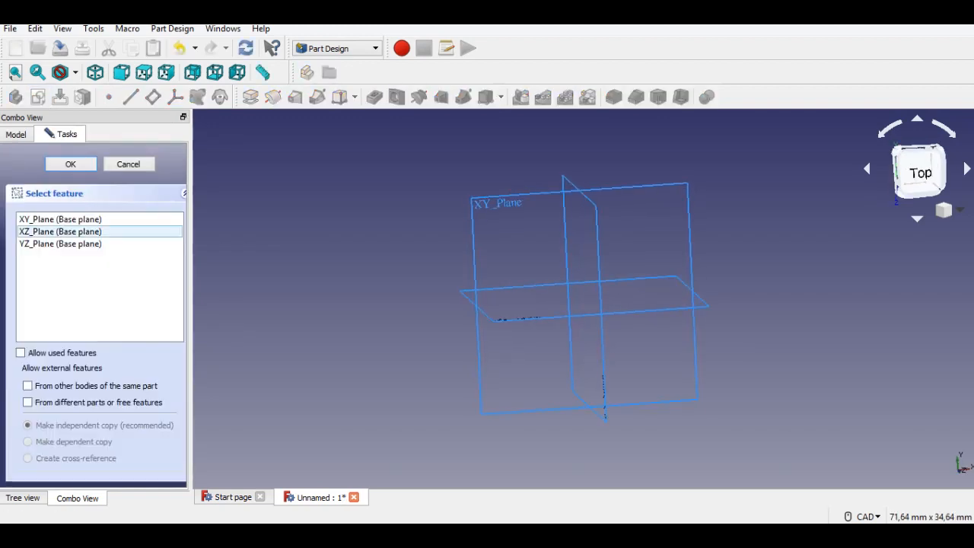
pyautogui.click(60, 219)
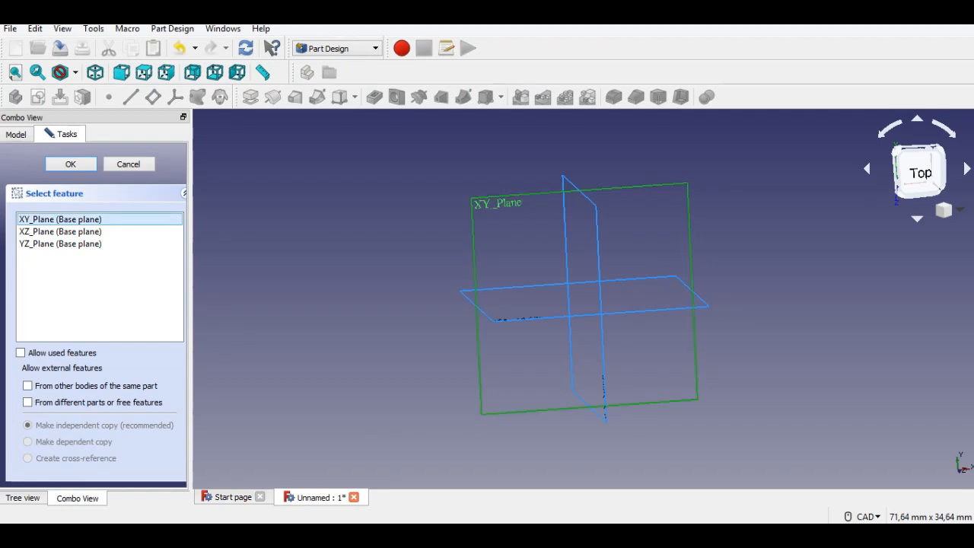
pyautogui.click(60, 232)
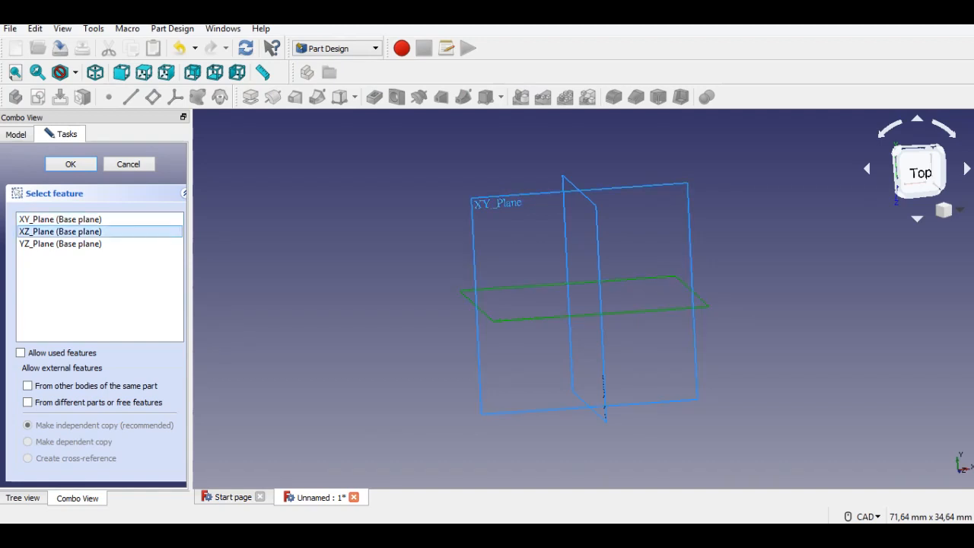
pyautogui.click(70, 164)
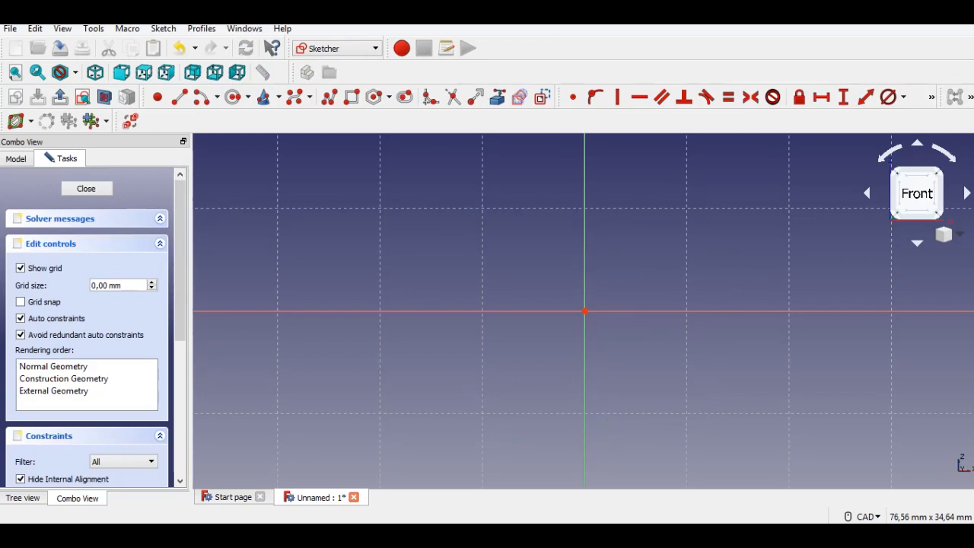
# Step: Draw a circle centred on the sketch origin and set its diameter to 6 mm
pyautogui.moveTo(585, 310); pyautogui.dragTo(510, 324, button='middle')
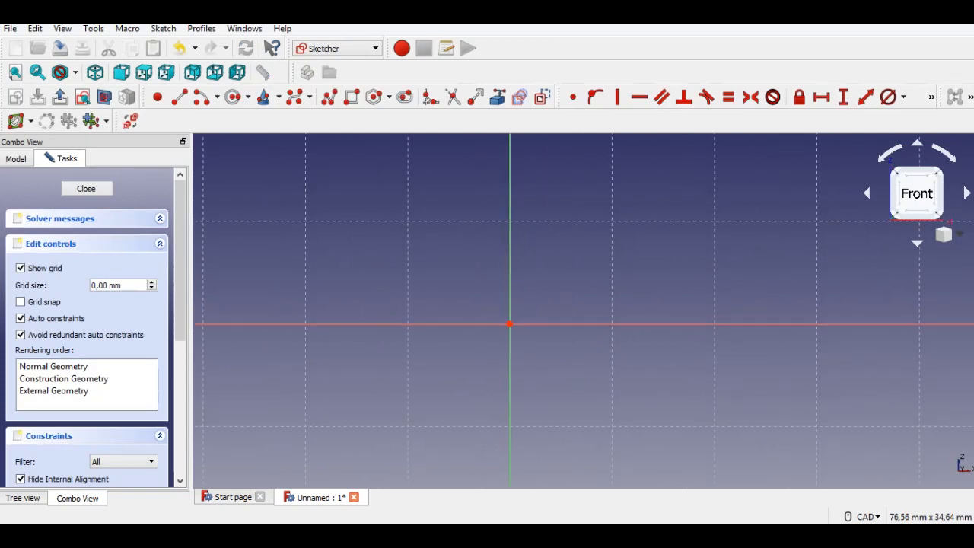
pyautogui.click(233, 96)
pyautogui.click(509, 324)
pyautogui.click(541, 325)
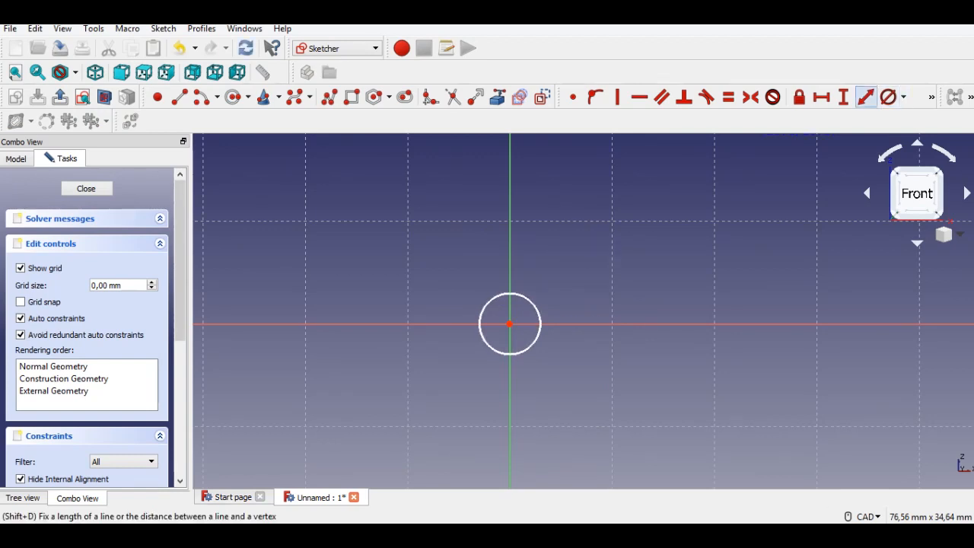
pyautogui.click(533, 305)
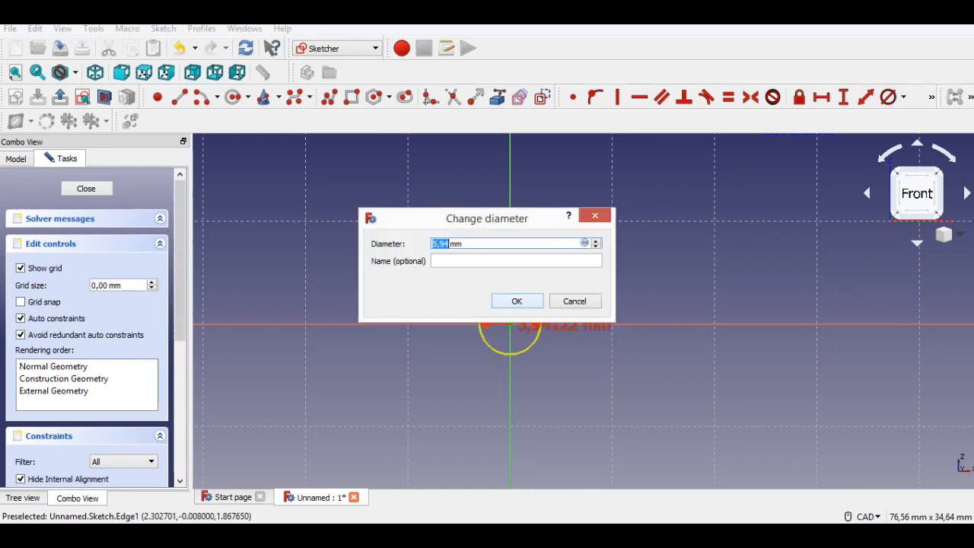
pyautogui.write('6')
pyautogui.press('Return')
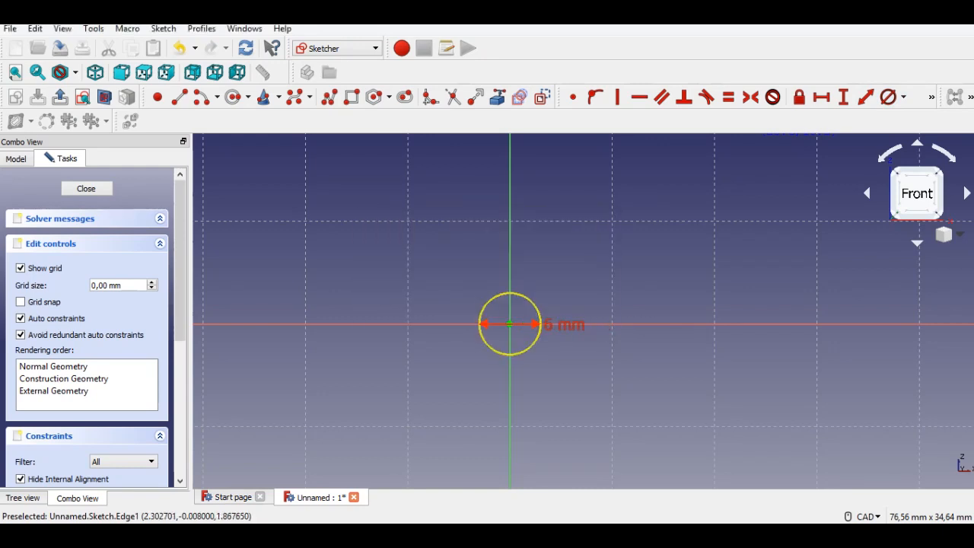
# Step: Leave the circle sketch and pad it symmetrically to the plane with a length of 45 mm
pyautogui.click(60, 96)
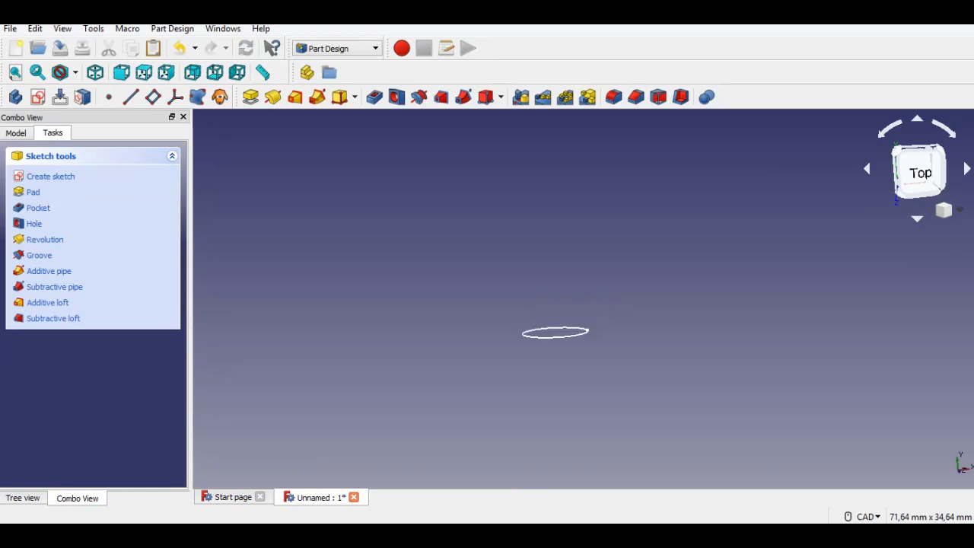
pyautogui.click(251, 97)
pyautogui.click(21, 253)
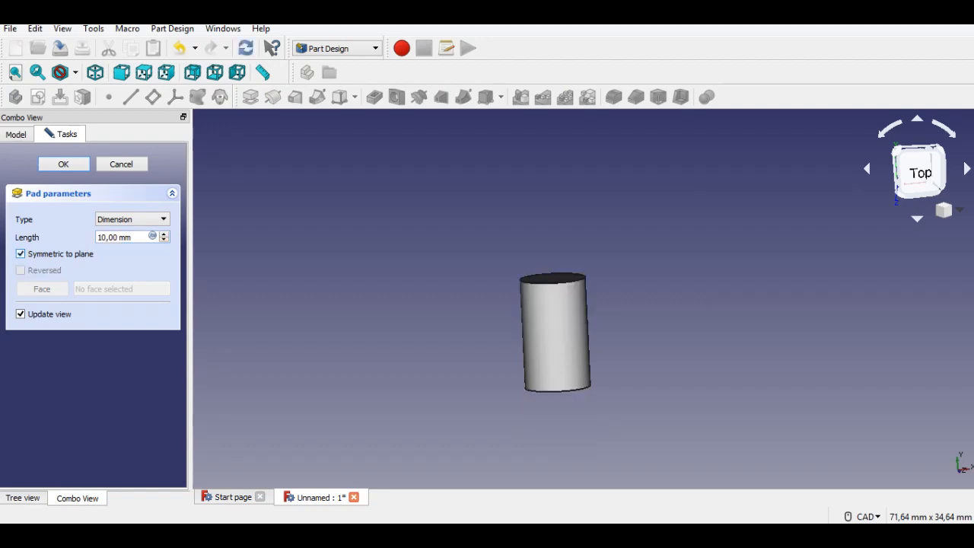
pyautogui.moveTo(133, 238); pyautogui.dragTo(97, 238)
pyautogui.write('45')
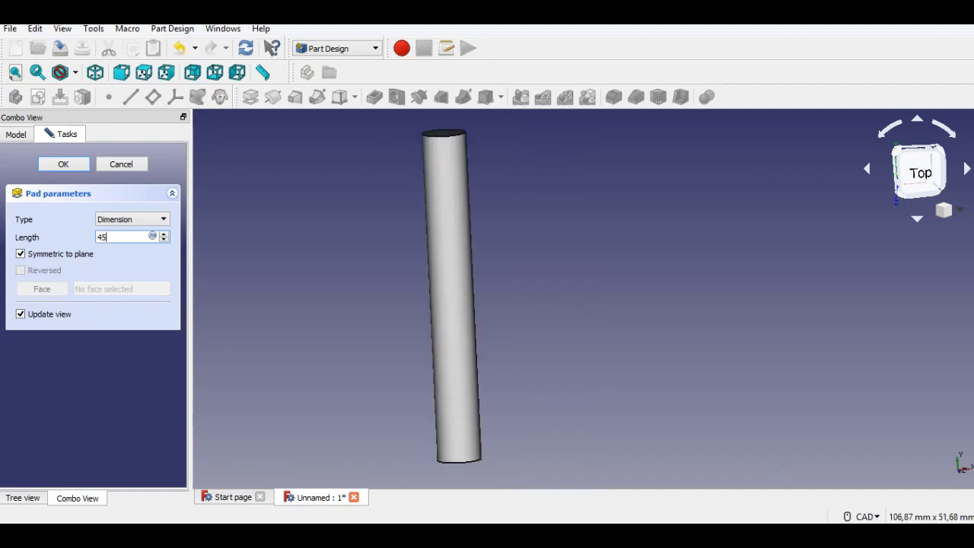
pyautogui.click(63, 164)
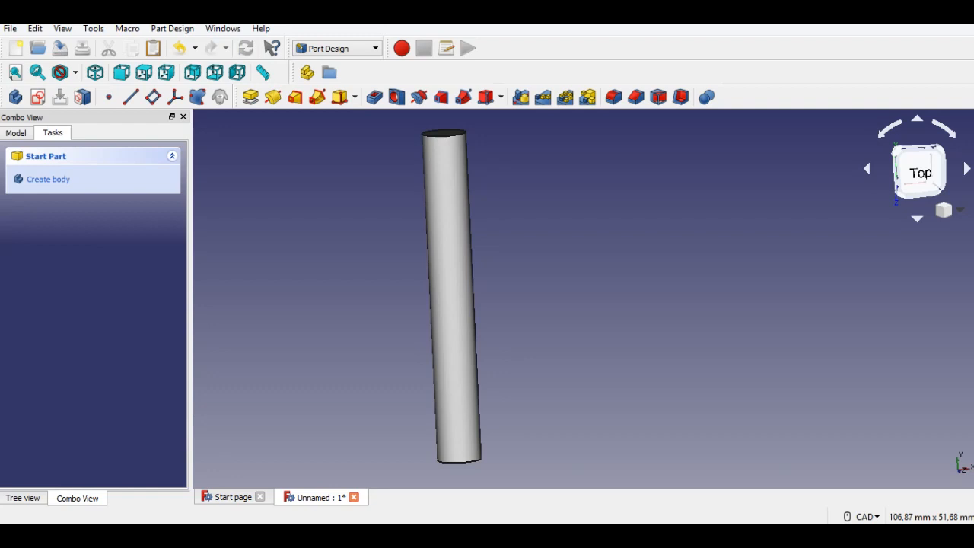
# Step: Chamfer the circular edges at both ends of the cylinder with a size of 1 mm
pyautogui.click(448, 133)
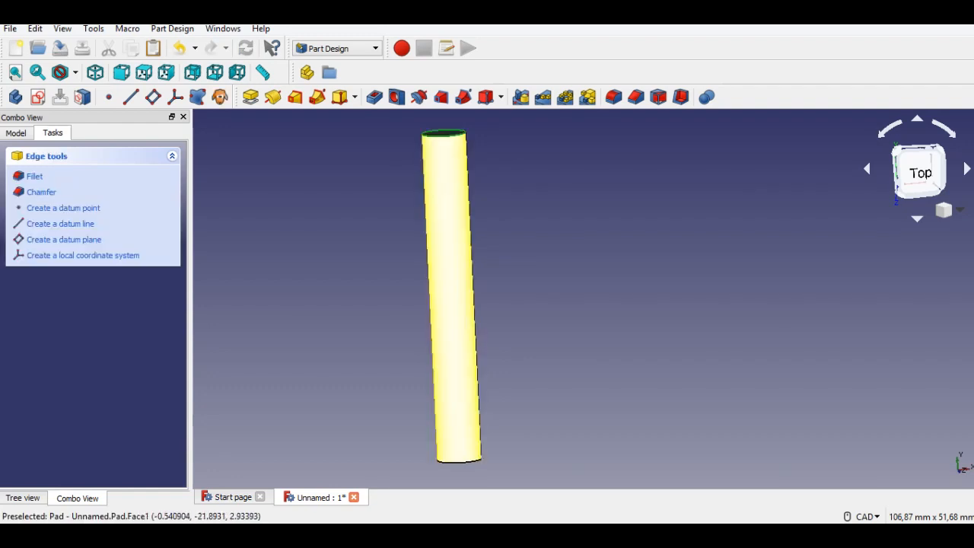
pyautogui.keyDown('ctrl'); pyautogui.click(462, 462); pyautogui.keyUp('ctrl')
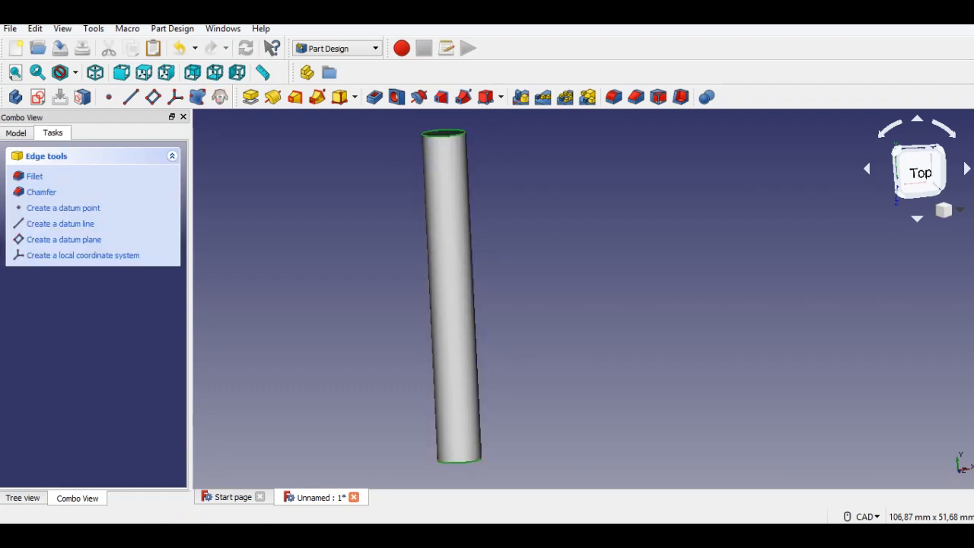
pyautogui.click(636, 97)
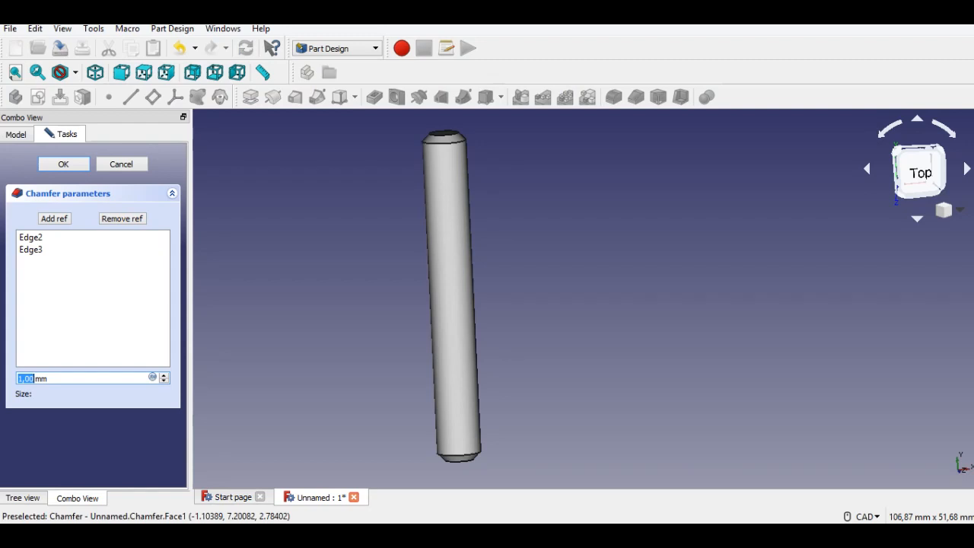
pyautogui.click(64, 165)
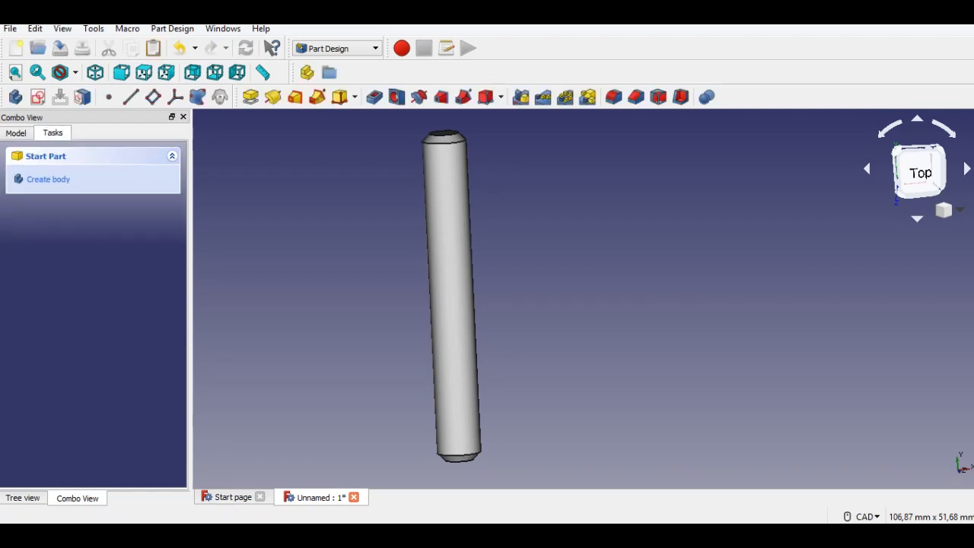
# Step: Save the chamfered cylinder document as part 5 in the FreeCAD Parts folder
pyautogui.scroll(-2, 314, 273)
pyautogui.moveTo(314, 273); pyautogui.dragTo(389, 280, button='middle')
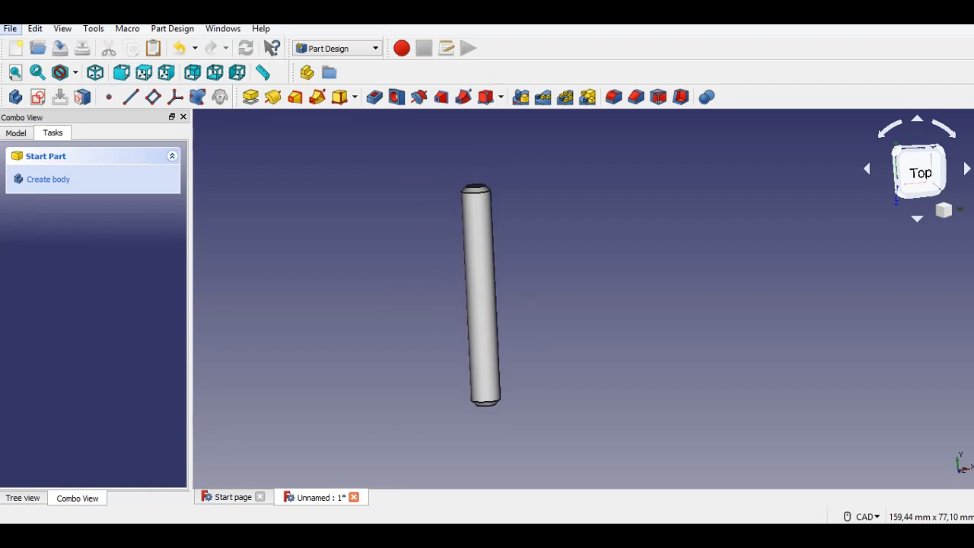
pyautogui.click(10, 28)
pyautogui.click(38, 134)
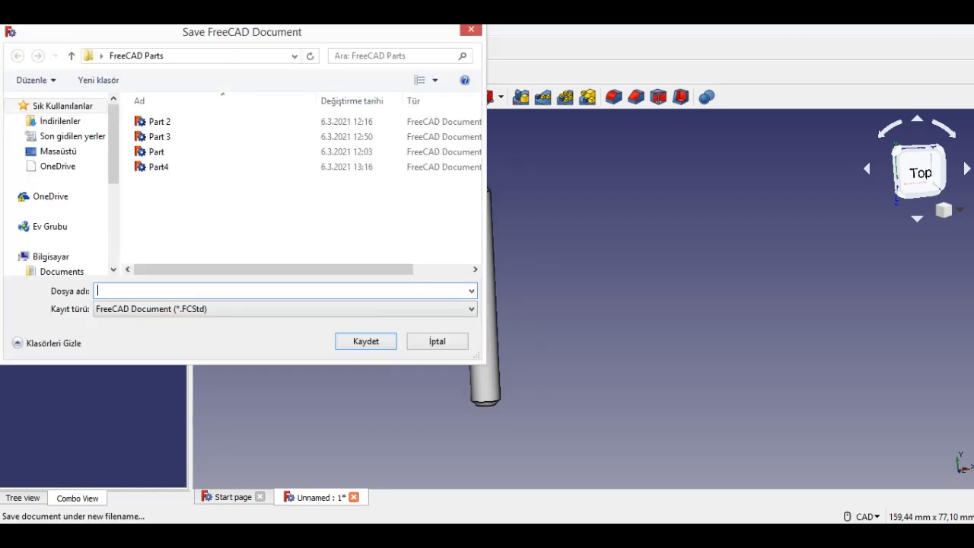
pyautogui.write('par')
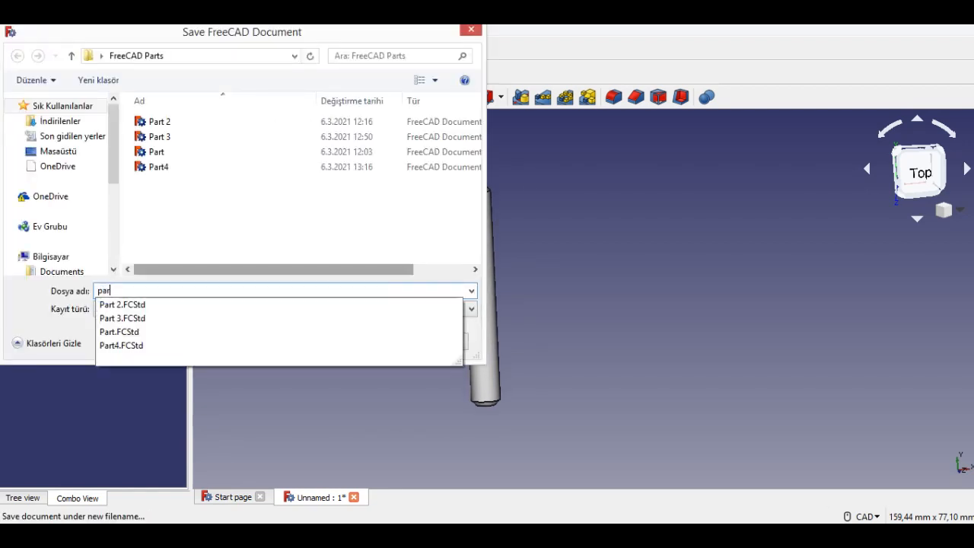
pyautogui.write('t 5')
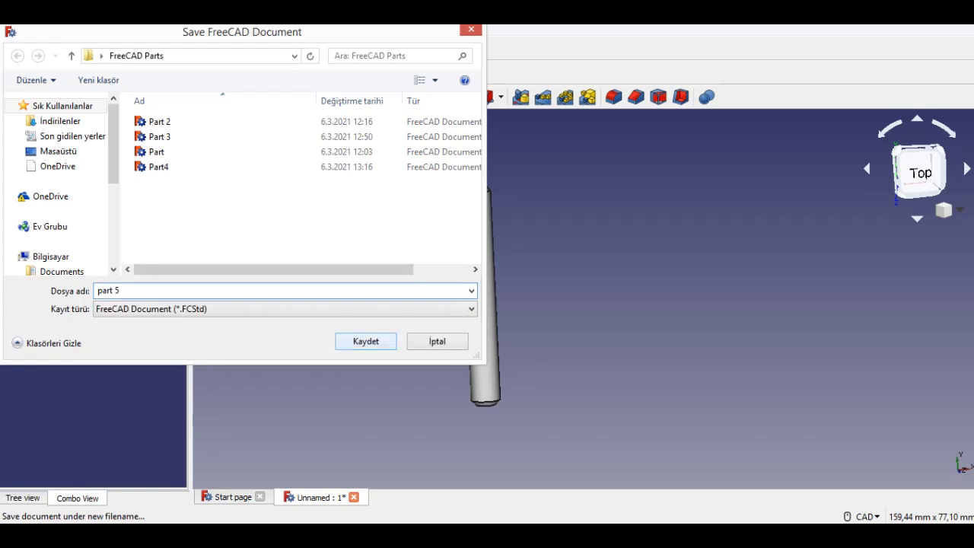
pyautogui.press('Return')
pyautogui.moveTo(488, 266); pyautogui.dragTo(514, 297, button='middle')
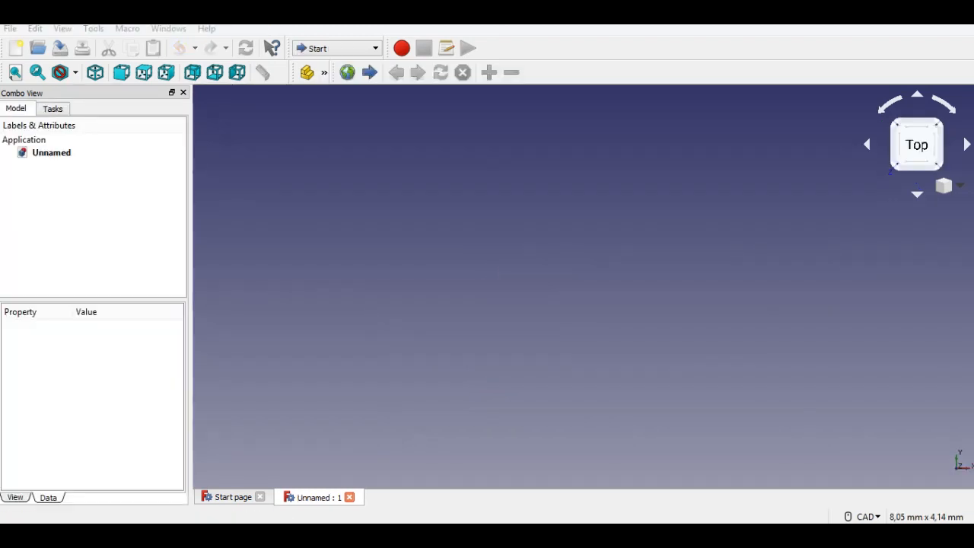
# Step: Switch the new document to the A2plus workbench and save it as Assembly in the FreeCAD Assembly Parts folder
pyautogui.click(335, 48)
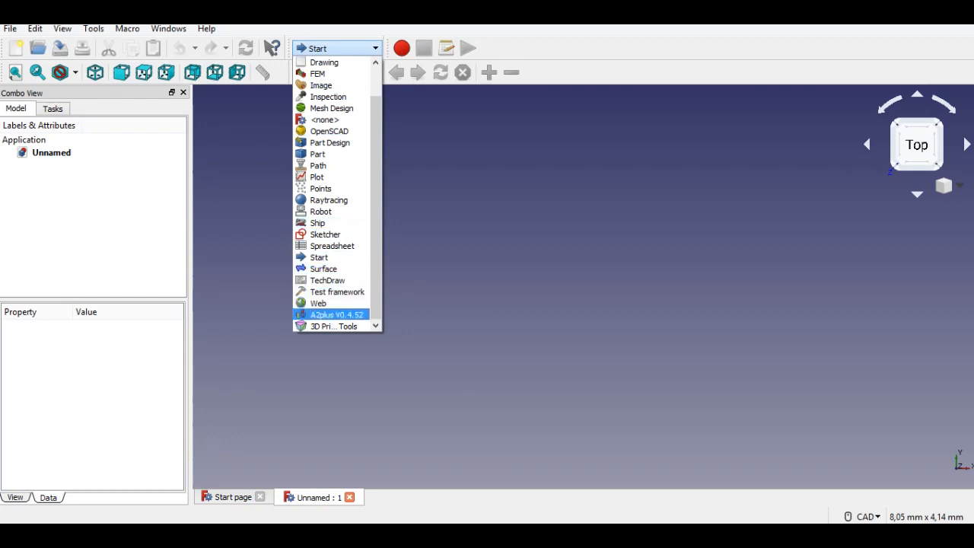
pyautogui.click(336, 315)
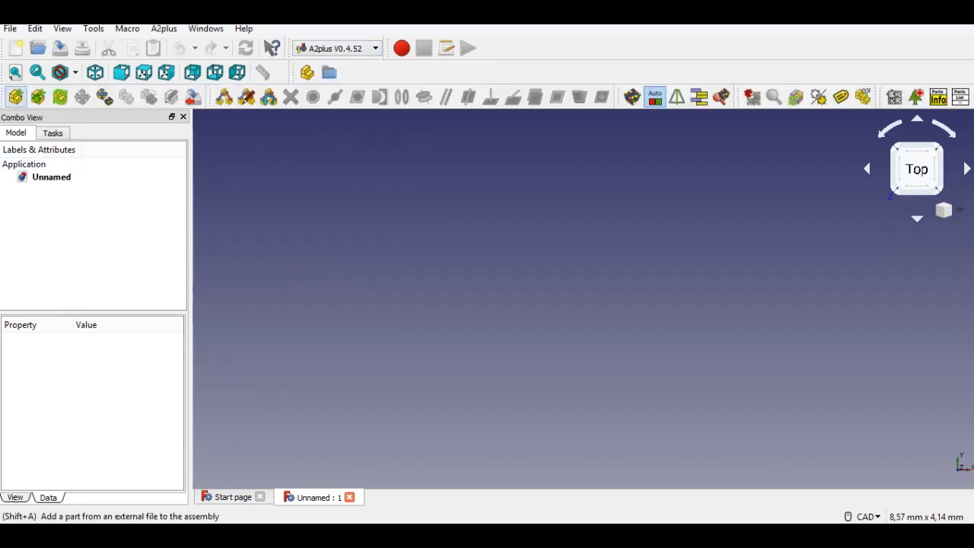
pyautogui.click(16, 97)
pyautogui.click(539, 297)
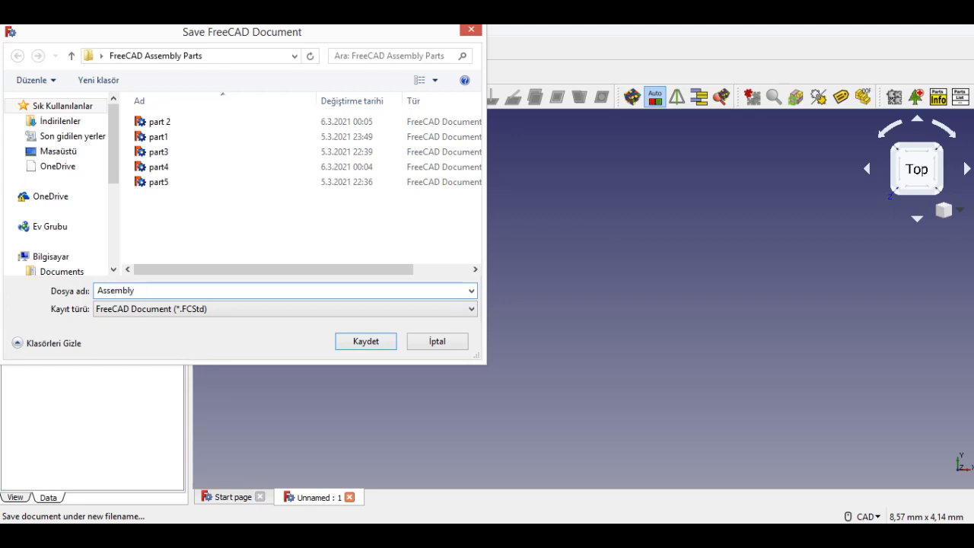
pyautogui.press('Return')
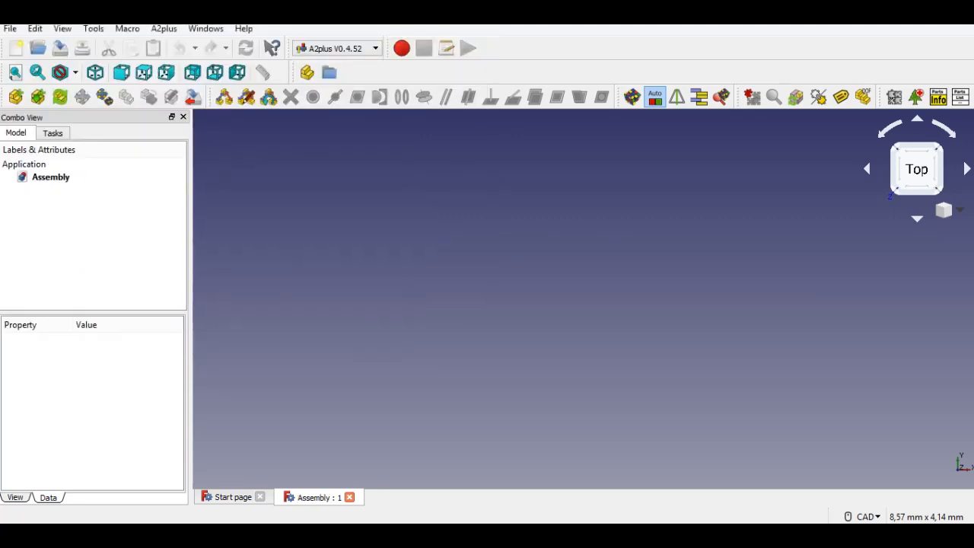
# Step: Import the grooved pulley from part3.FCStd into the assembly as its first part
pyautogui.click(16, 97)
pyautogui.click(389, 219)
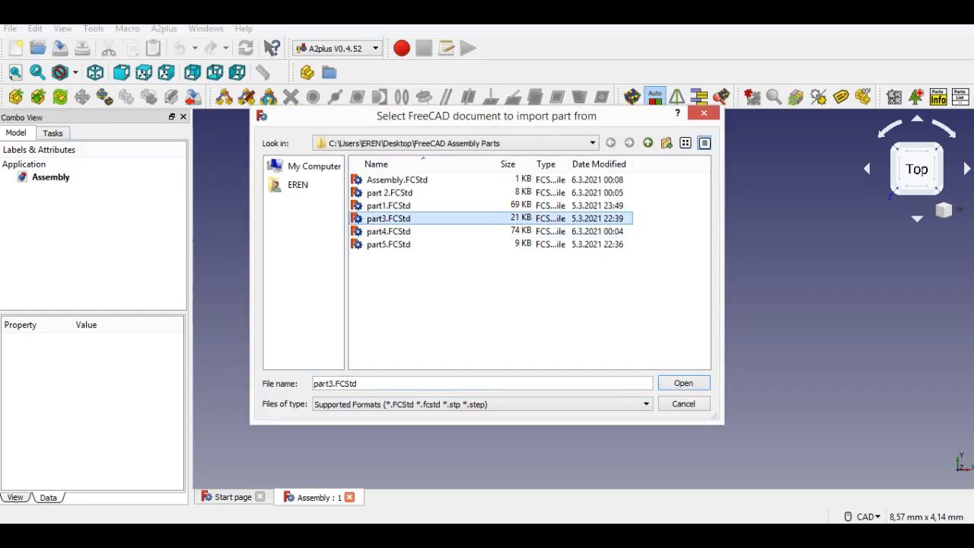
pyautogui.click(682, 383)
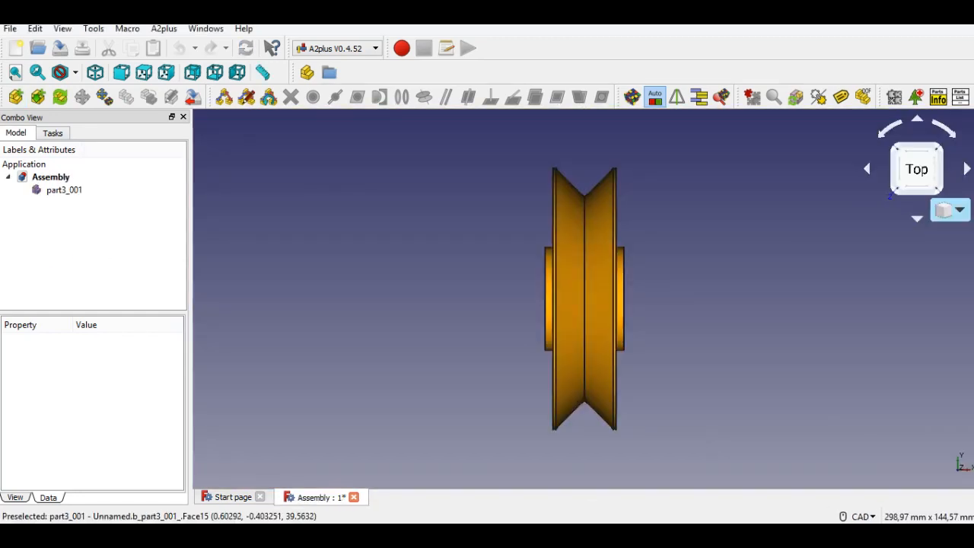
pyautogui.click(951, 210)
pyautogui.click(925, 242)
pyautogui.scroll(-2, 688, 263)
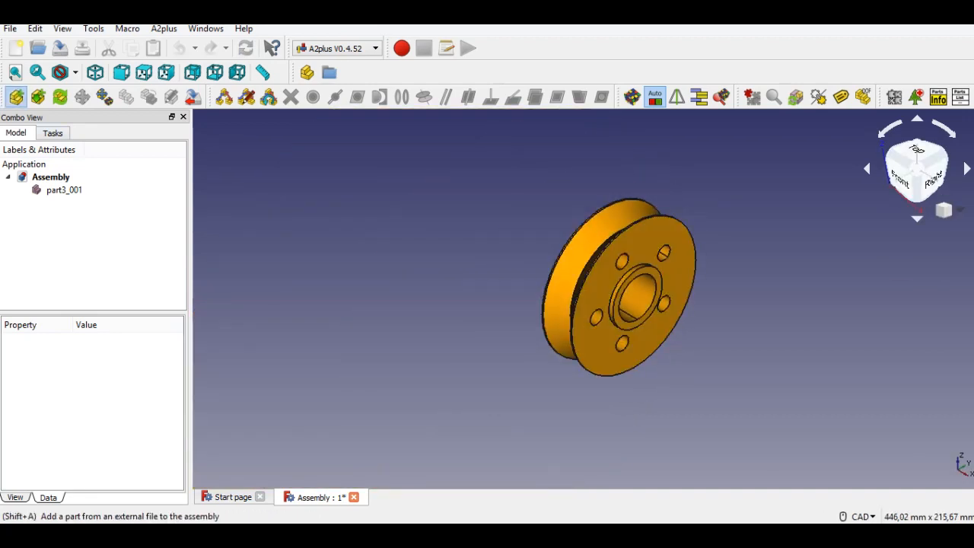
# Step: Import the bushing from part 2.FCStd and place it beside the pulley, clear of its bore
pyautogui.click(16, 96)
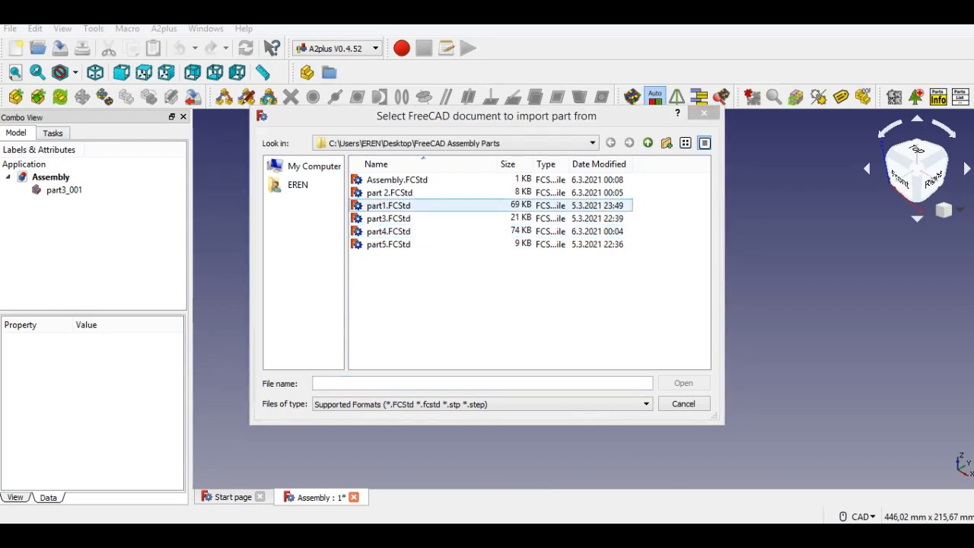
pyautogui.click(389, 193)
pyautogui.click(683, 383)
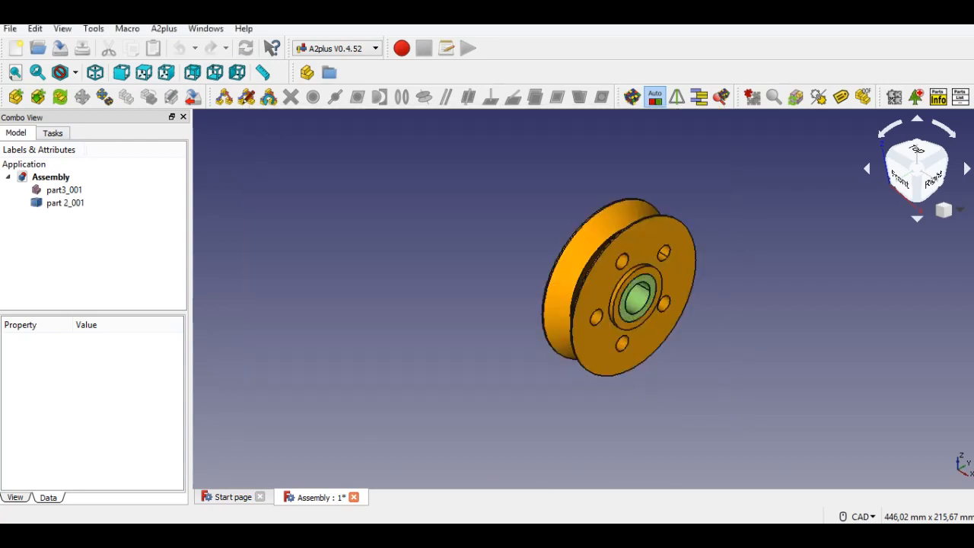
pyautogui.click(408, 263)
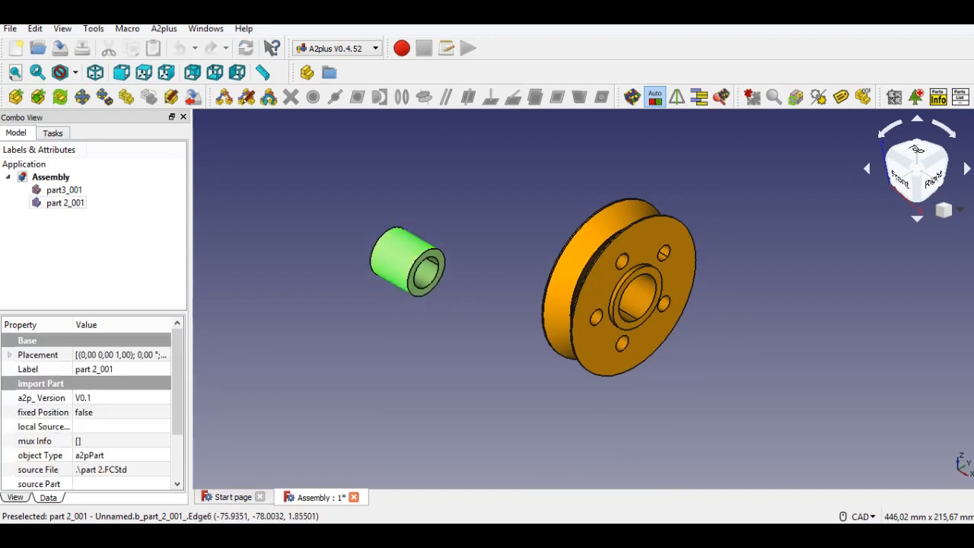
# Step: Import the fork bracket from part1.FCStd and place it on the opposite side of the pulley from the bushing
pyautogui.click(15, 97)
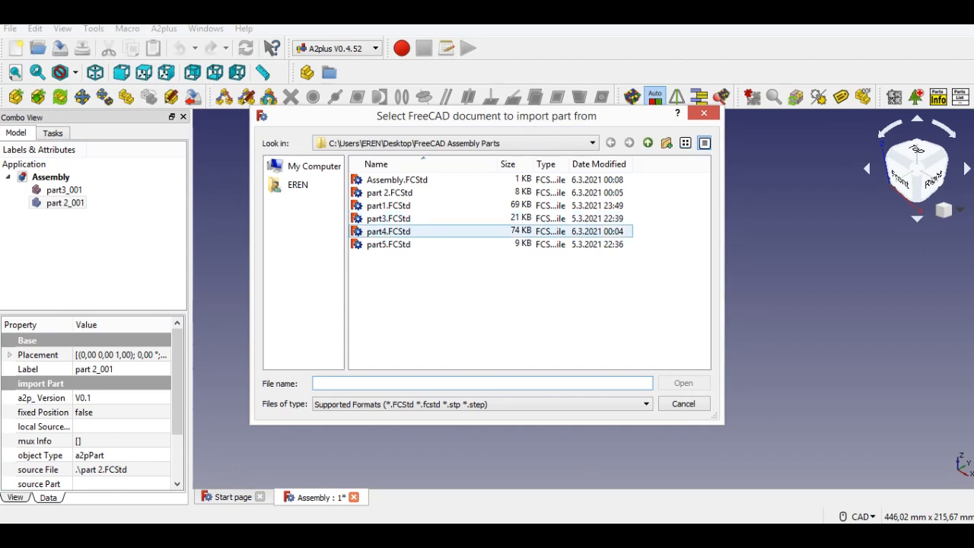
pyautogui.click(389, 231)
pyautogui.click(389, 205)
pyautogui.click(683, 382)
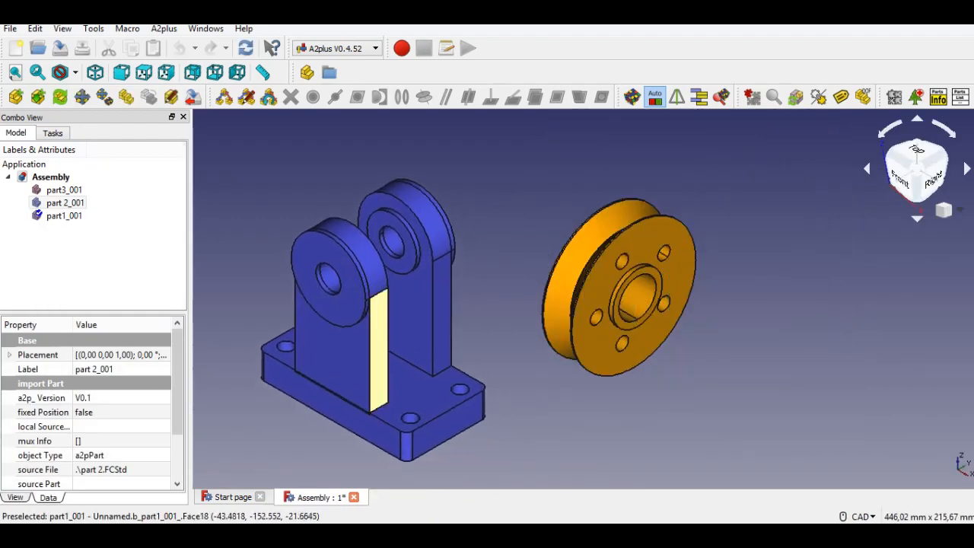
pyautogui.scroll(4, 396, 396)
pyautogui.scroll(-5, 450, 380)
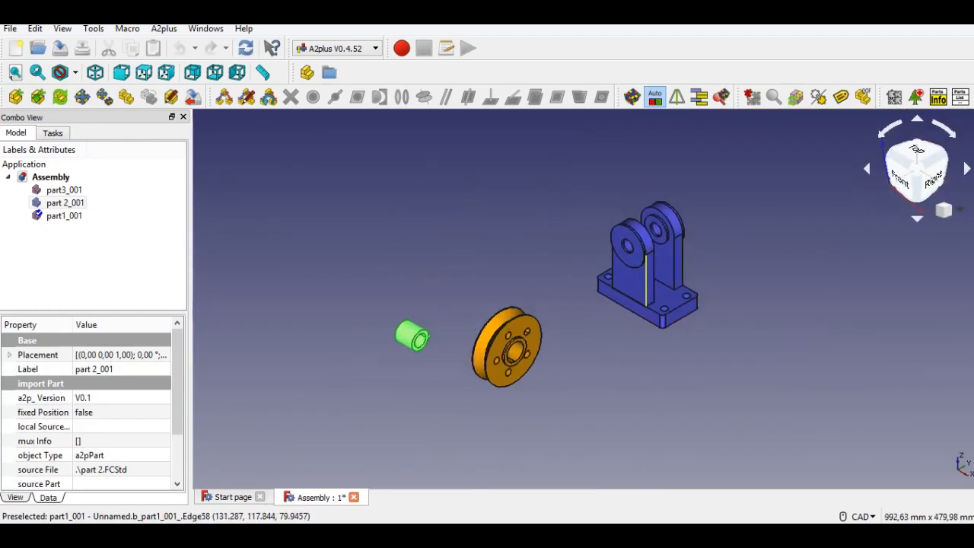
pyautogui.scroll(2, 643, 320)
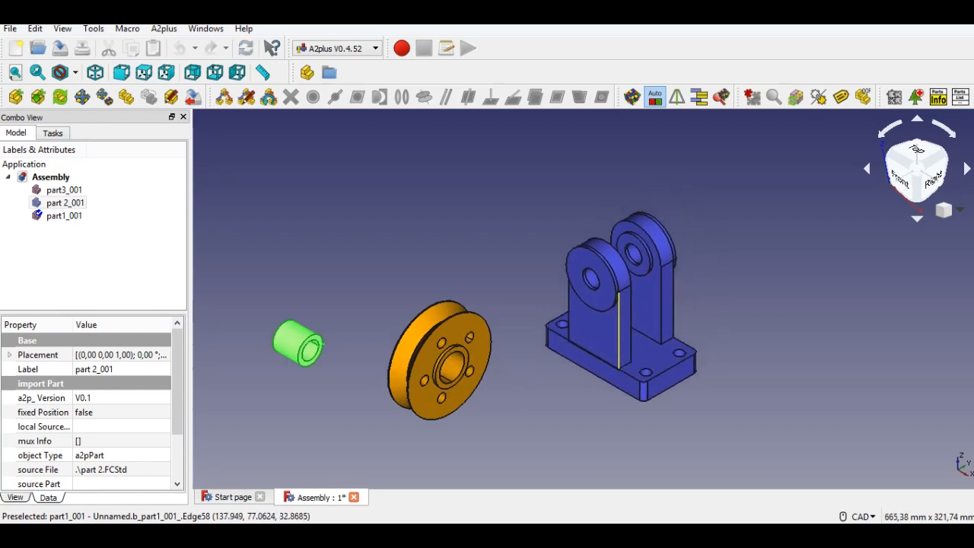
pyautogui.click(621, 357)
# Step: Import the headed pin from part4.FCStd and place it above the bushing and pulley
pyautogui.click(16, 97)
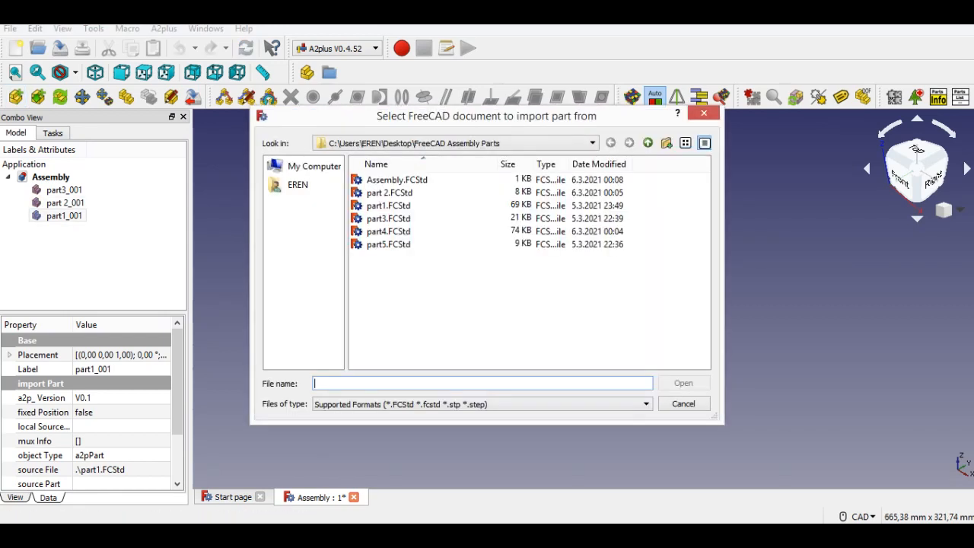
pyautogui.click(388, 231)
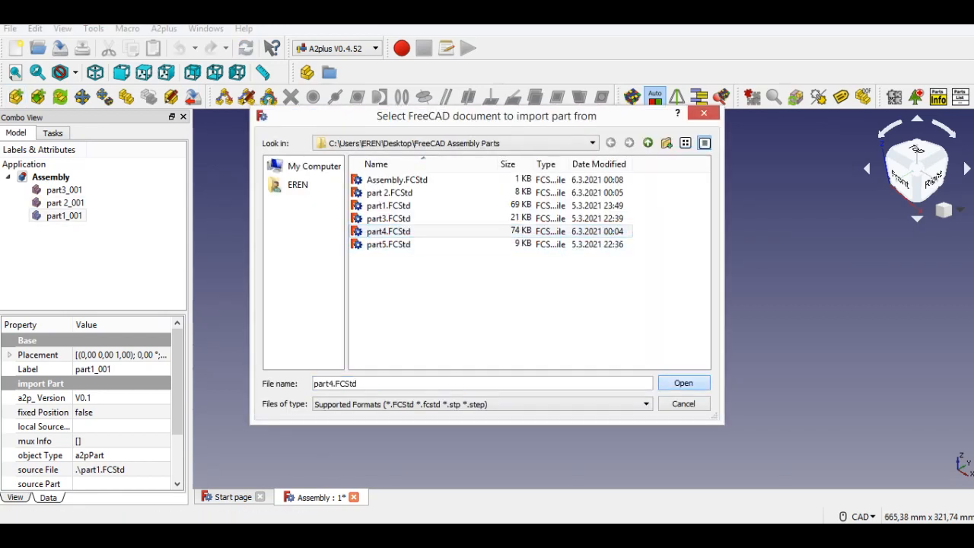
pyautogui.click(683, 383)
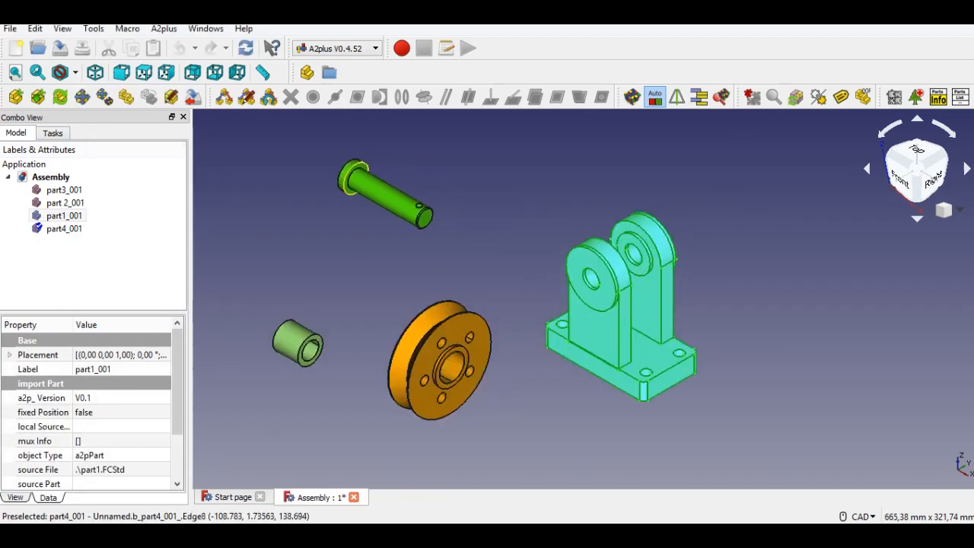
pyautogui.click(354, 178)
# Step: Import the small cylindrical pin from part5.FCStd and place it between the headed pin and the bushing
pyautogui.click(16, 97)
pyautogui.click(373, 245)
pyautogui.click(684, 383)
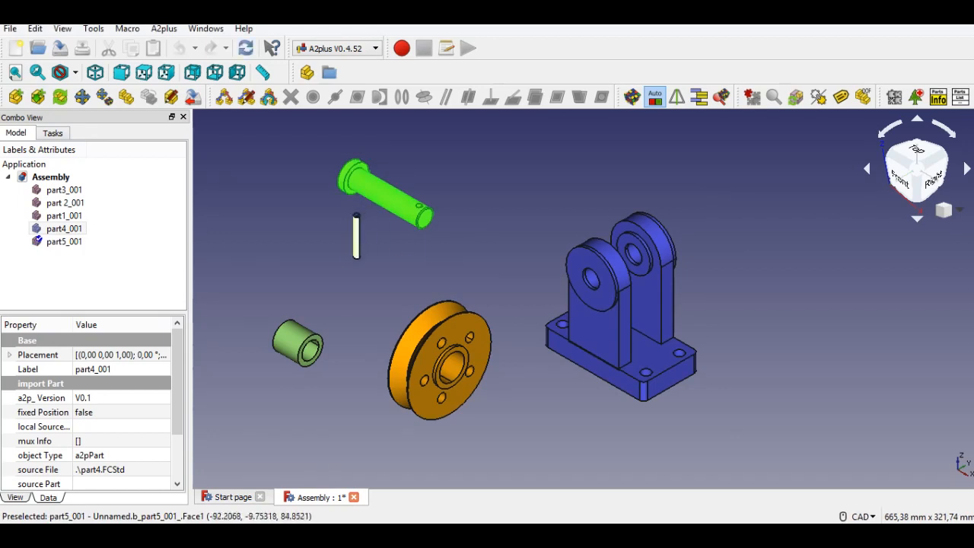
pyautogui.click(341, 230)
# Step: Add an axis-coincident constraint between the pulley's central bore and the bushing's bore, keeping the direction aligned
pyautogui.scroll(2, 232, 391)
pyautogui.moveTo(232, 391); pyautogui.dragTo(158, 423, button='middle')
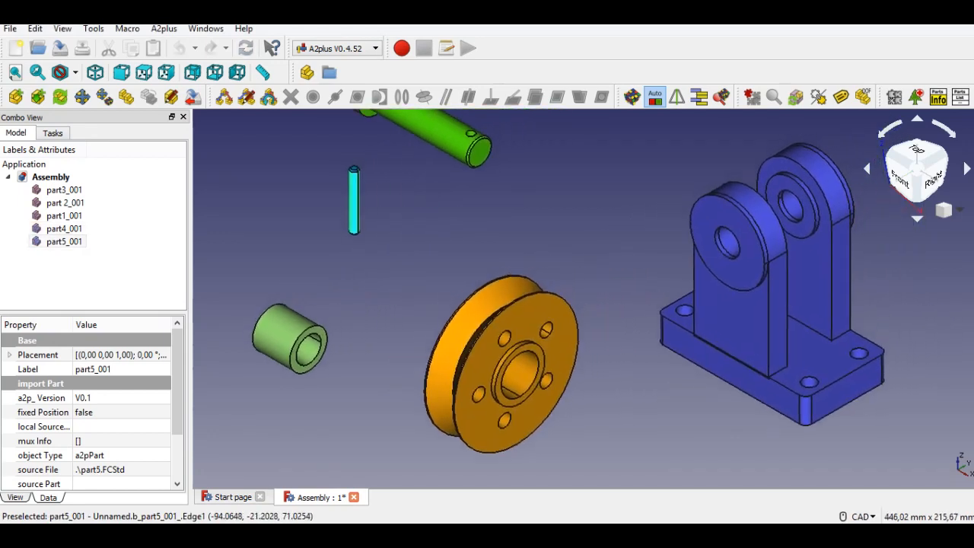
pyautogui.click(224, 96)
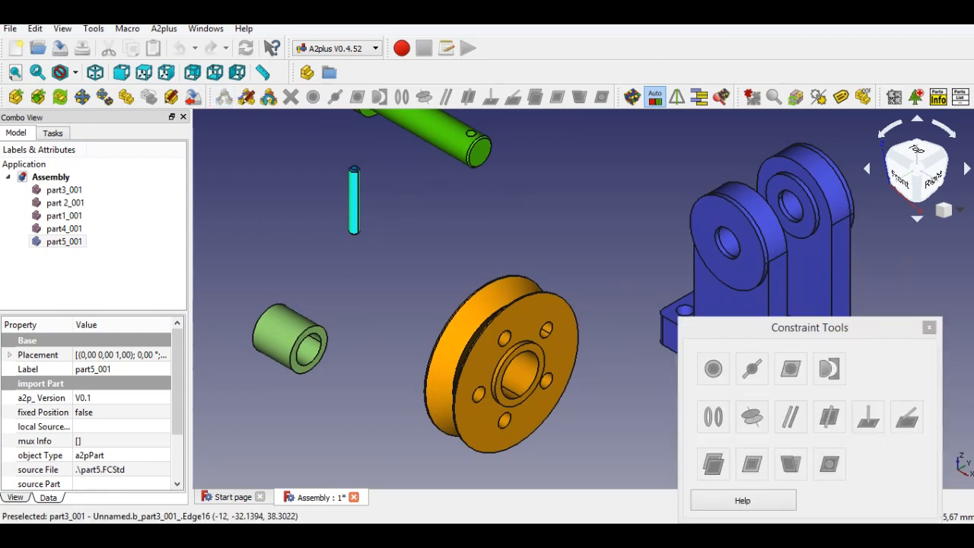
pyautogui.click(520, 375)
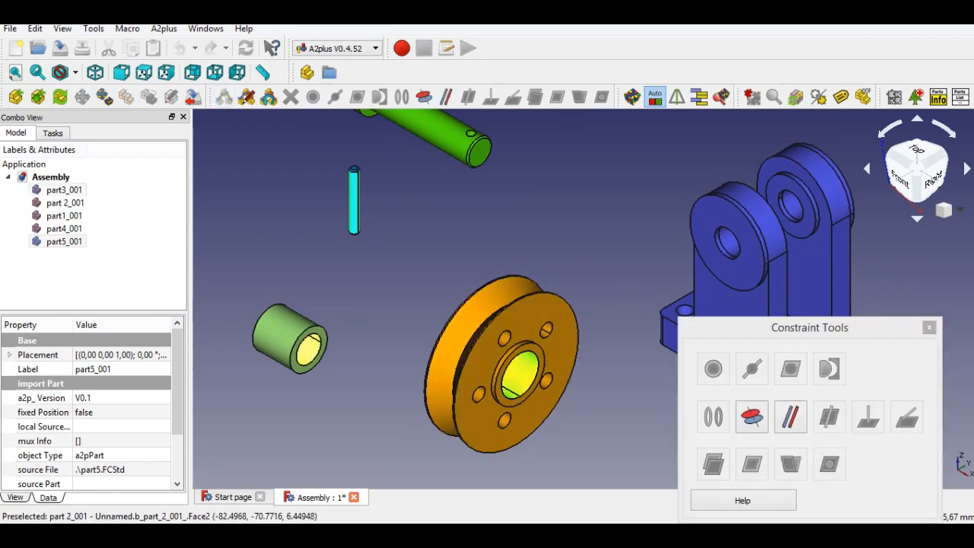
pyautogui.click(373, 366)
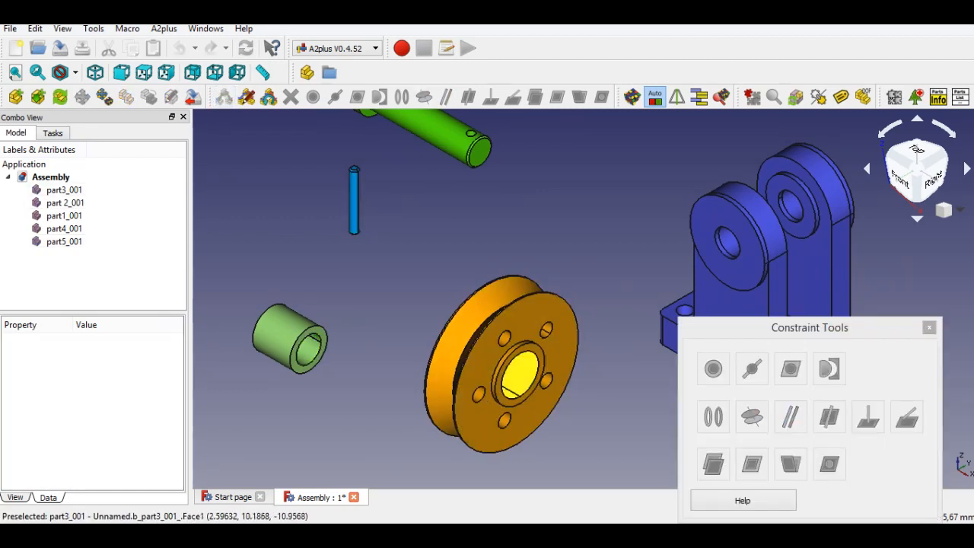
pyautogui.click(519, 377)
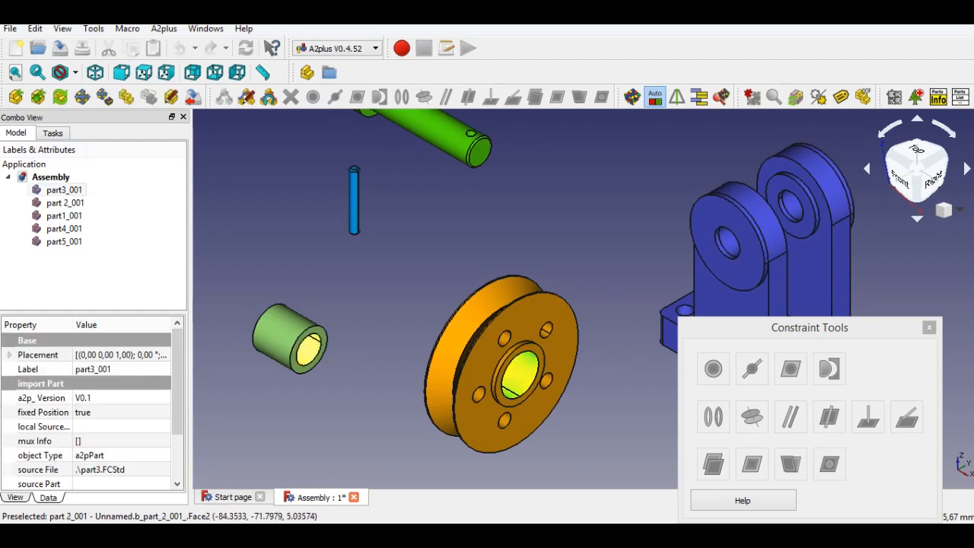
pyautogui.click(309, 349)
pyautogui.click(752, 417)
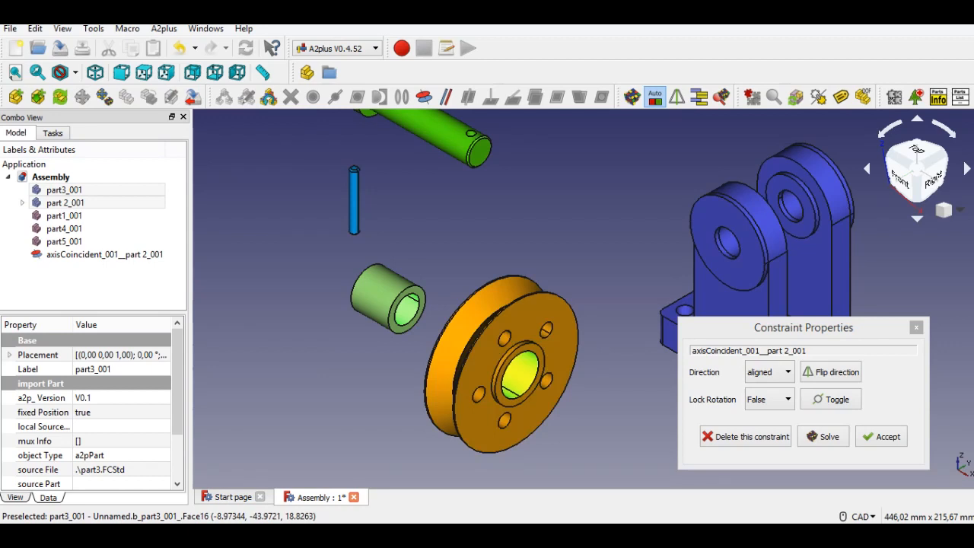
pyautogui.moveTo(427, 305); pyautogui.dragTo(644, 248, button='middle')
pyautogui.scroll(2, 906, 251)
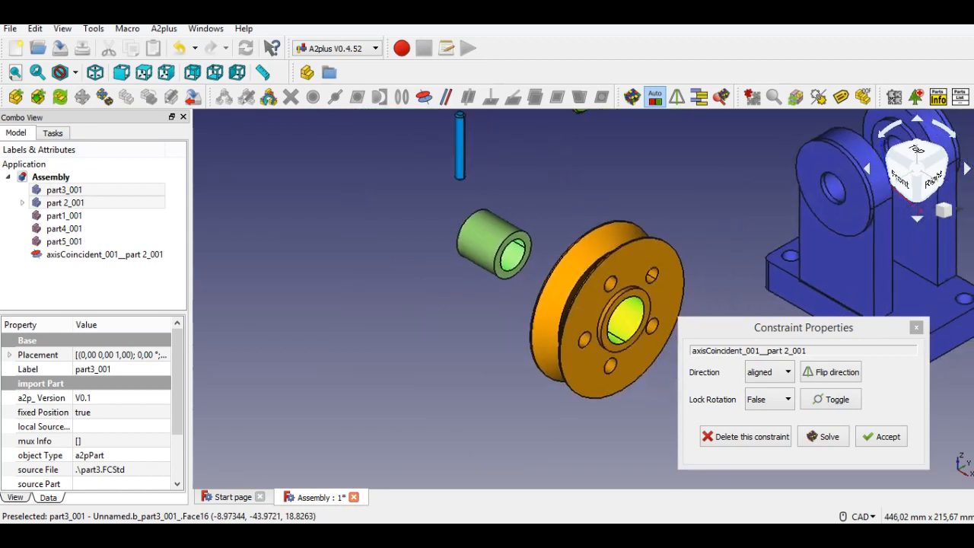
pyautogui.keyDown('ctrl'); pyautogui.click(504, 257); pyautogui.keyUp('ctrl')
pyautogui.moveTo(502, 265); pyautogui.dragTo(416, 244, button='middle')
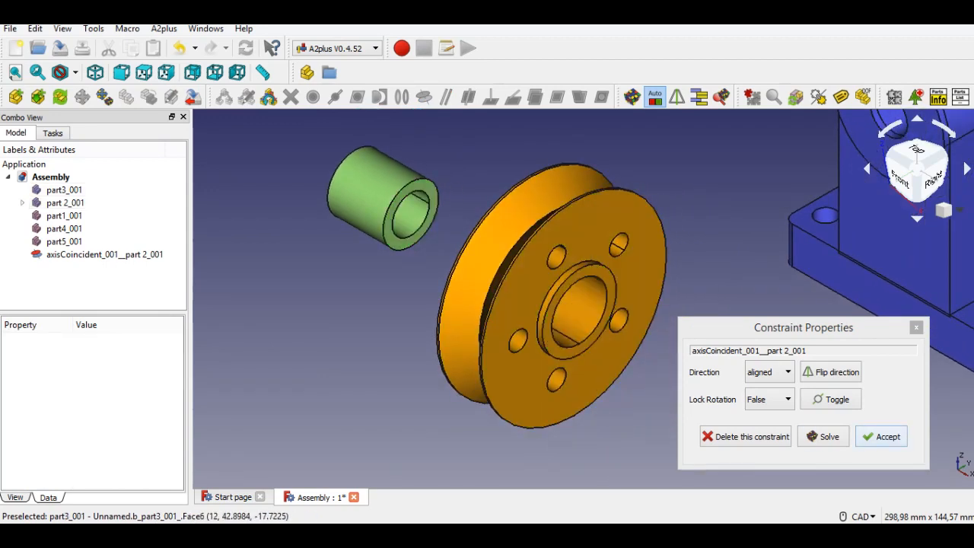
pyautogui.click(881, 437)
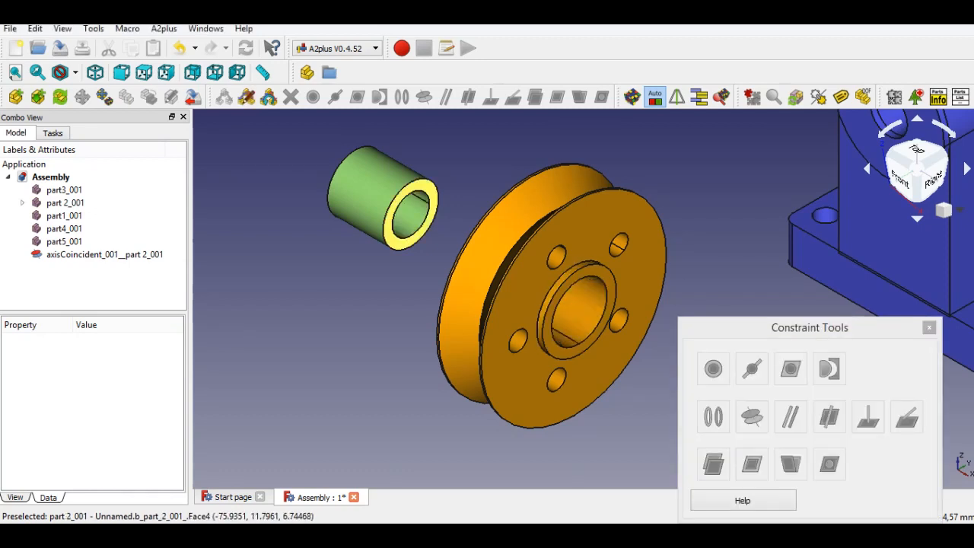
# Step: Add a plane-coincident constraint between the bushing's end face and the pulley's hub face, aligned with zero offset
pyautogui.click(430, 202)
pyautogui.click(609, 289)
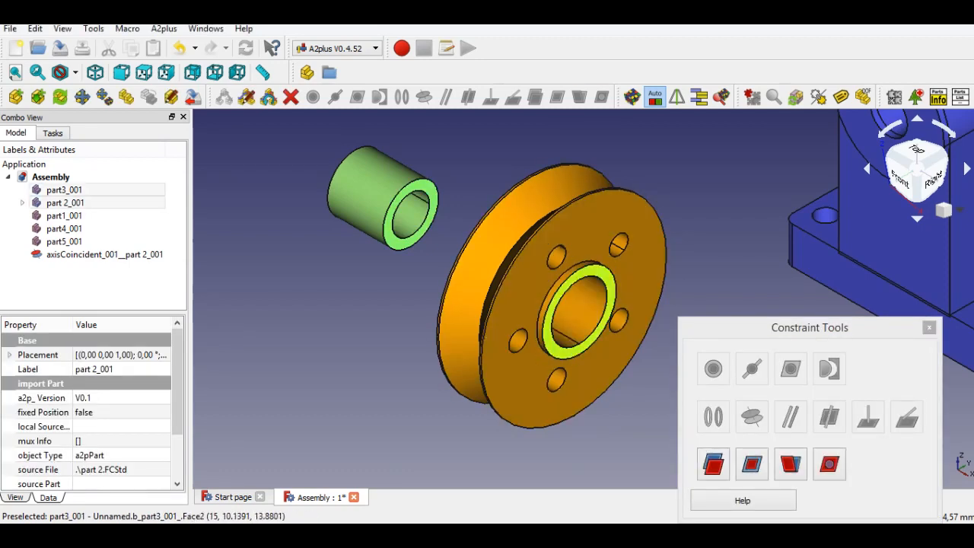
pyautogui.click(752, 463)
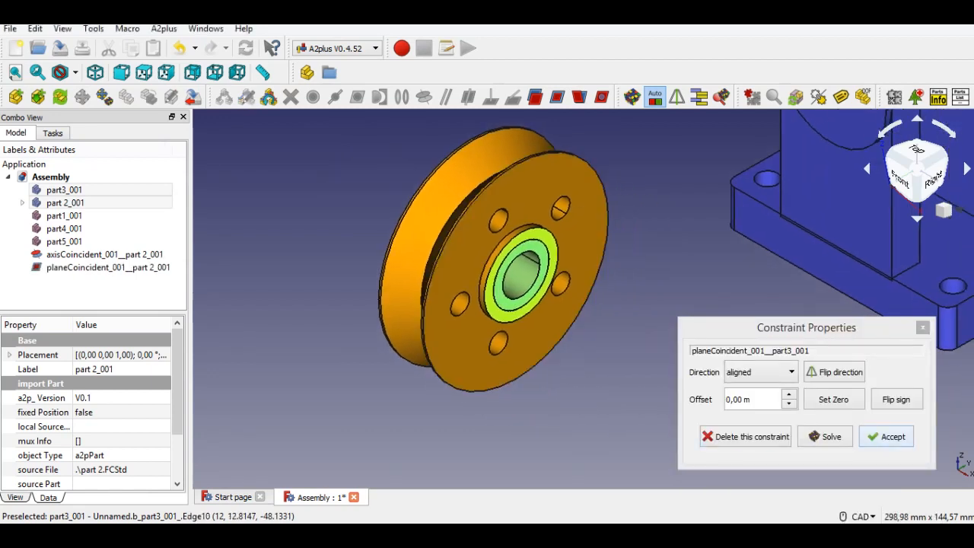
pyautogui.click(887, 437)
# Step: Add an axis-coincident constraint between the bushing's bore and the hole in the fork bracket's arm, with opposed direction
pyautogui.scroll(-2, 723, 258)
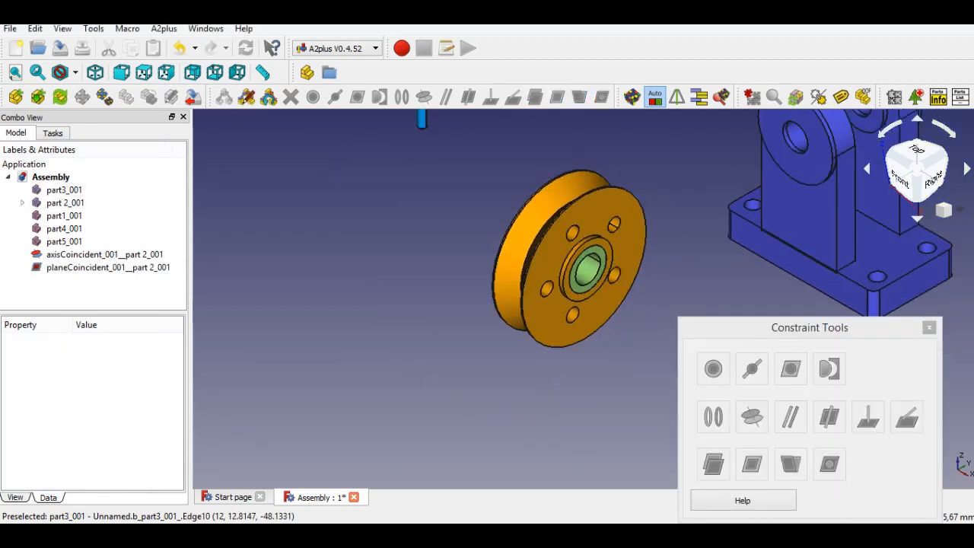
pyautogui.scroll(-2, 676, 233)
pyautogui.moveTo(676, 232); pyautogui.dragTo(573, 274, button='middle')
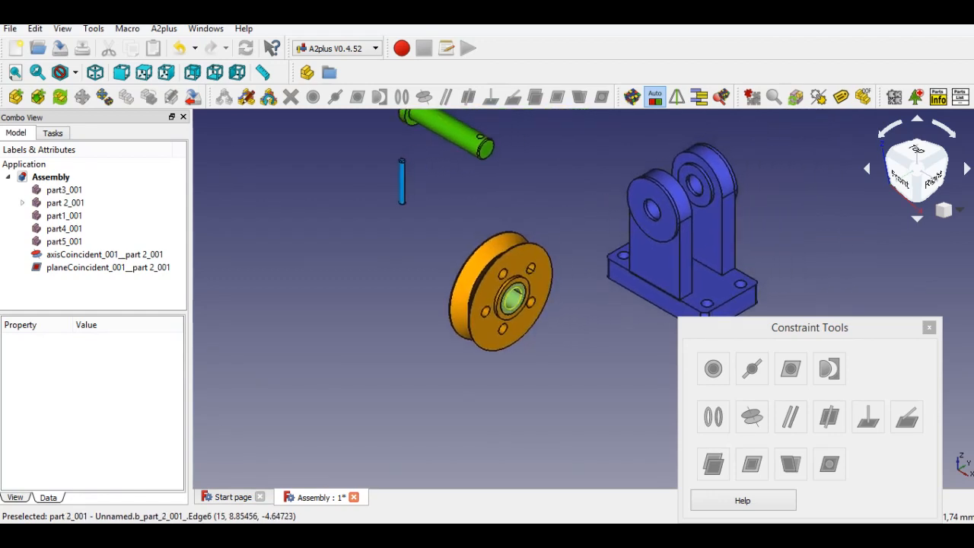
pyautogui.click(512, 299)
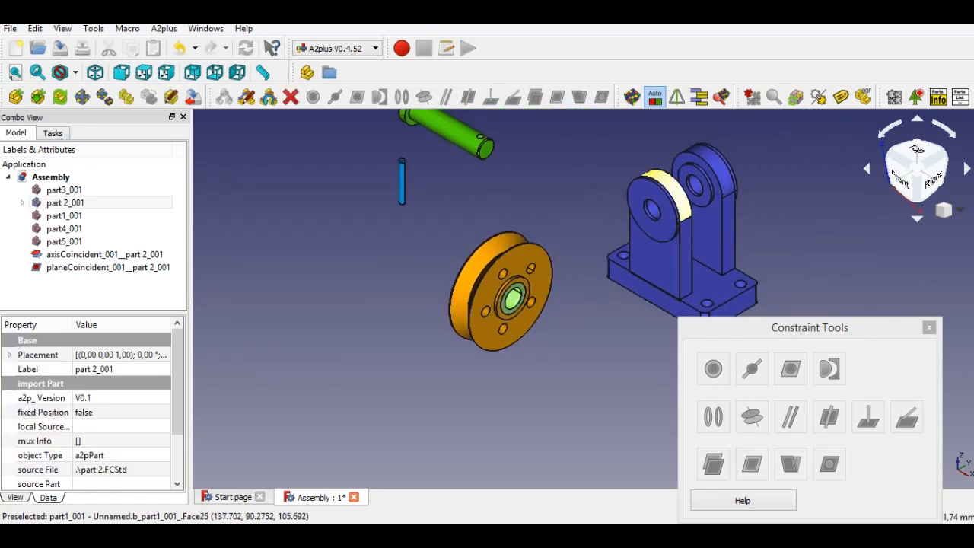
pyautogui.keyDown('ctrl'); pyautogui.click(652, 209); pyautogui.keyUp('ctrl')
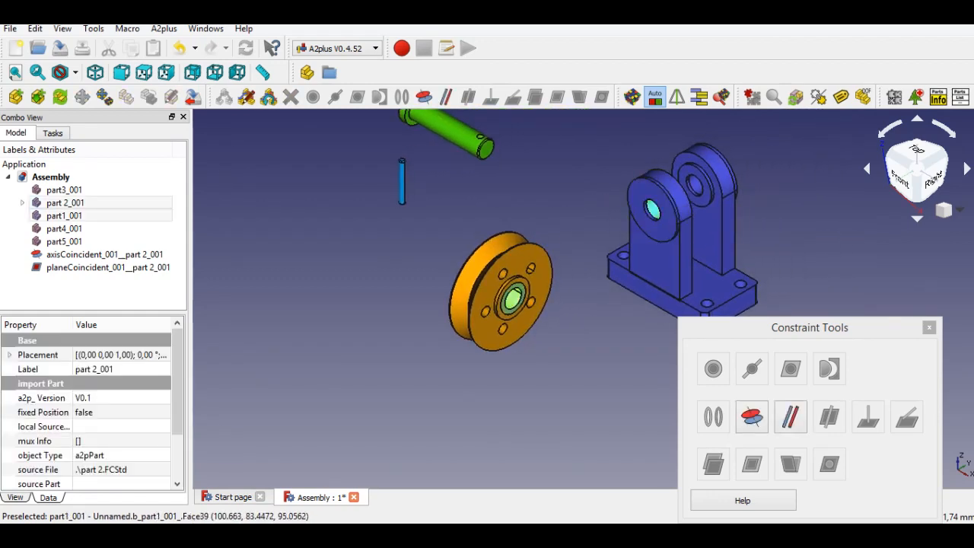
pyautogui.click(753, 416)
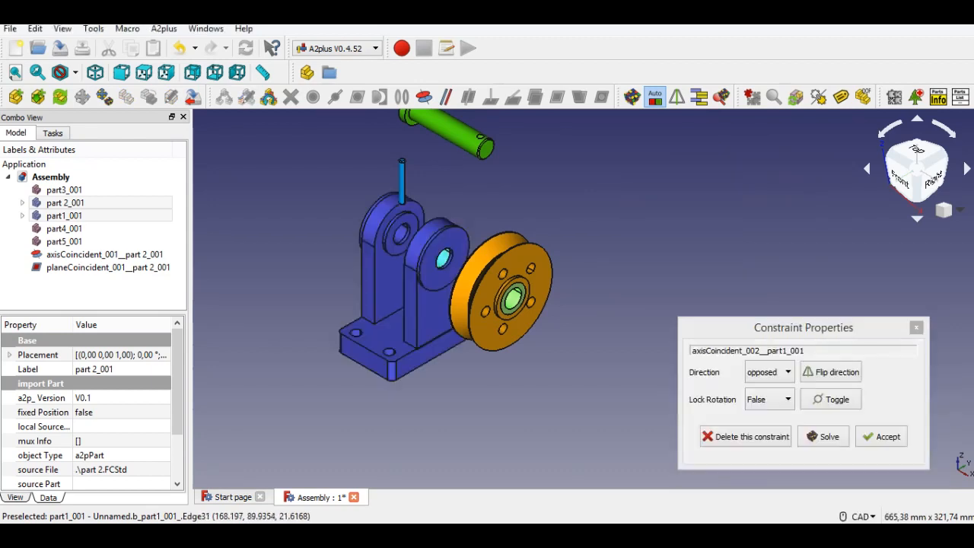
pyautogui.moveTo(468, 221); pyautogui.dragTo(525, 264, button='middle')
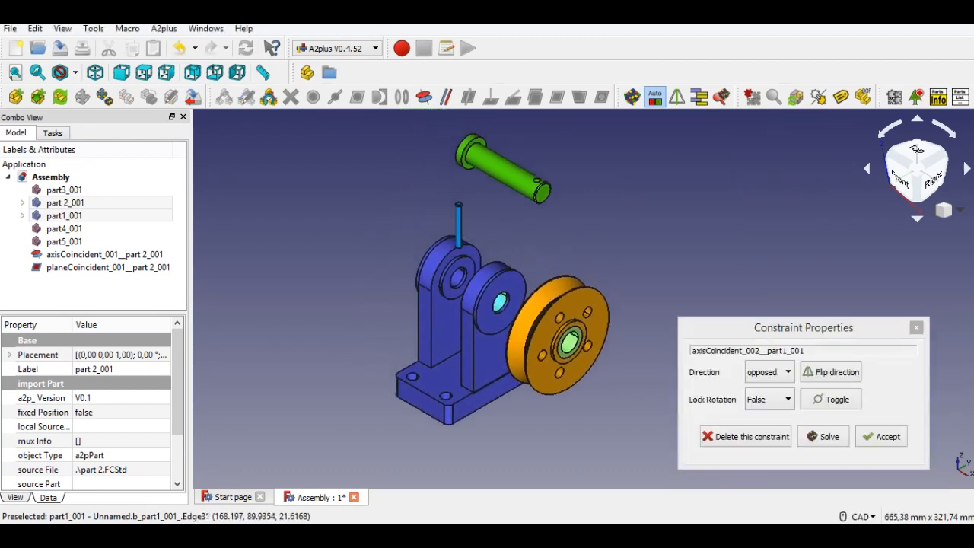
pyautogui.click(881, 436)
# Step: Seat the pulley between the bracket arms with a plane-coincident constraint between its hub face and an arm's inner boss face
pyautogui.scroll(4, 600, 368)
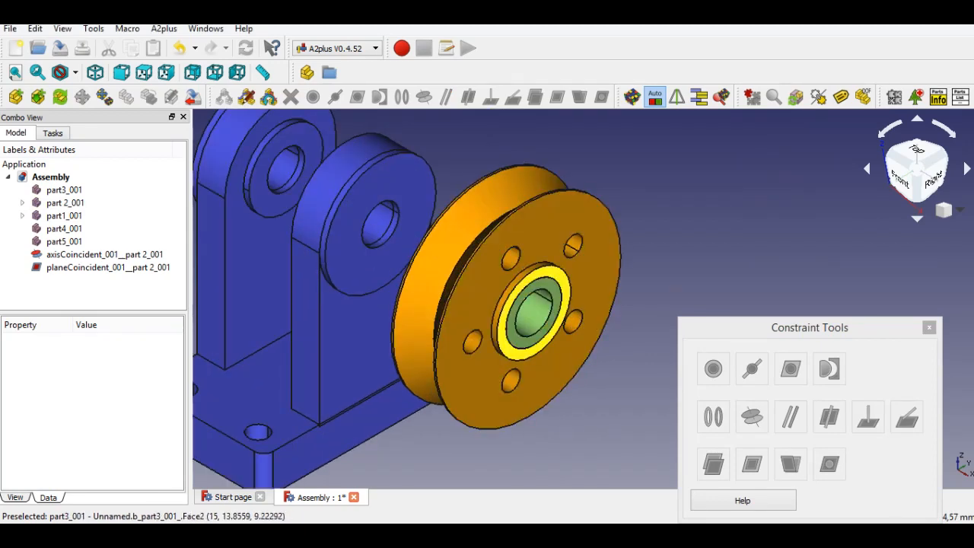
pyautogui.click(561, 276)
pyautogui.moveTo(429, 265); pyautogui.dragTo(644, 323, button='middle')
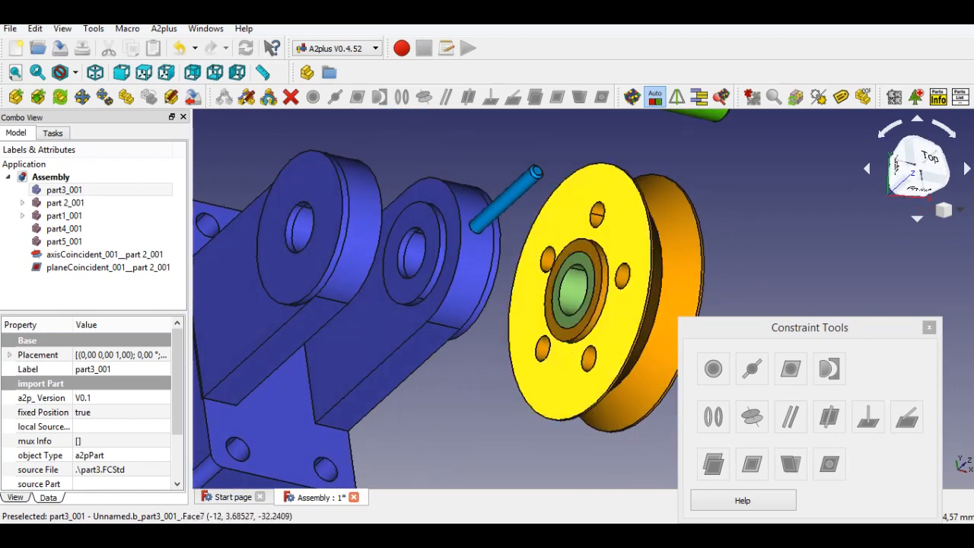
pyautogui.click(399, 253)
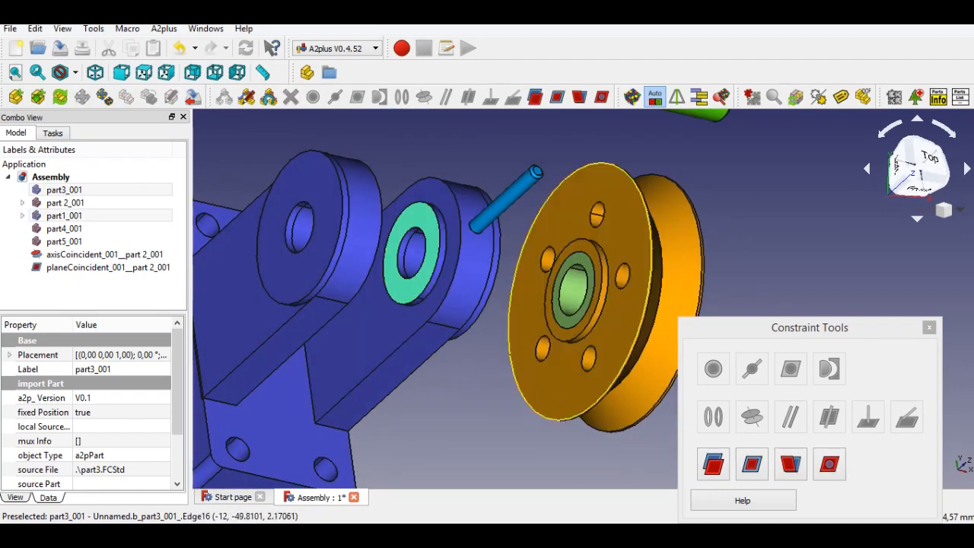
pyautogui.click(752, 465)
pyautogui.moveTo(570, 271); pyautogui.dragTo(487, 300, button='middle')
pyautogui.moveTo(681, 313); pyautogui.dragTo(690, 310, button='middle')
pyautogui.click(886, 437)
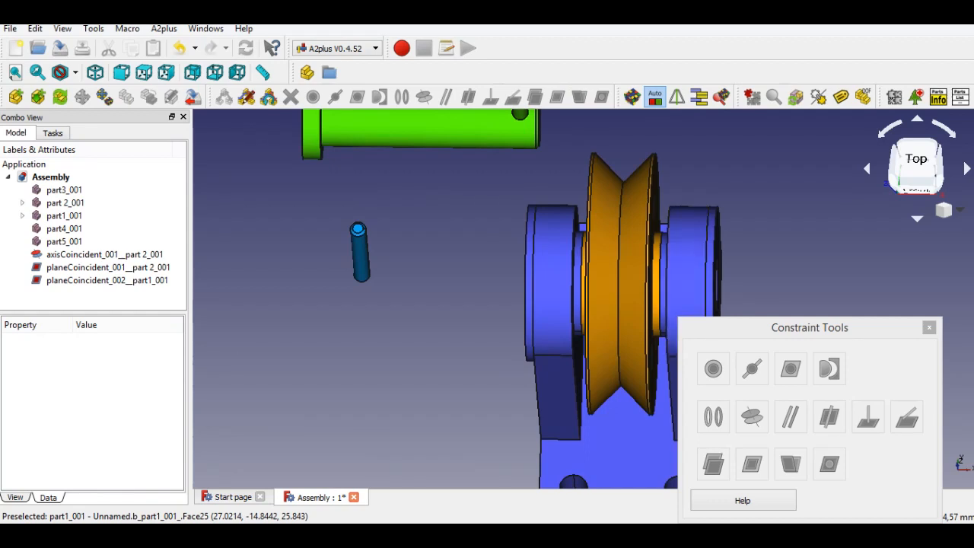
# Step: Add an axis-coincident constraint between the headed pin's shank and the hole in the bracket arm, with opposed direction
pyautogui.scroll(2, 671, 269)
pyautogui.scroll(-4, 671, 268)
pyautogui.moveTo(577, 263); pyautogui.dragTo(485, 307, button='middle')
pyautogui.click(432, 213)
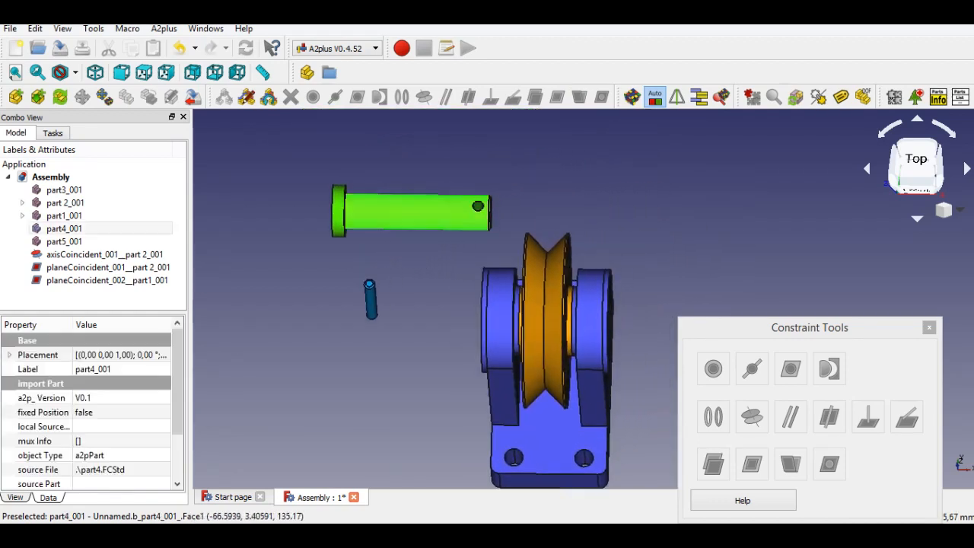
pyautogui.moveTo(568, 257); pyautogui.dragTo(510, 241, button='middle')
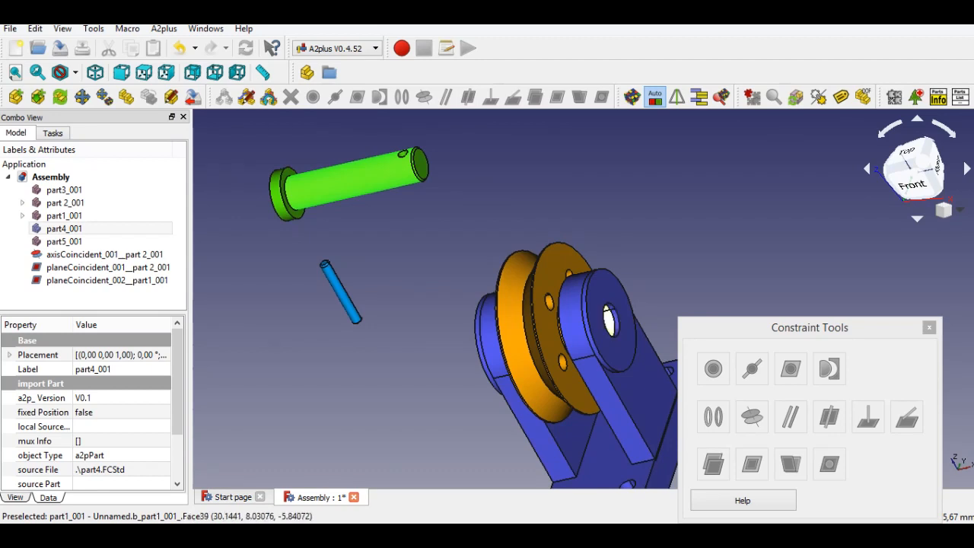
pyautogui.click(609, 321)
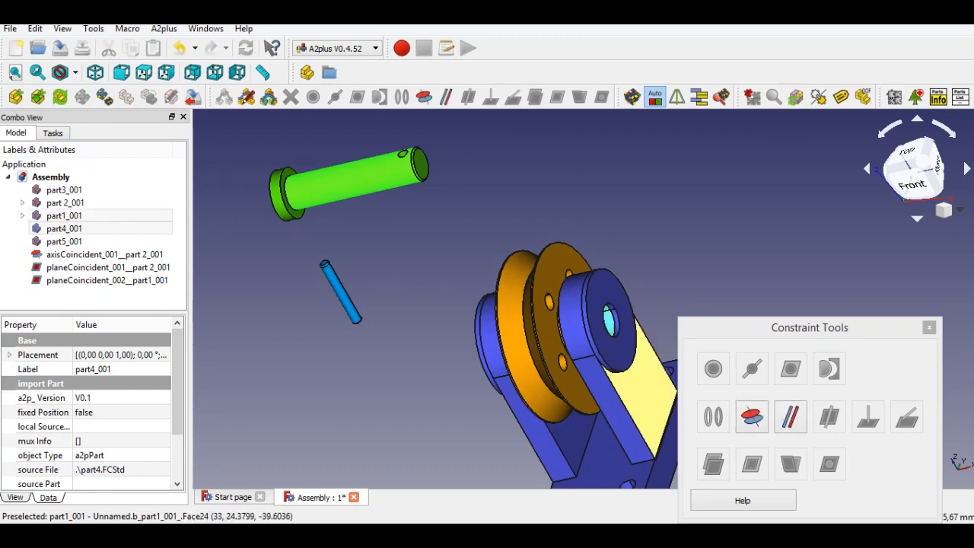
pyautogui.click(752, 417)
pyautogui.moveTo(614, 276); pyautogui.dragTo(688, 210, button='middle')
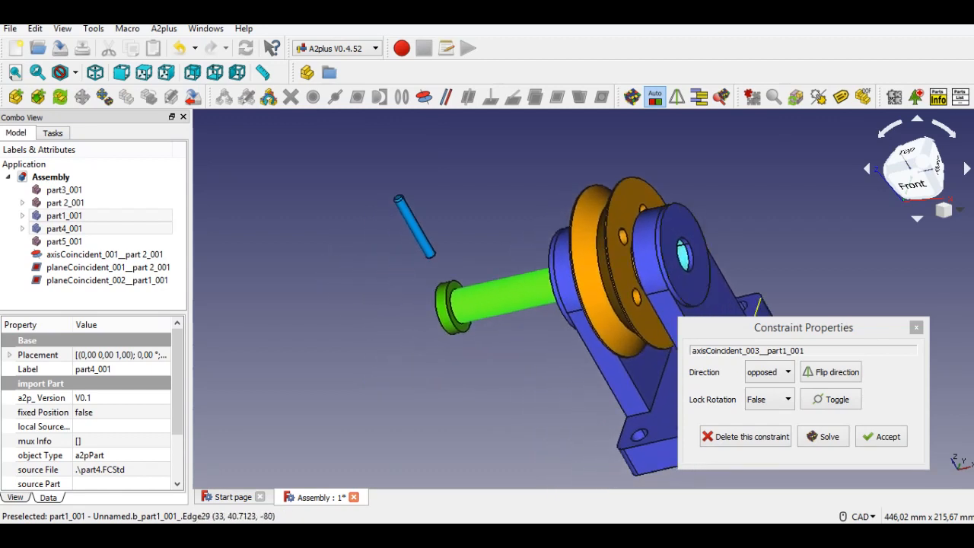
pyautogui.click(881, 436)
# Step: Seat the headed pin with a plane-coincident constraint between its head's underside and the bracket arm's outer face, opposed with zero offset
pyautogui.moveTo(459, 307); pyautogui.dragTo(579, 306, button='middle')
pyautogui.click(562, 294)
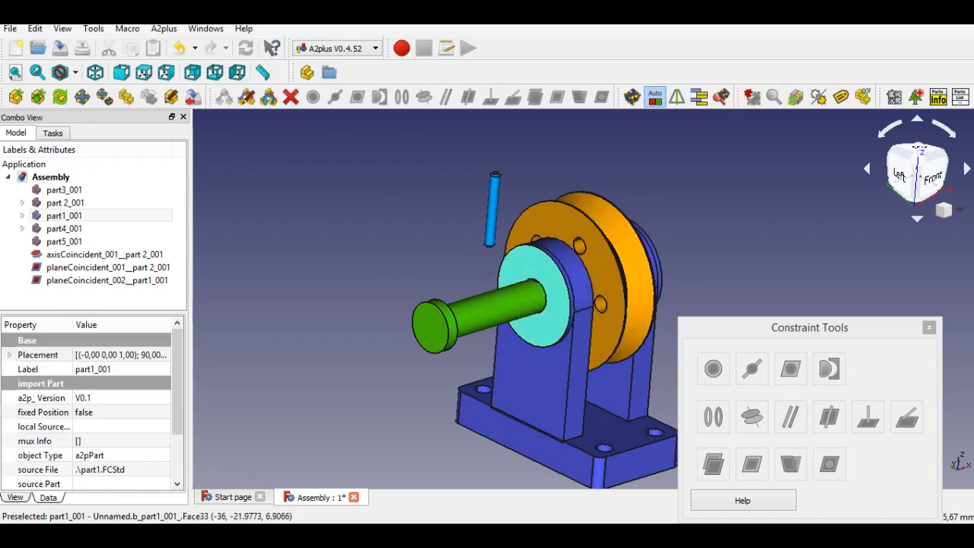
pyautogui.moveTo(531, 363); pyautogui.dragTo(407, 373, button='middle')
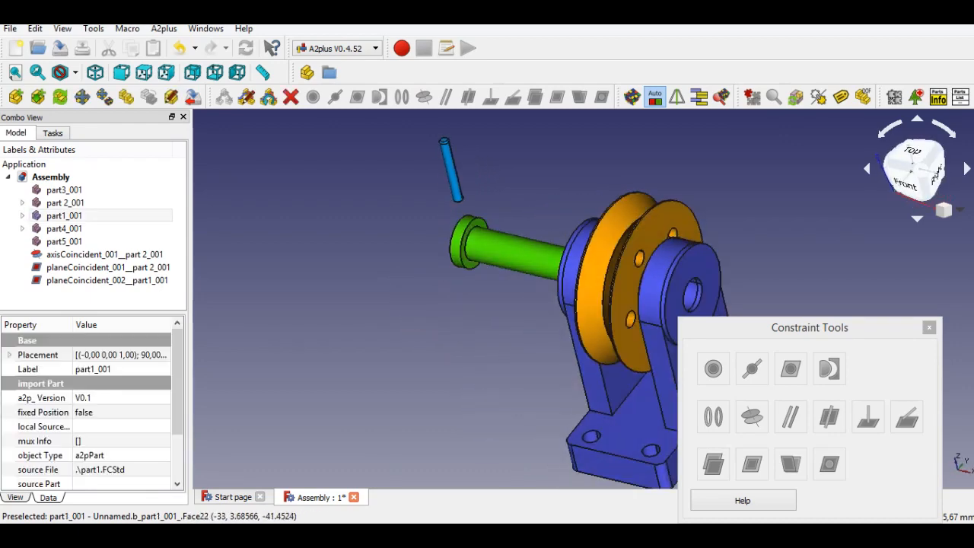
pyautogui.scroll(5, 444, 266)
pyautogui.keyDown('ctrl'); pyautogui.click(499, 260); pyautogui.keyUp('ctrl')
pyautogui.scroll(-6, 525, 312)
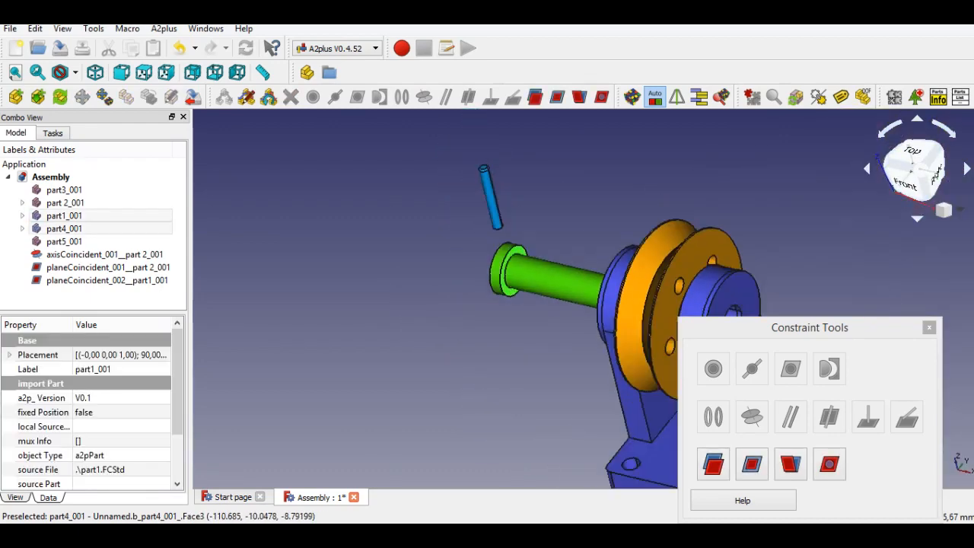
pyautogui.scroll(2, 502, 314)
pyautogui.moveTo(503, 313); pyautogui.dragTo(559, 323, button='middle')
pyautogui.click(752, 464)
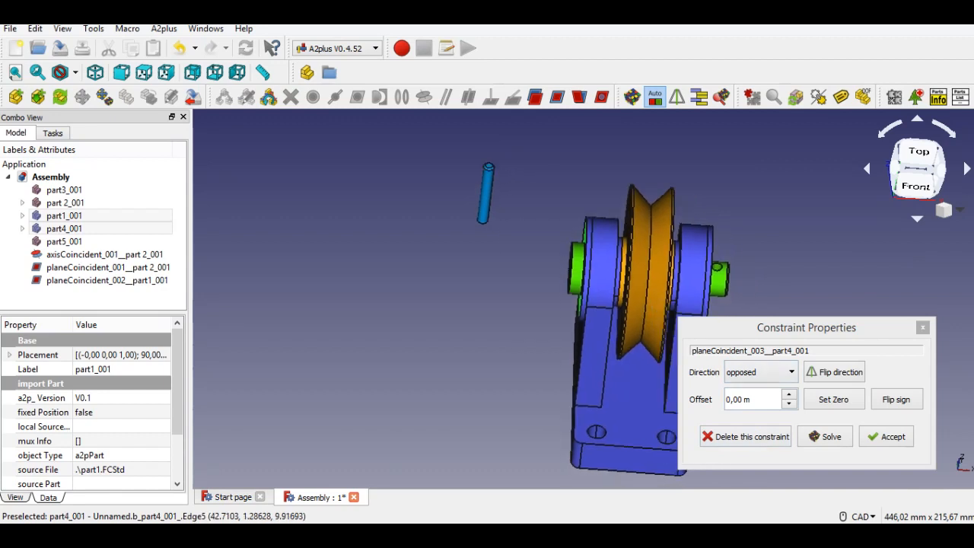
pyautogui.moveTo(728, 268); pyautogui.dragTo(610, 256, button='middle')
pyautogui.click(887, 436)
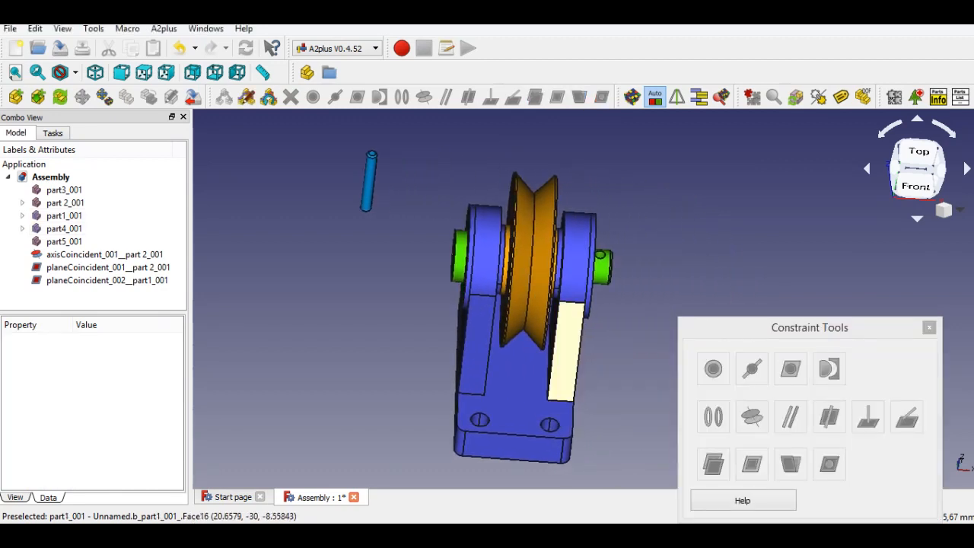
# Step: Add an axis-coincident constraint between the small cylindrical pin and the cross hole in the headed pin's end, with opposed direction
pyautogui.scroll(5, 525, 137)
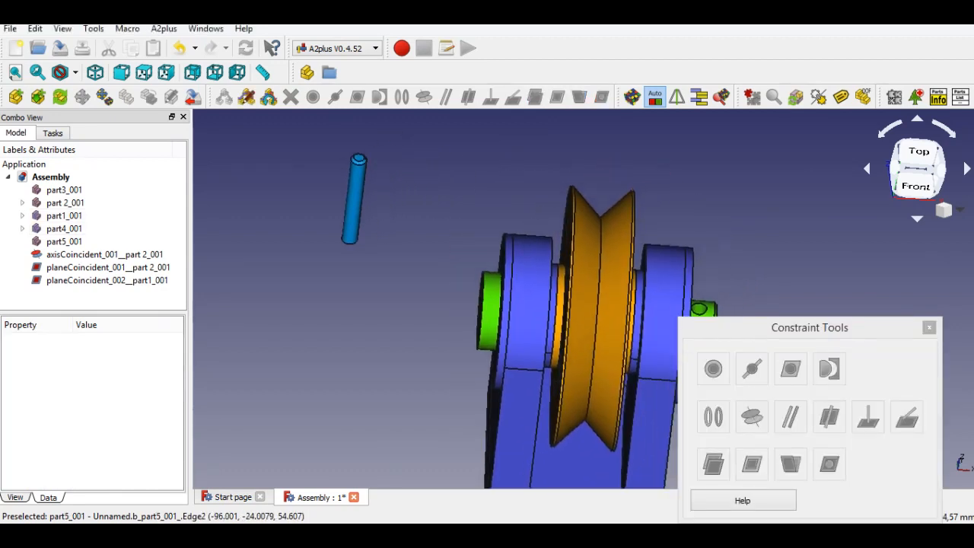
pyautogui.click(293, 209)
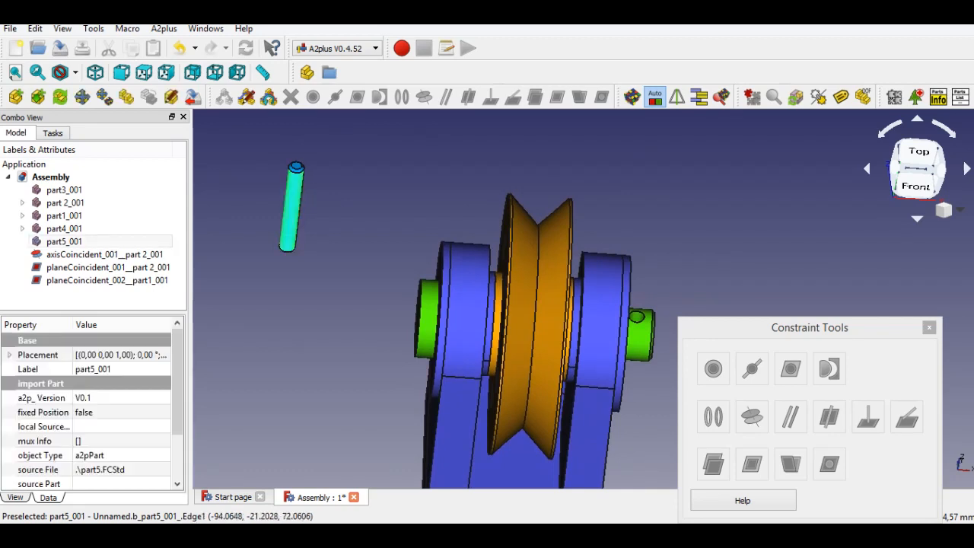
pyautogui.click(637, 317)
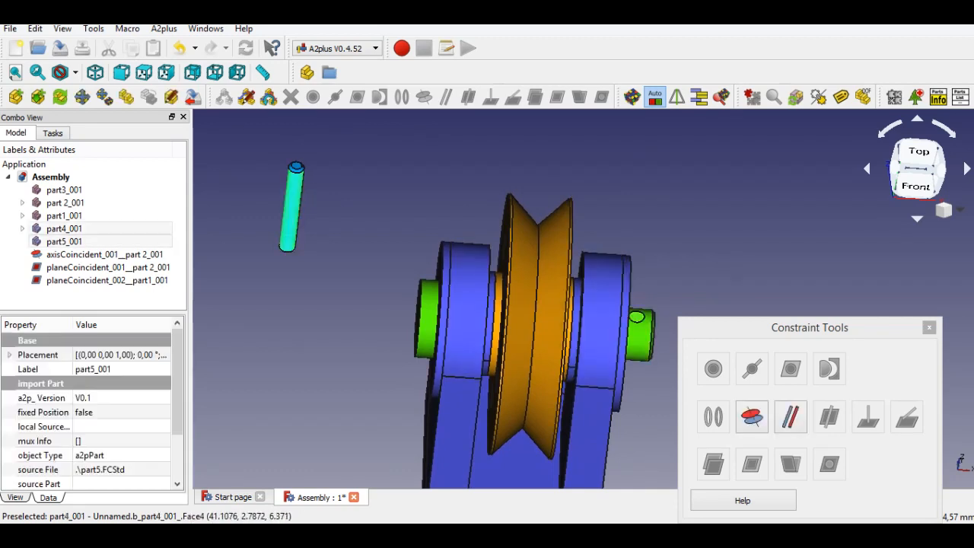
pyautogui.click(752, 417)
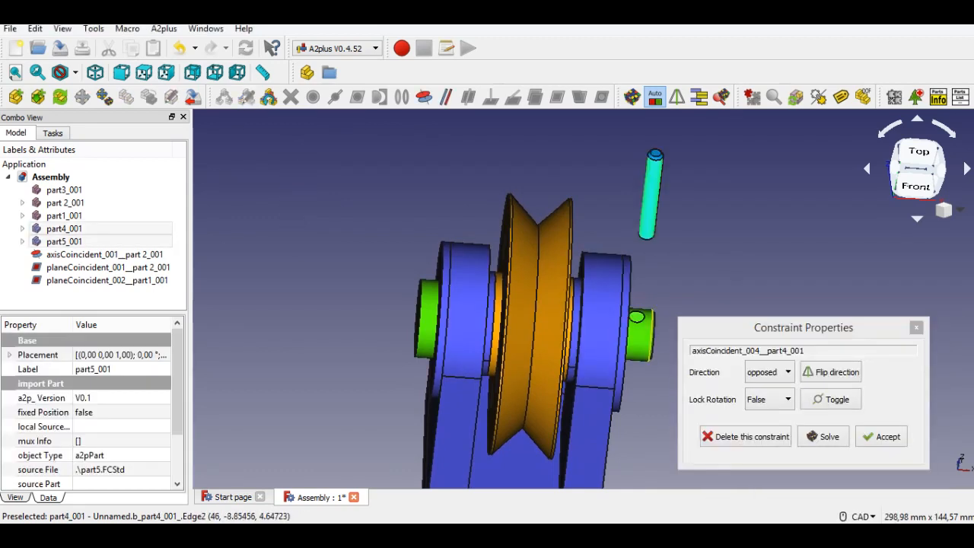
pyautogui.moveTo(651, 336); pyautogui.dragTo(573, 285, button='middle')
pyautogui.click(881, 437)
# Step: Position the small cylindrical pin with a plane-coincident constraint between its lower end face and the bracket base's top face, opposed with 57.5 mm offset
pyautogui.moveTo(609, 248); pyautogui.dragTo(462, 255, button='middle')
pyautogui.scroll(6, 583, 312)
pyautogui.click(536, 381)
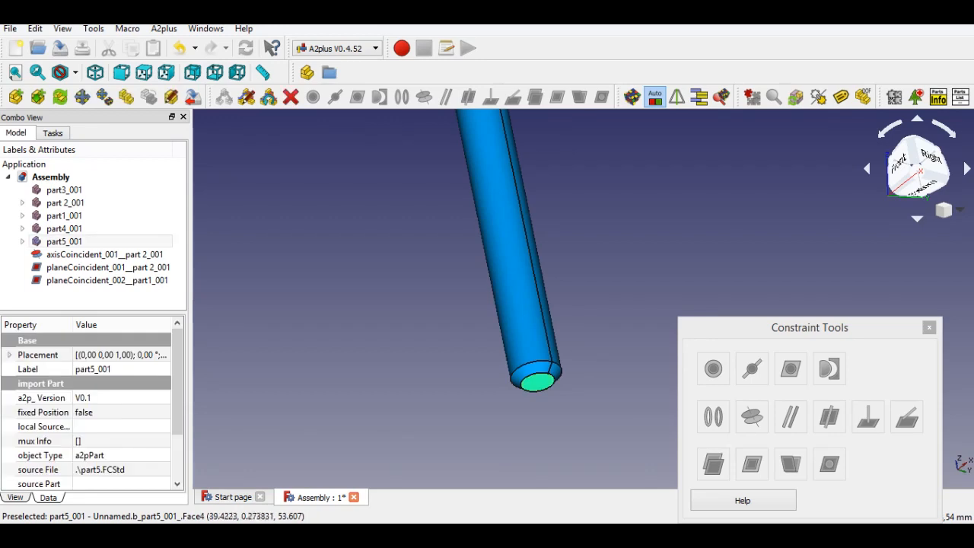
pyautogui.scroll(-6, 487, 364)
pyautogui.moveTo(575, 308); pyautogui.dragTo(565, 237, button='middle')
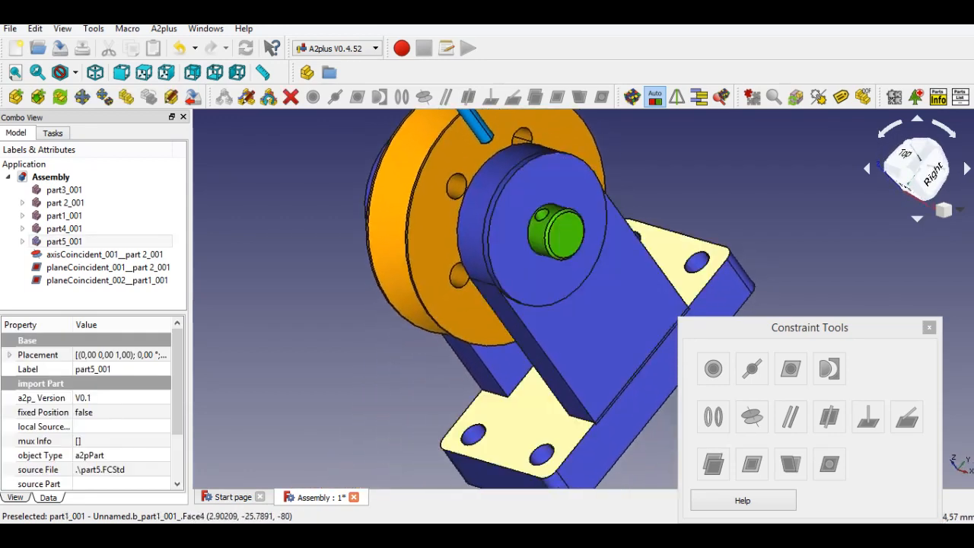
pyautogui.keyDown('ctrl'); pyautogui.click(557, 417); pyautogui.keyUp('ctrl')
pyautogui.click(752, 464)
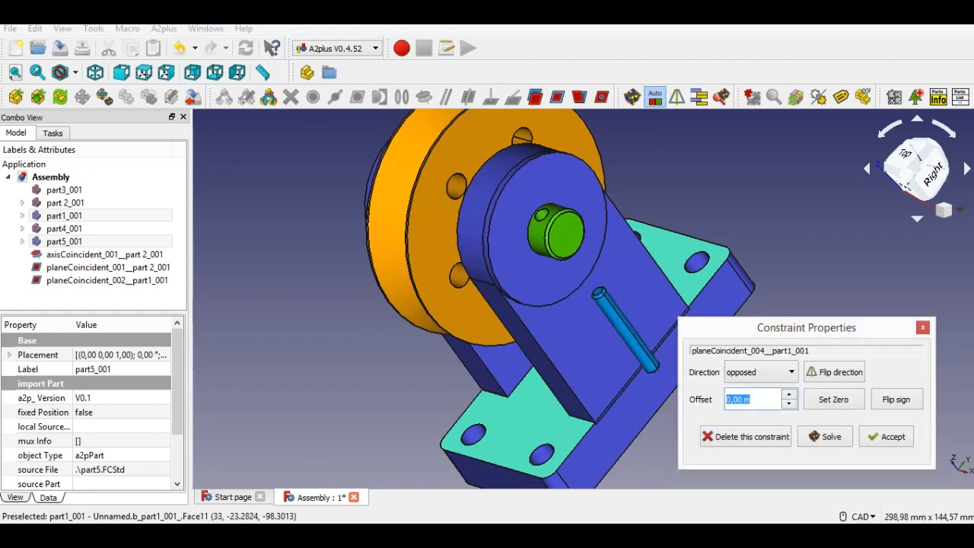
pyautogui.write('57')
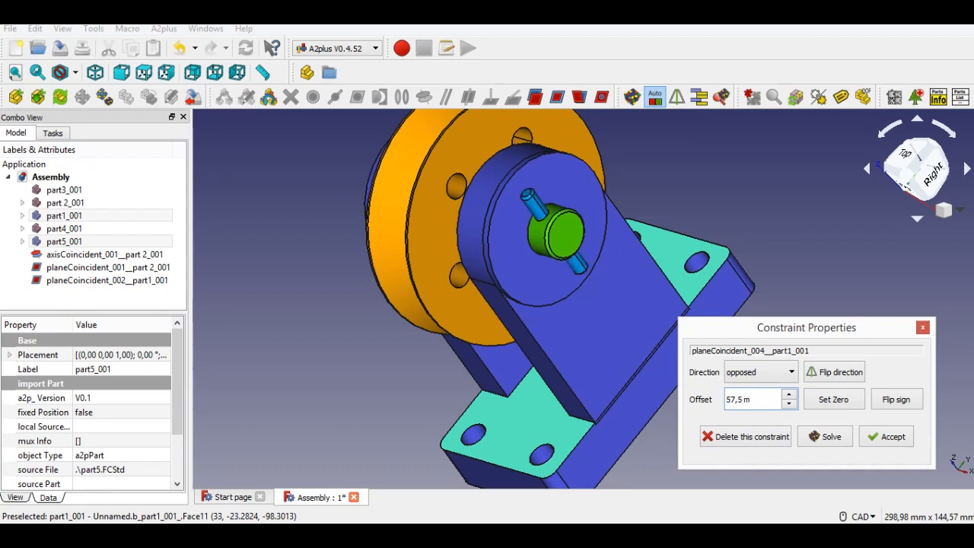
pyautogui.click(887, 437)
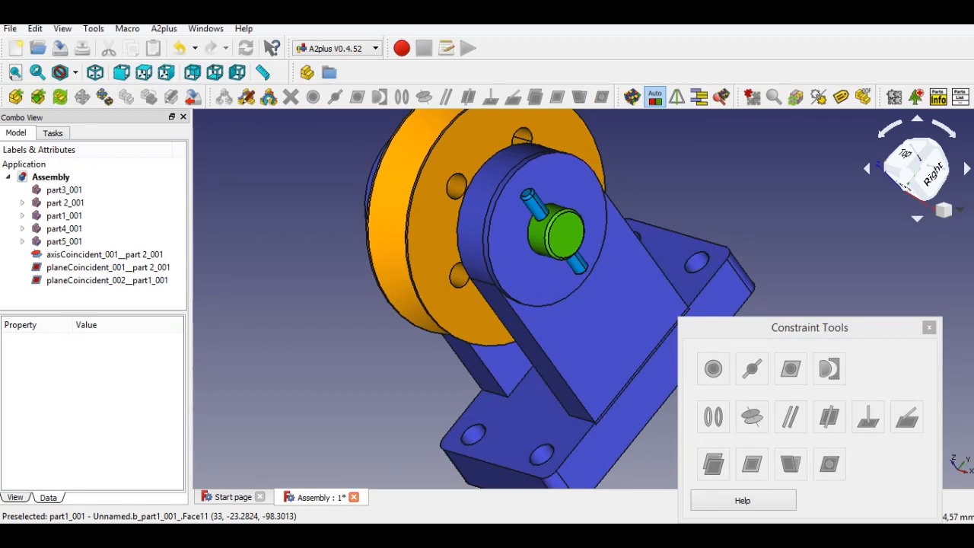
# Step: Close the constraint tools and examine the pulley assembly from several angles, ending in an isometric view
pyautogui.scroll(-5, 757, 156)
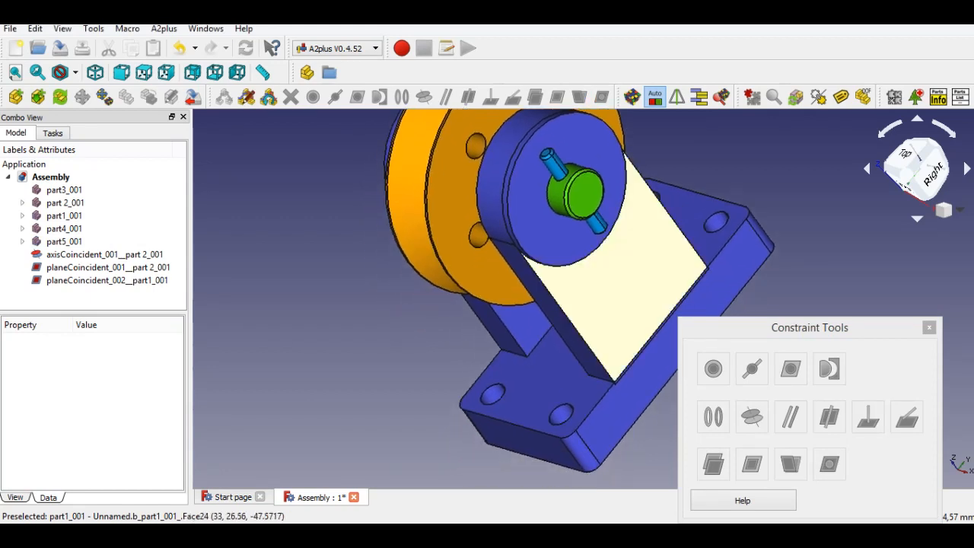
pyautogui.moveTo(609, 282); pyautogui.dragTo(585, 279, button='middle')
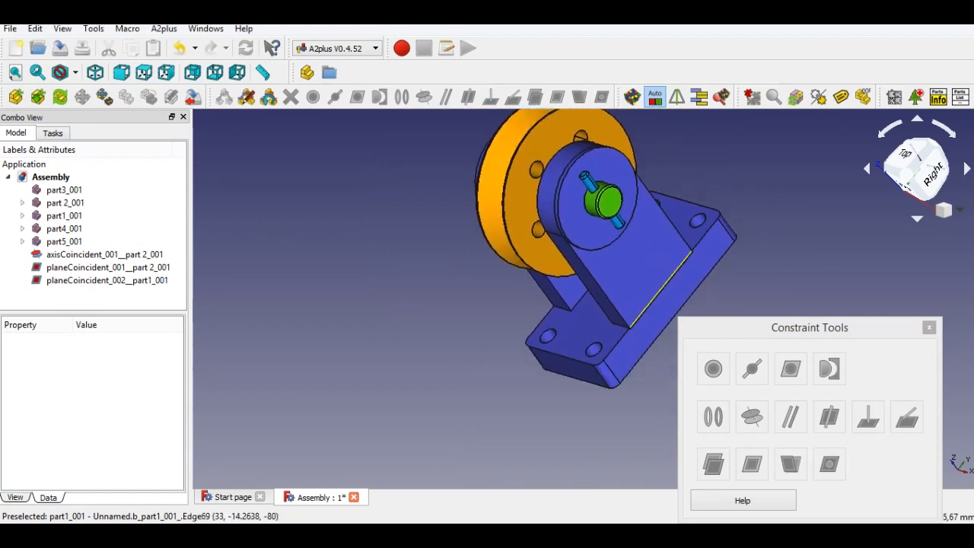
pyautogui.click(929, 327)
pyautogui.moveTo(654, 229); pyautogui.dragTo(740, 378, button='middle')
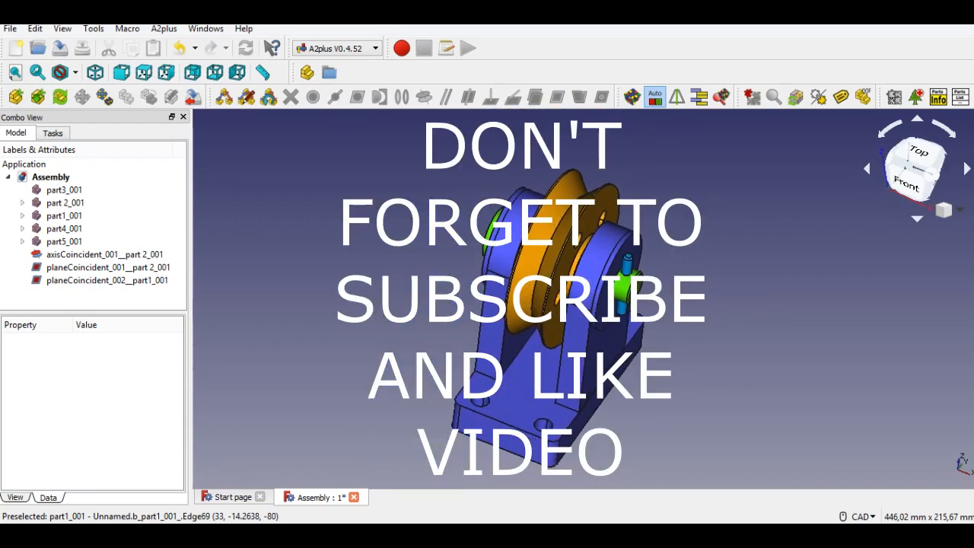
pyautogui.click(950, 211)
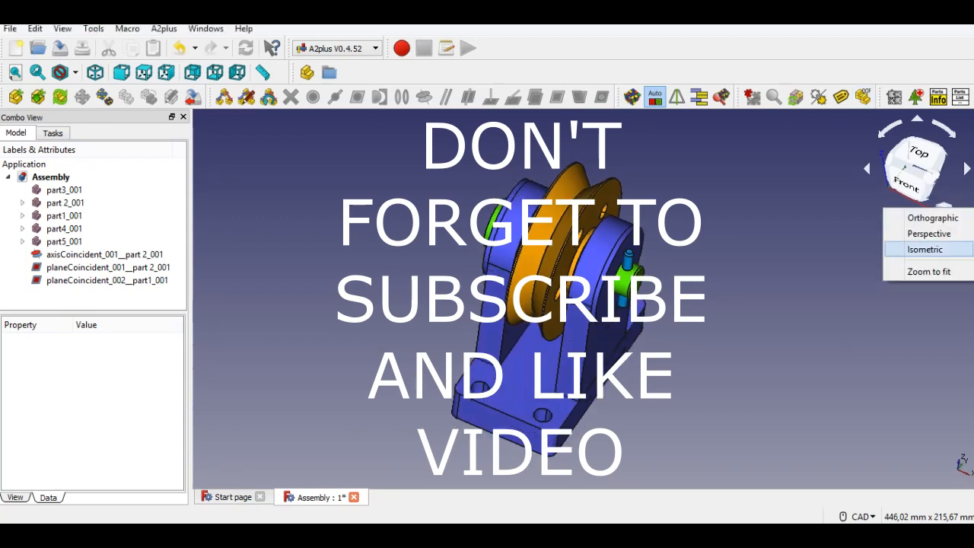
pyautogui.click(914, 251)
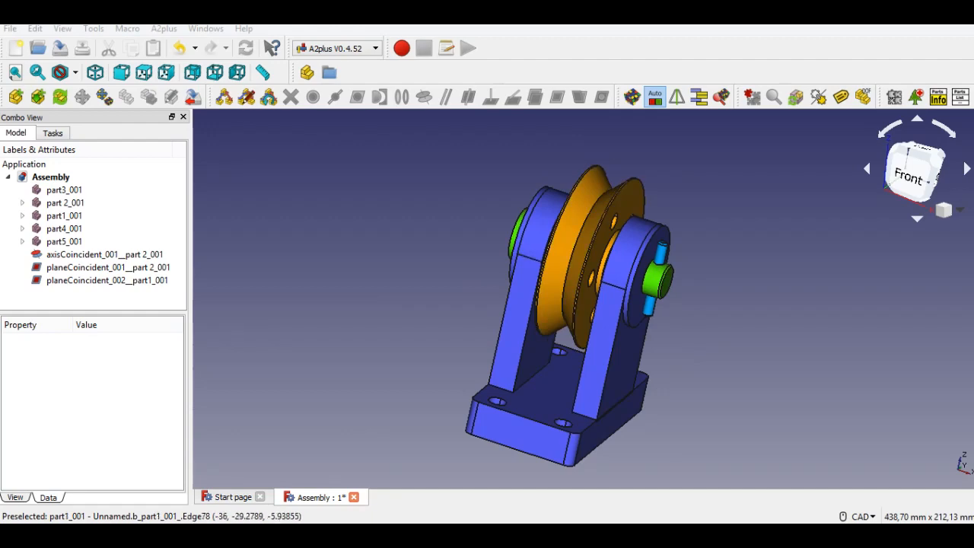
pyautogui.moveTo(533, 319); pyautogui.dragTo(613, 342, button='middle')
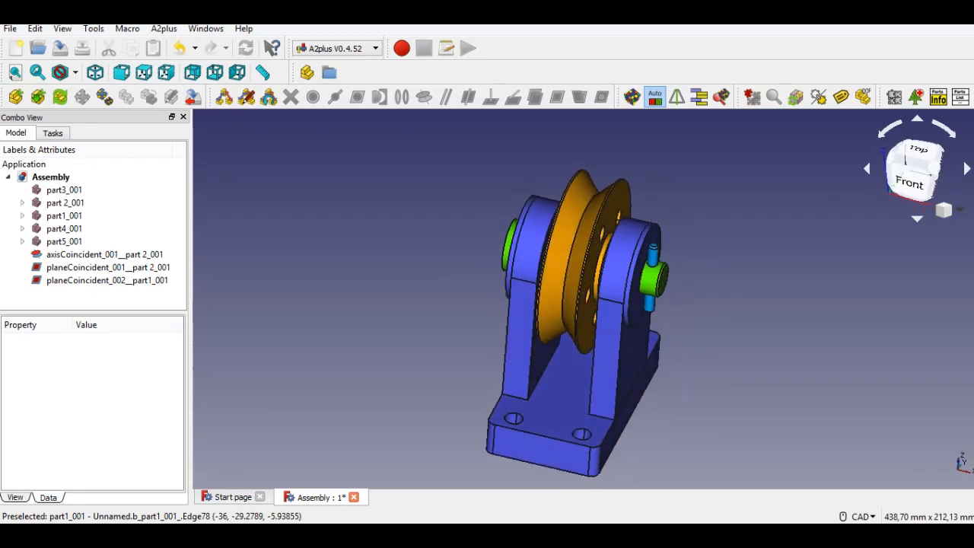
pyautogui.moveTo(613, 343); pyautogui.dragTo(653, 308, button='middle')
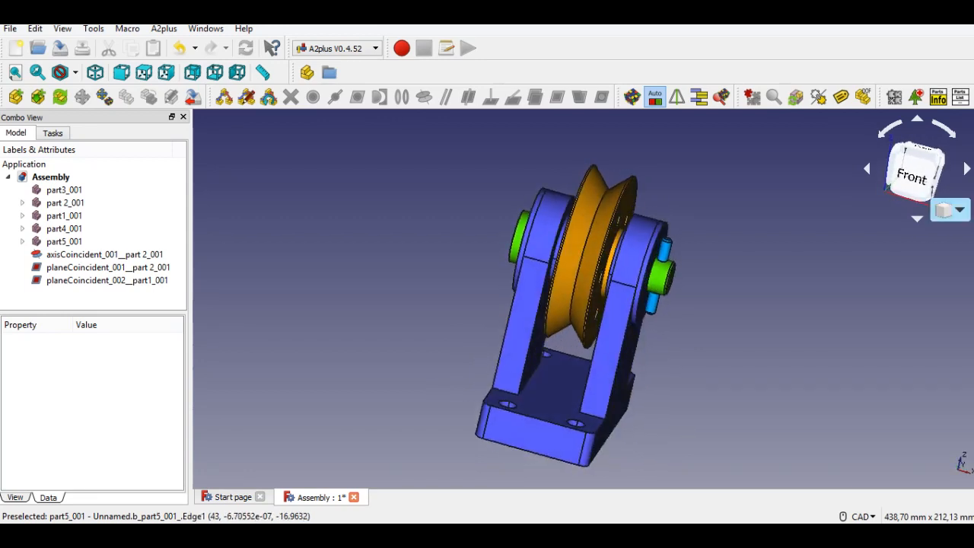
pyautogui.click(952, 210)
pyautogui.click(924, 252)
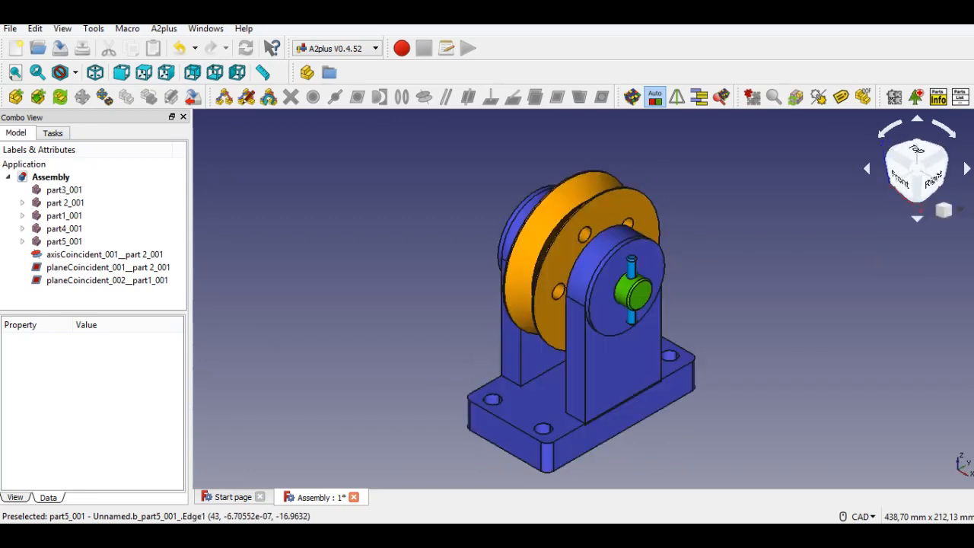